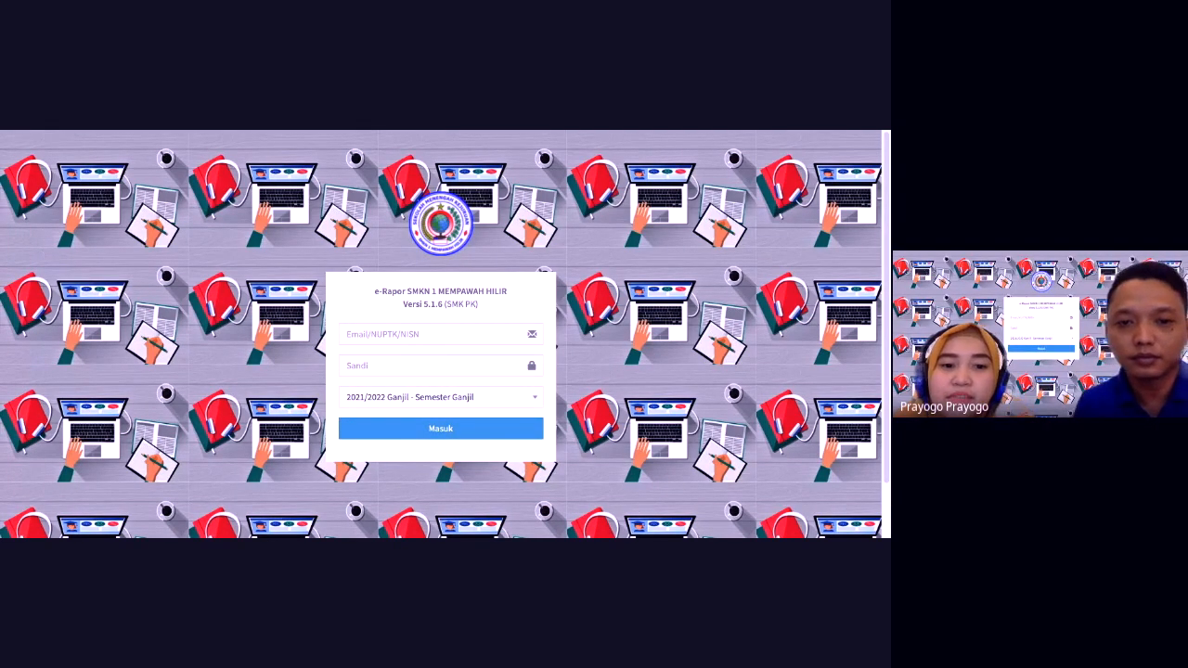
Step: Sign in with the teacher's e-mail and password, keeping semester 2021/2022 Ganjil selected
left_click(410, 338)
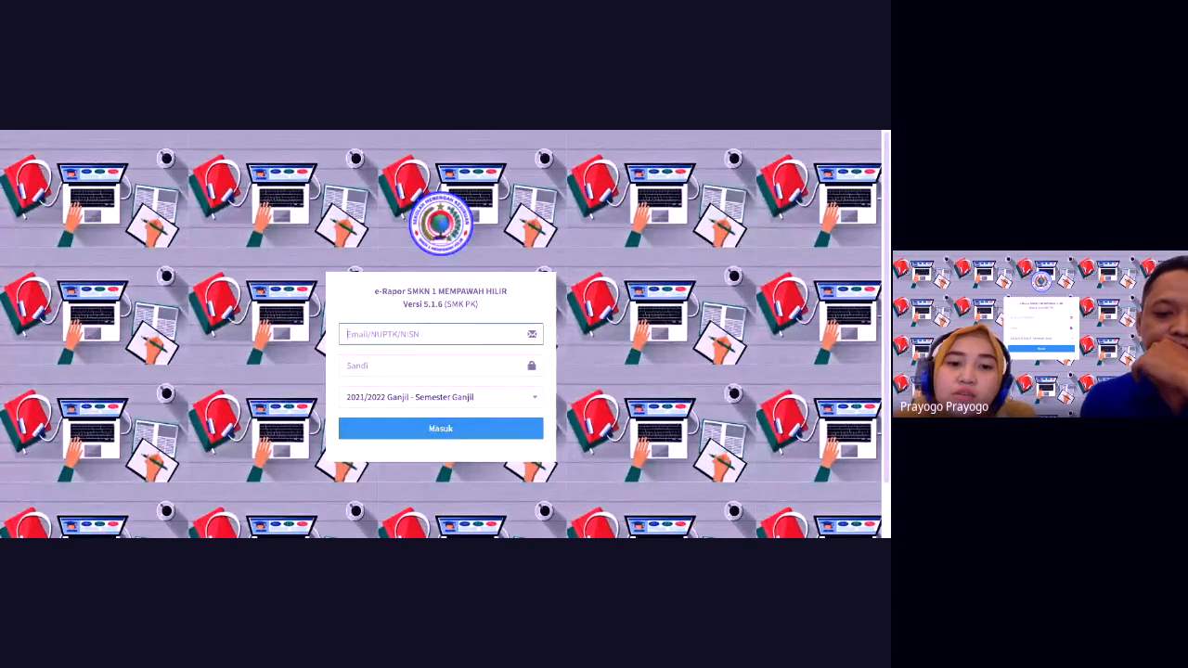
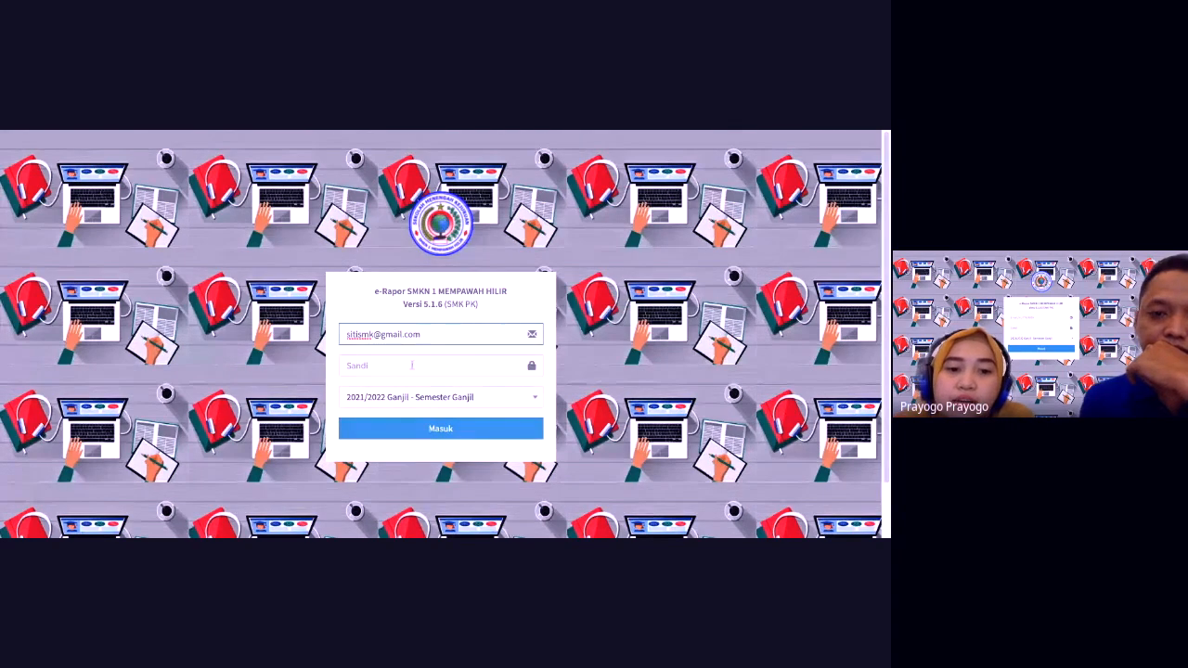
left_click(411, 366)
key("ctrl+v")
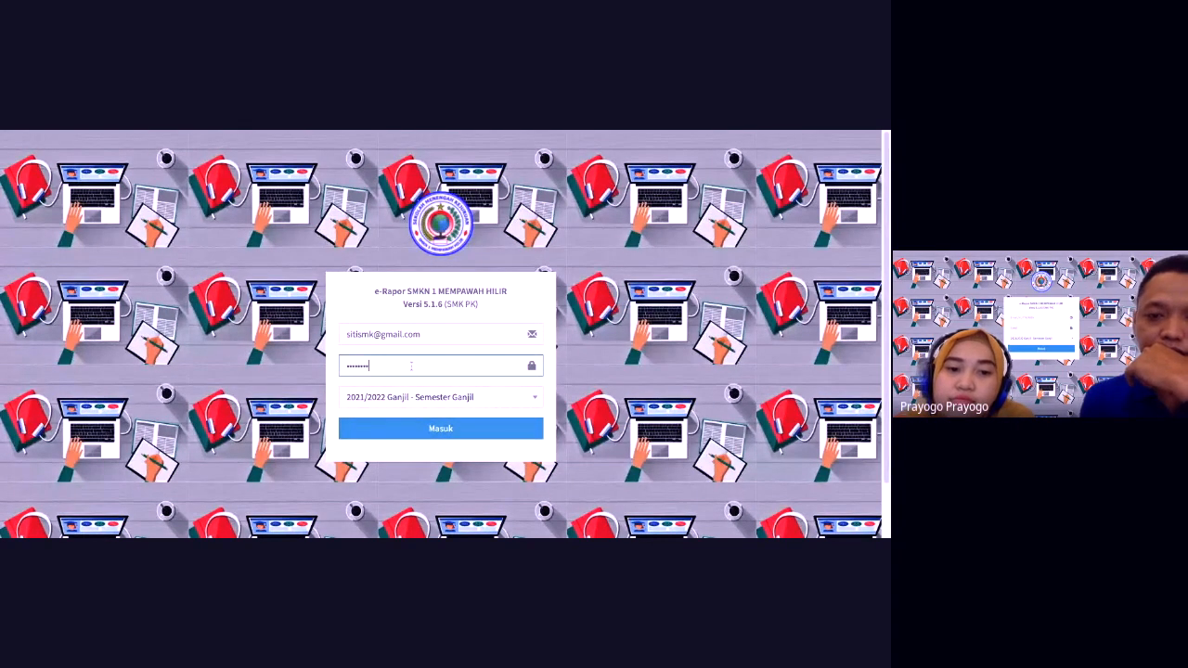
left_click(432, 399)
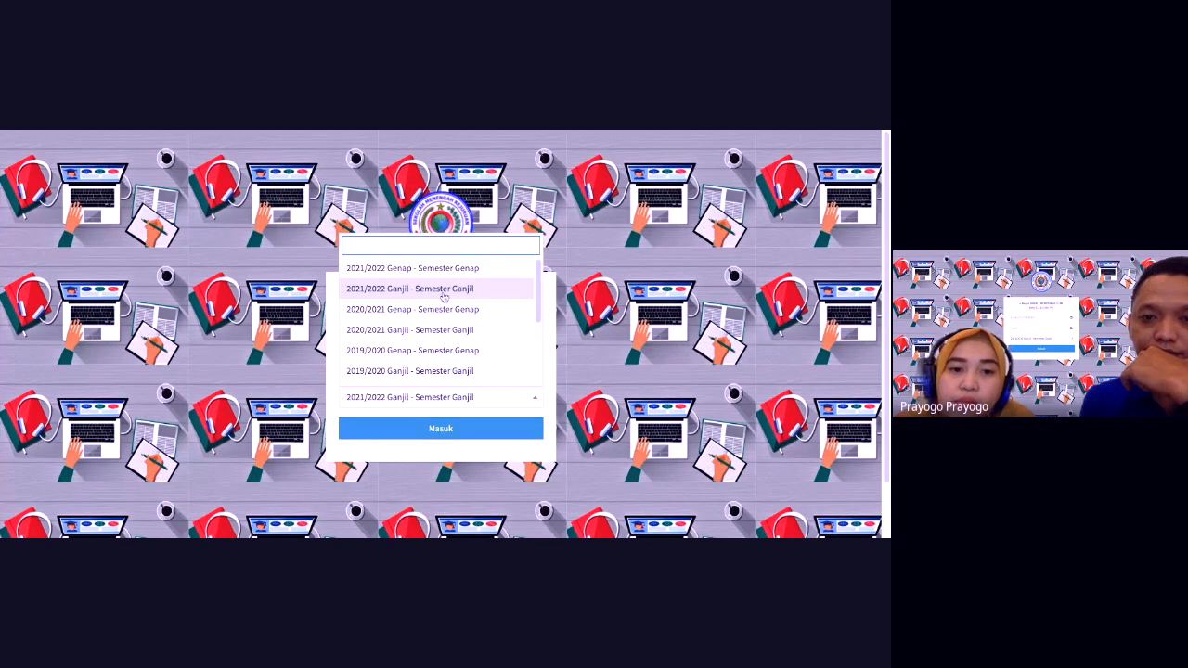
left_click(410, 289)
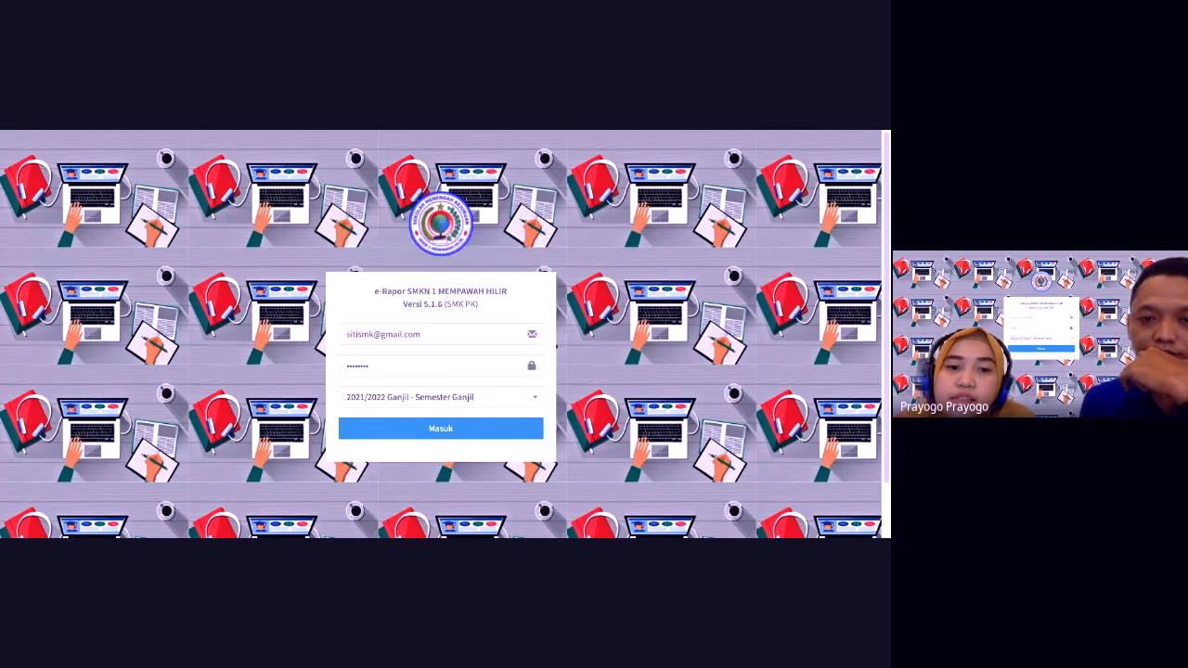
left_click(413, 431)
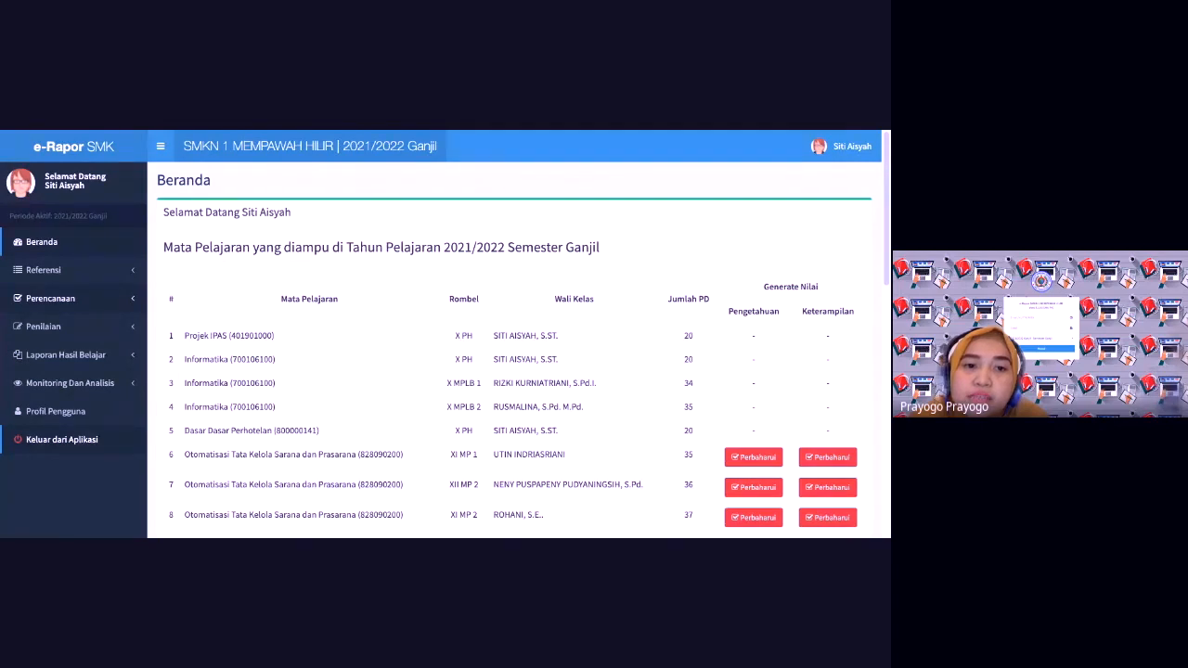
Step: Go to Perencanaan > Penilaian PK and start a new plan with Tambah Data
left_click(50, 297)
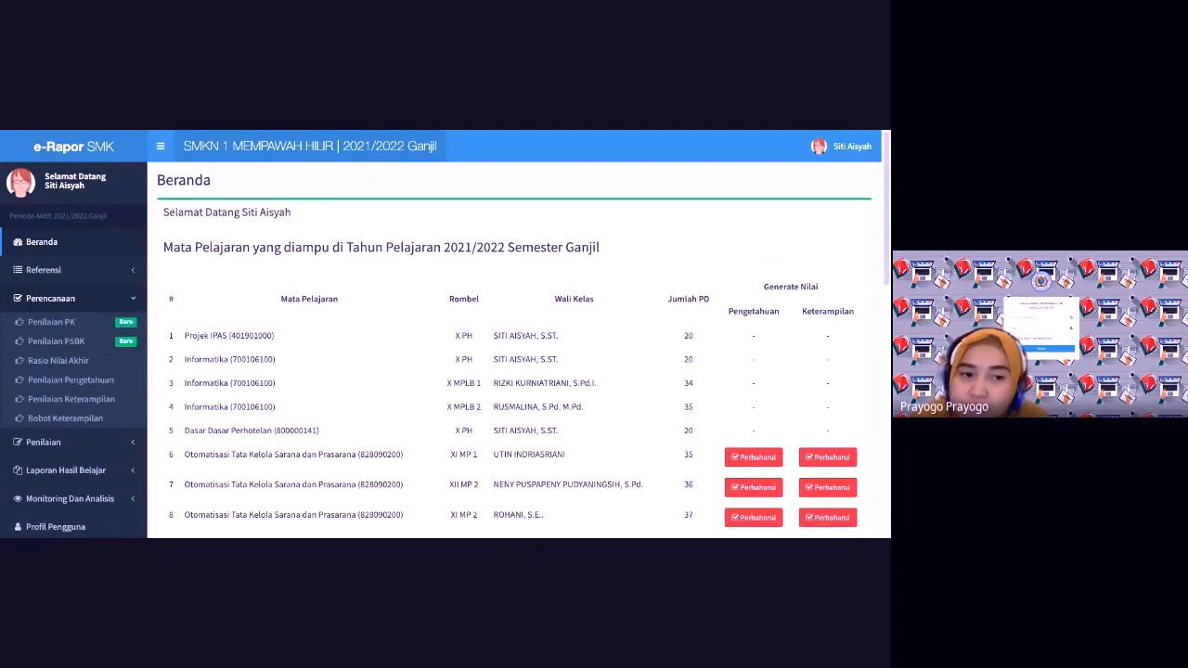
left_click(51, 322)
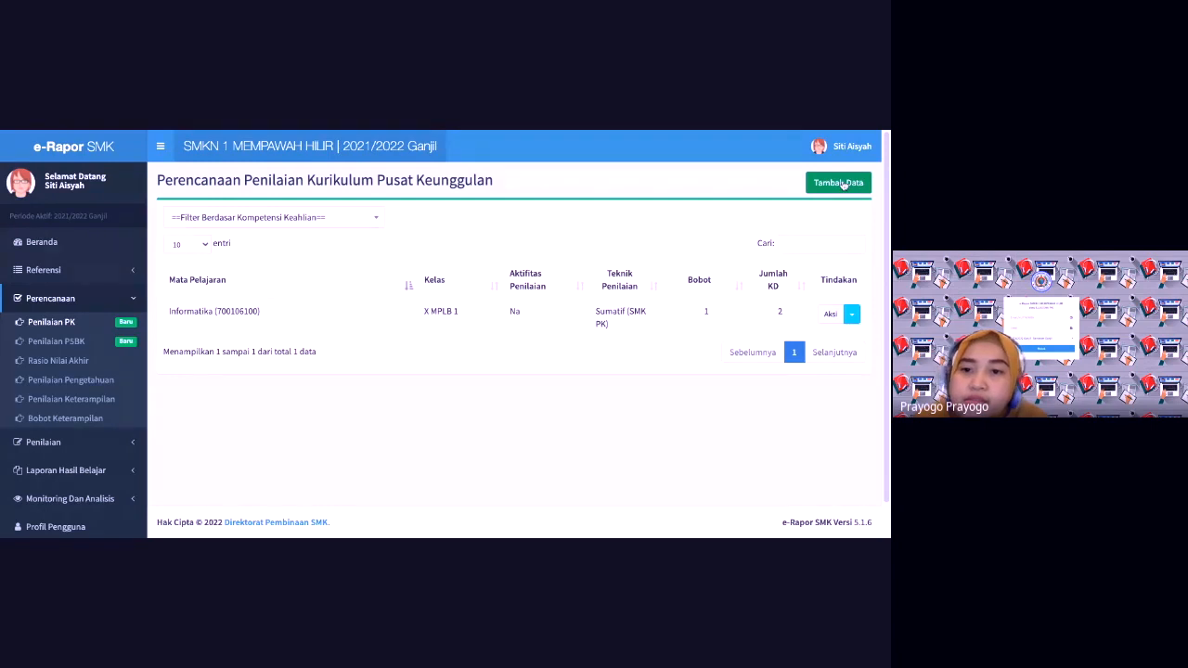
left_click(840, 183)
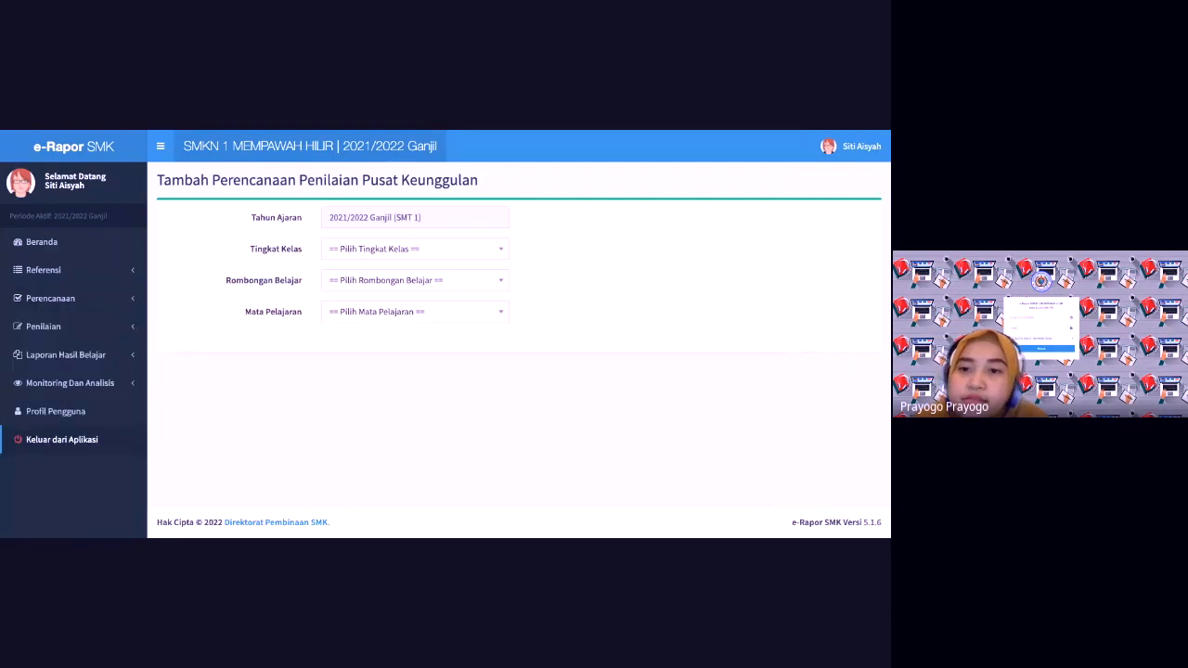
Step: Pick Tingkat Kelas 10, Rombongan Belajar X PH and Mata Pelajaran Projek IPAS (401901000)
left_click(398, 254)
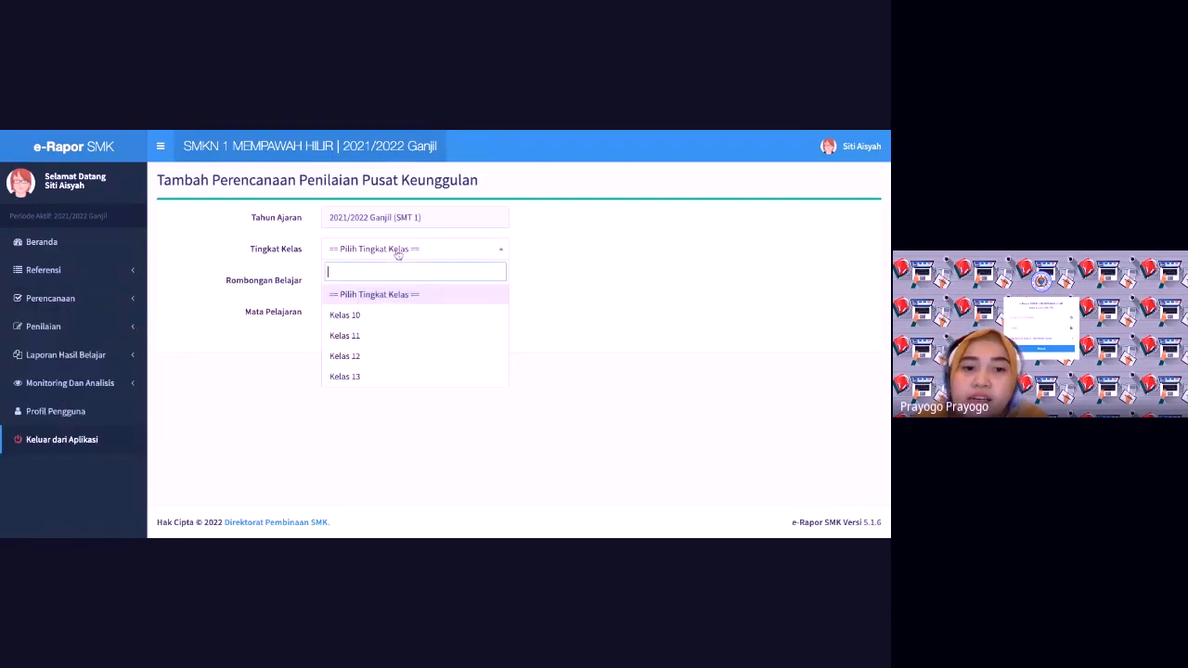
left_click(369, 320)
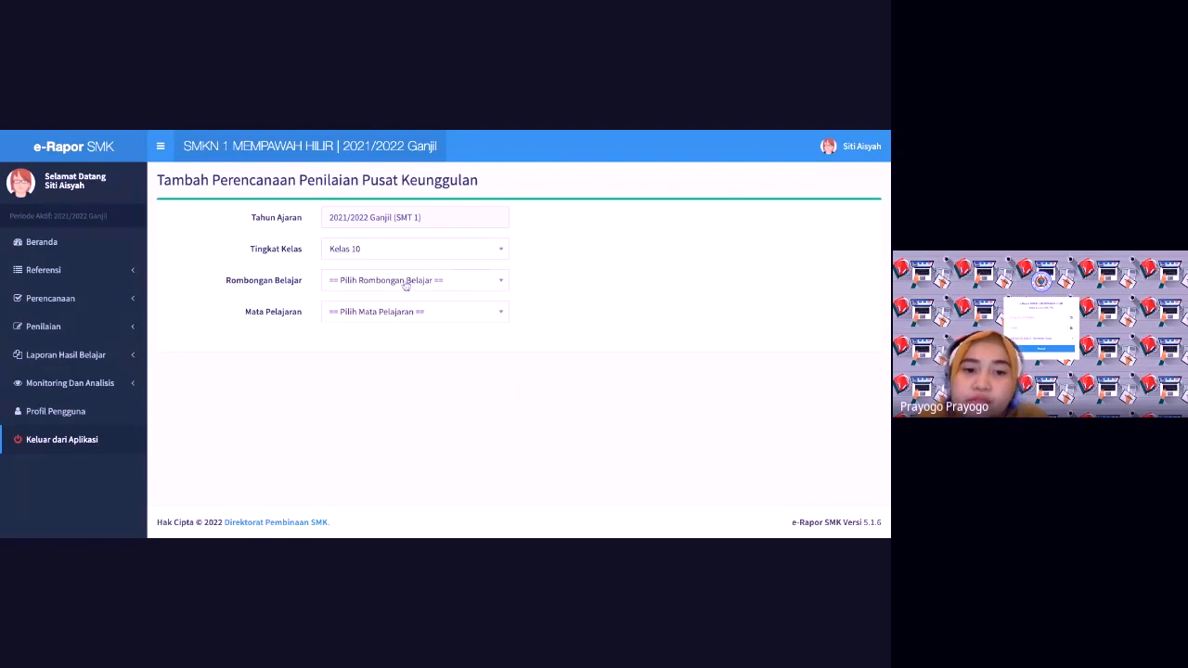
left_click(405, 283)
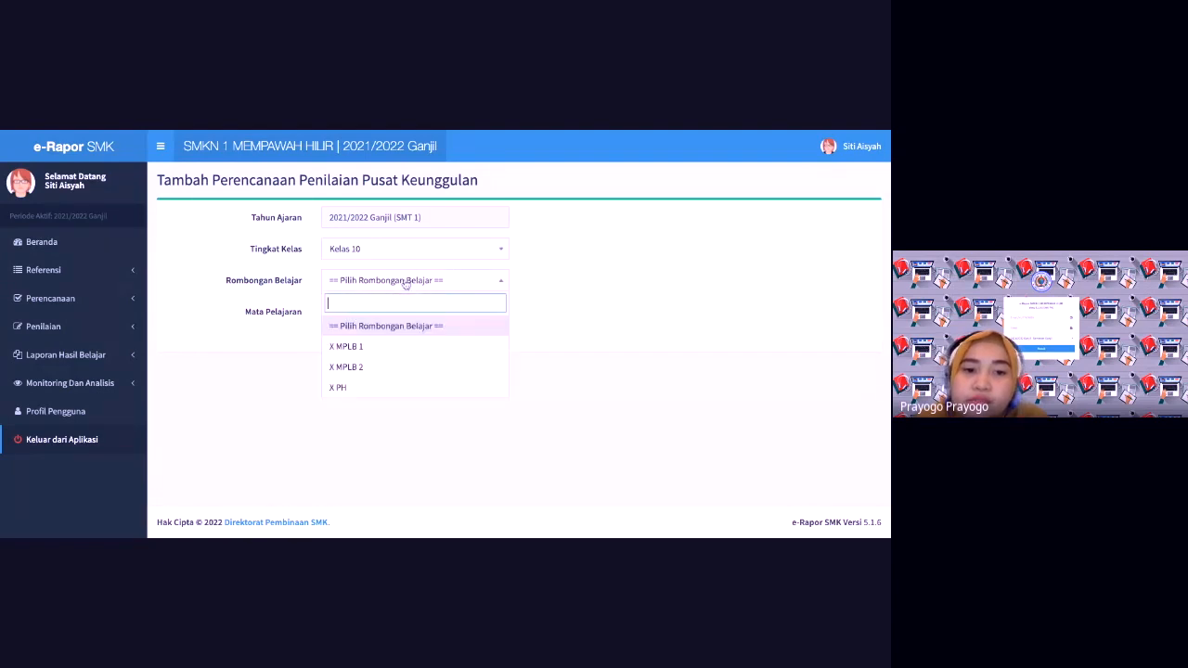
left_click(376, 390)
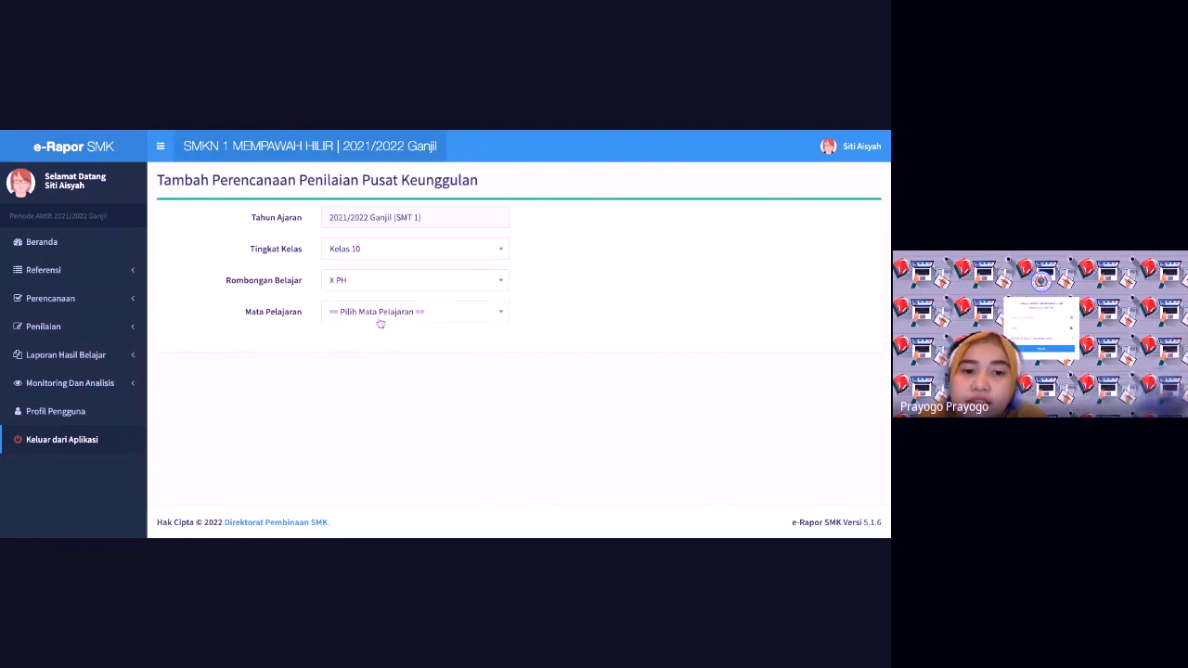
left_click(376, 314)
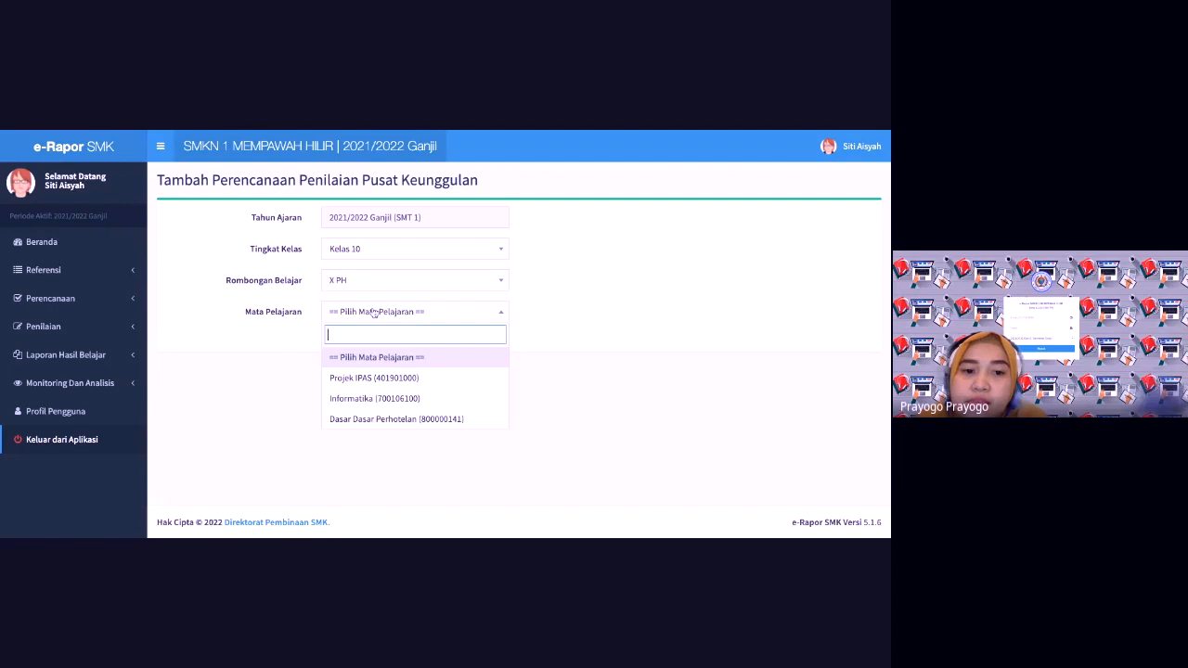
left_click(365, 378)
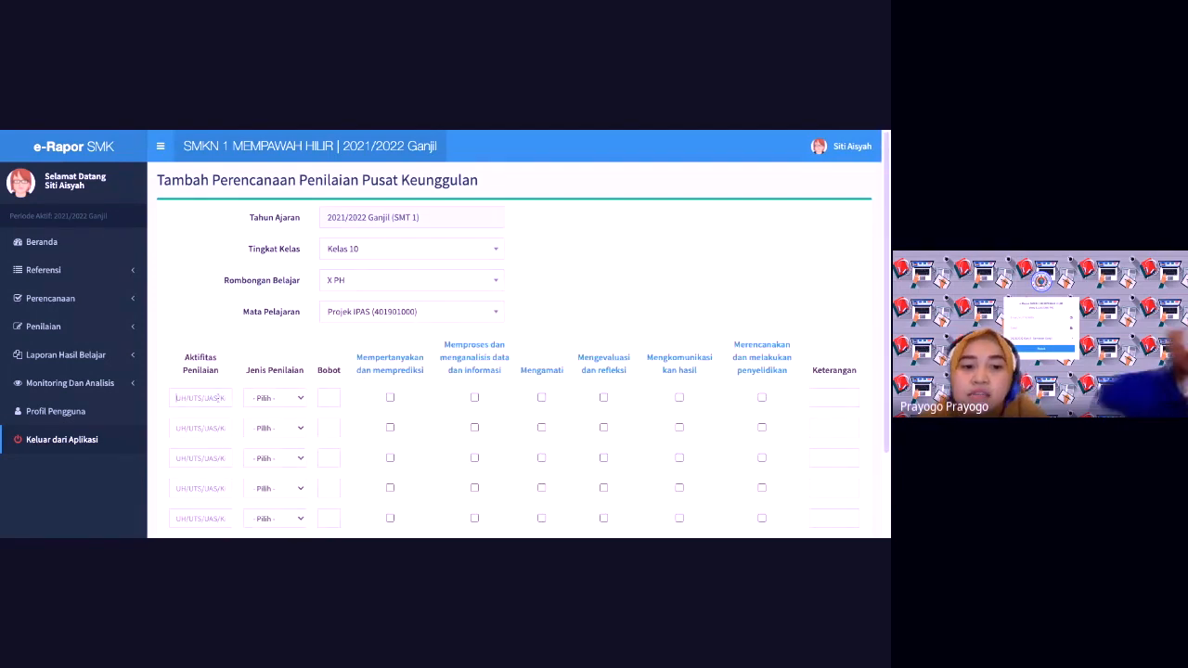
Step: Add a Sumatif activity NA covering Mempertanyakan dan memprediksi, then save the plan
left_click(218, 397)
type("NA")
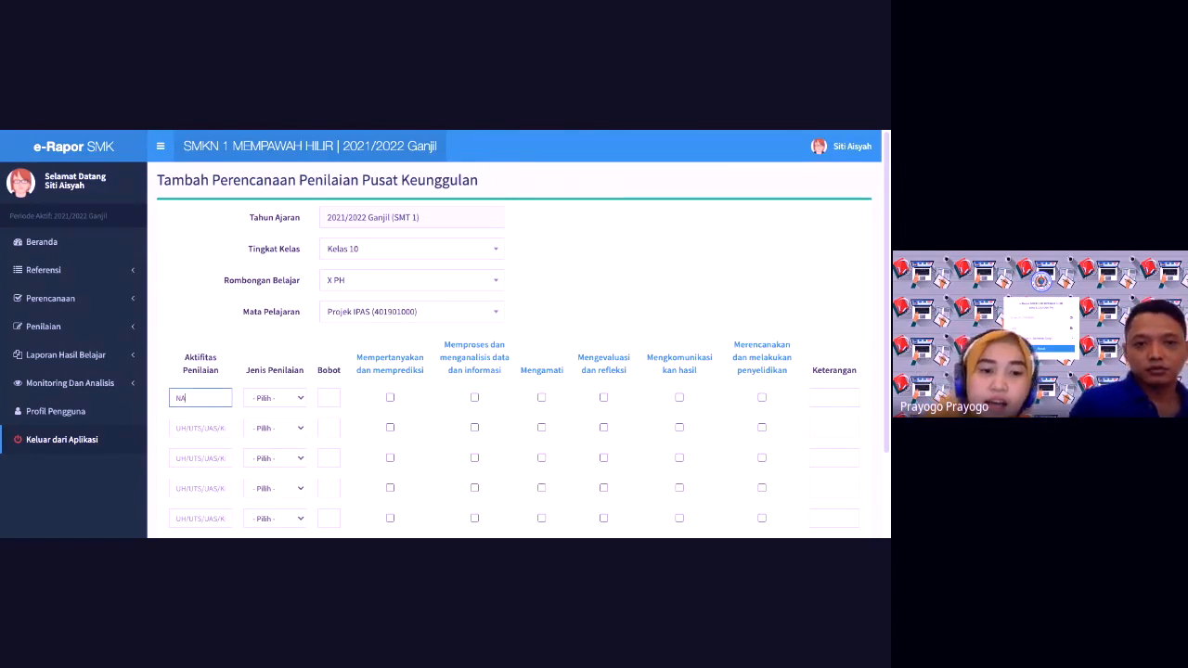
left_click(296, 398)
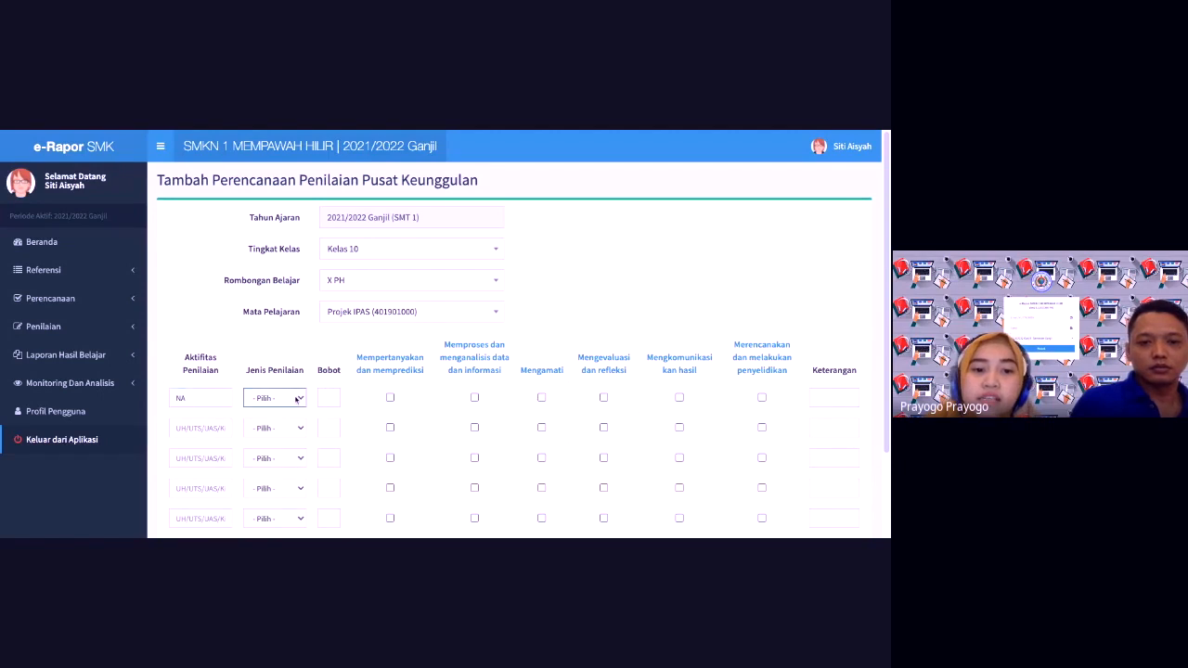
left_click(291, 415)
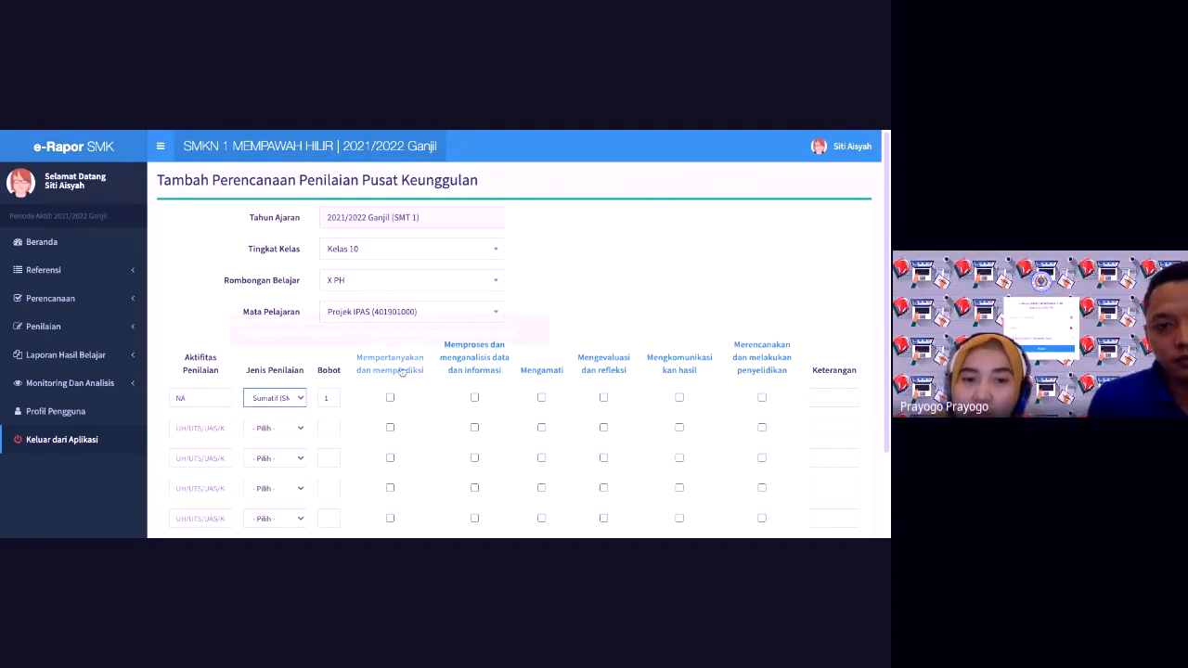
left_click(390, 397)
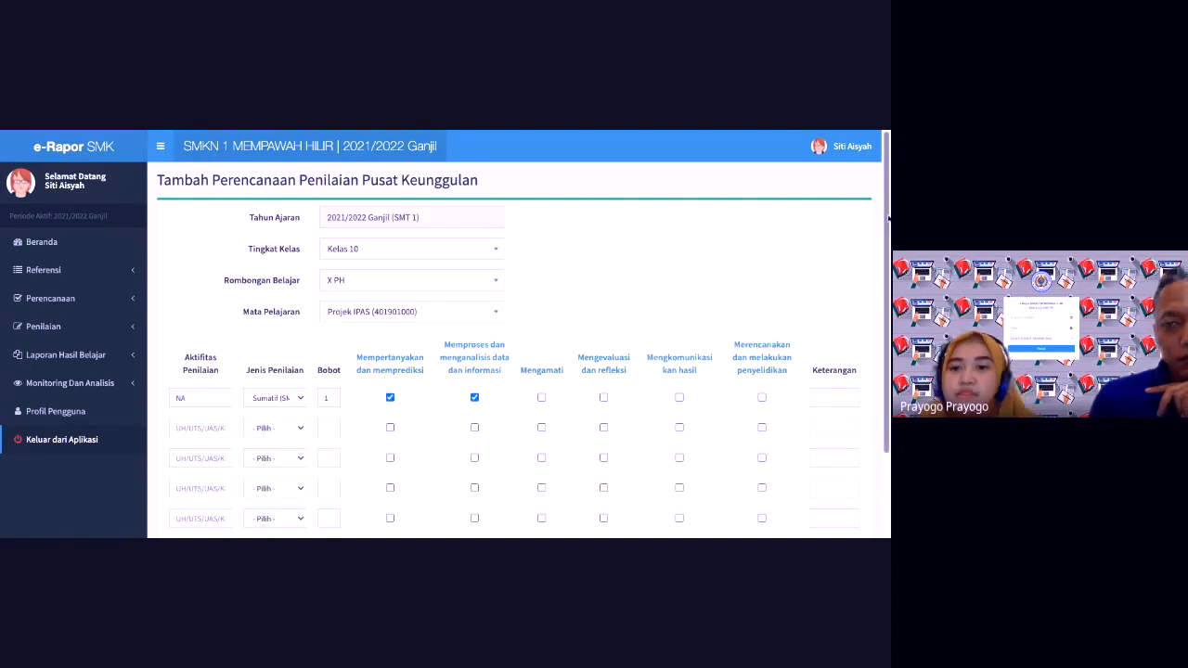
scroll(888, 217, "down", 2)
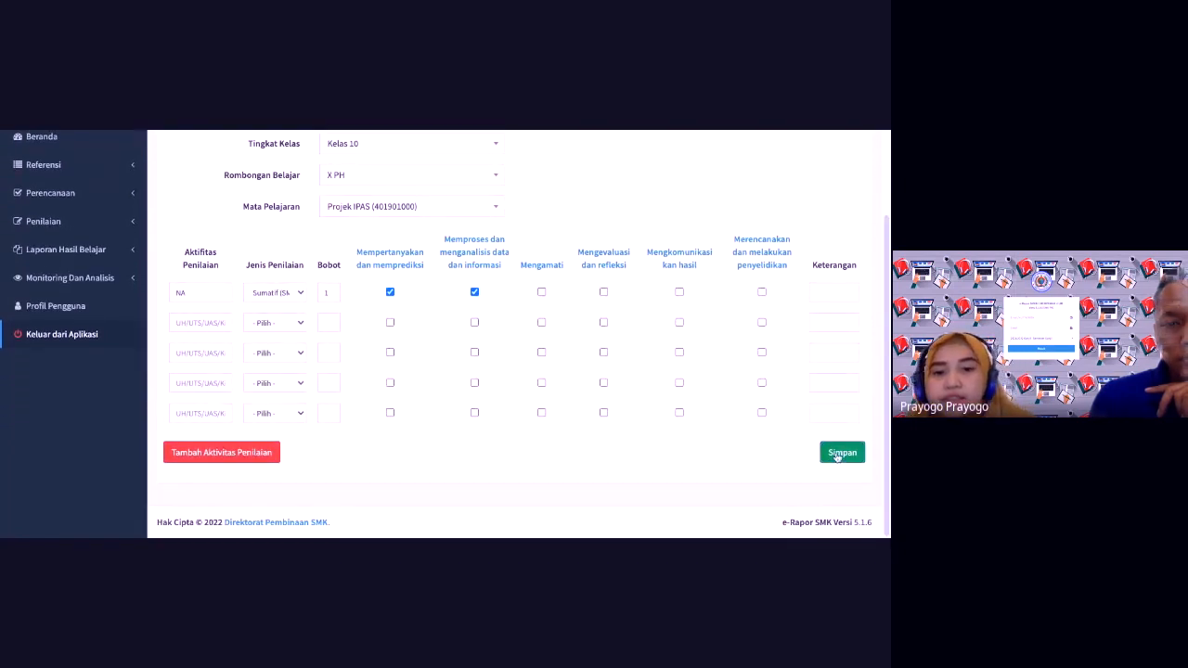
left_click(837, 453)
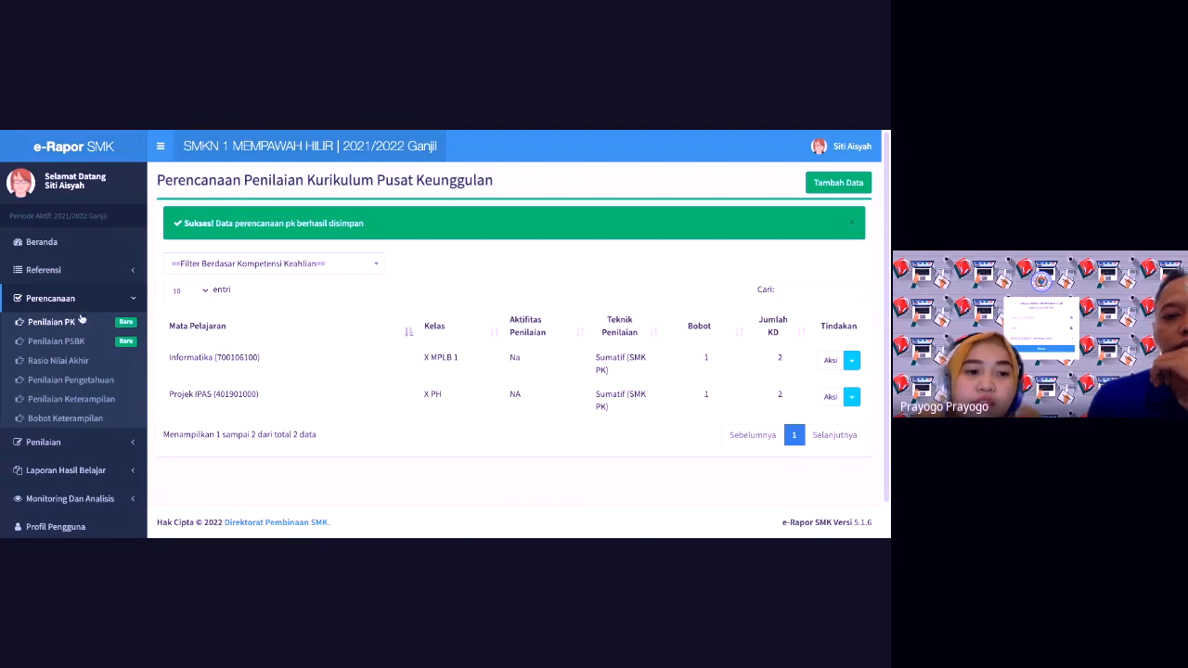
Step: Expand the Penilaian section in the sidebar to show its entry pages
left_click(68, 444)
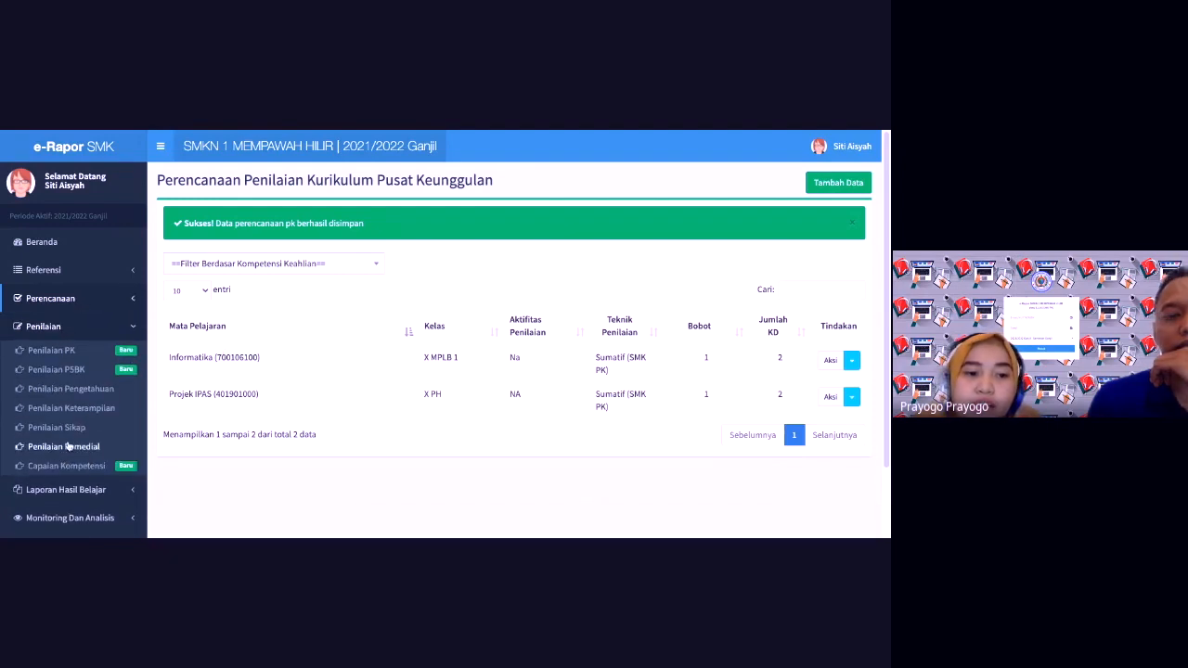
left_click(46, 327)
left_click(46, 327)
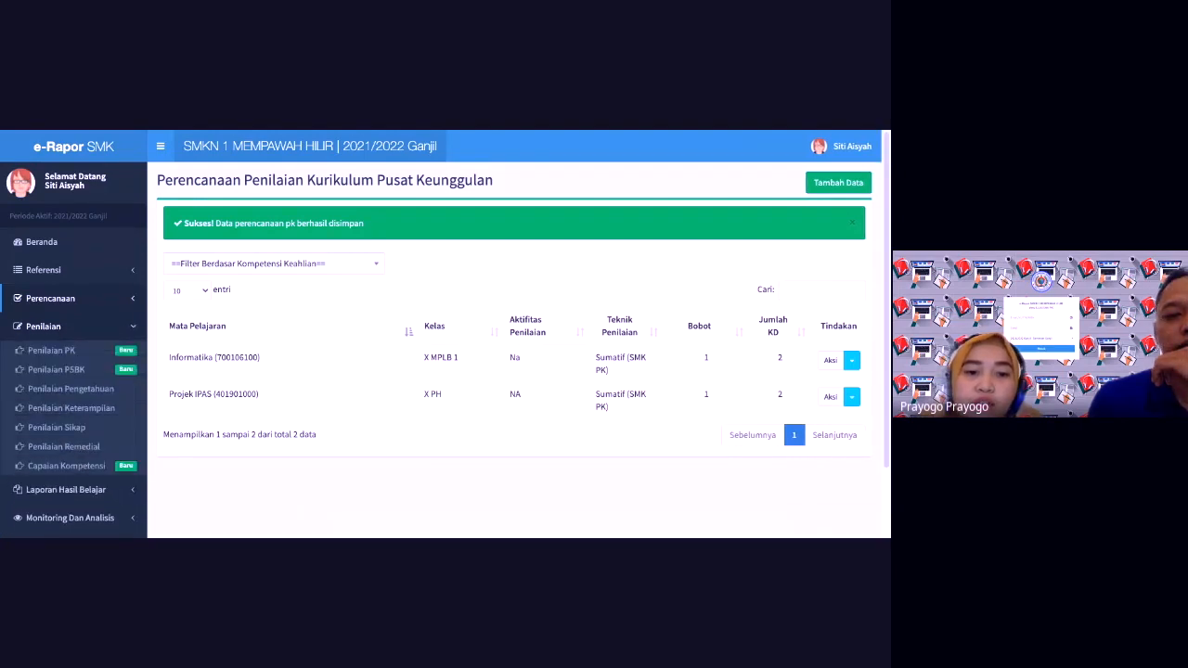
Step: Open Pusat Keunggulan grade entry and select Kelas 10, X PH and Projek IPAS
left_click(52, 352)
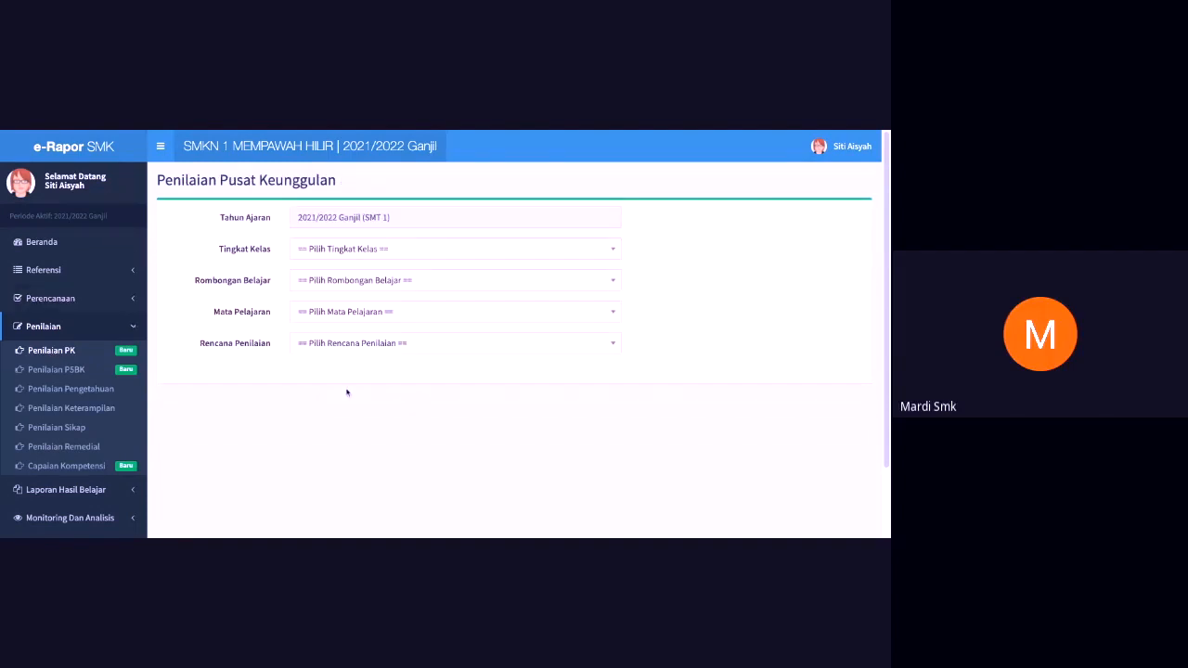
left_click(393, 249)
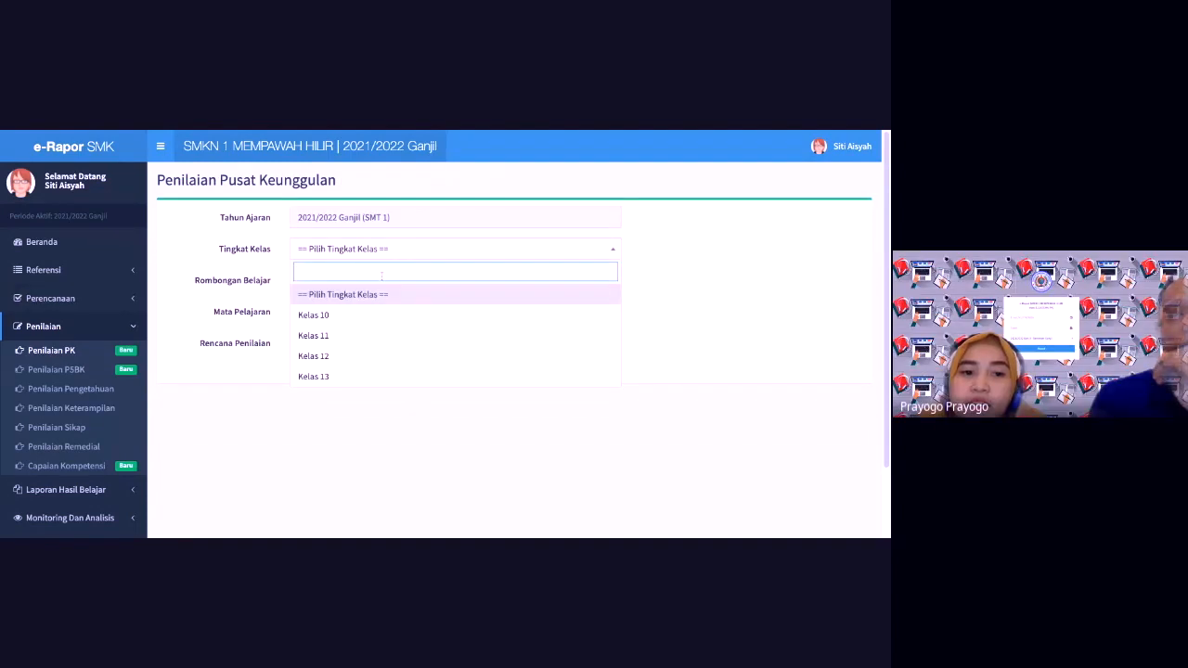
left_click(364, 316)
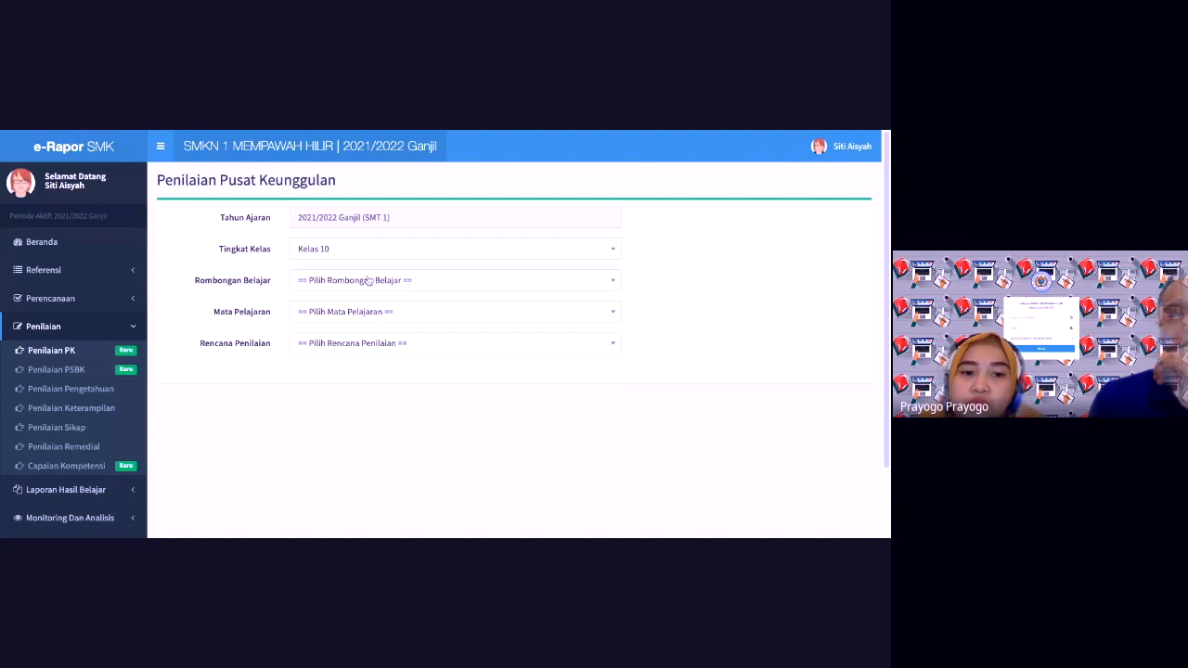
left_click(368, 281)
left_click(344, 386)
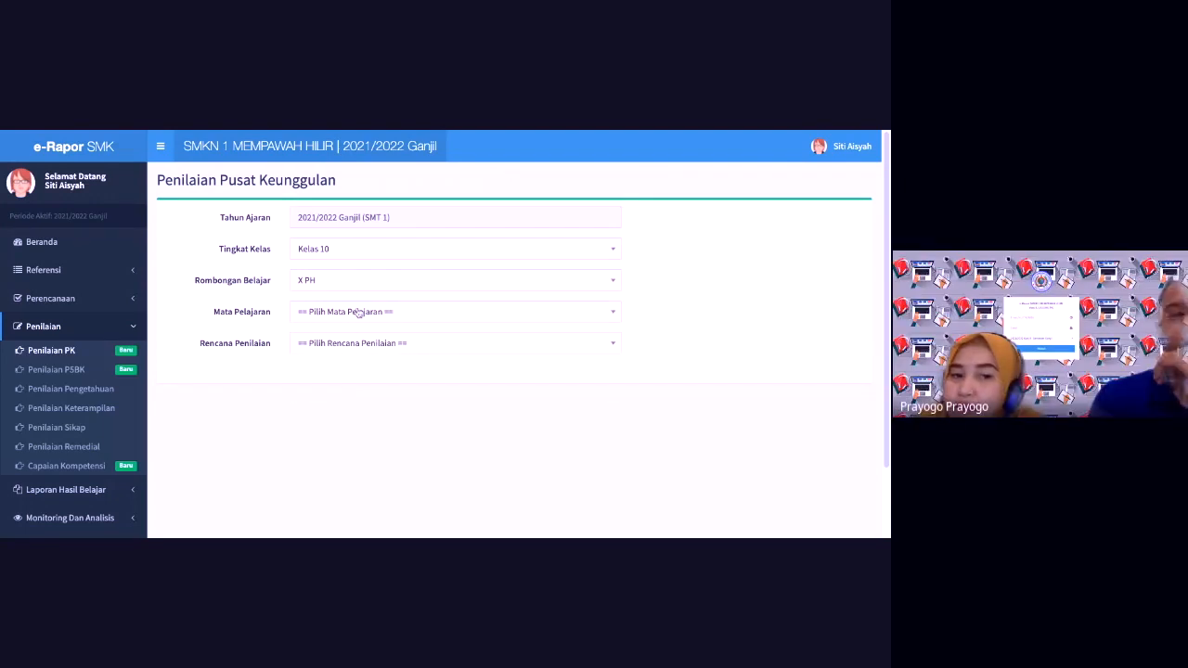
left_click(357, 312)
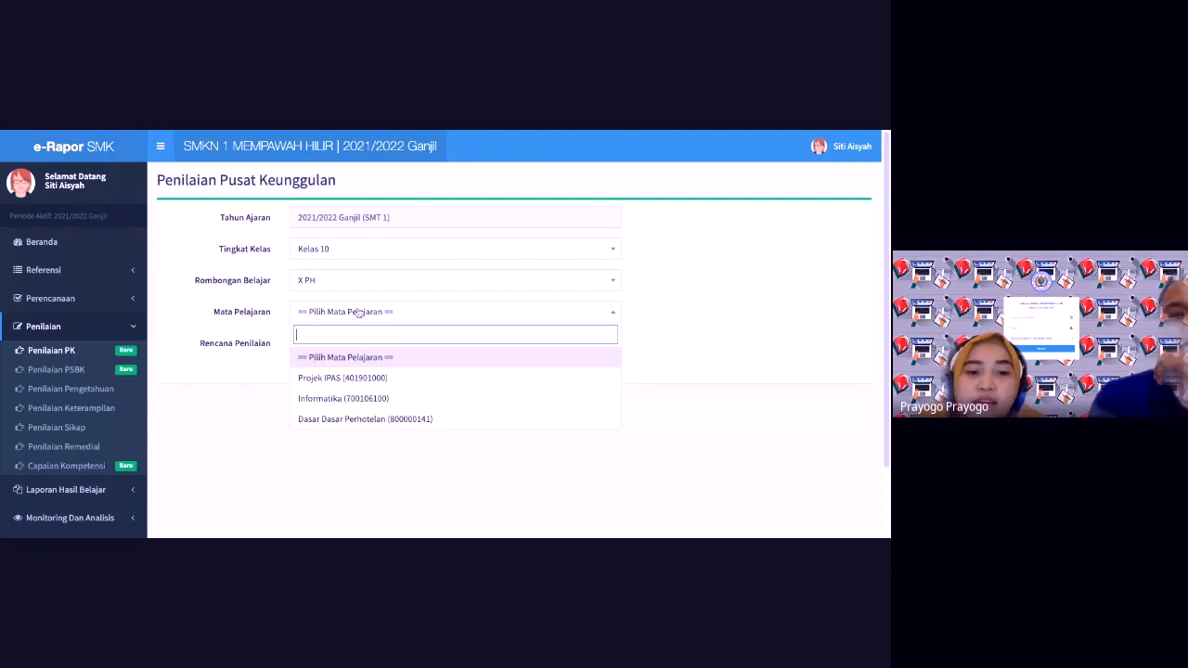
left_click(343, 378)
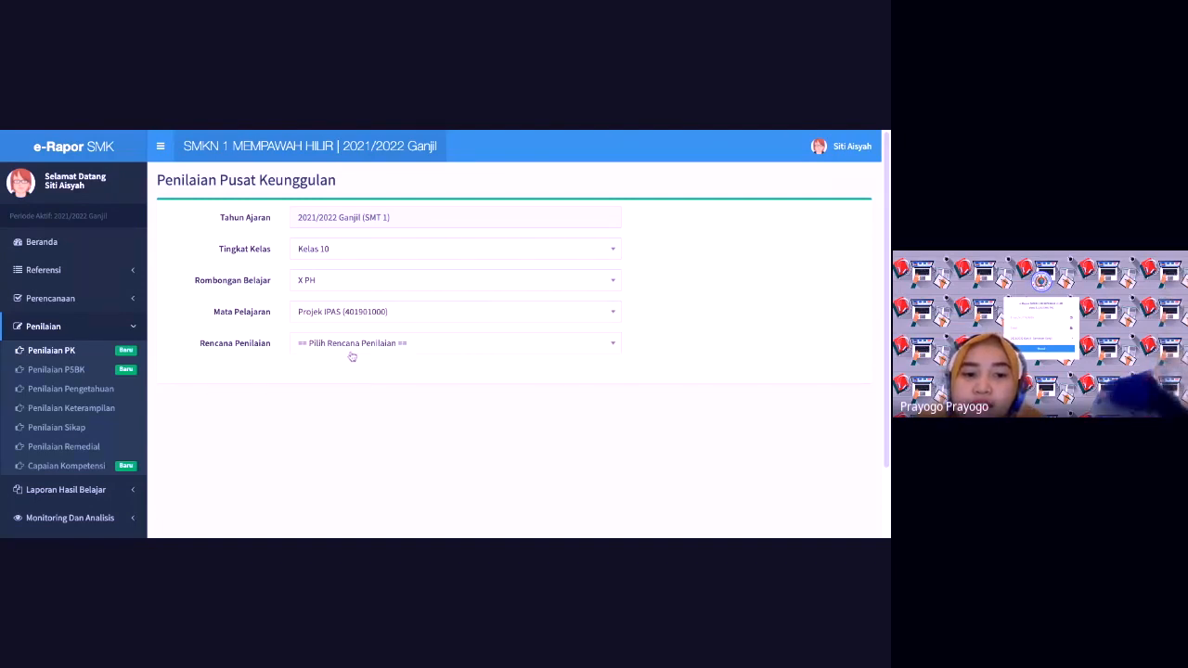
left_click(358, 348)
left_click(334, 411)
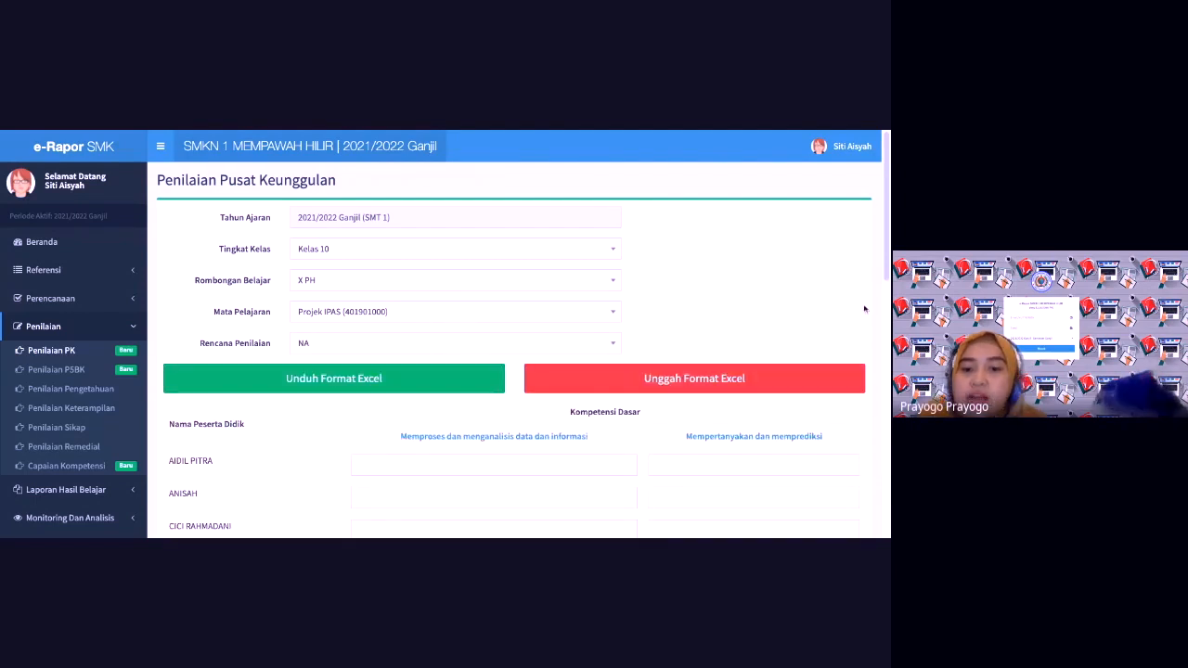
left_click_drag(887, 230, 887, 266)
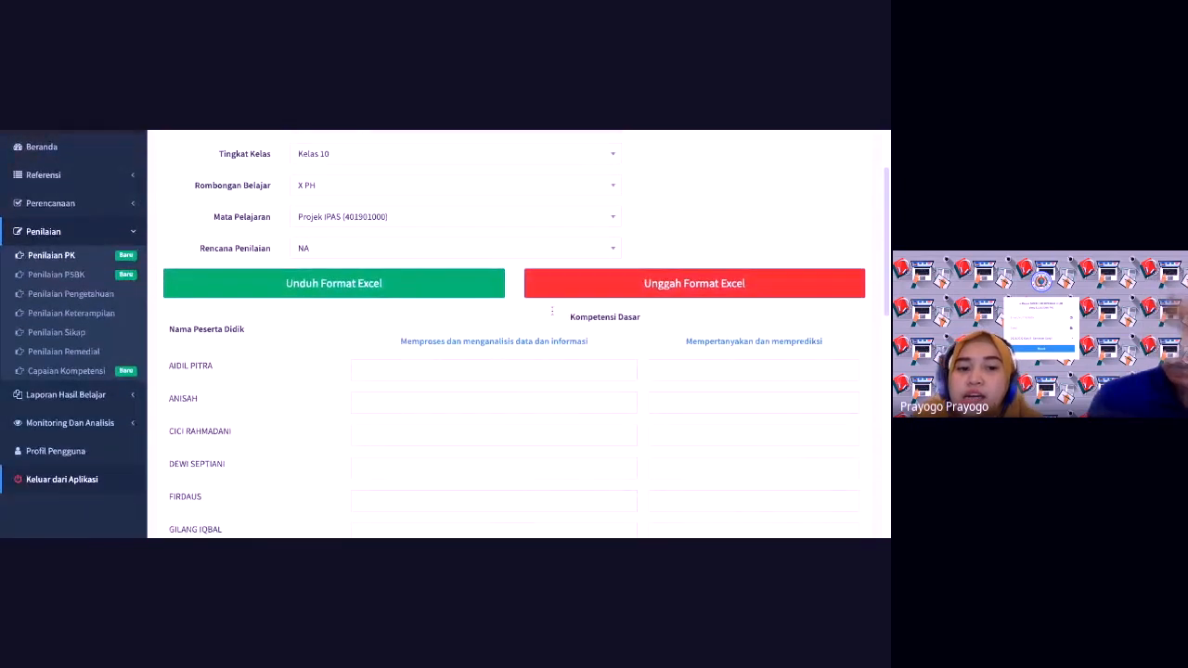
left_click(464, 377)
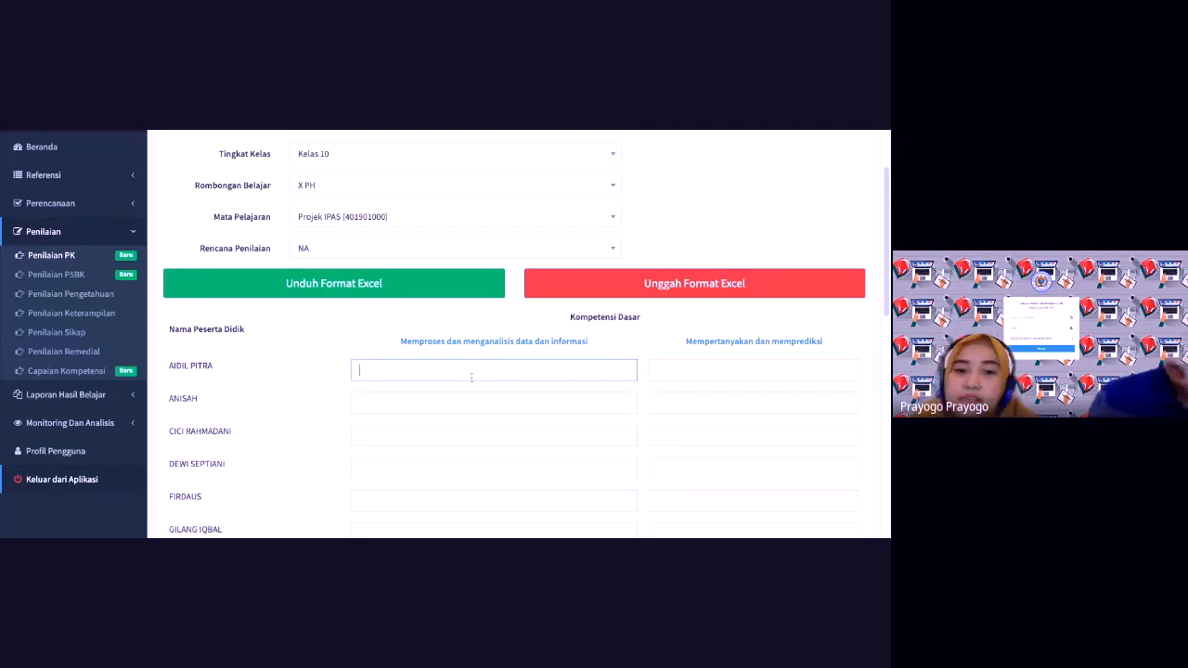
left_click(704, 370)
left_click(462, 376)
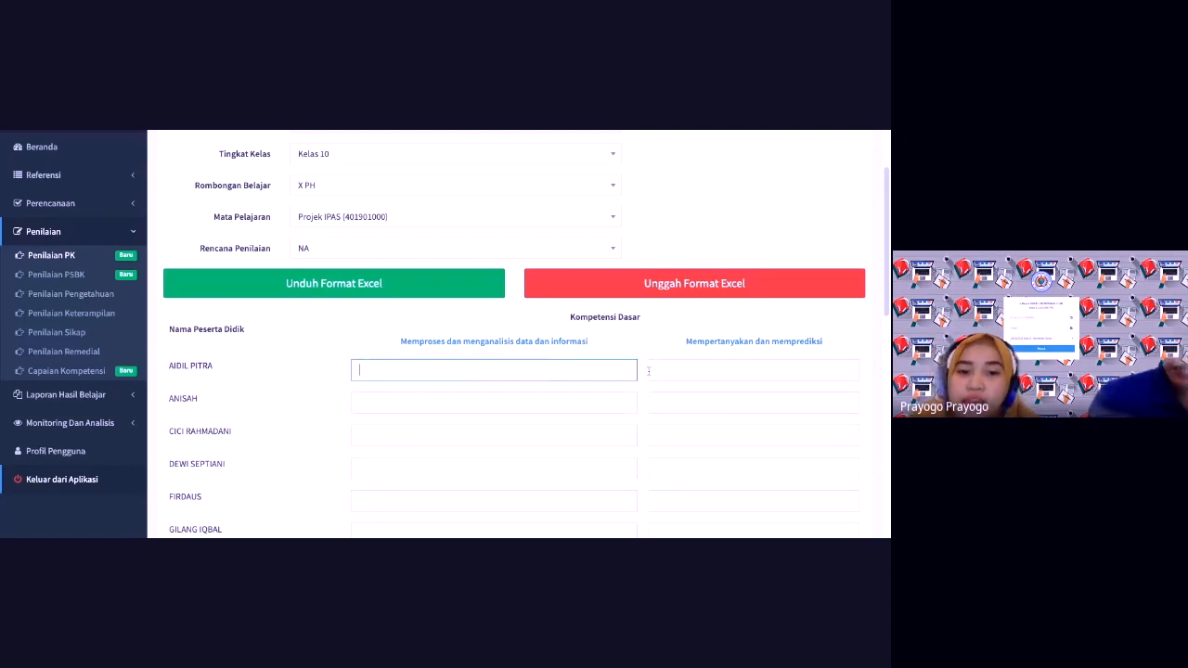
left_click(691, 374)
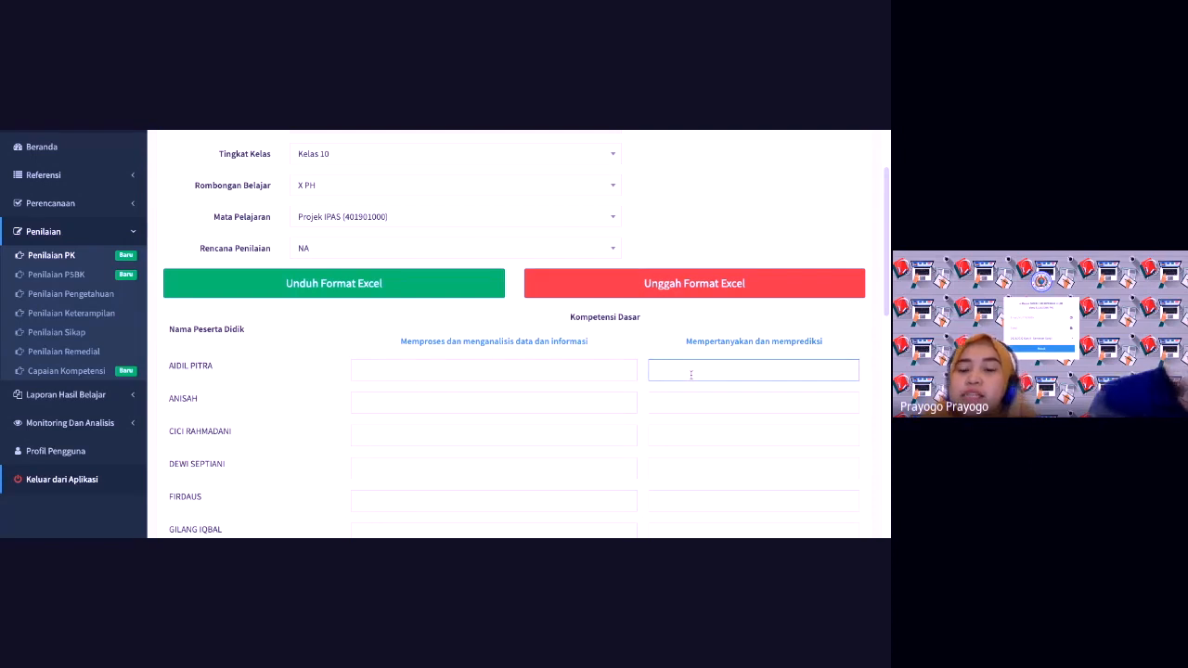
left_click(537, 369)
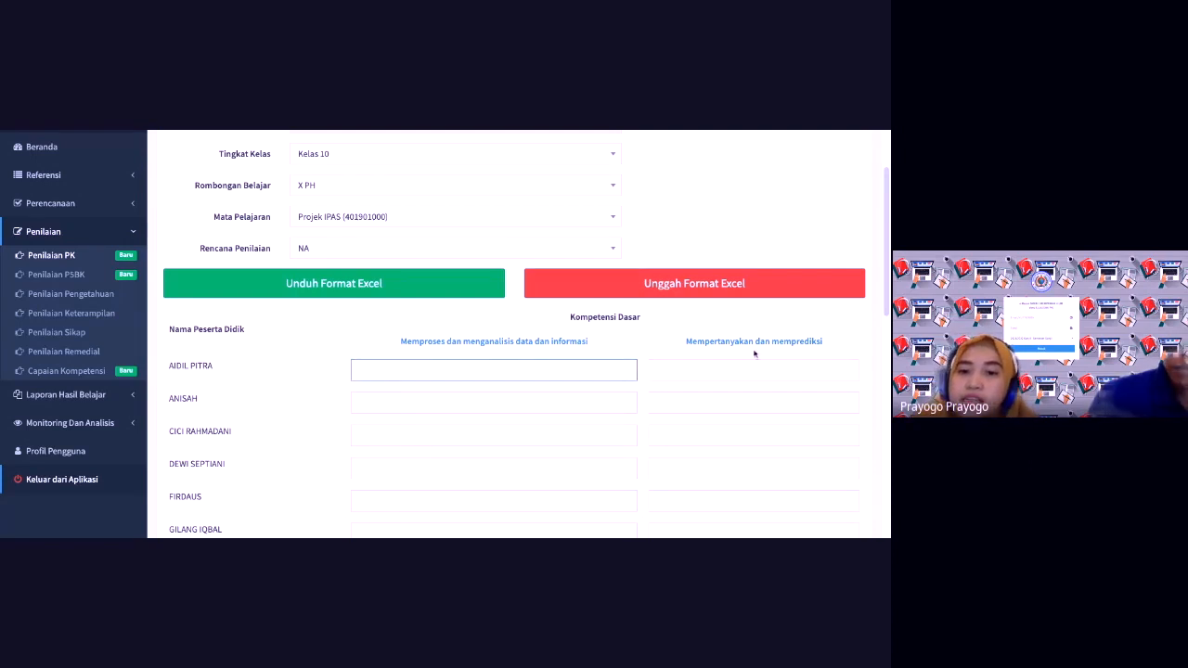
left_click(843, 370)
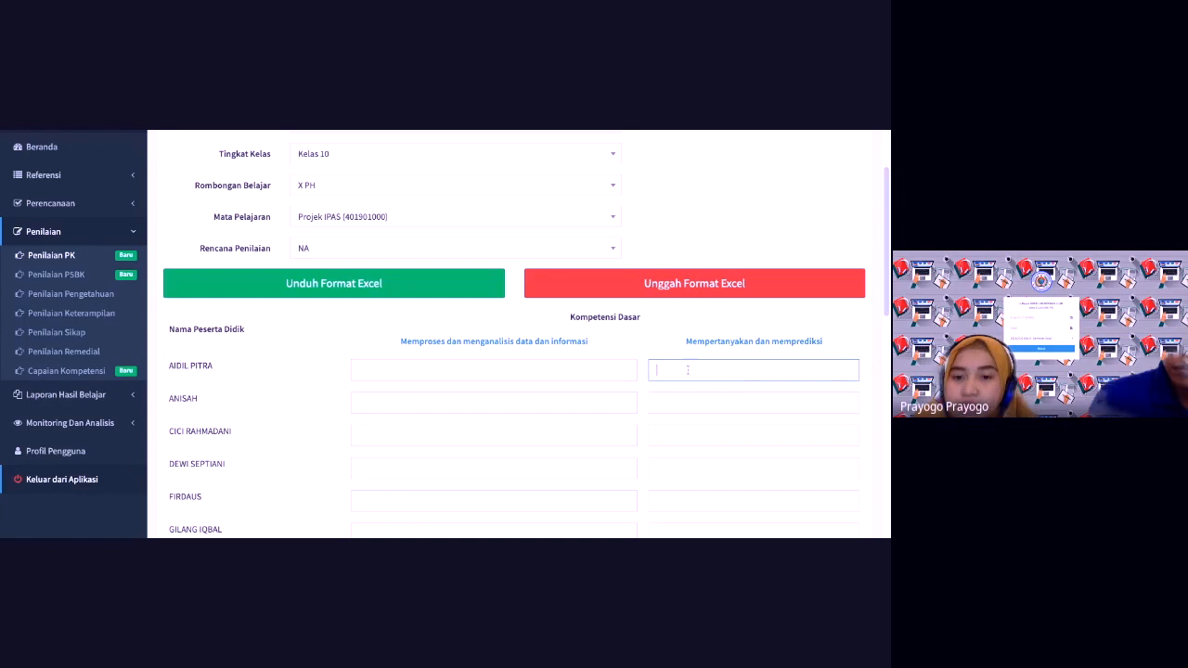
left_click(560, 372)
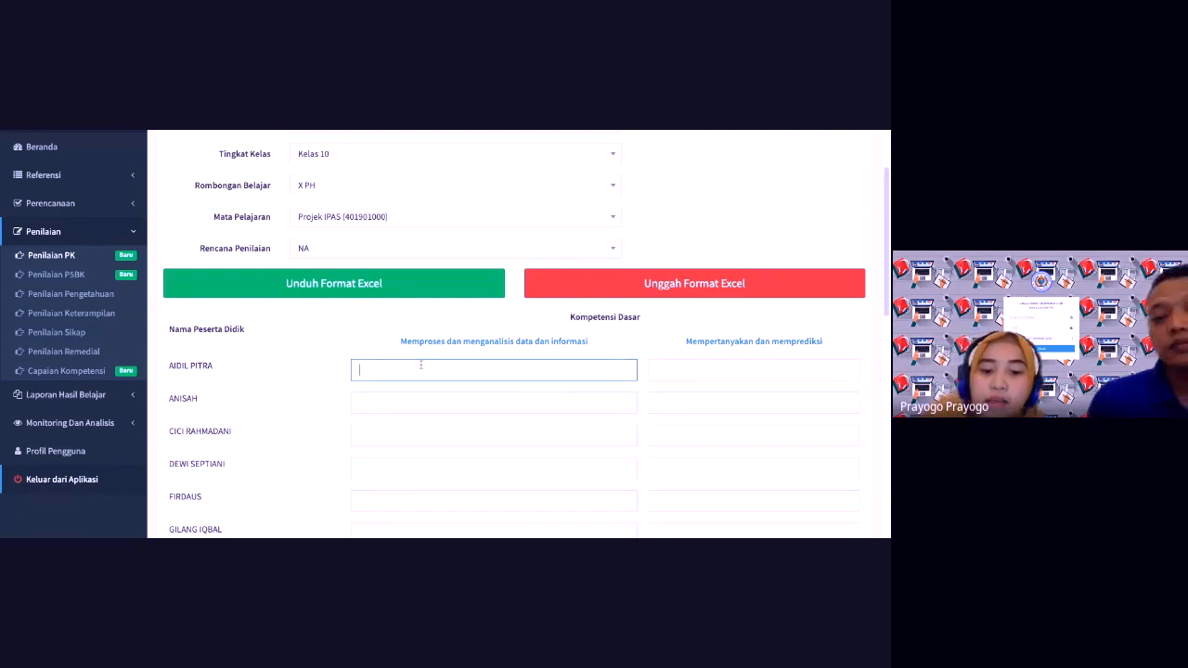
type("80")
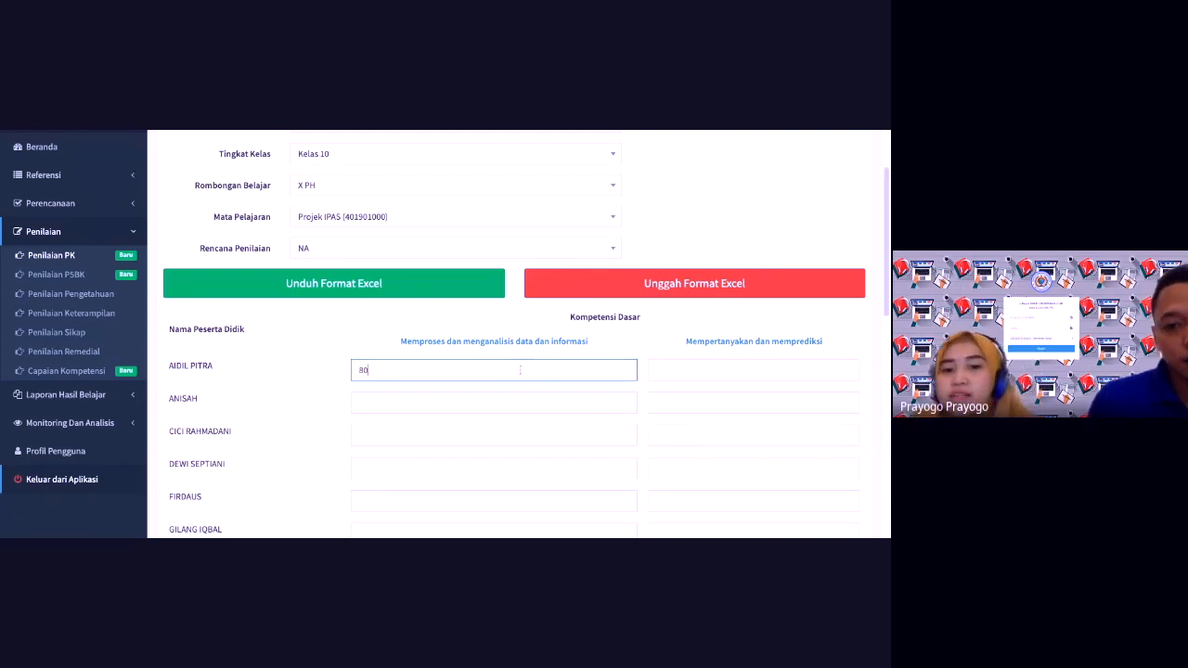
left_click(706, 368)
type("85")
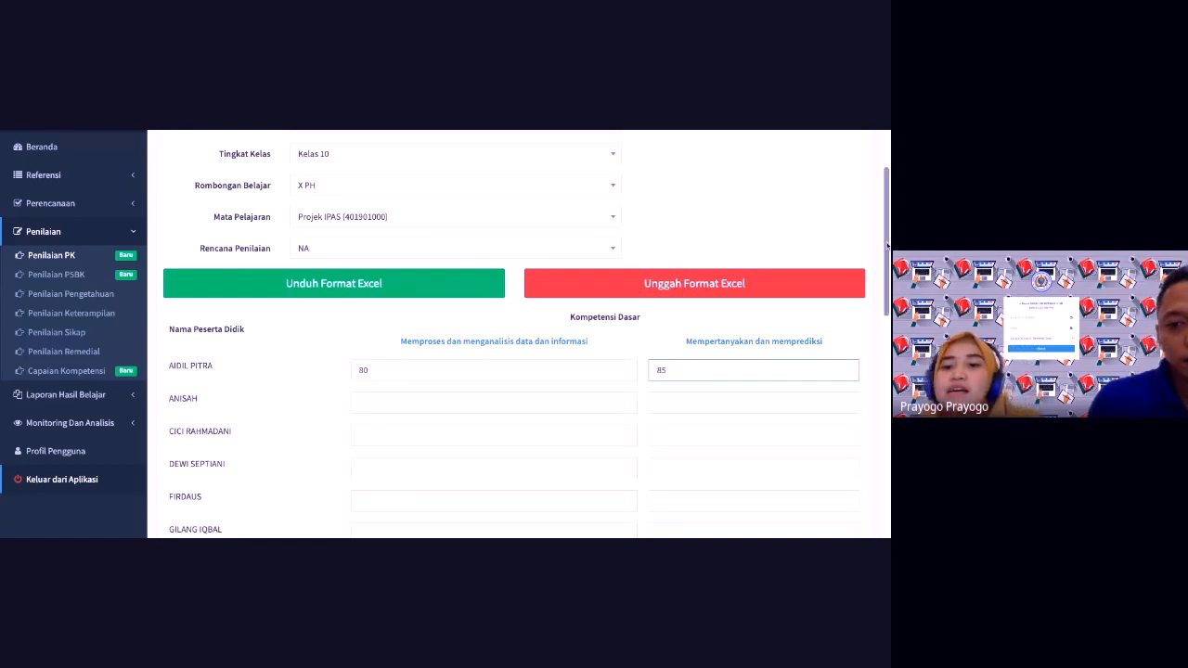
scroll(510, 280, "down", 1)
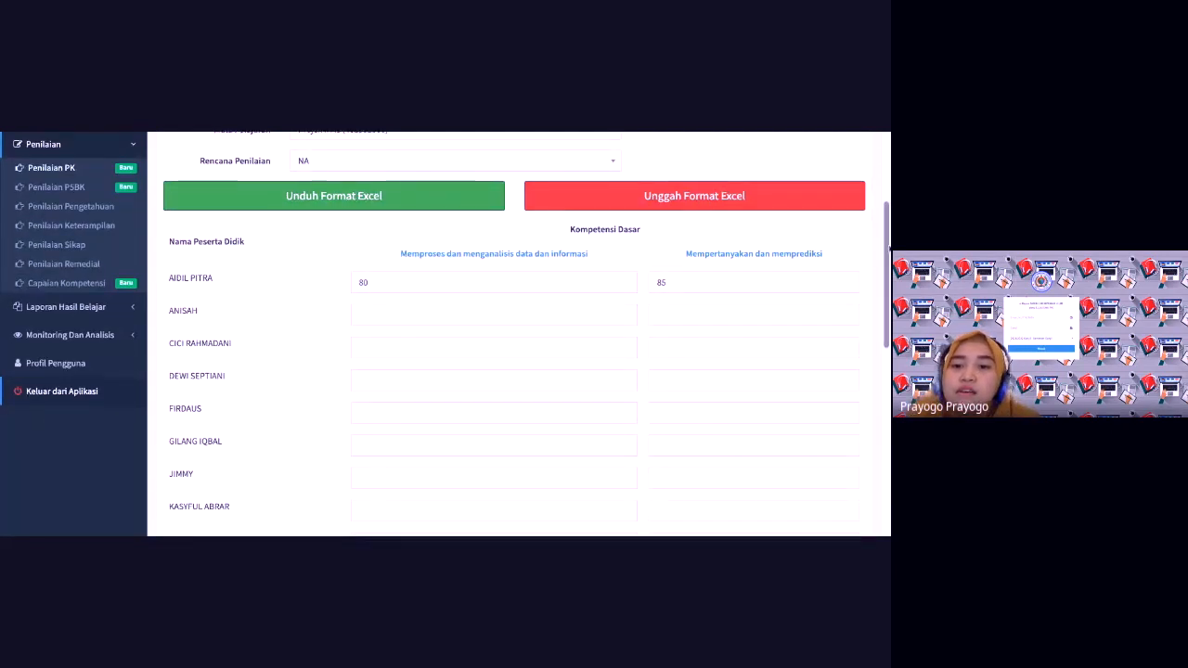
Step: Save the Projek IPAS scores and dismiss the Berhasil confirmation
scroll(886, 249, "down", 3)
scroll(268, 474, "down", 3)
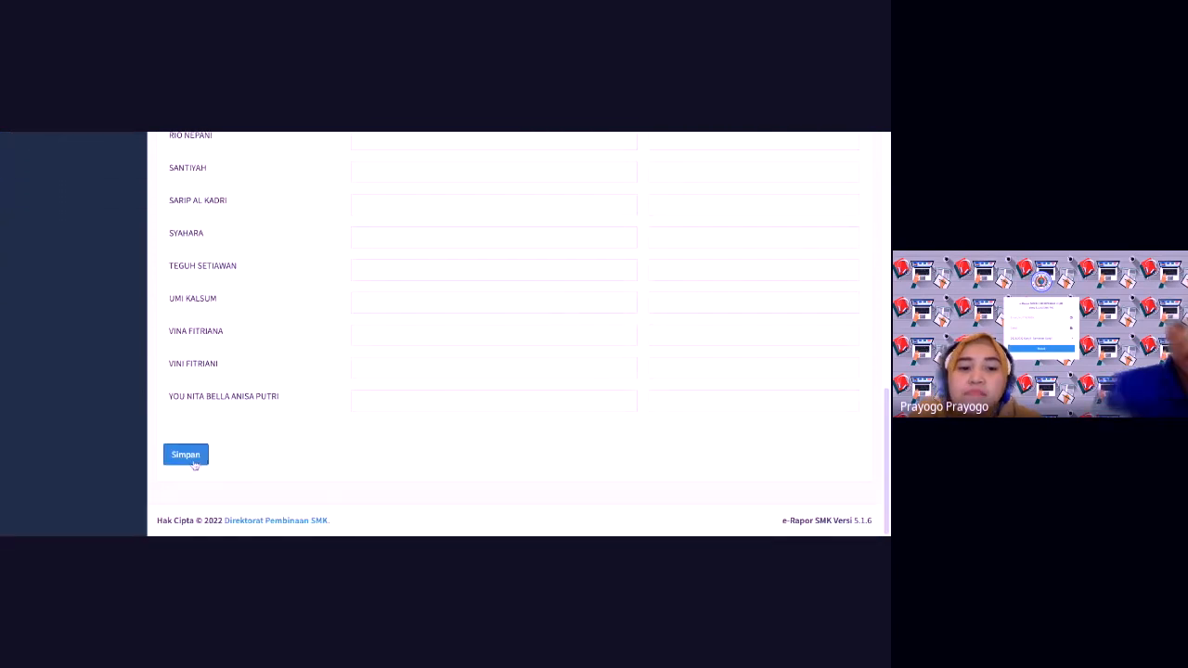
left_click(187, 459)
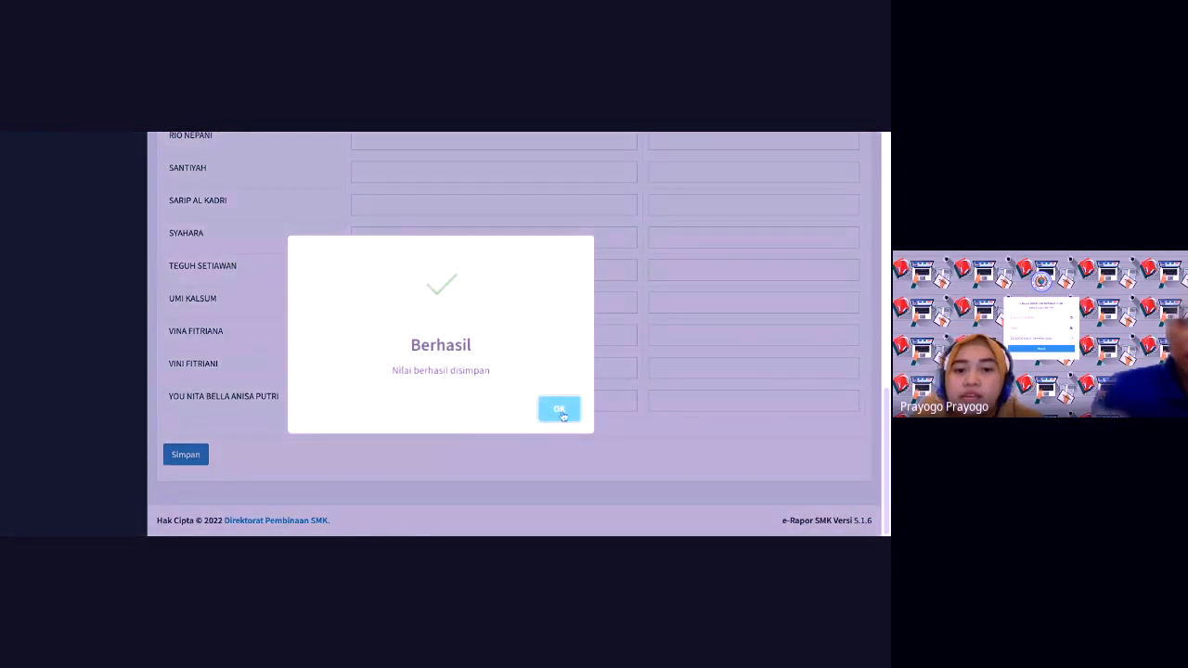
left_click(562, 417)
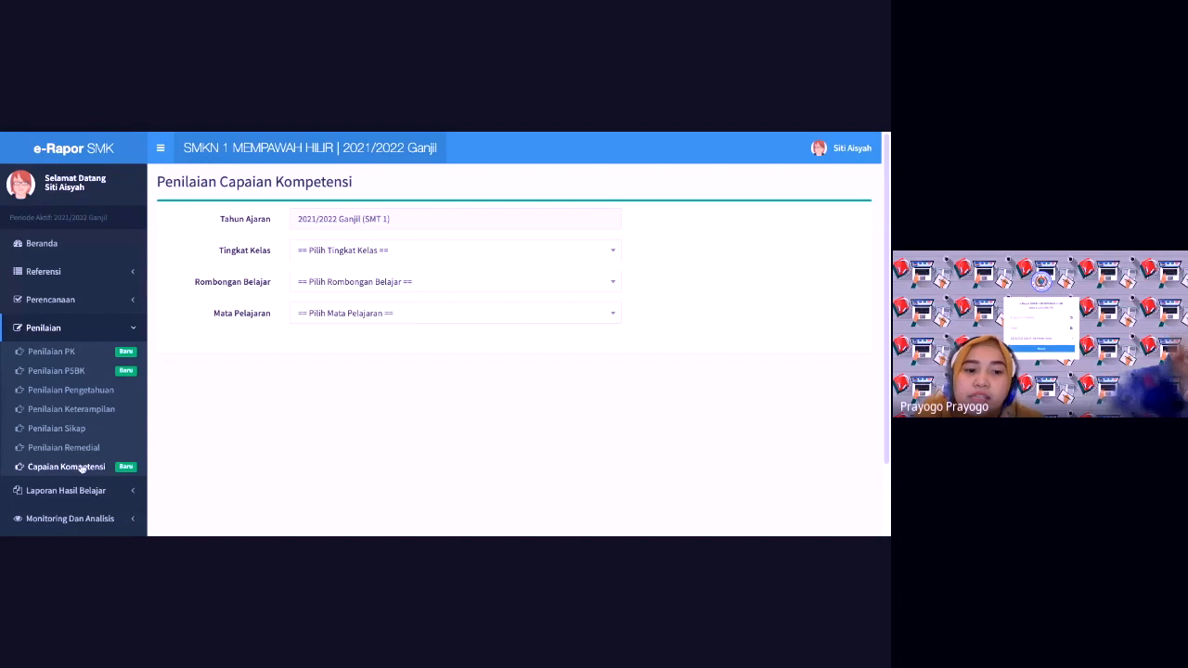
Step: Filter Capaian Kompetensi to Kelas 10, class X PH and Projek IPAS (401901000)
left_click(400, 252)
left_click(374, 299)
left_click(375, 262)
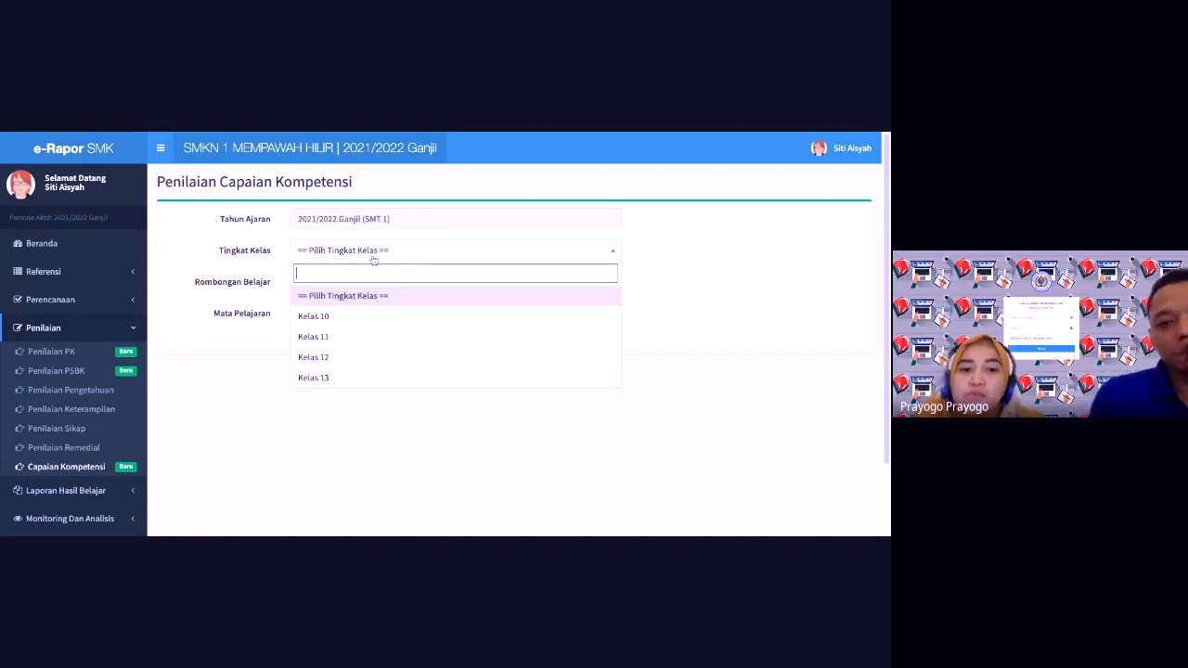
left_click(349, 313)
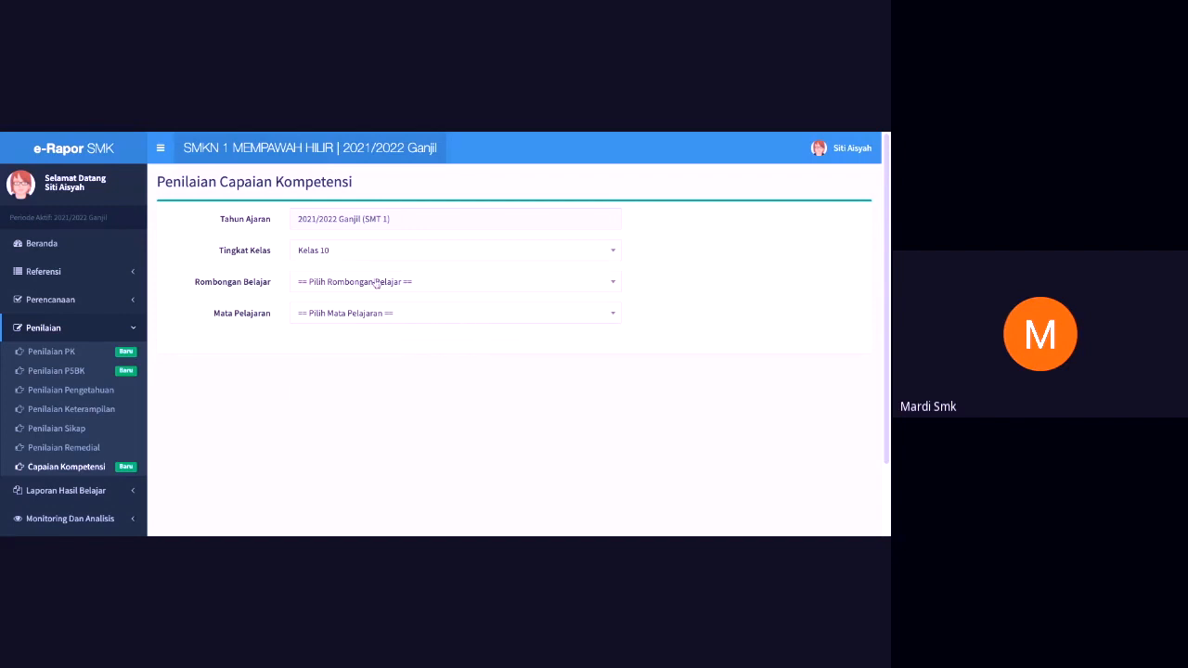
left_click(382, 281)
left_click(336, 396)
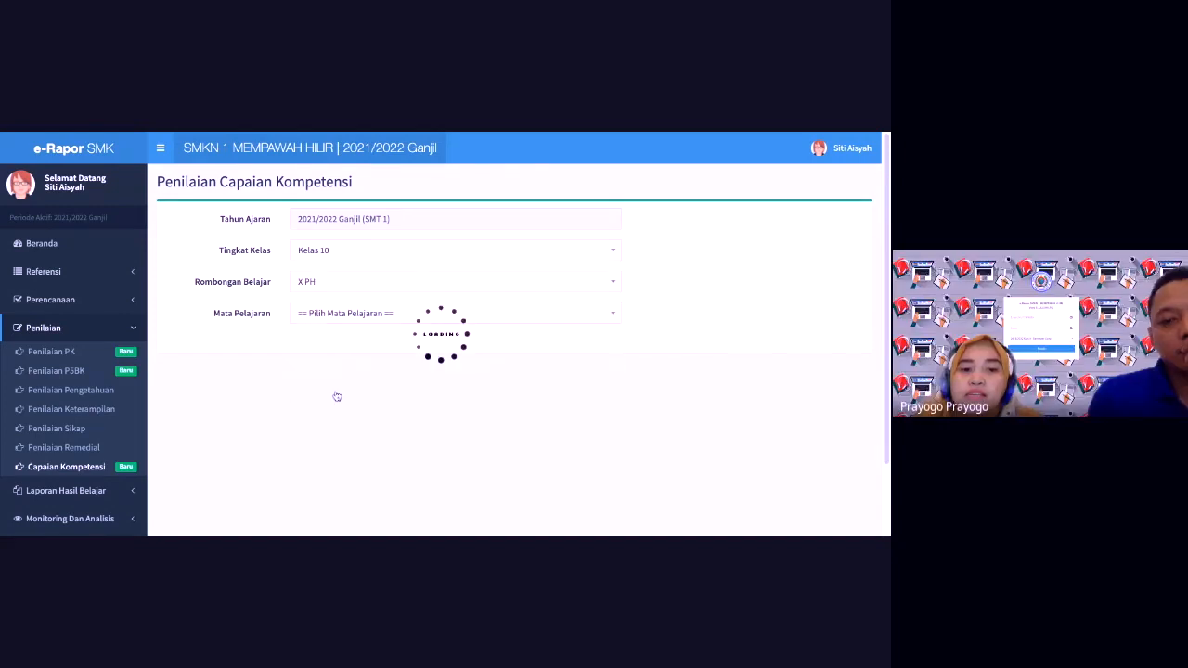
left_click(350, 316)
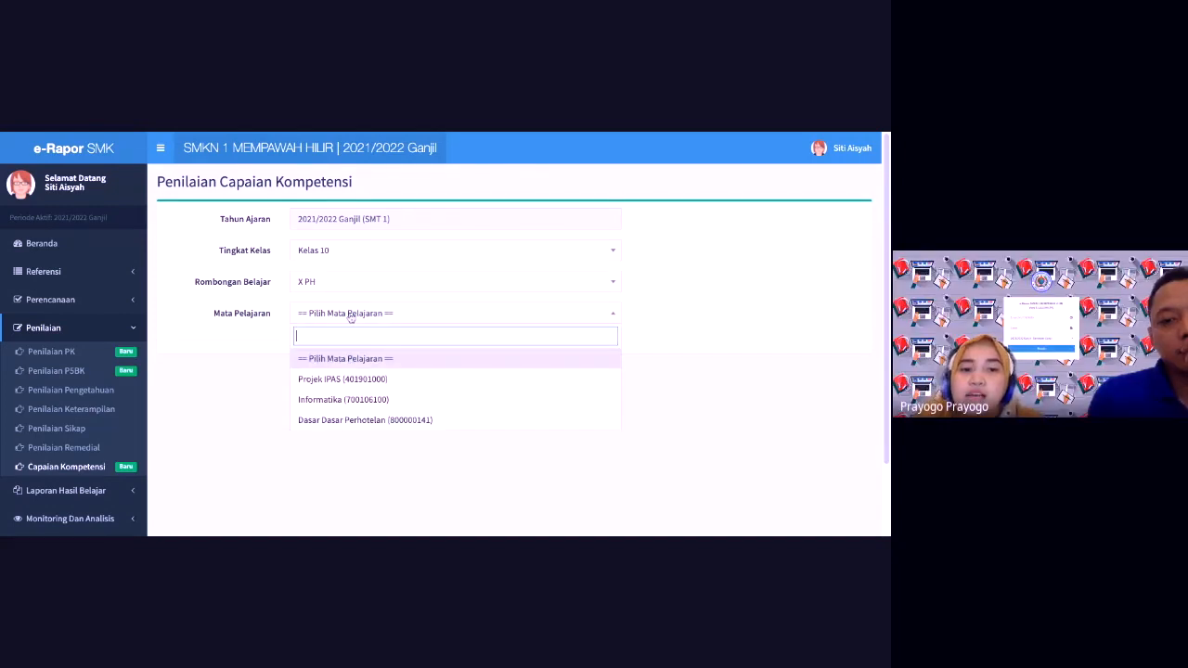
left_click(335, 379)
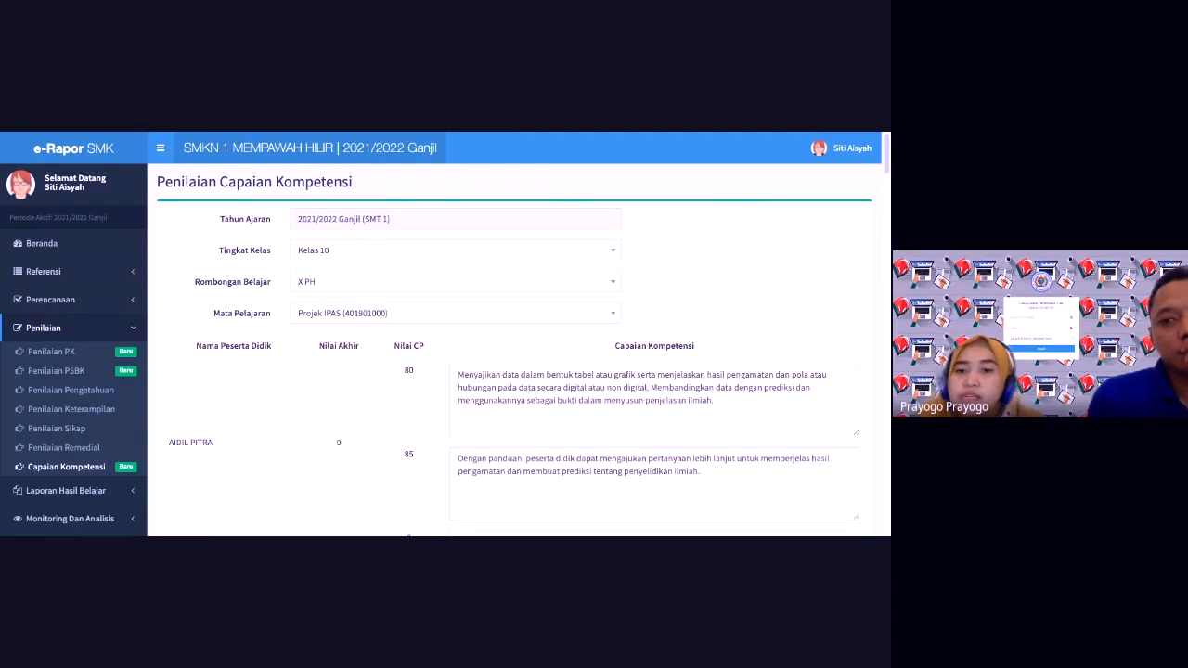
scroll(886, 163, "down", 2)
scroll(887, 163, "up", 1)
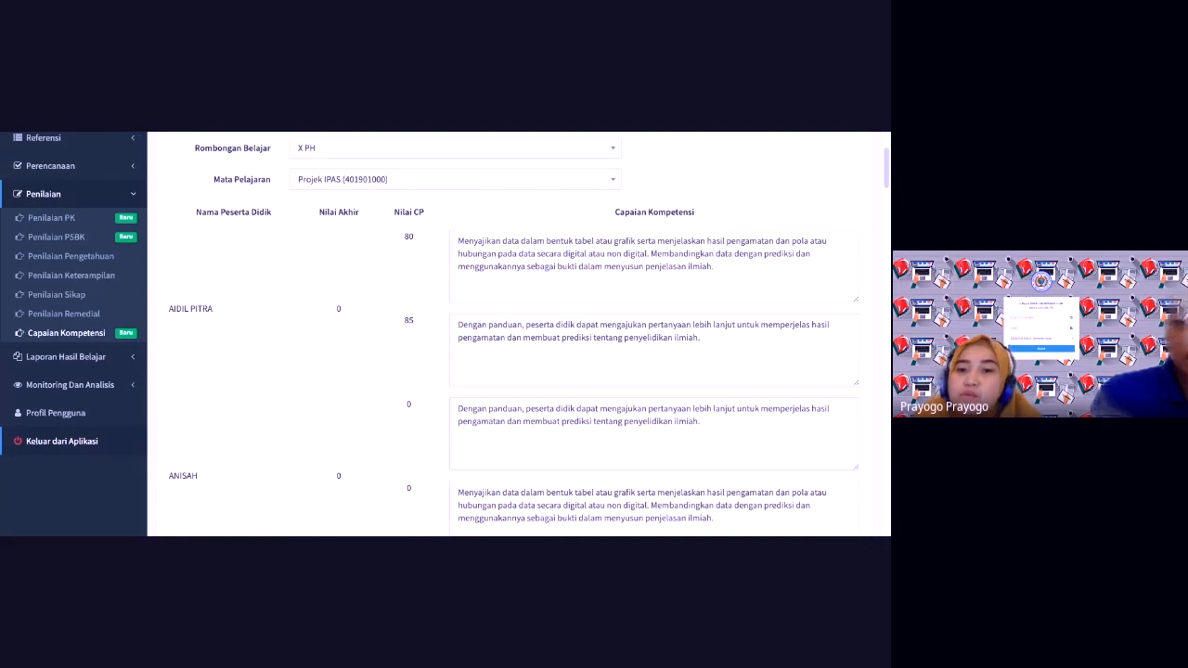
scroll(887, 172, "down", 2)
scroll(887, 173, "up", 2)
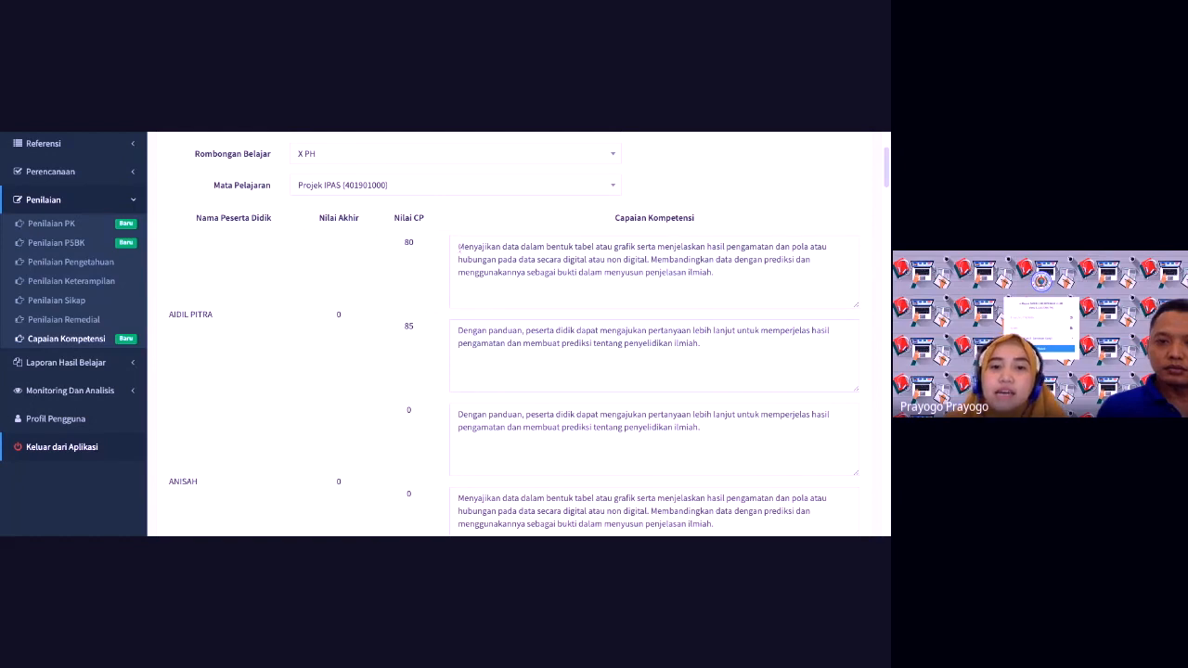
left_click(462, 251)
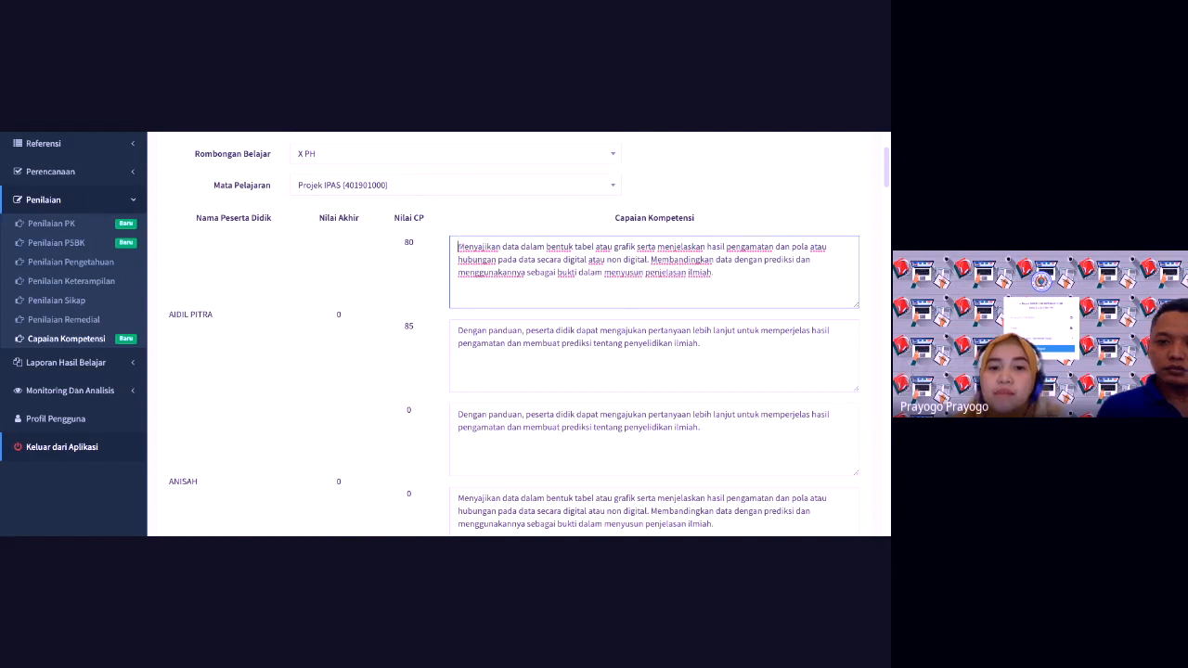
Step: Rewrite the first description as 'Peserta Didik menjelaskan Fenomena secara ilmiah…', ending 'lingkungannya', and select it
left_click_drag(458, 247, 713, 273)
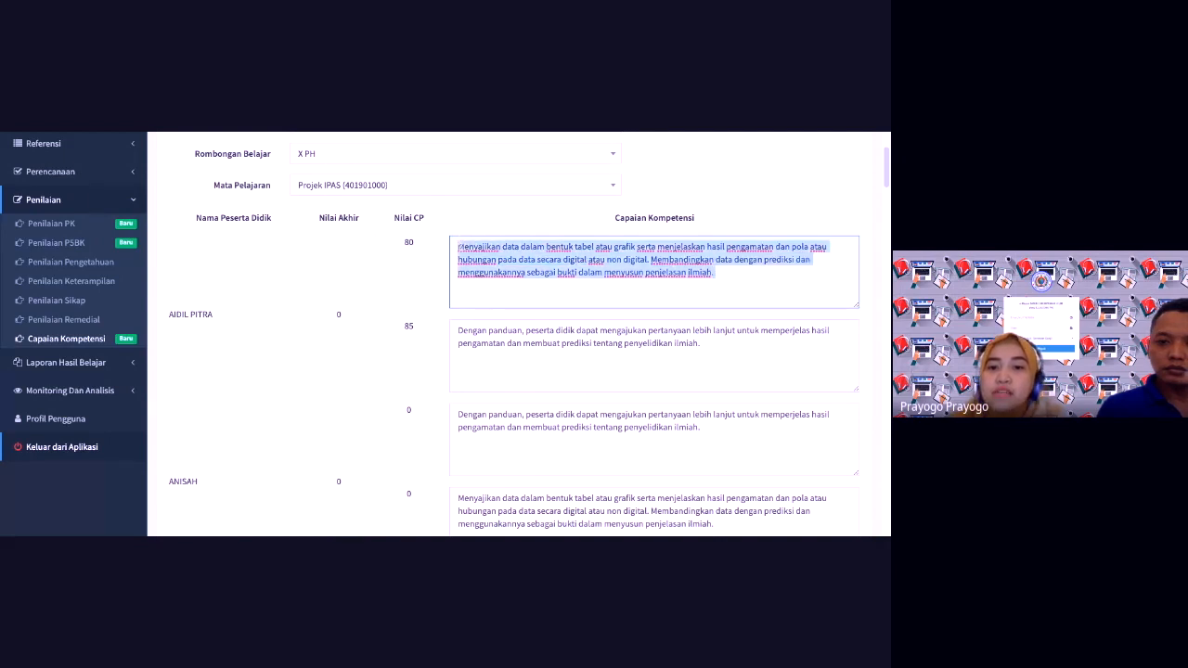
key("BackSpace")
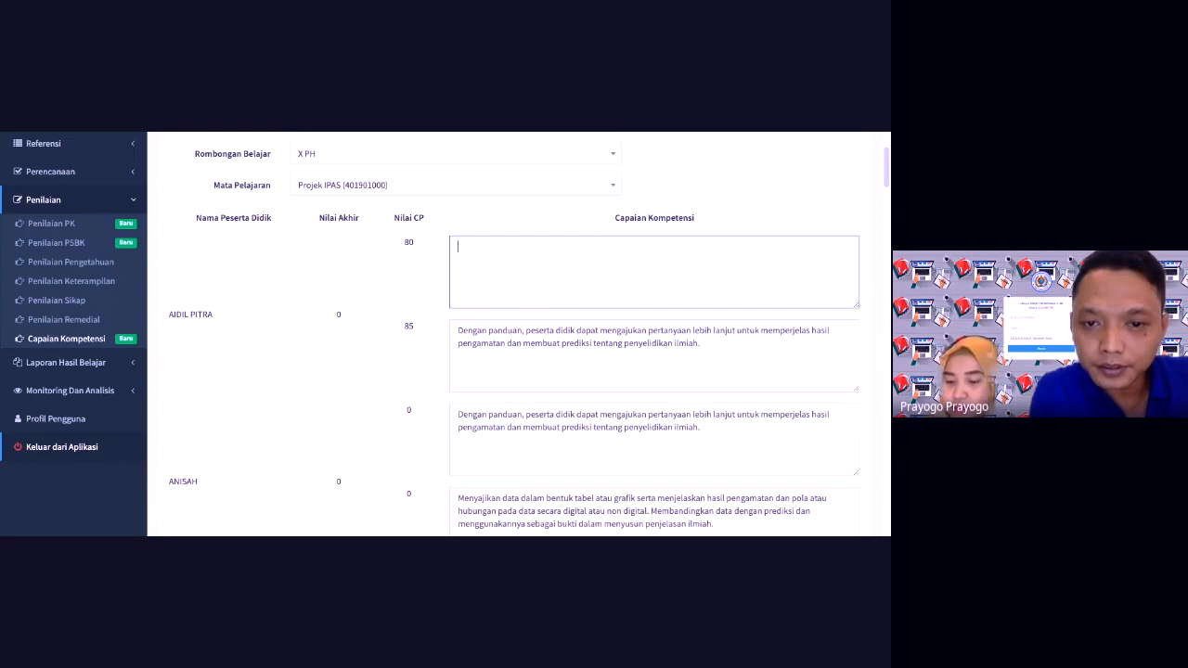
type("Pe")
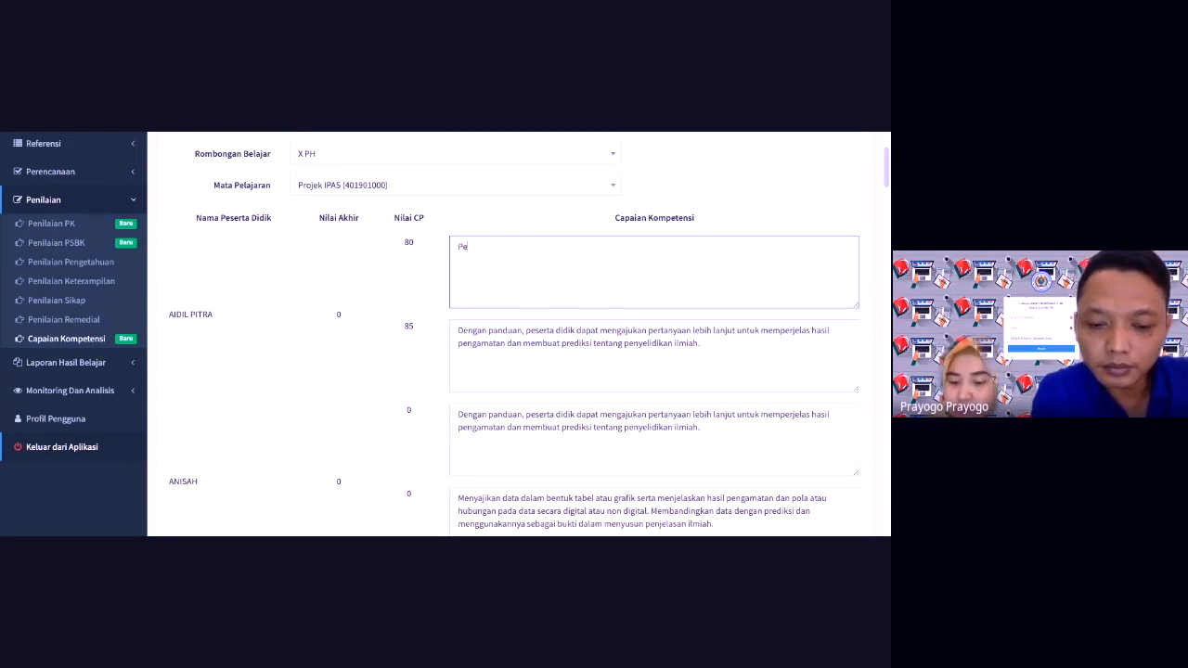
type("serta Did")
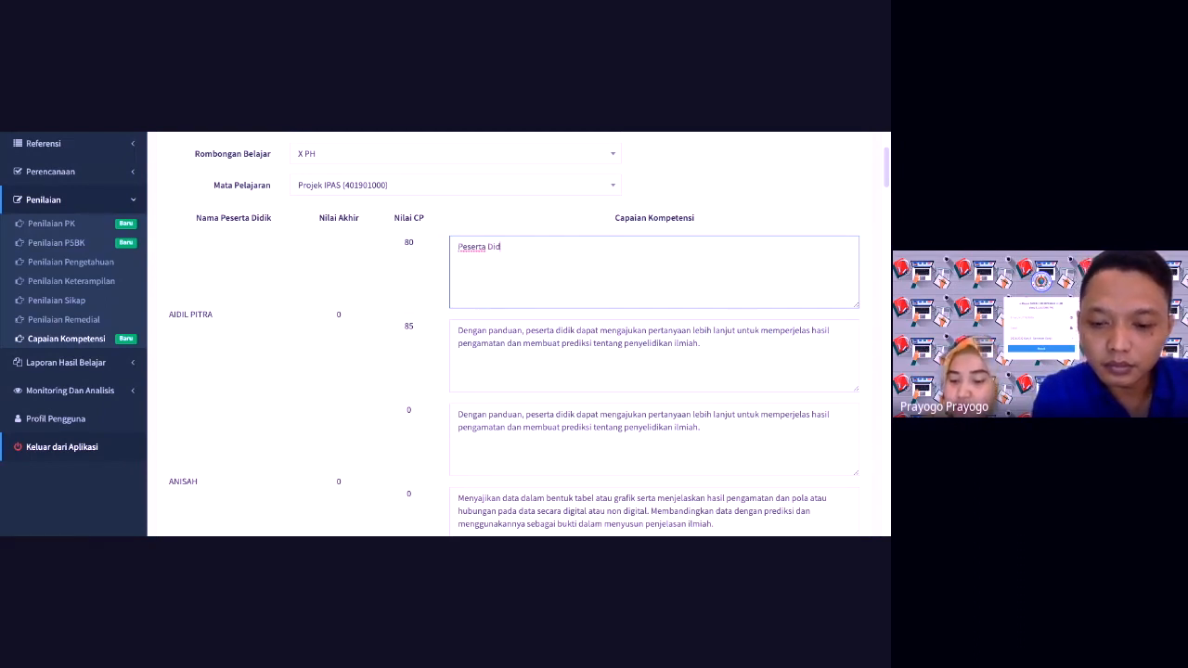
type("ik menjelaskan")
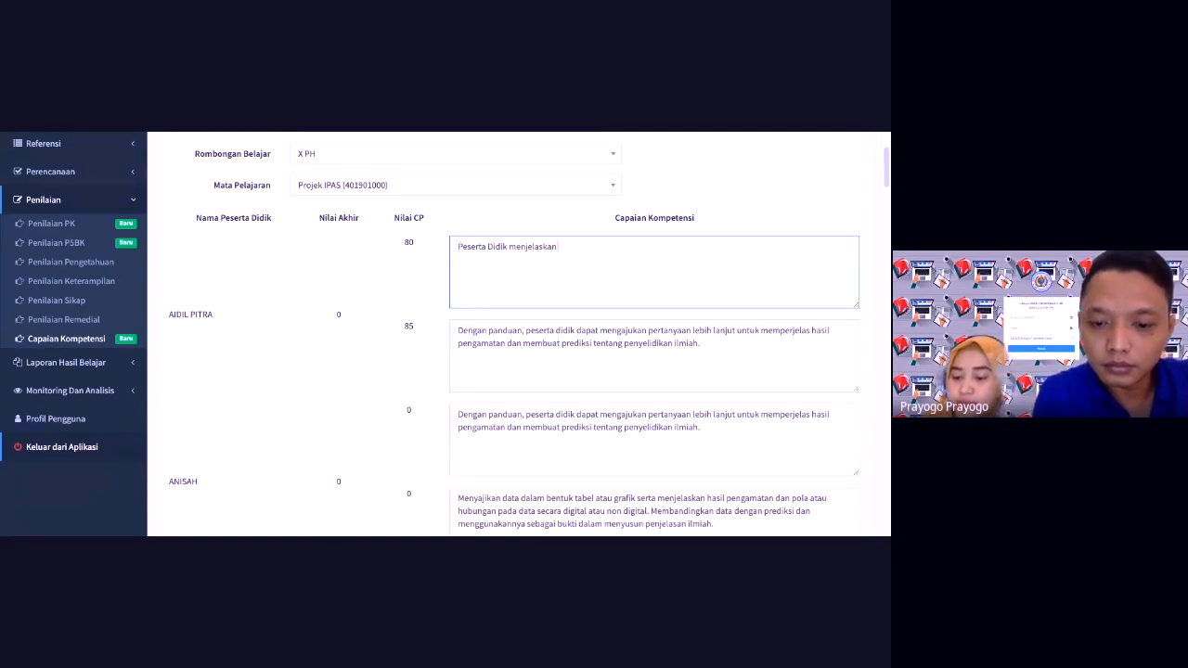
type(" Fen")
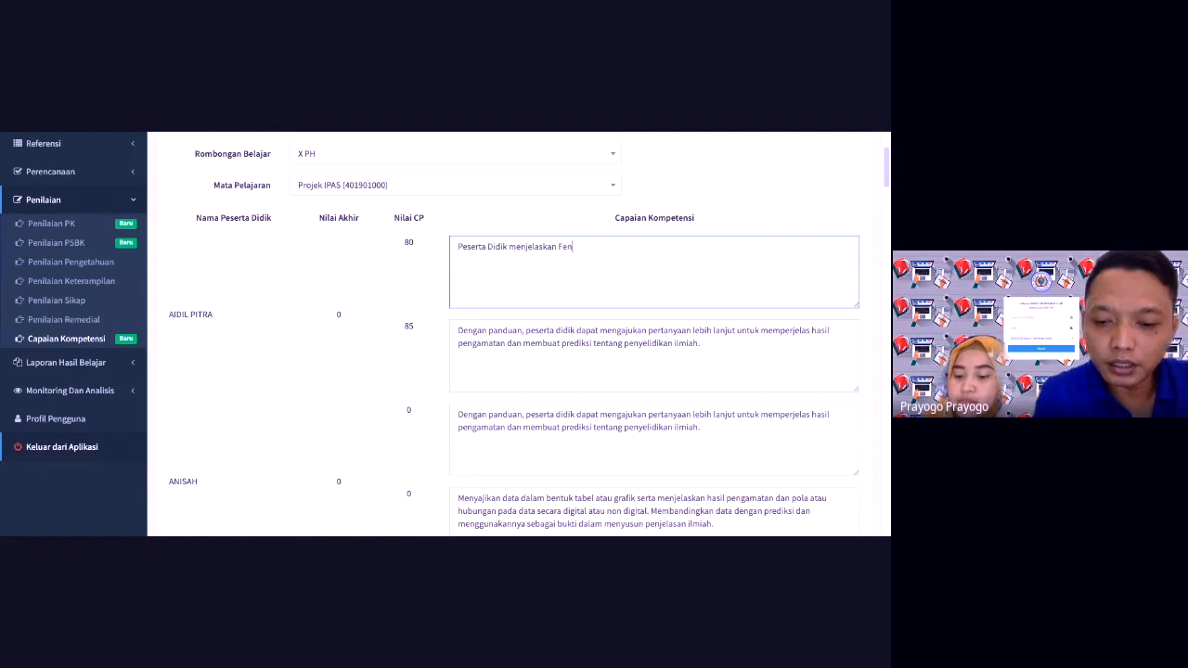
type("omen")
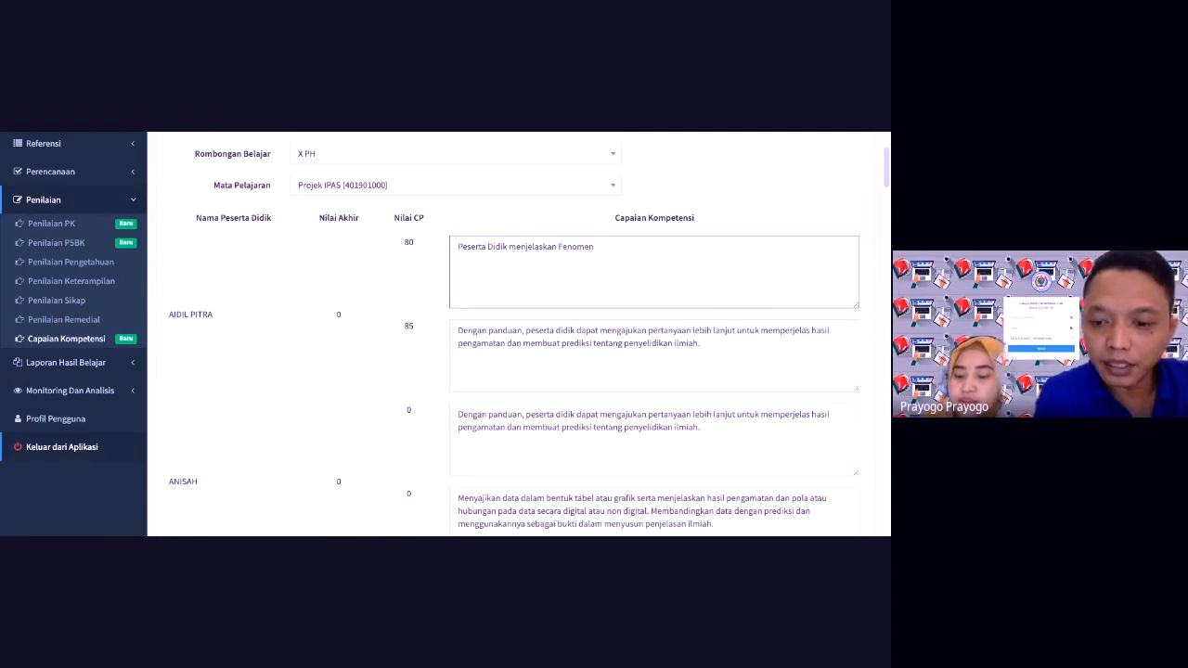
type("a")
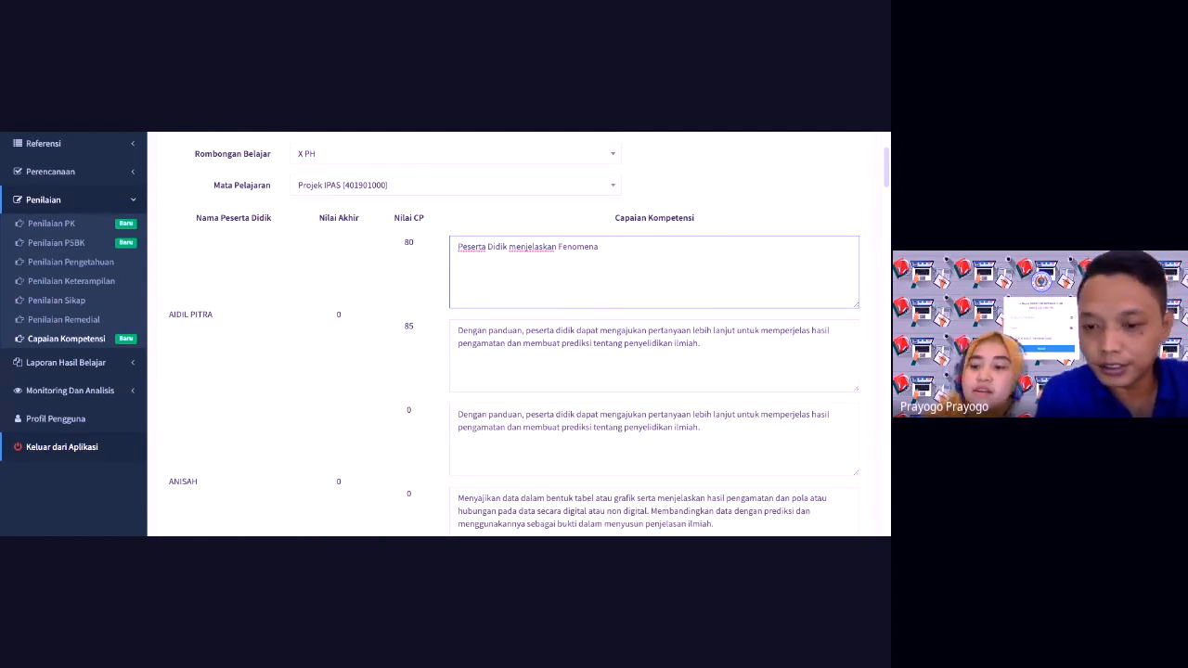
type(" secara")
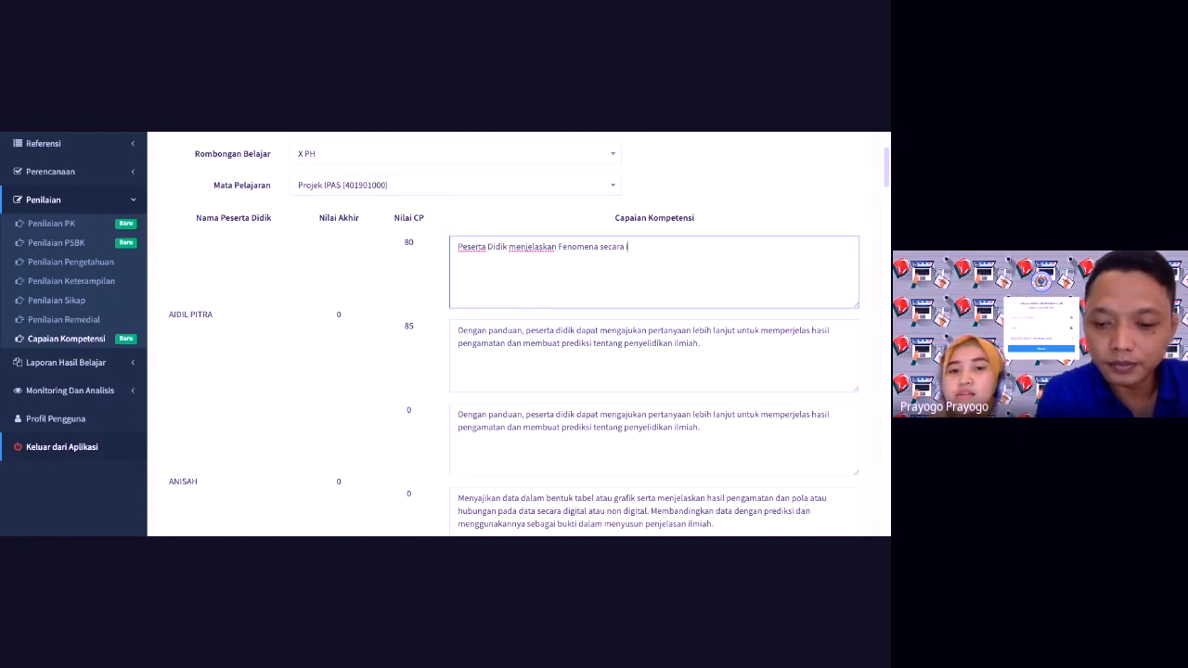
type(" ilmiah.")
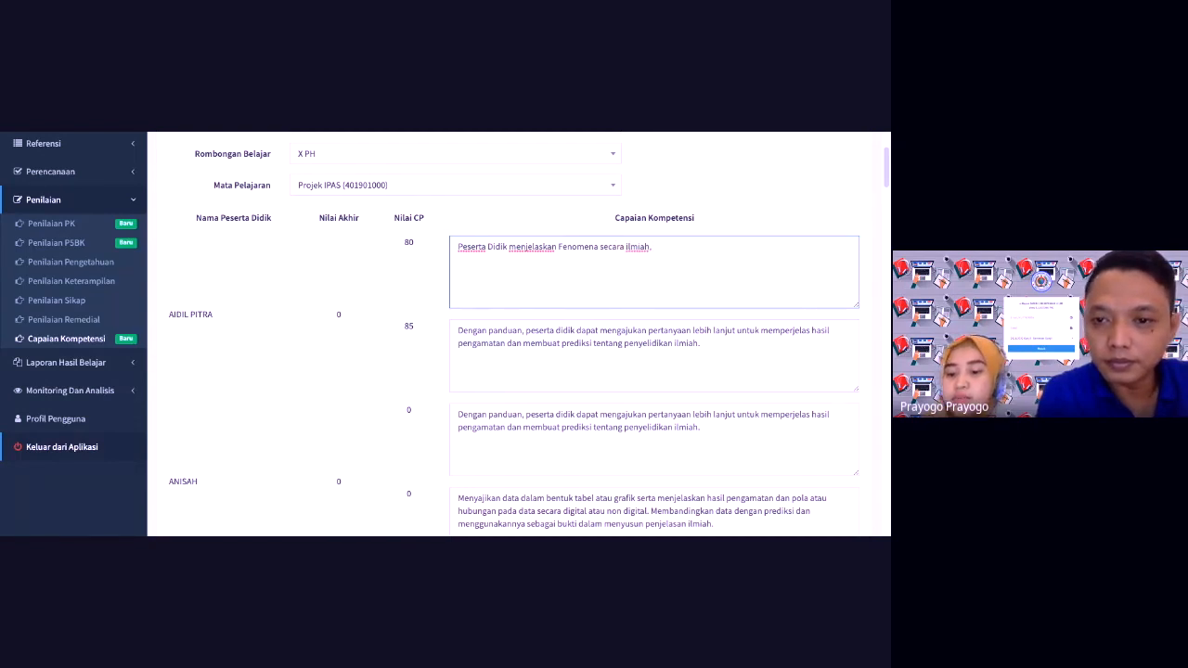
type(" mendesa")
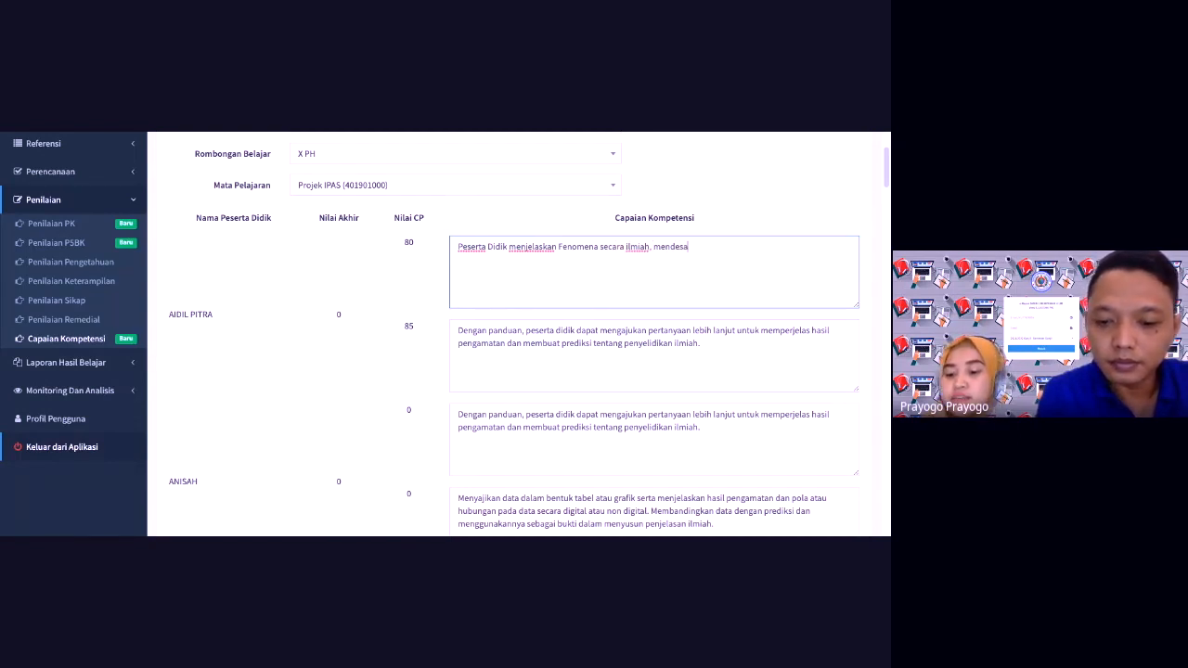
type("in dan m")
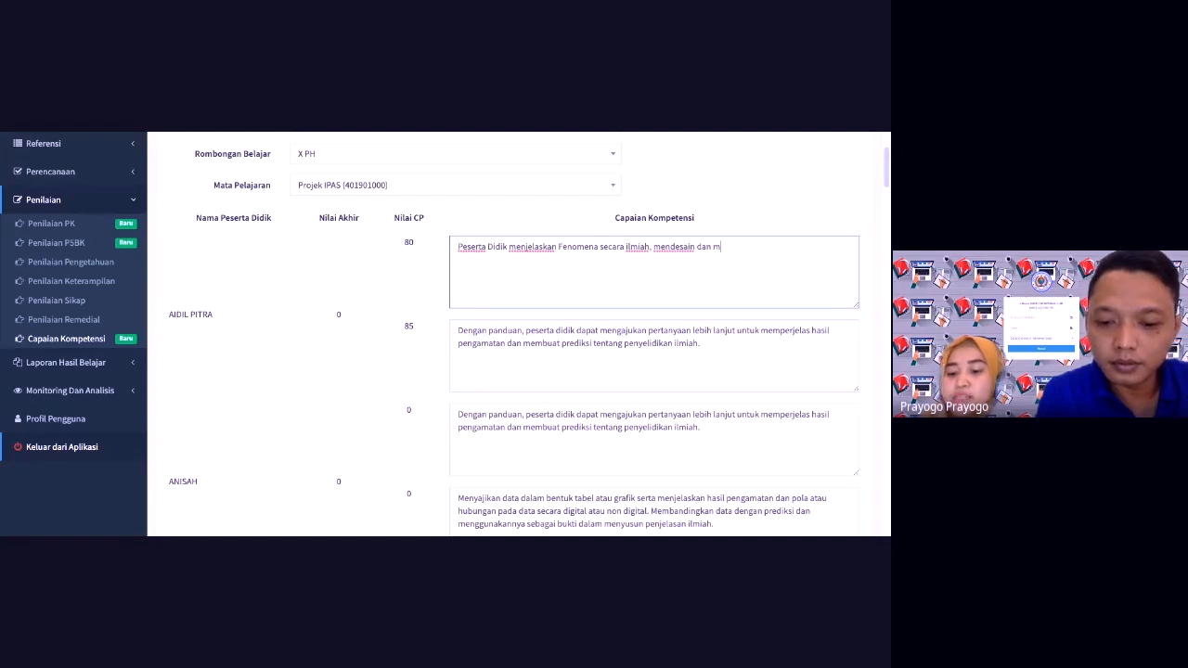
type("engevali")
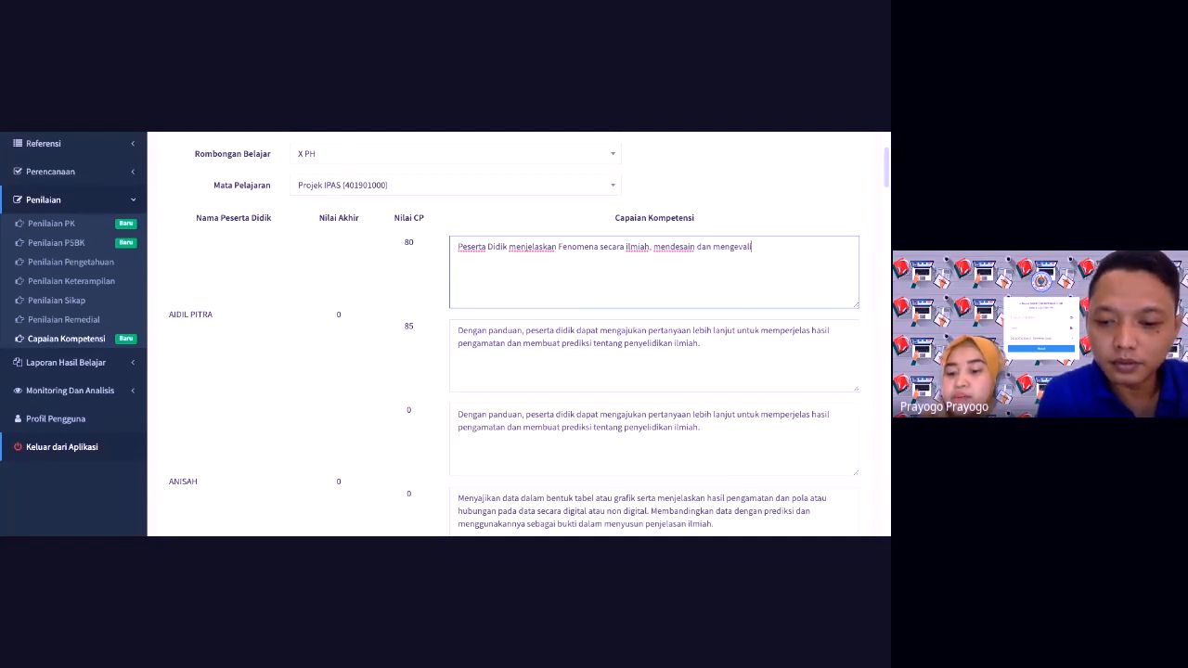
key("BackSpace")
type("uasi peny")
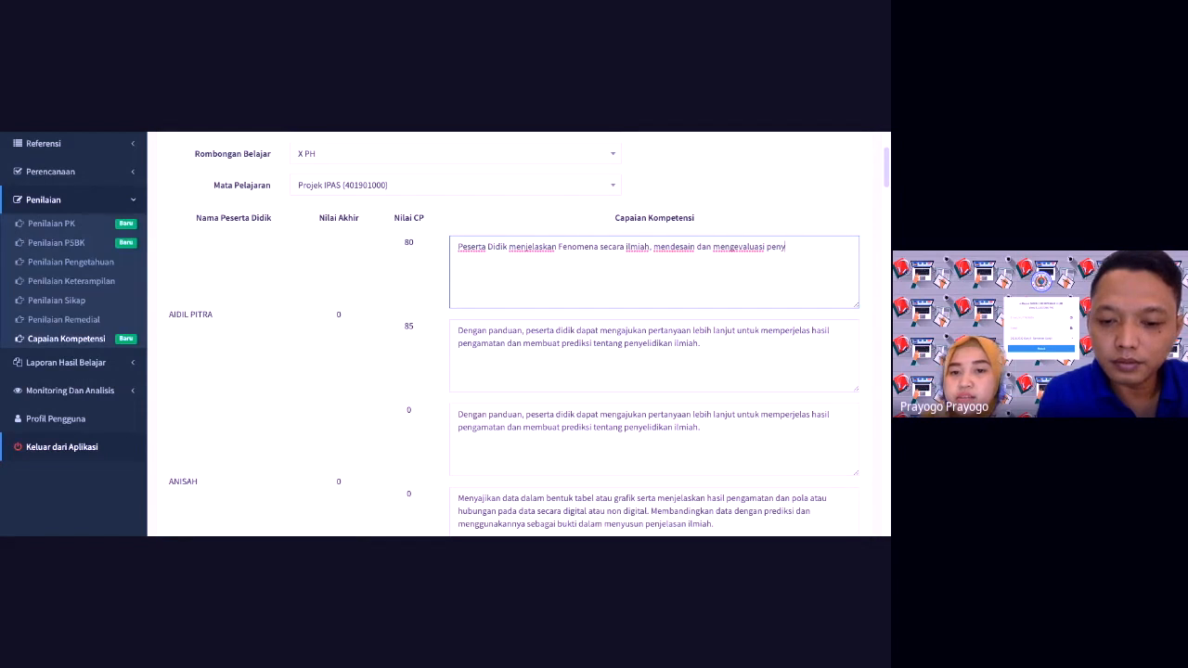
type("elidikan ilmiah")
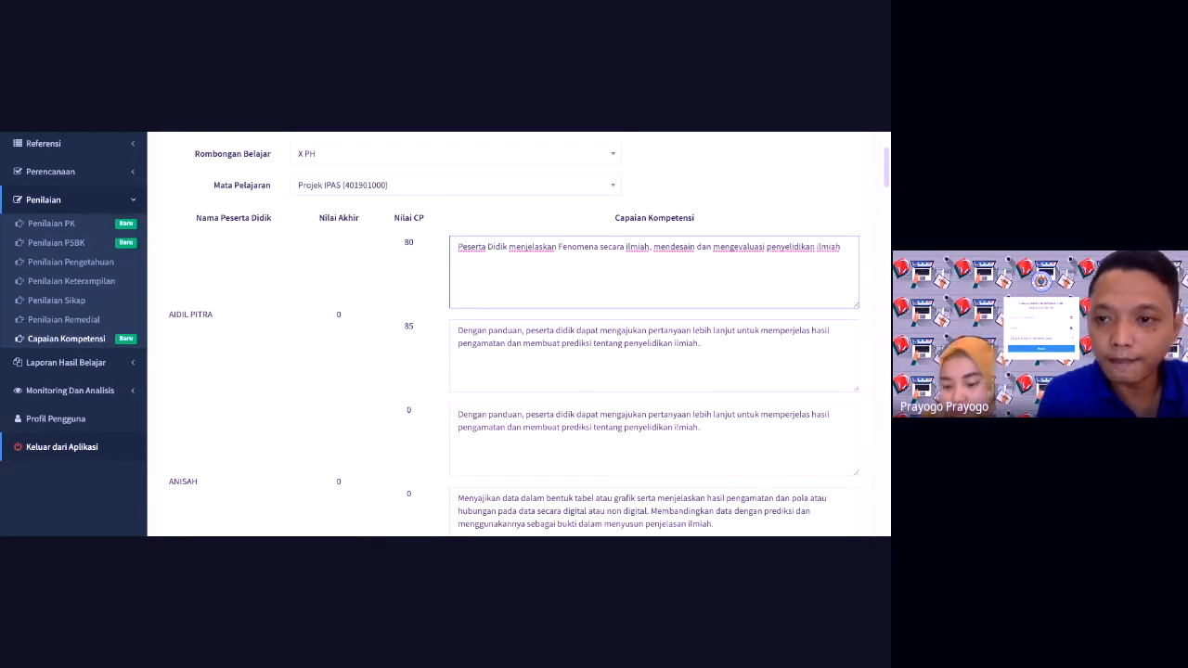
type(" dan ")
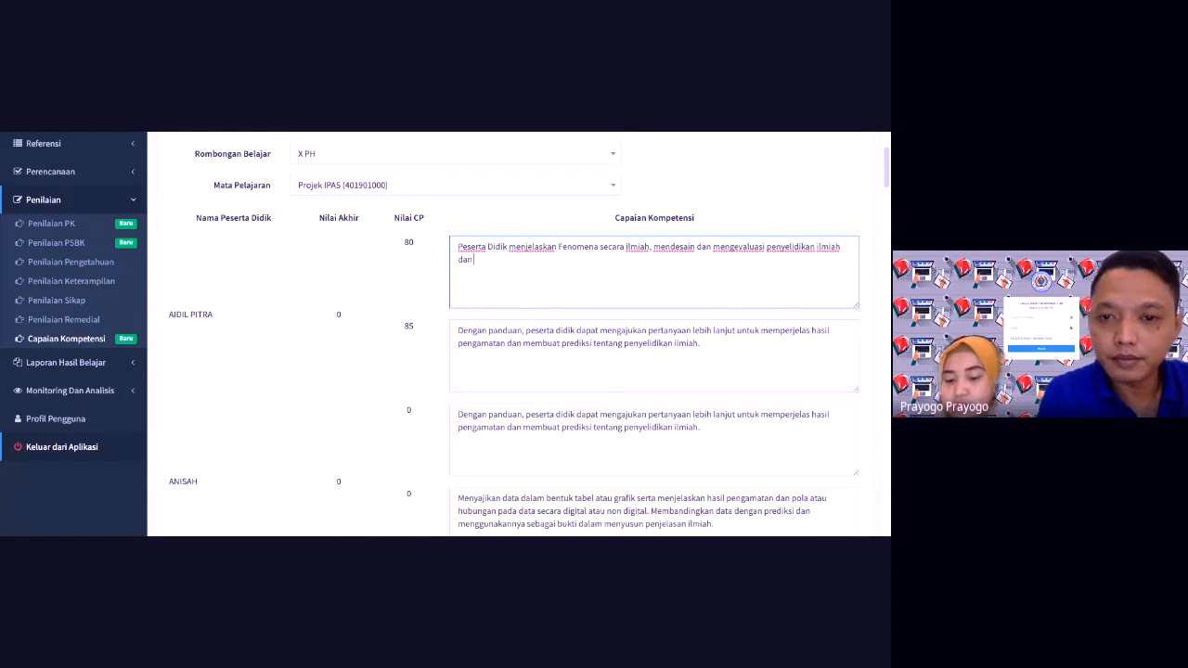
type("men")
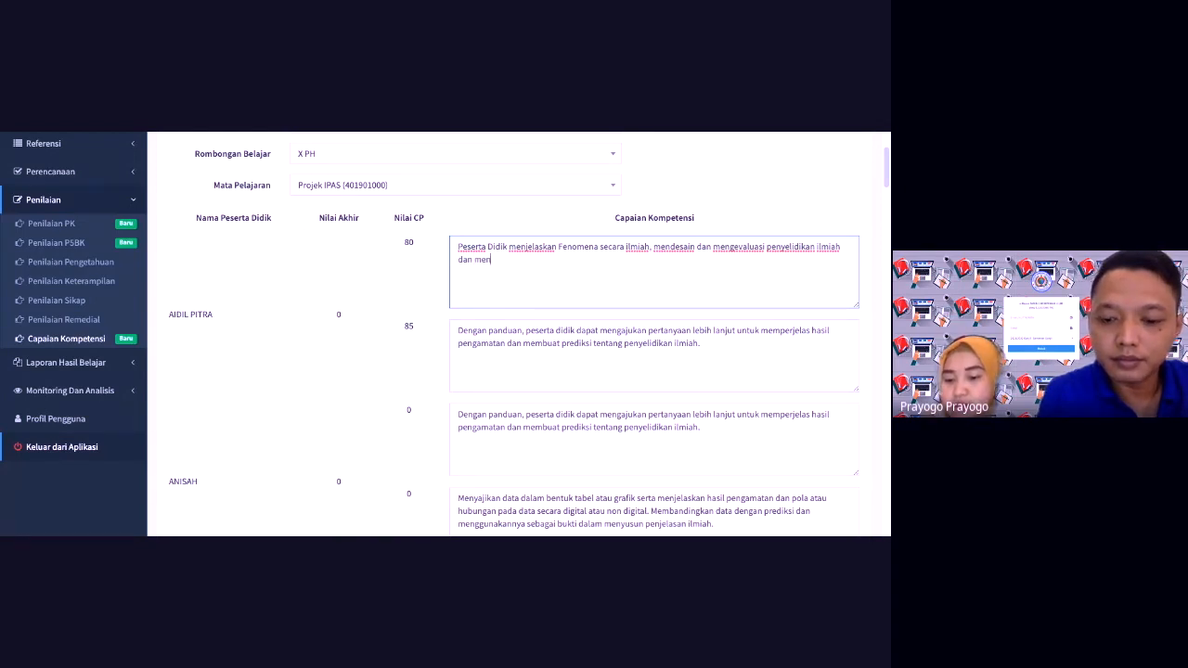
type("erjemah")
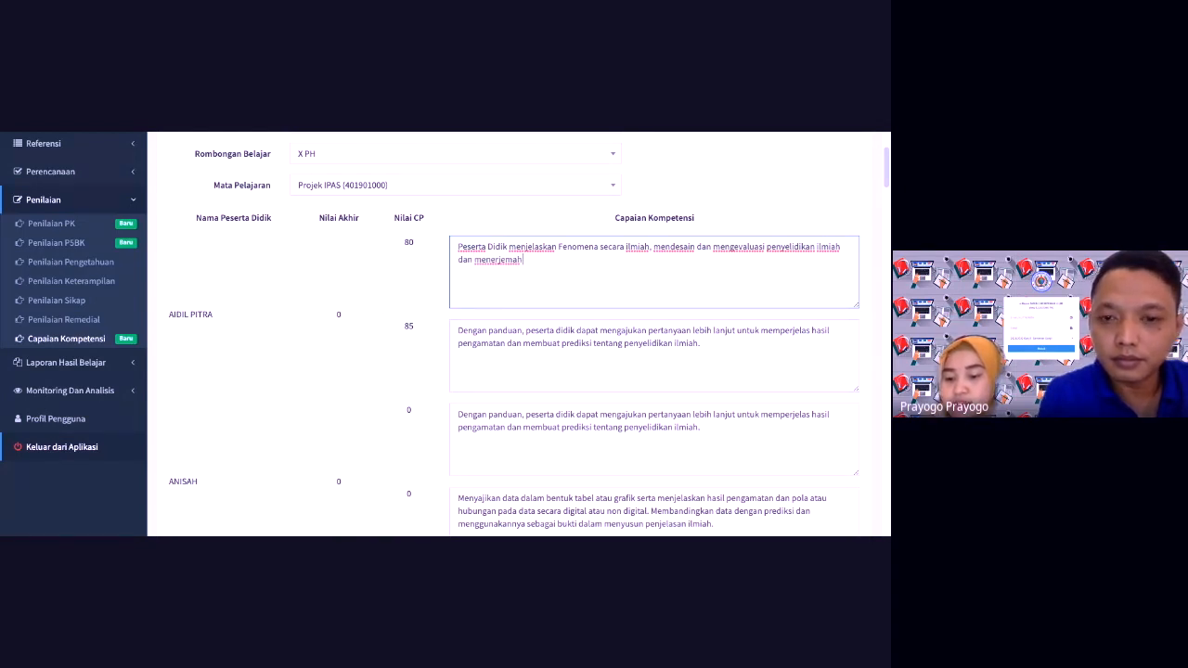
type(" data dan bu")
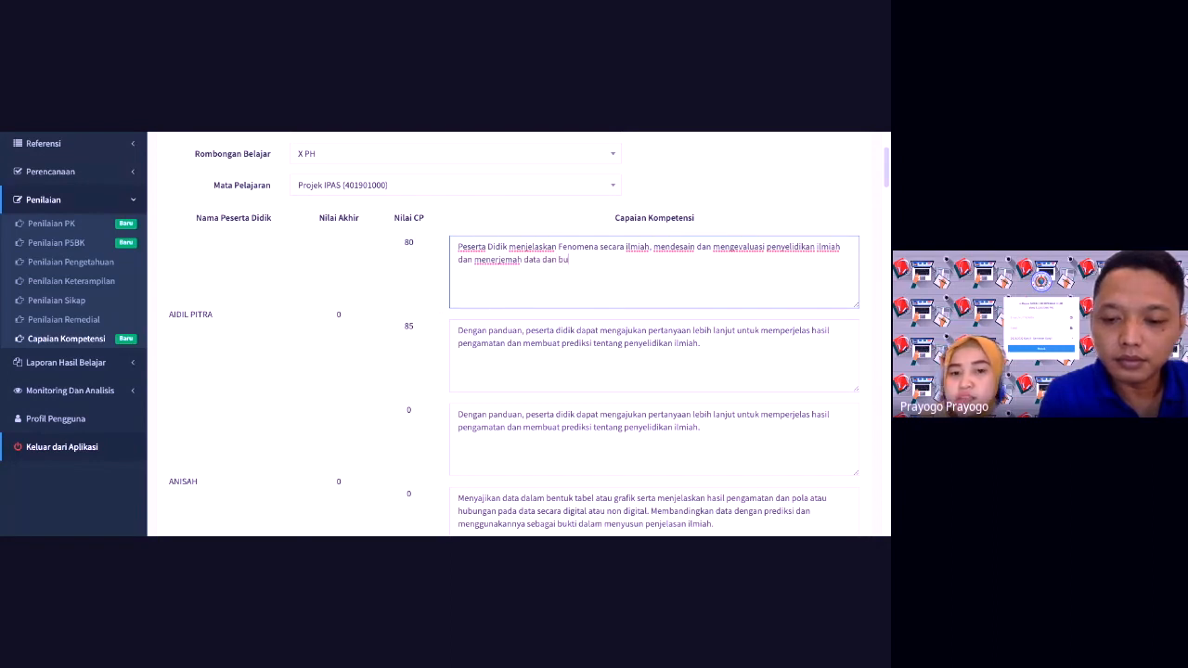
type("kti")
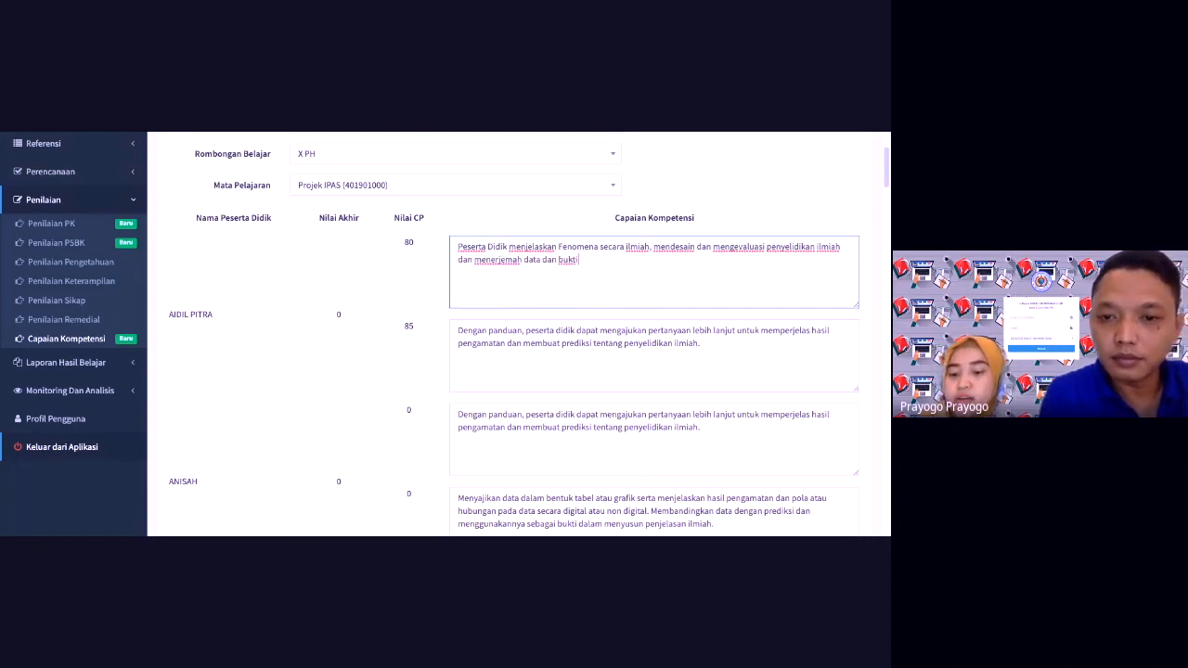
type(" - buk")
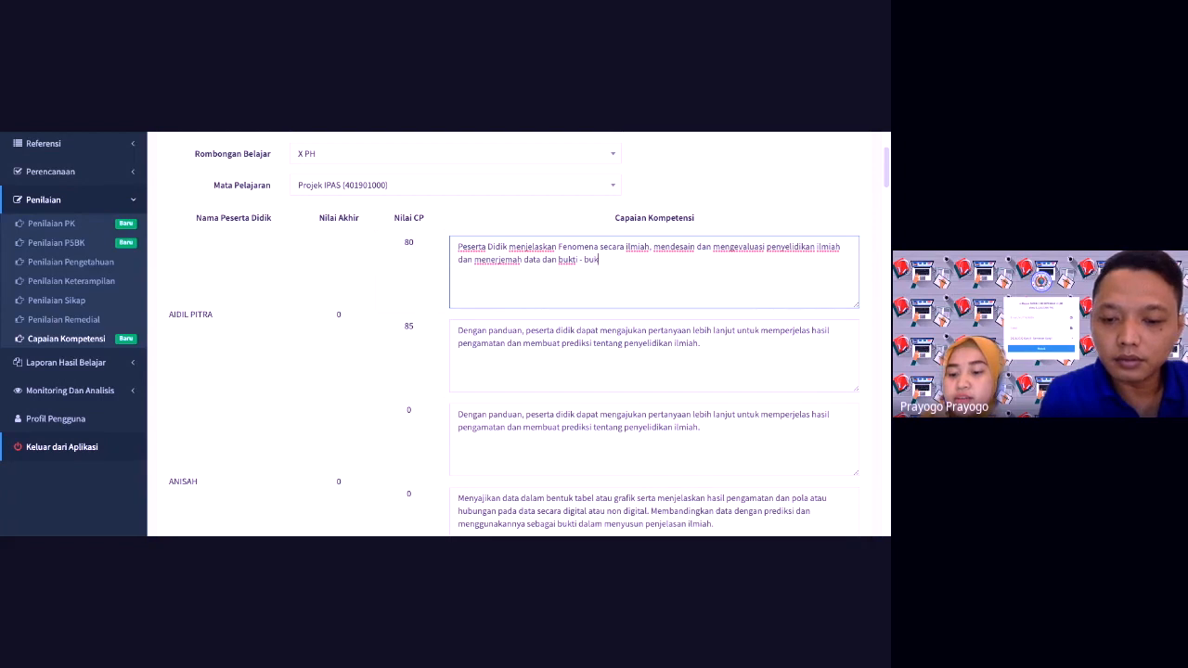
type("ti secara ilm")
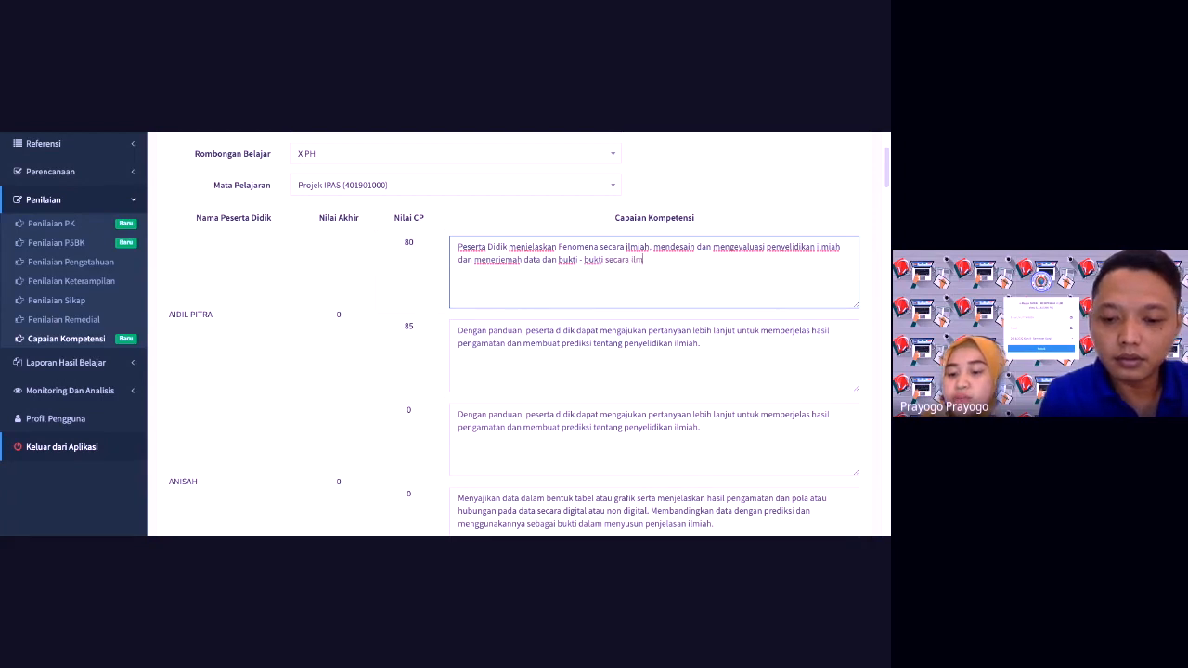
type("iah tentang")
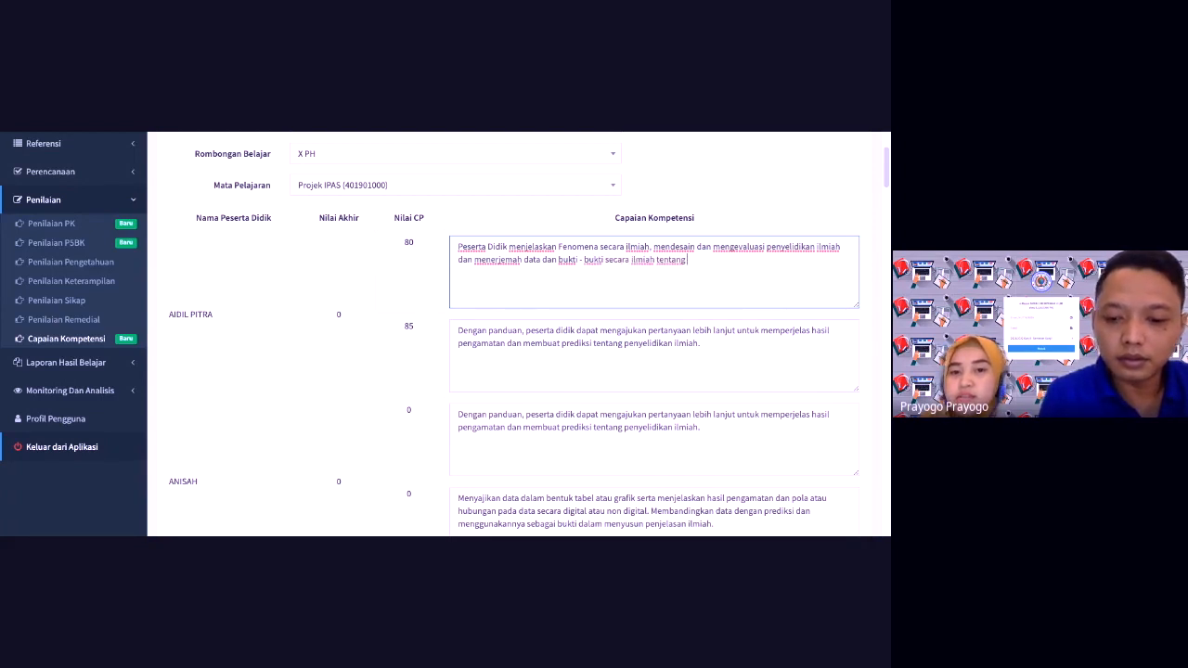
type(" mahlu")
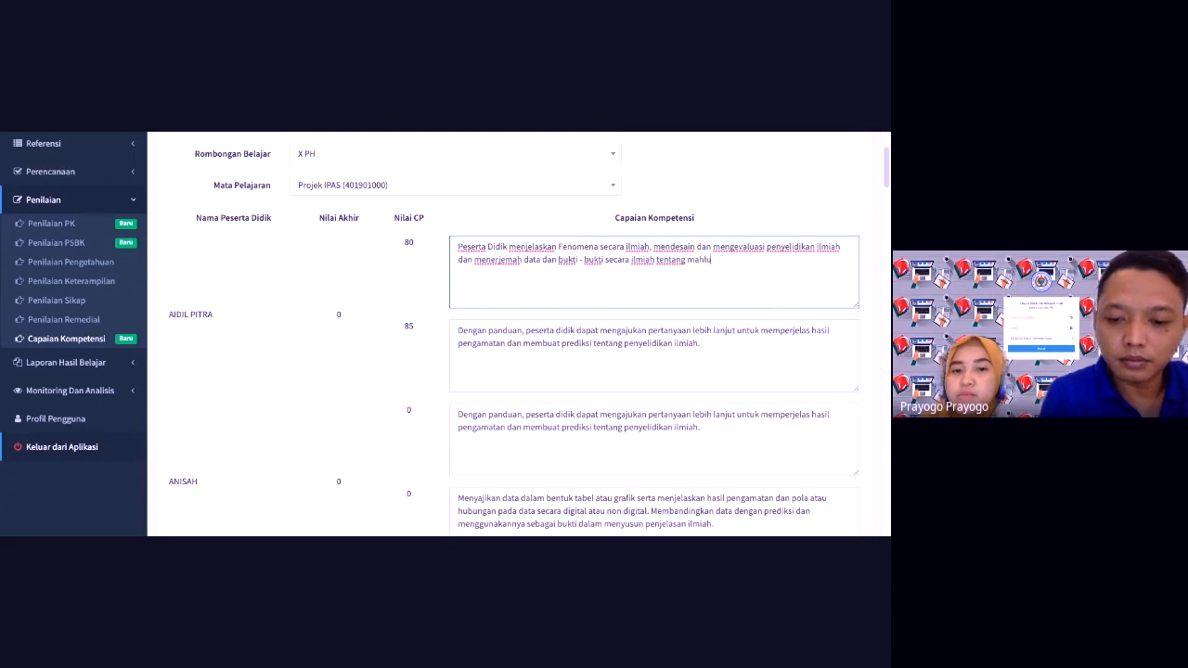
type("k hidup dan")
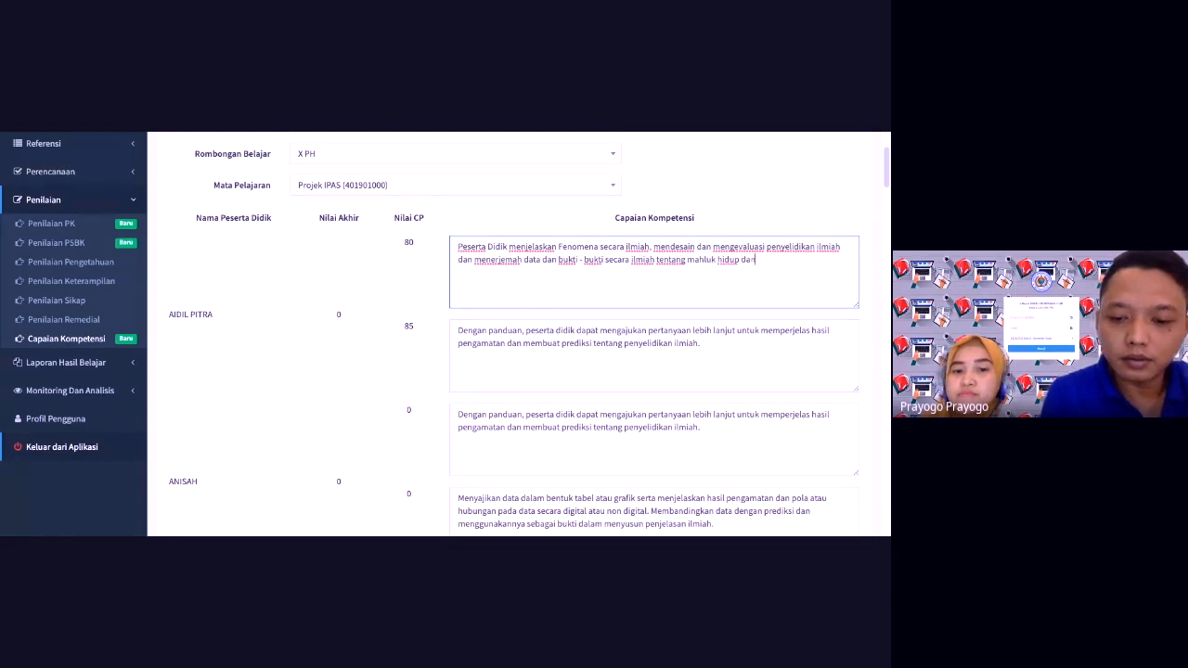
type(" lingkungan ny")
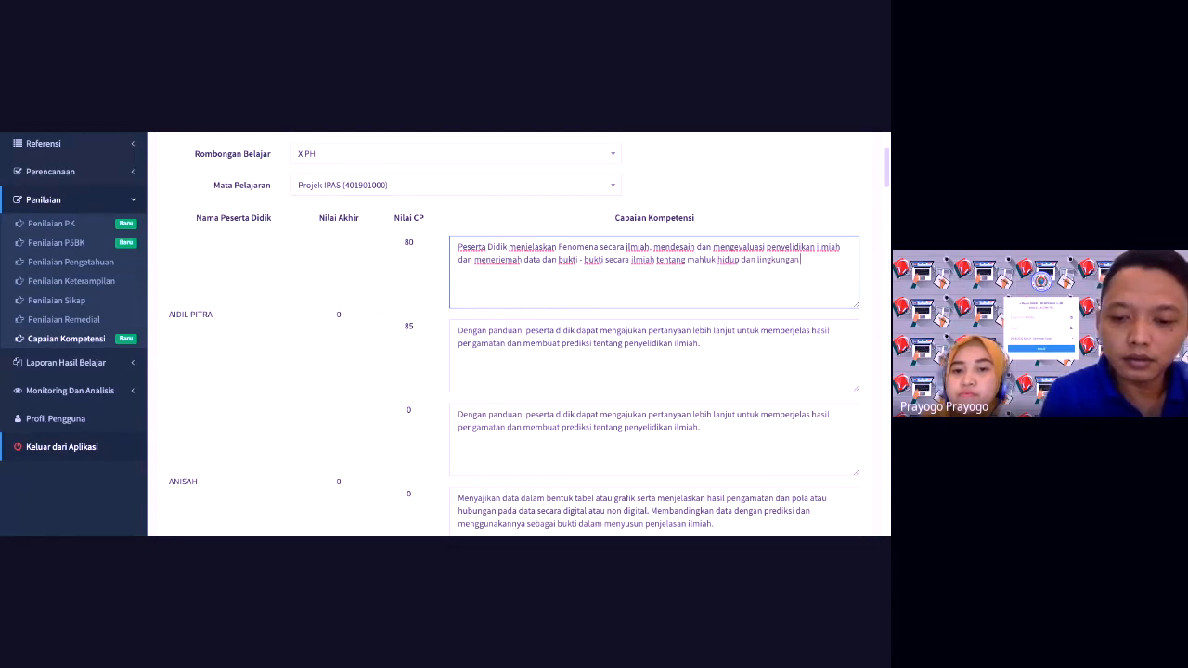
key("BackSpace")
key("BackSpace")
key("BackSpace")
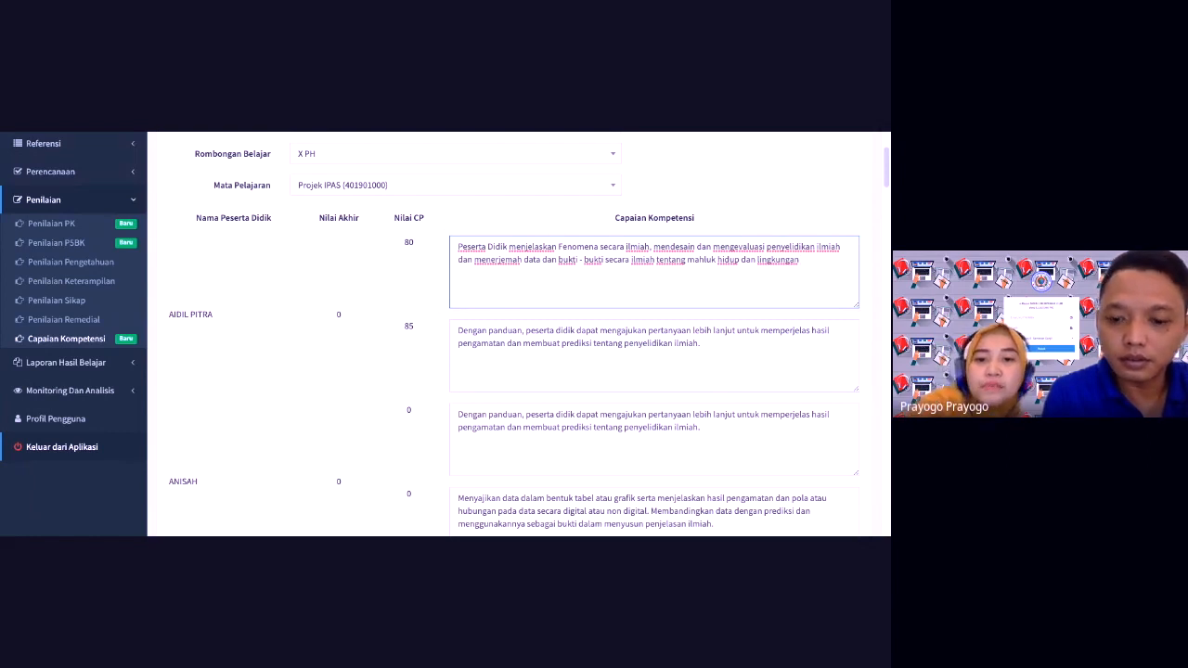
type("nya")
key("BackSpace")
key("BackSpace")
key("BackSpace")
key("BackSpace")
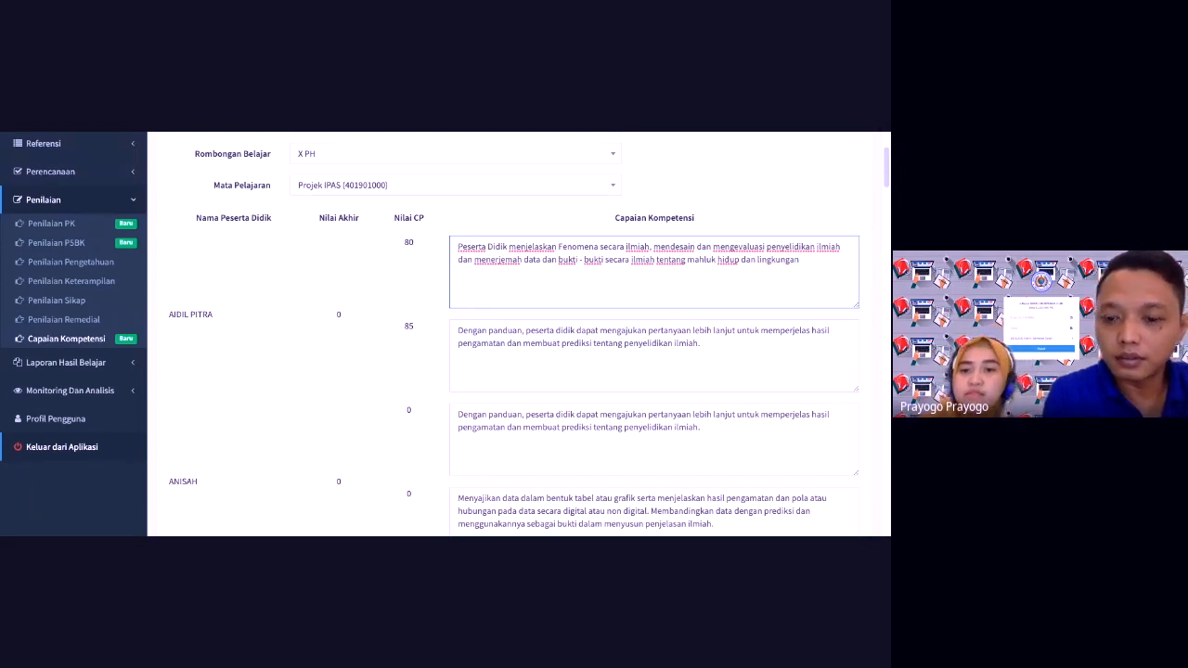
type("nya")
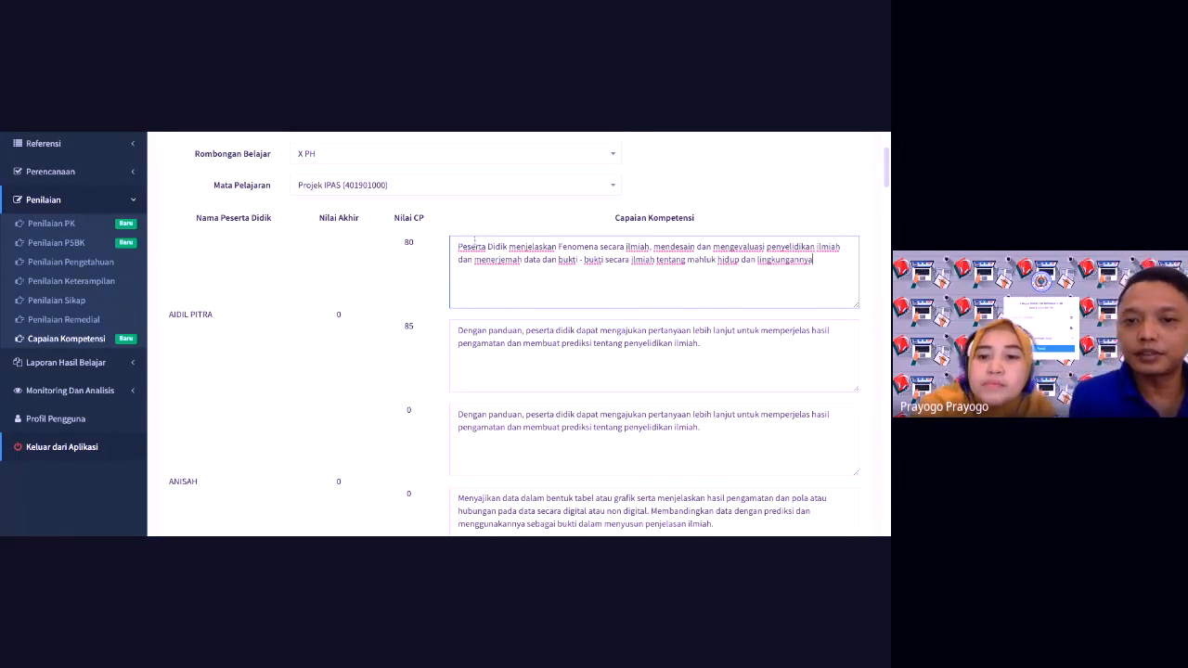
left_click_drag(457, 244, 686, 260)
key("ctrl+c")
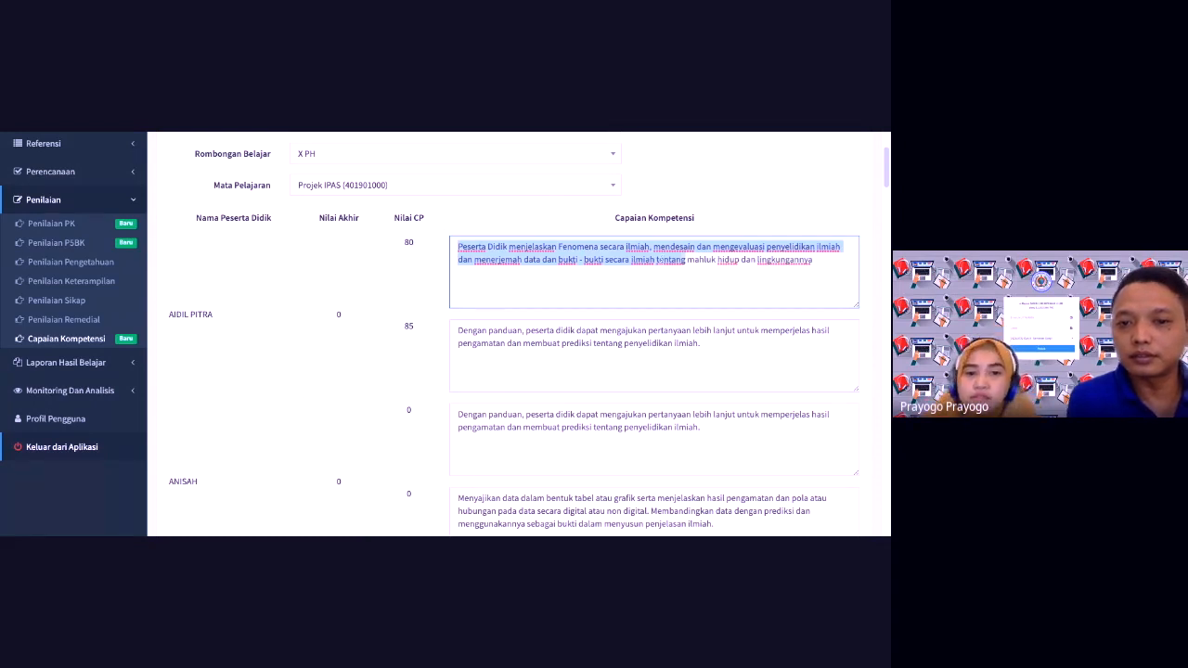
Step: Rewrite the second description to end 'tentang keruangan dan konektifitas antar ruang dan waktu.', then select the first description
left_click_drag(698, 347, 434, 325)
key("ctrl+v")
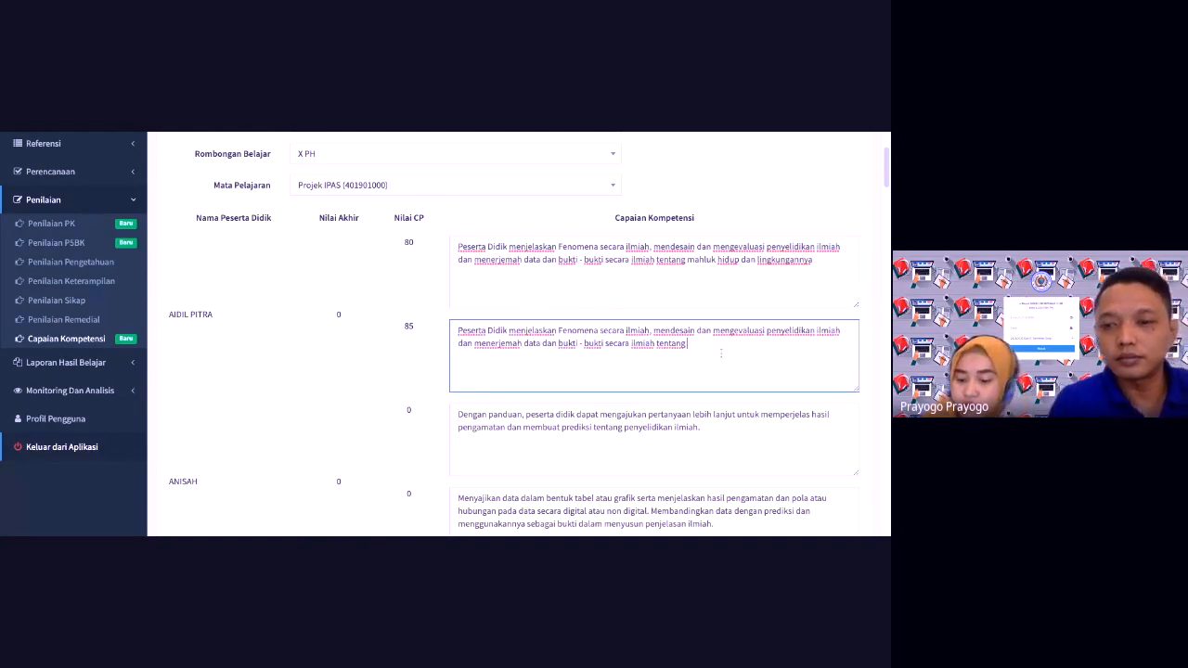
type("kone")
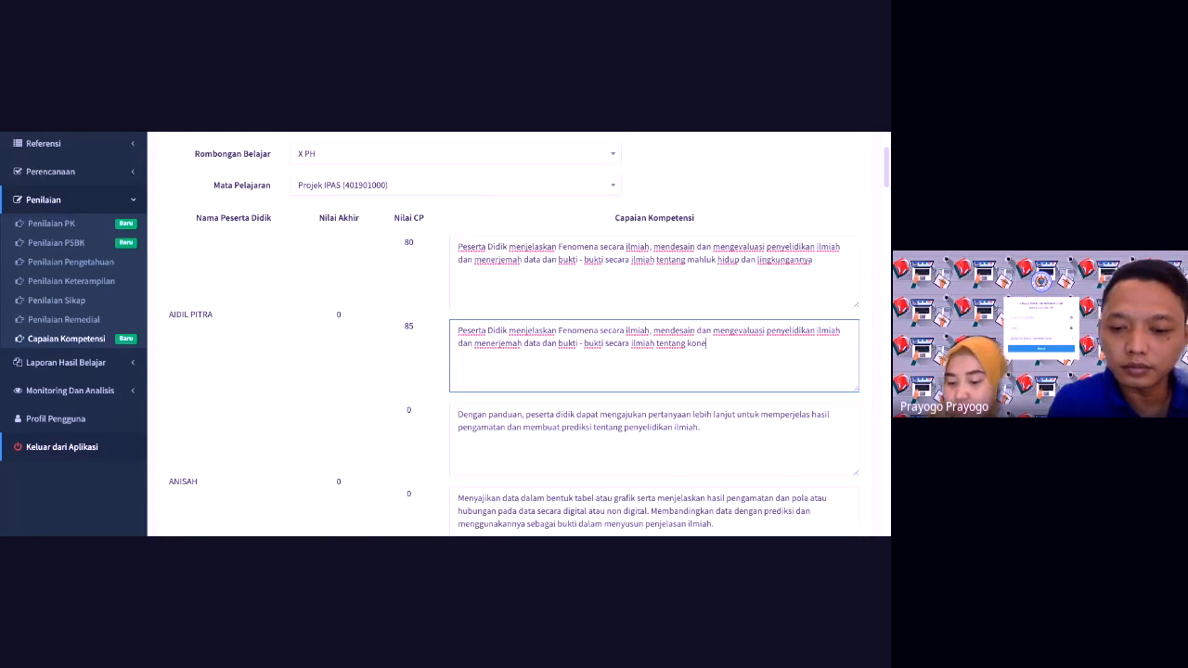
type("ktifi")
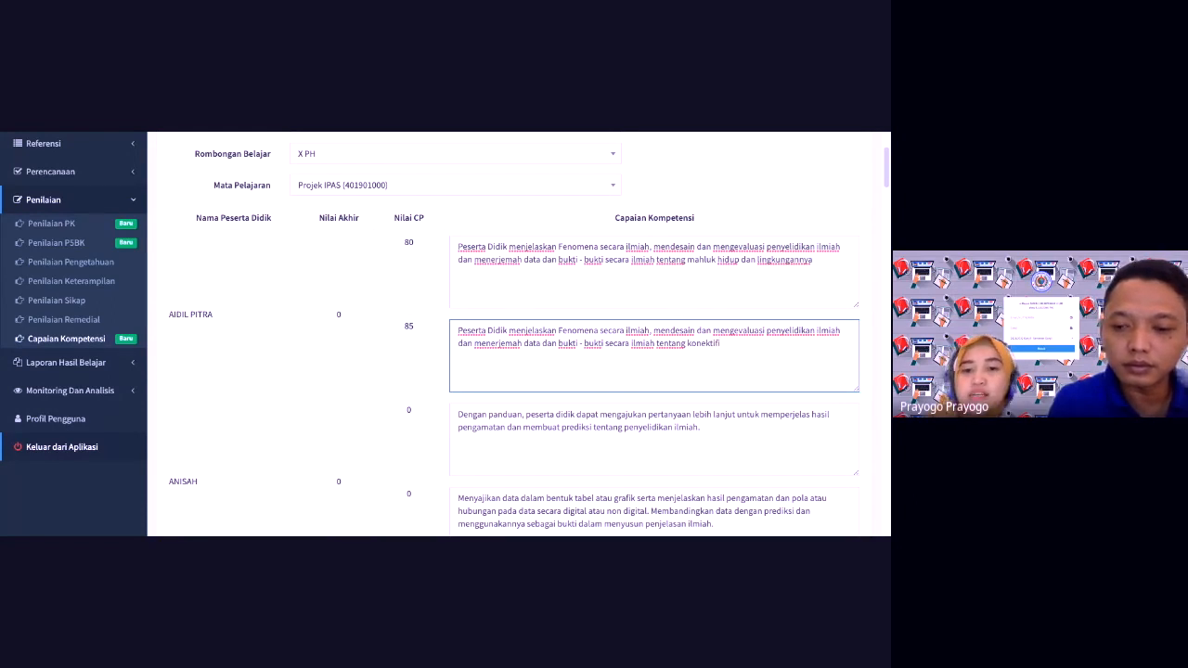
key("BackSpace")
key("BackSpace")
key("BackSpace")
key("BackSpace")
key("BackSpace")
key("BackSpace")
key("BackSpace")
type("eruangan ")
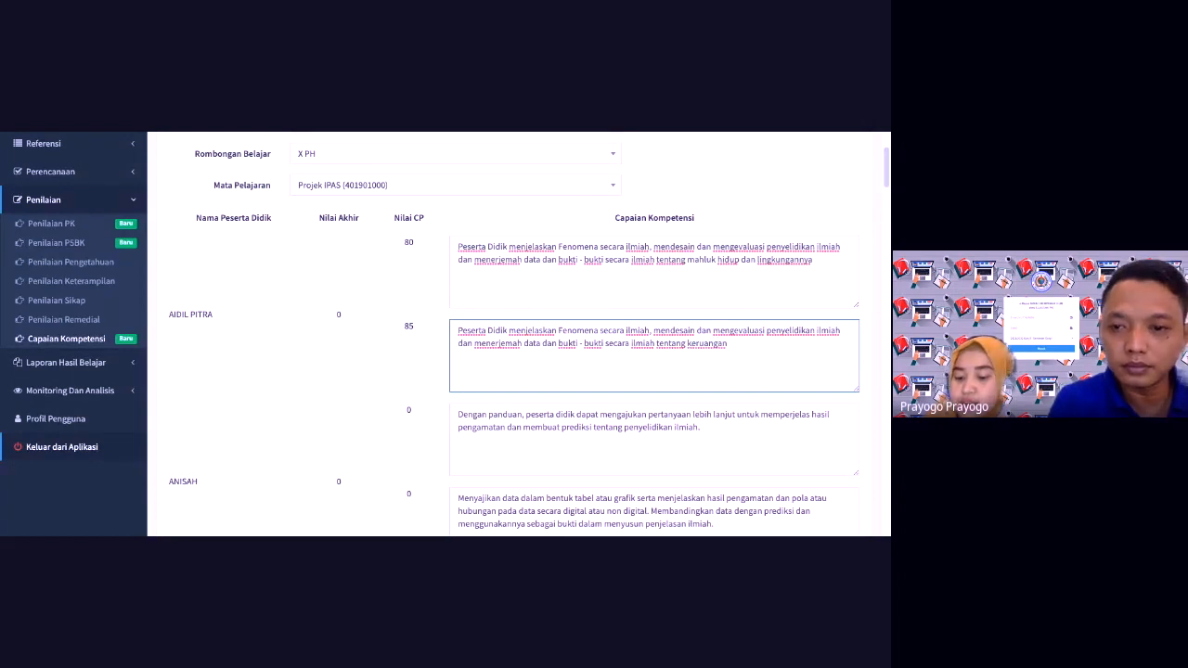
type("dan")
type(" ko")
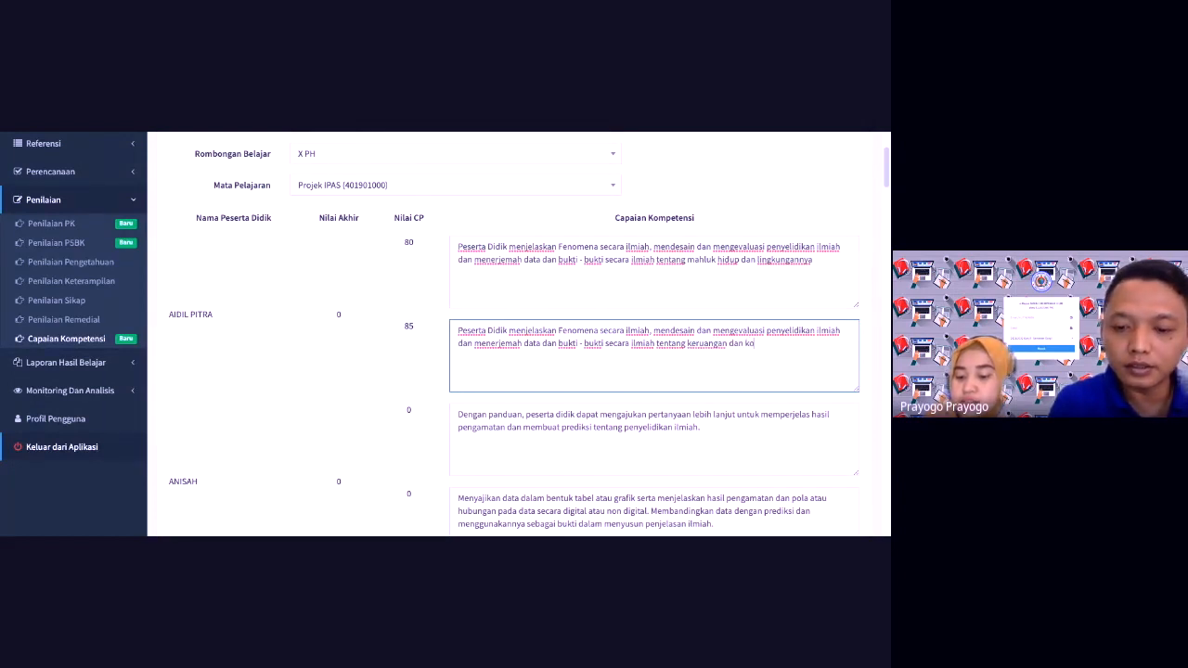
type("nektifitas antas")
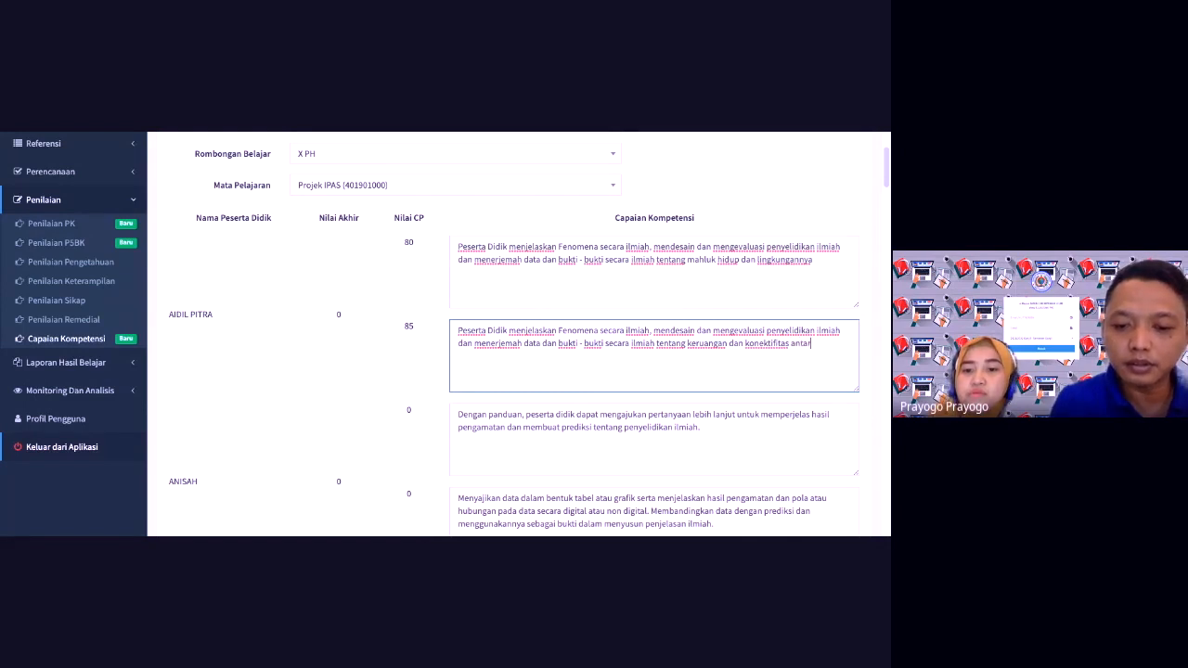
type(" rua")
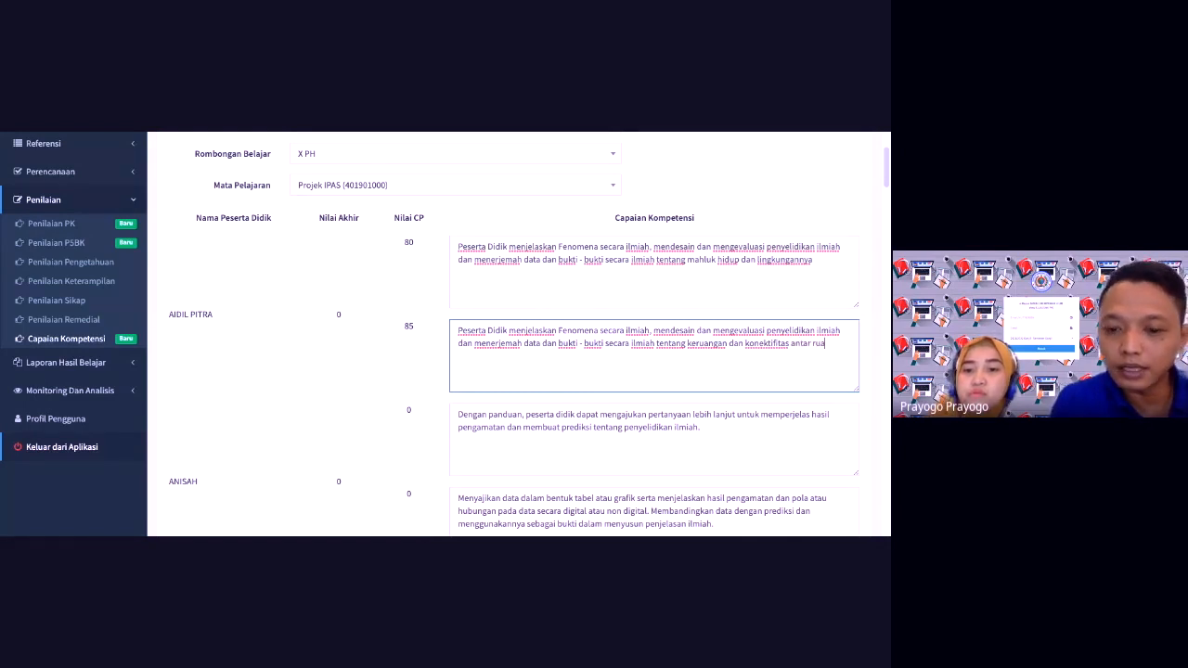
type("ng dan wakt")
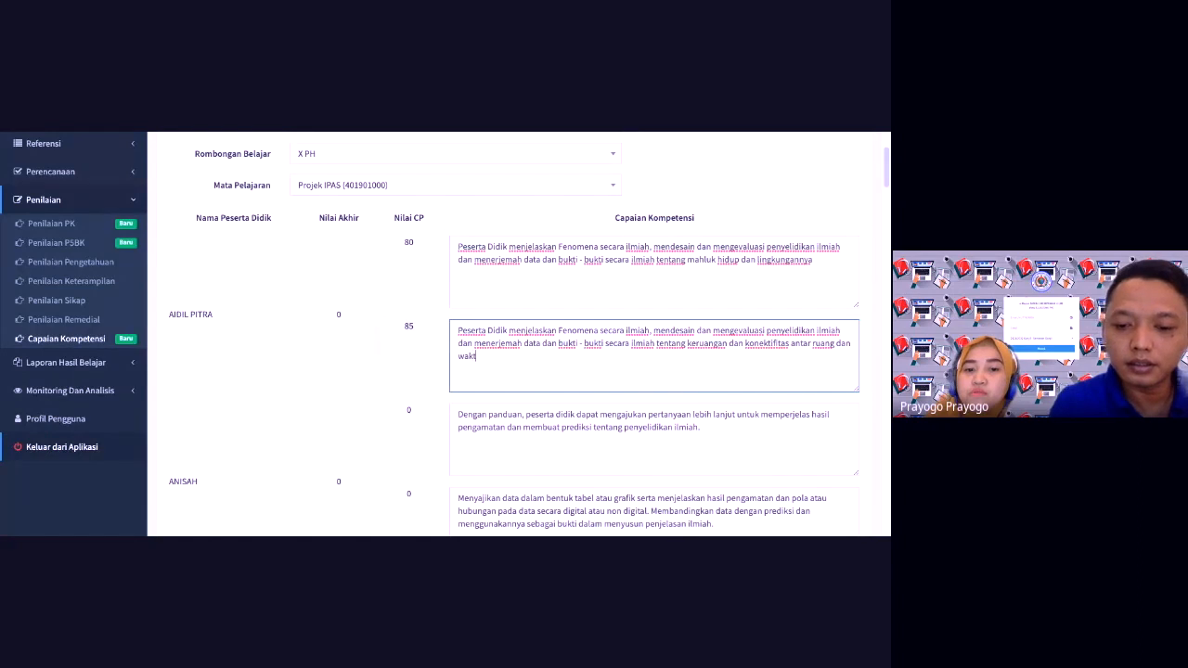
type("u")
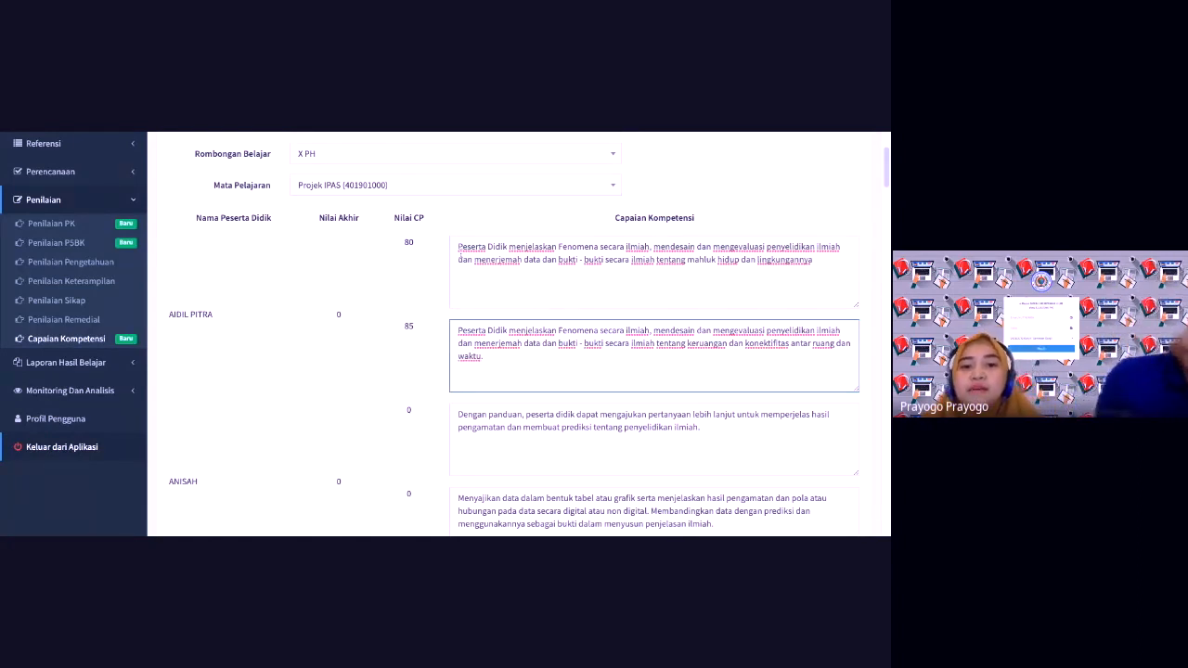
type(".")
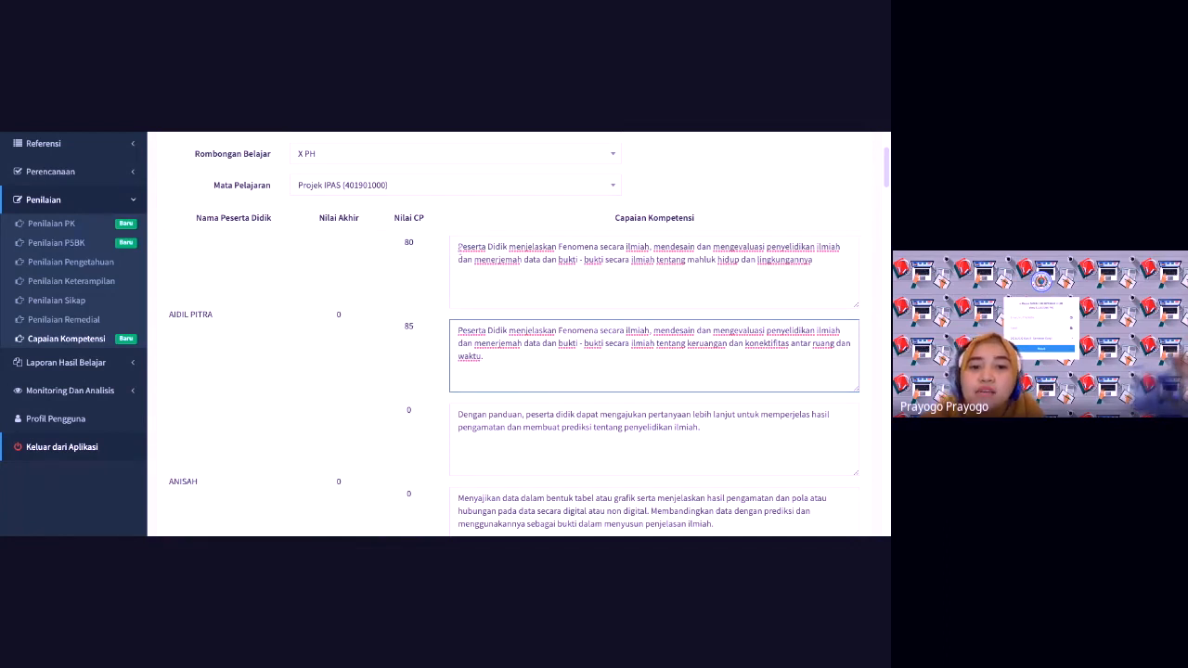
left_click_drag(457, 247, 813, 260)
key("ctrl+c")
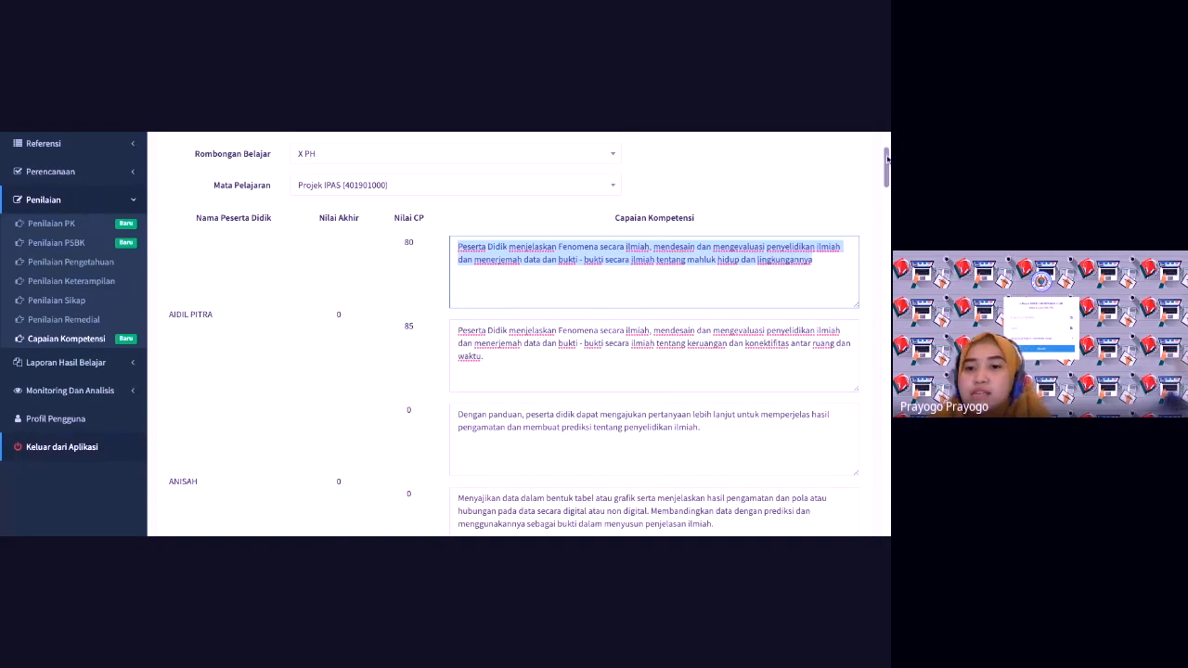
scroll(682, 214, "down", 1)
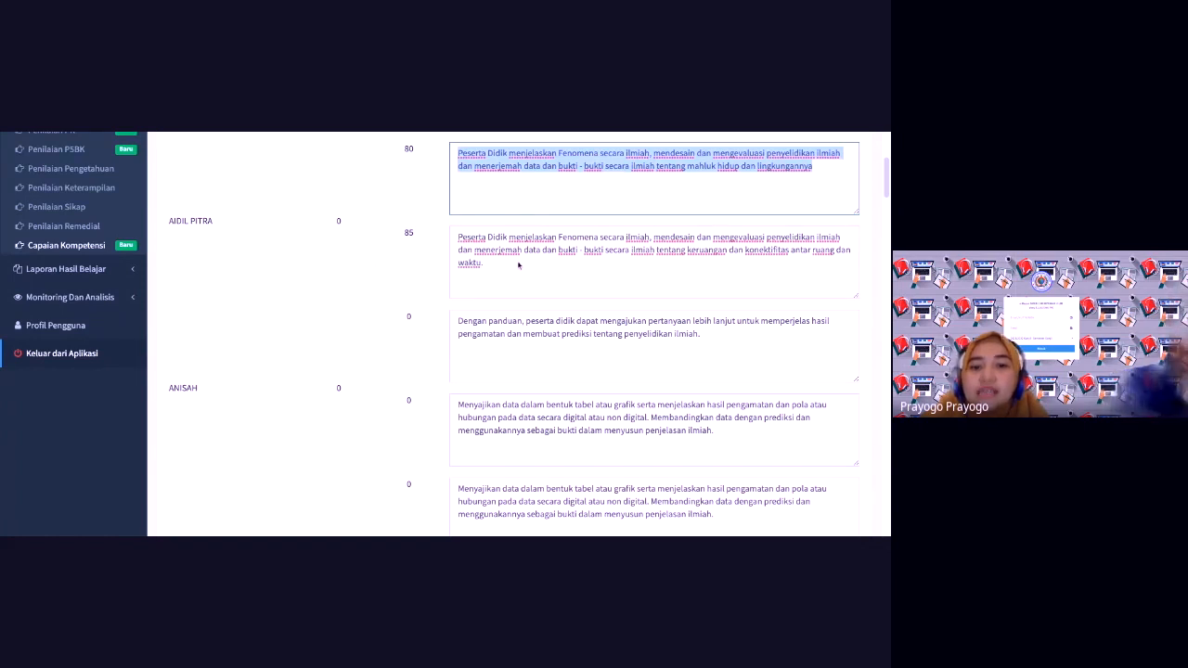
Step: Paste the copied living-things description into the second student's first description box
left_click(458, 321)
key("ctrl+shift+Right")
key("ctrl+shift+Right")
key("ctrl+shift+Right")
key("ctrl+shift+Right")
key("ctrl+shift+Right")
key("ctrl+shift+Right")
key("ctrl+shift+Right")
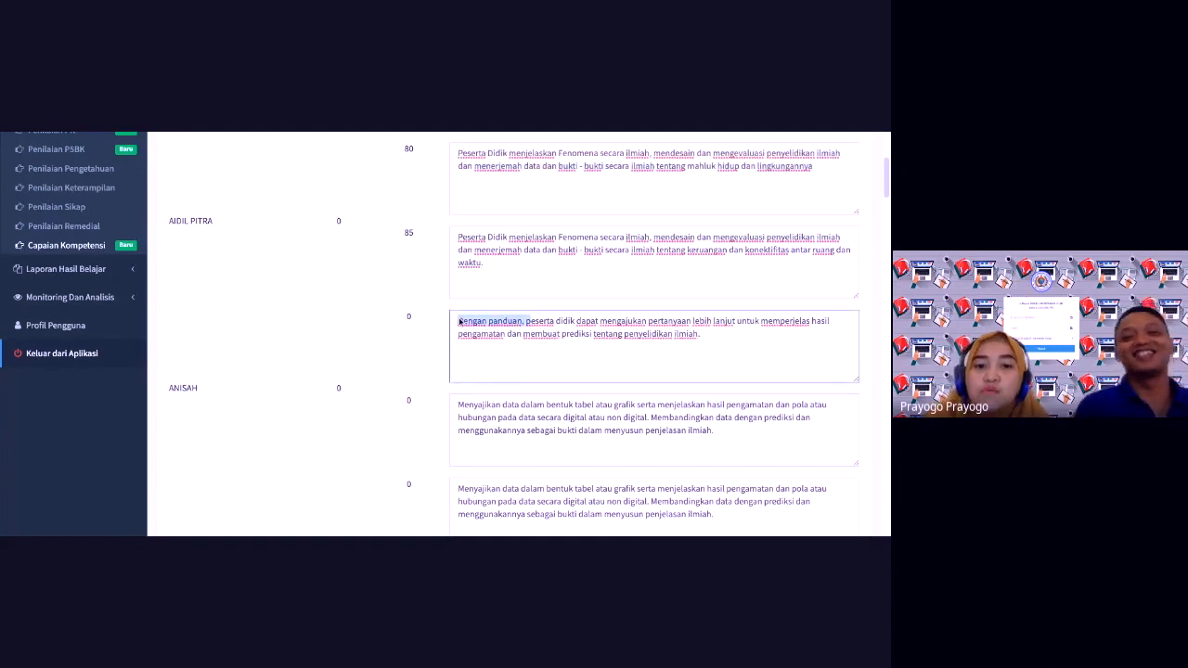
key("ctrl+a")
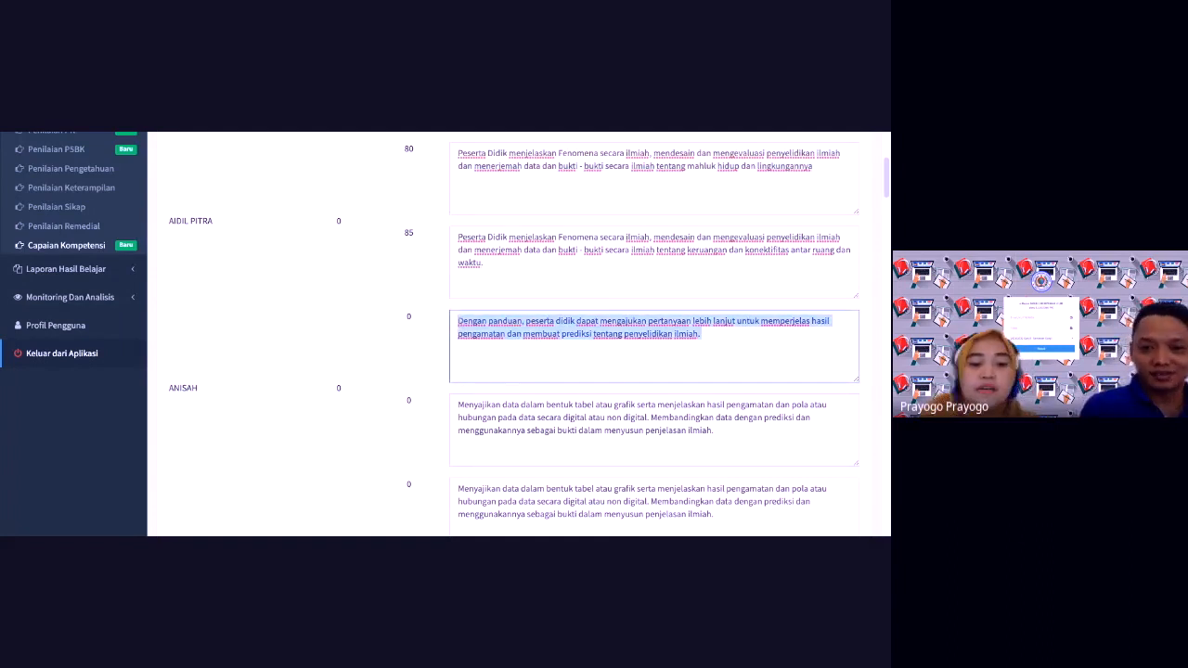
type("v")
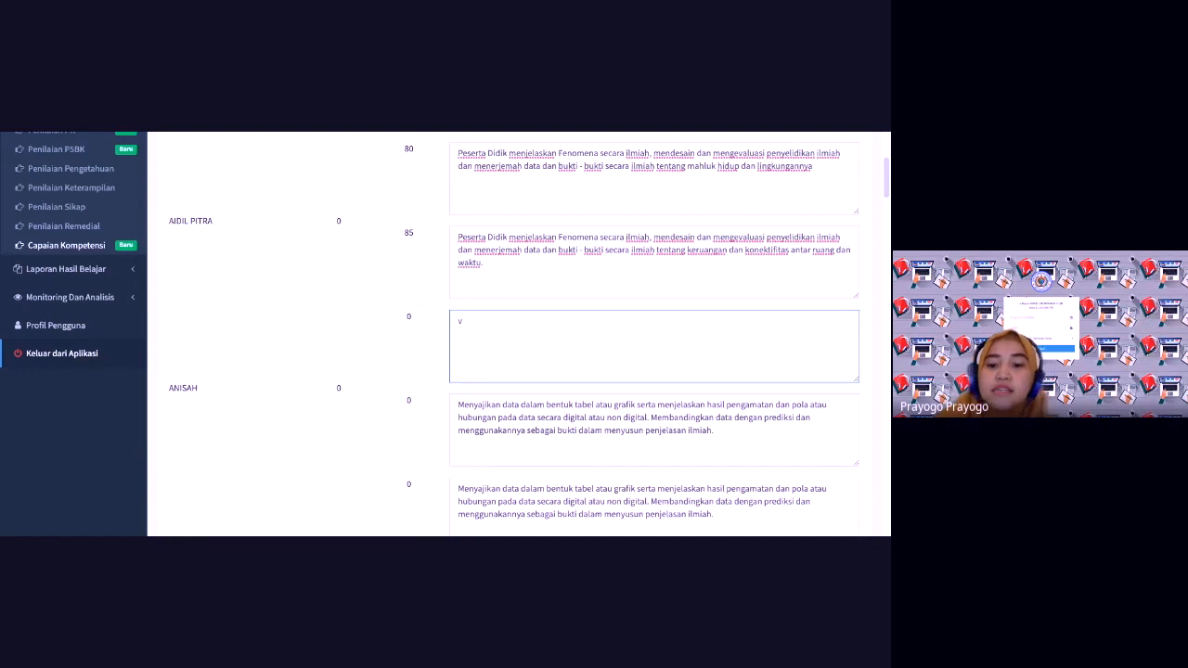
key("BackSpace")
key("ctrl+v")
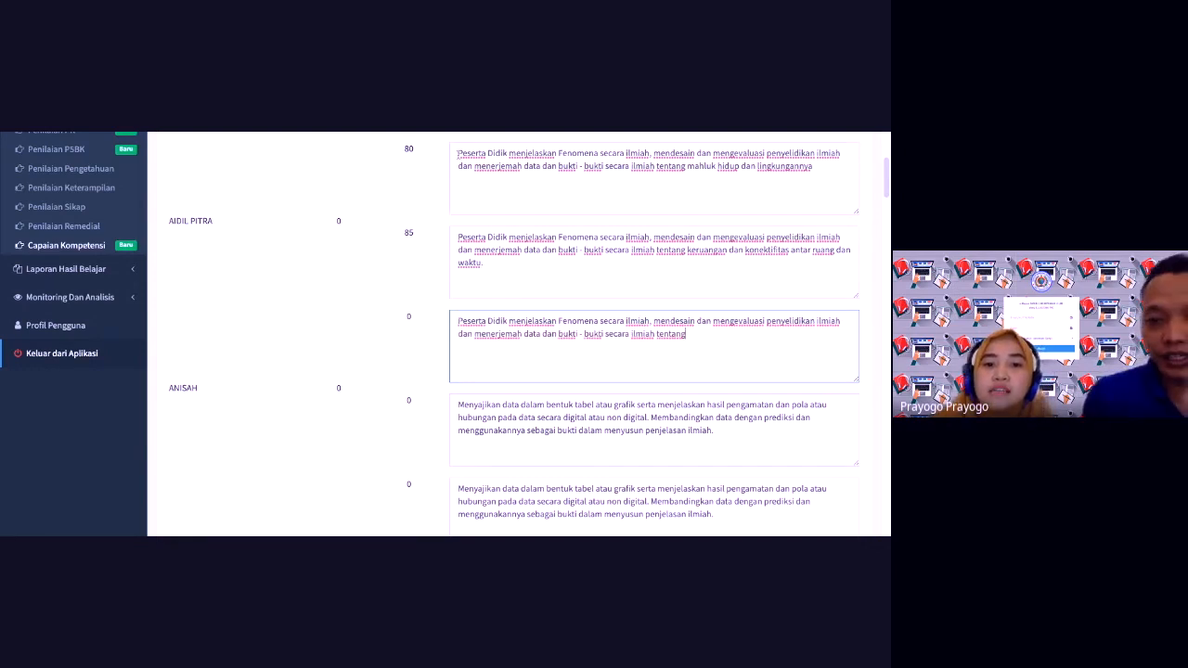
Step: Recopy the full living-things description and paste it over the incomplete text in ANISAH's first box
left_click(555, 206)
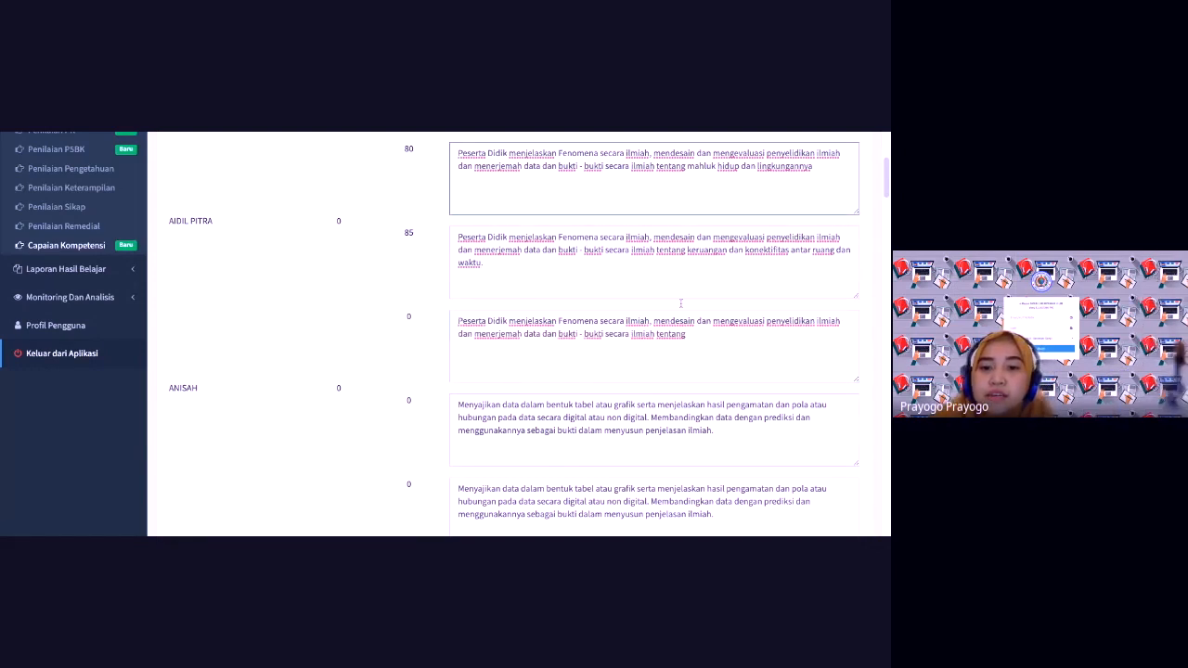
key("ctrl+shift+Right")
key("ctrl+shift+Right")
key("ctrl+shift+Right")
key("ctrl+shift+Right")
key("ctrl+shift+Right")
key("ctrl+shift+Right")
key("ctrl+shift+Right")
key("ctrl+shift+Right")
key("ctrl+shift+Right")
key("ctrl+shift+Right")
key("ctrl+shift+Right")
key("ctrl+shift+Right")
key("ctrl+shift+Right")
key("ctrl+shift+Right")
key("ctrl+shift+Right")
key("ctrl+shift+Right")
key("ctrl+shift+Right")
key("ctrl+shift+Right")
key("ctrl+shift+Right")
key("ctrl+shift+Right")
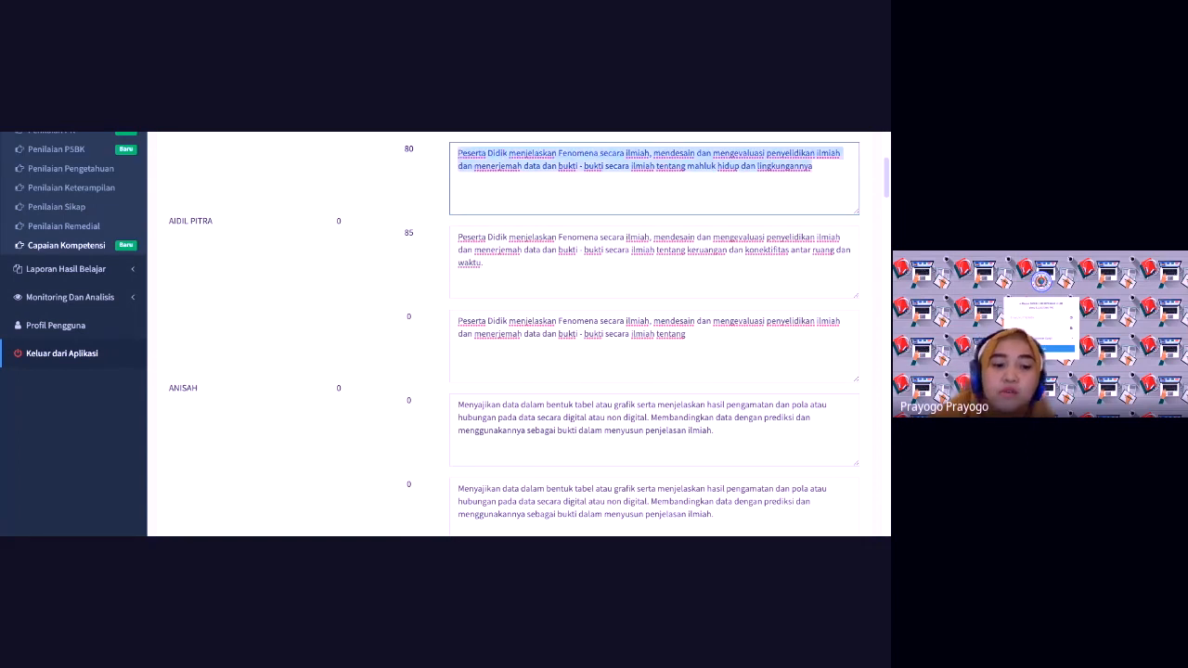
left_click(458, 321)
key("ctrl+shift+Right")
key("ctrl+shift+Right")
key("ctrl+shift+Right")
key("ctrl+shift+Right")
key("ctrl+shift+Right")
key("ctrl+shift+Right")
key("ctrl+shift+Right")
key("ctrl+shift+Right")
key("ctrl+shift+Right")
key("ctrl+shift+Right")
key("ctrl+shift+Right")
key("ctrl+shift+Right")
key("ctrl+shift+Right")
key("ctrl+shift+Right")
key("ctrl+shift+Right")
key("ctrl+shift+Right")
key("ctrl+shift+Right")
key("ctrl+shift+Right")
key("ctrl+shift+Right")
key("ctrl+shift+Right")
key("ctrl+c")
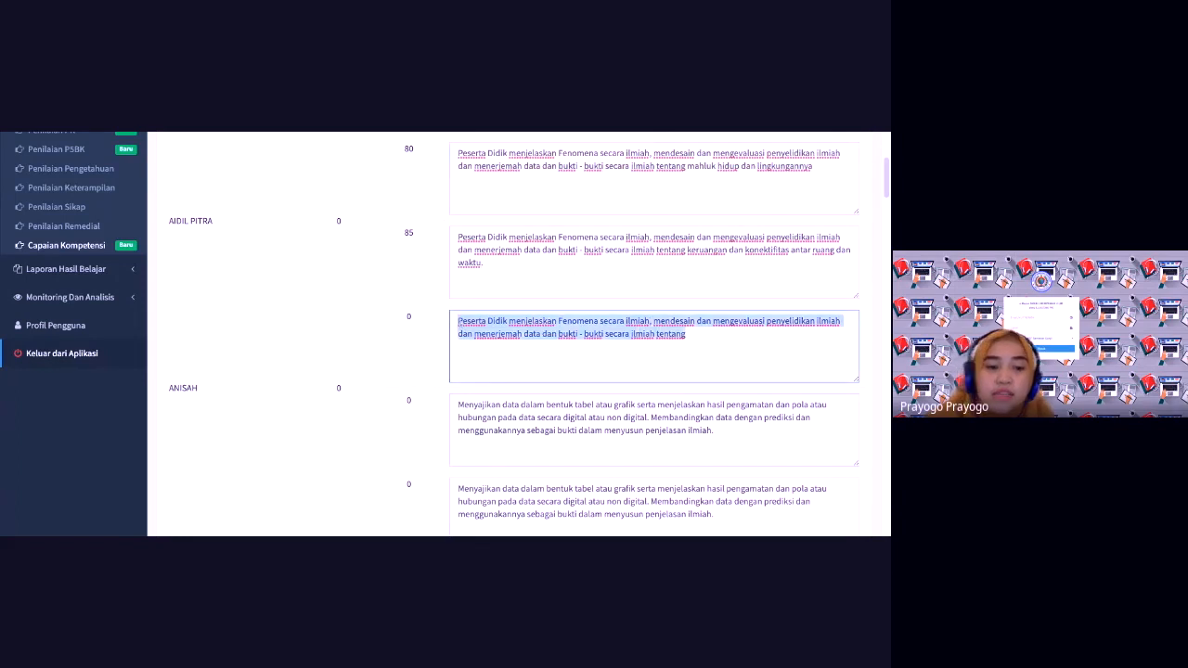
key("BackSpace")
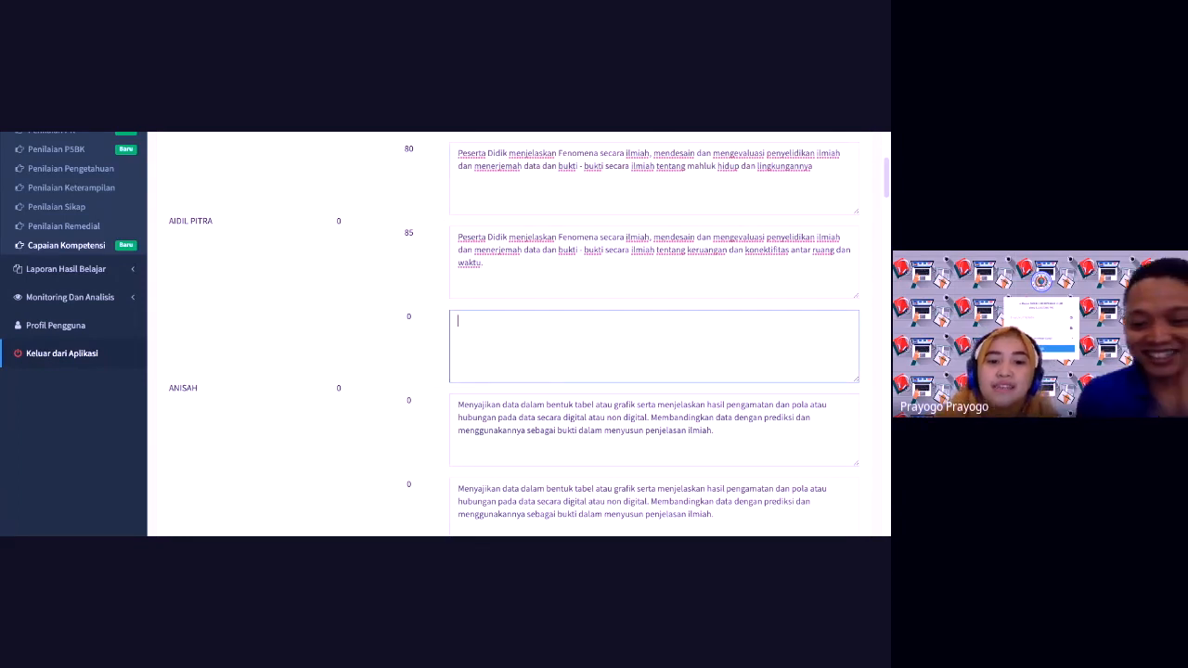
key("ctrl+v")
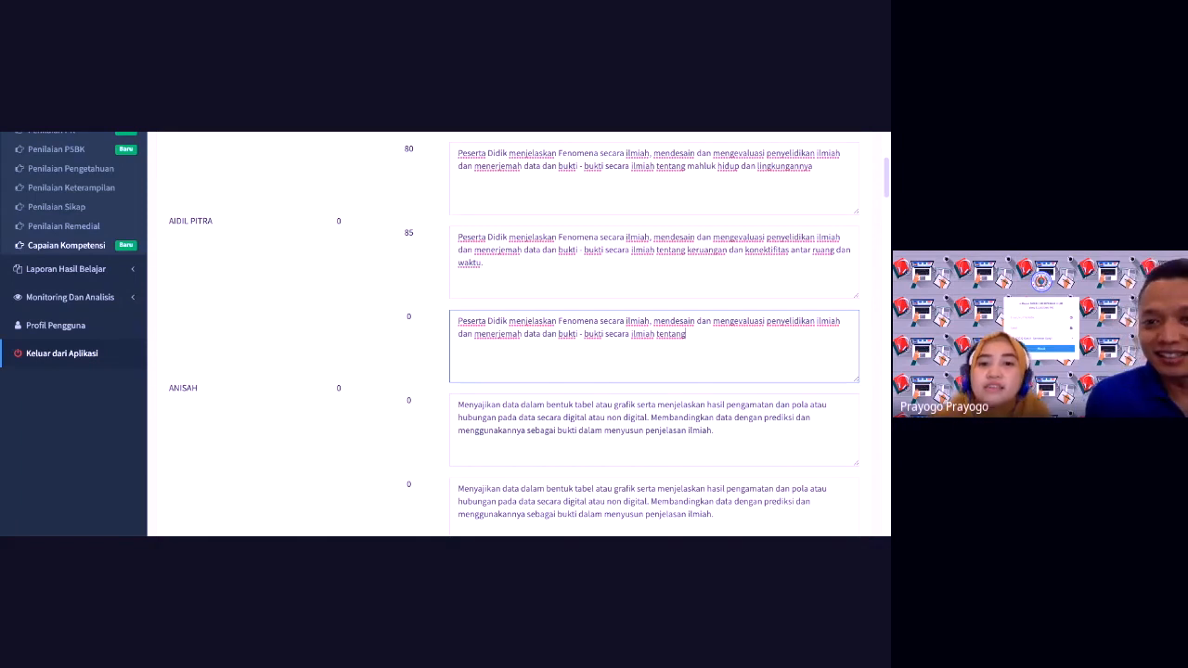
left_click(823, 164)
key("ctrl+a")
scroll(482, 185, "up", 3)
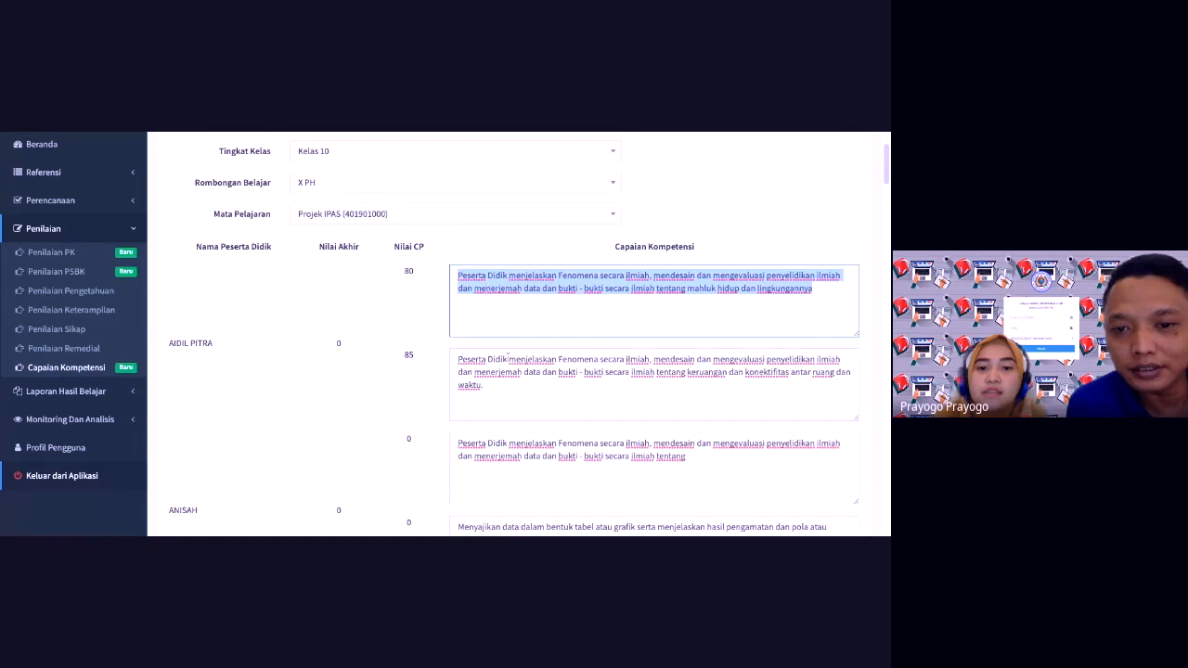
scroll(507, 357, "down", 2)
left_click_drag(698, 369, 460, 349)
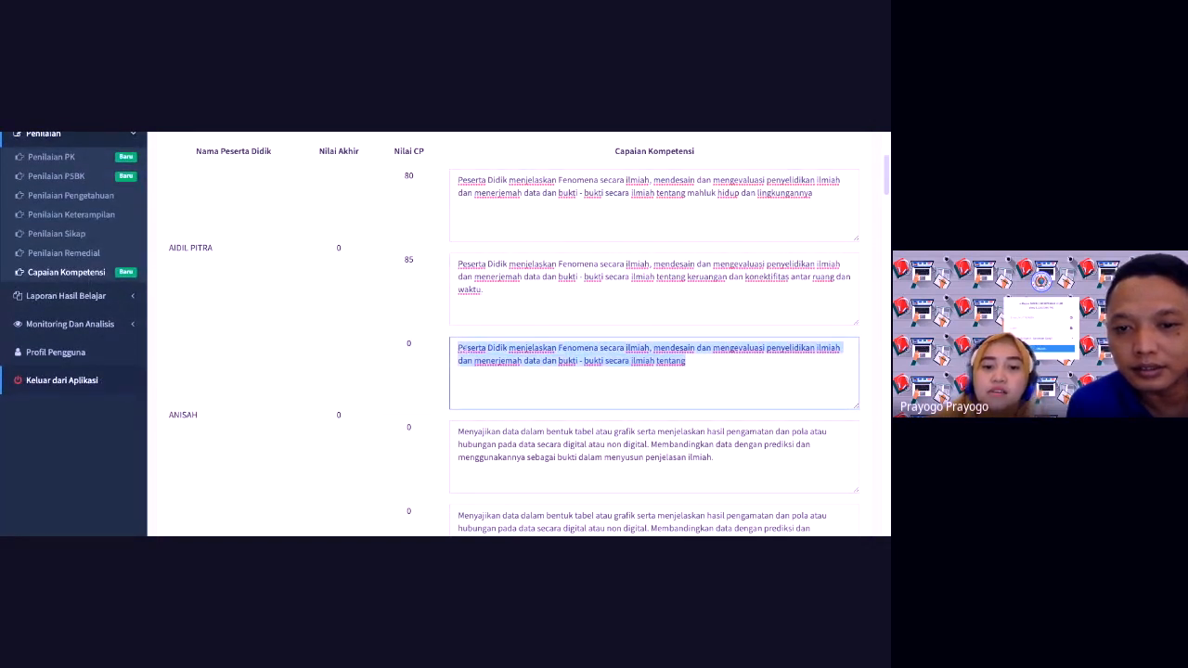
key("ctrl+v")
Step: Copy the first student's space-and-time description and paste it over ANISAH's second description
triple_click(458, 263)
key("ctrl+c")
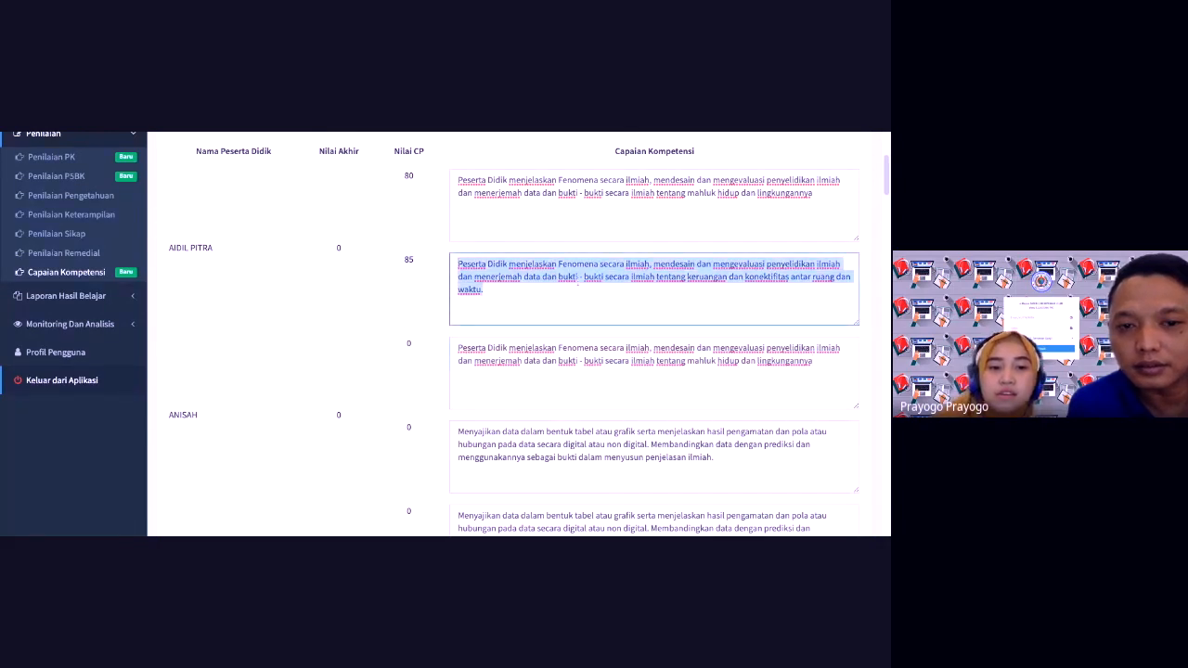
left_click(661, 466)
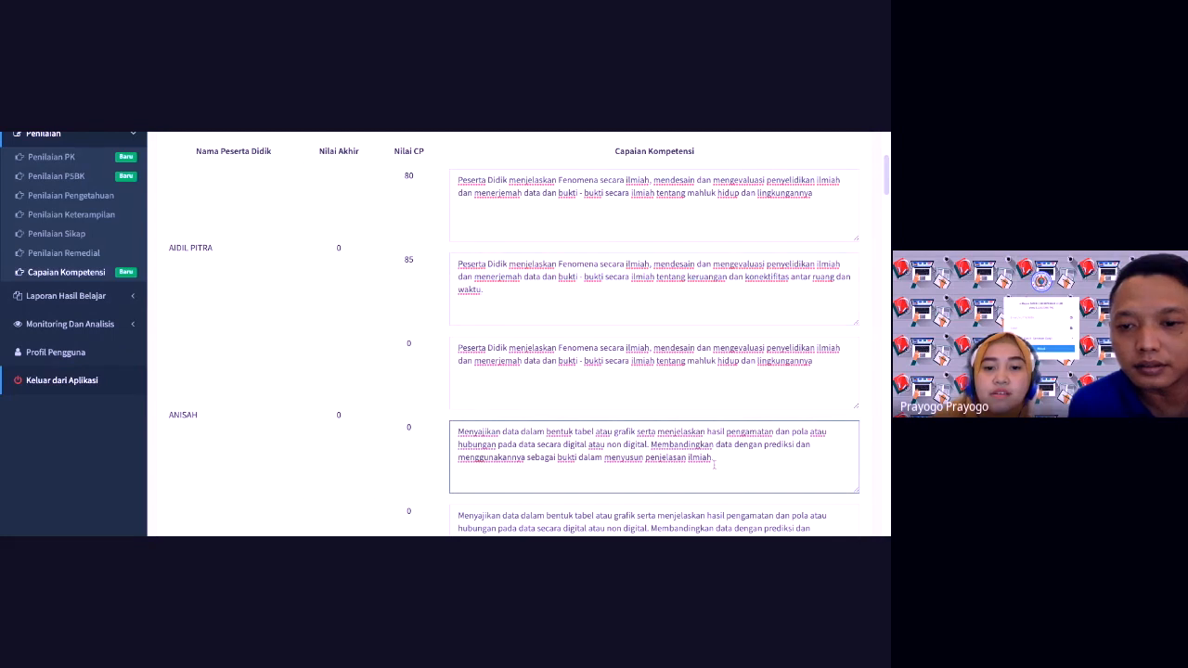
key("ctrl+shift+Left")
key("shift+Up")
key("shift+Up")
key("shift+Home")
scroll(467, 349, "down", 1)
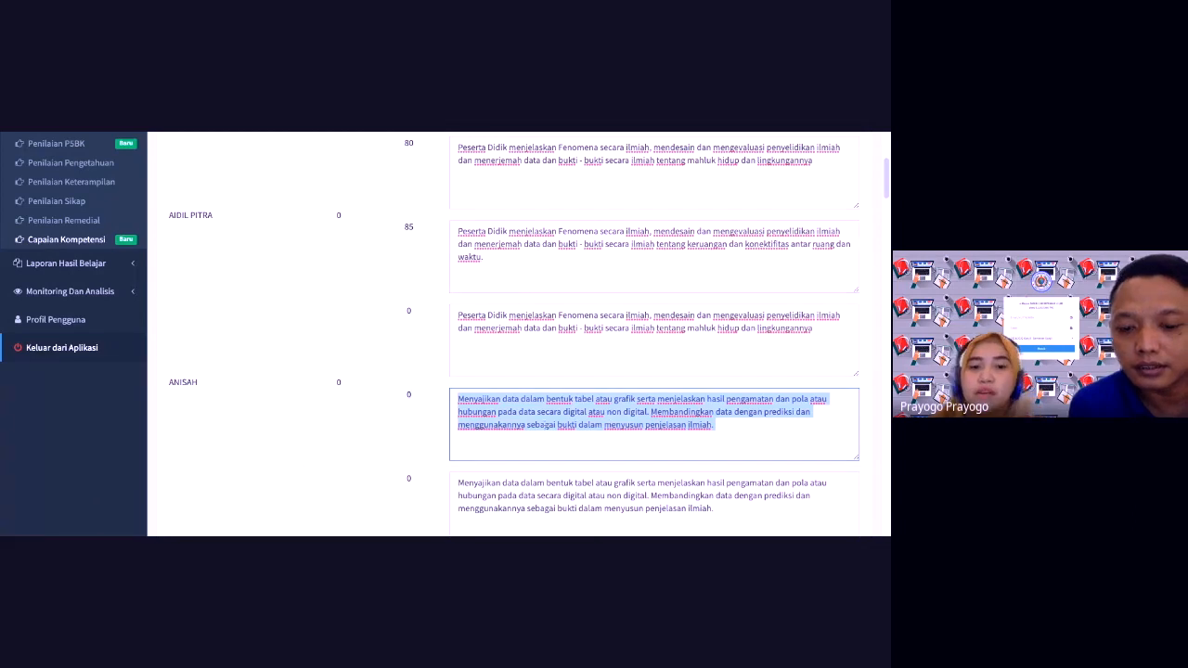
key("ctrl+v")
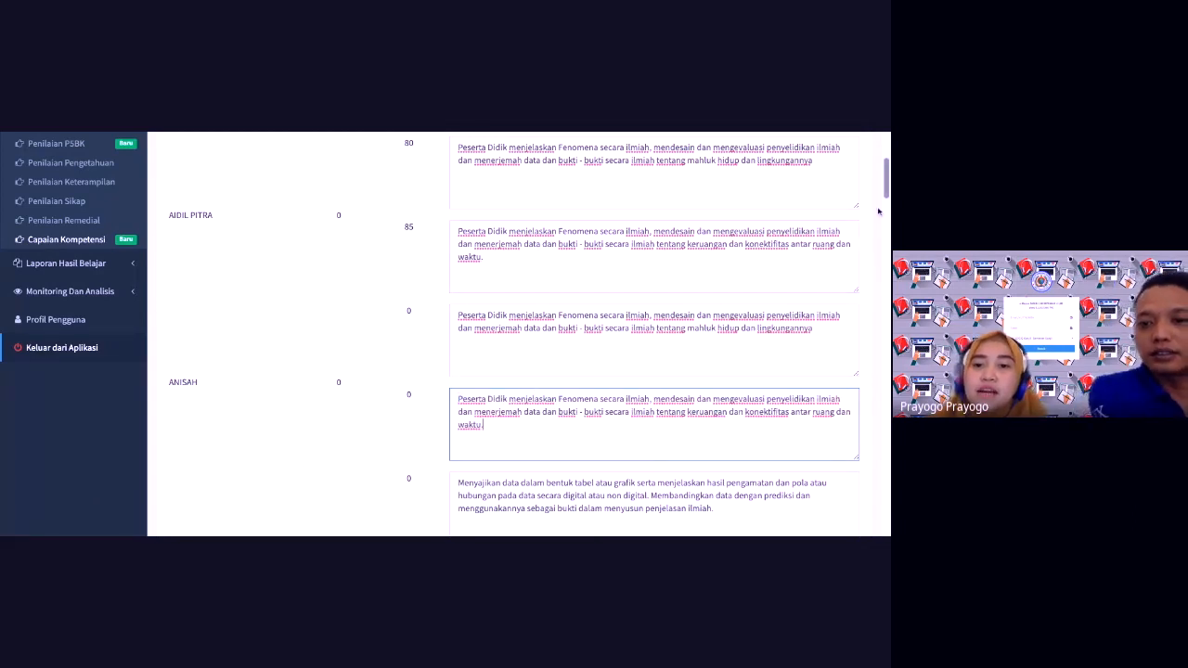
Step: Save the Capaian Kompetensi changes with Simpan, getting the 'Nilai berhasil disimpan' confirmation
left_click_drag(887, 184, 886, 241)
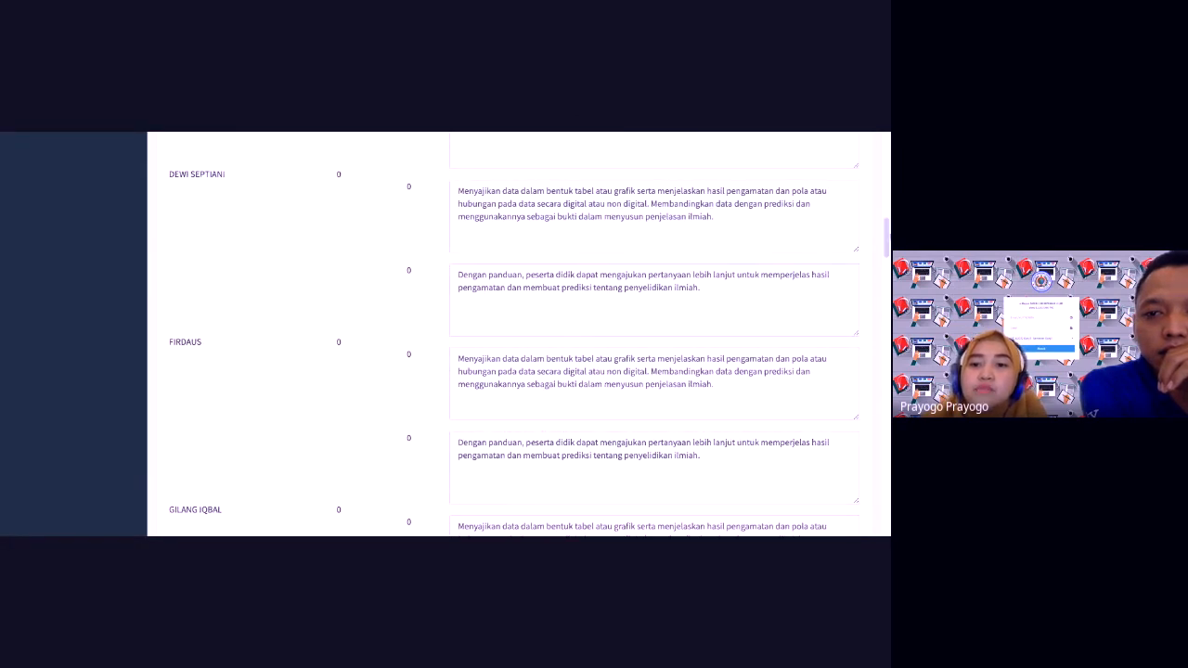
left_click_drag(886, 228, 886, 485)
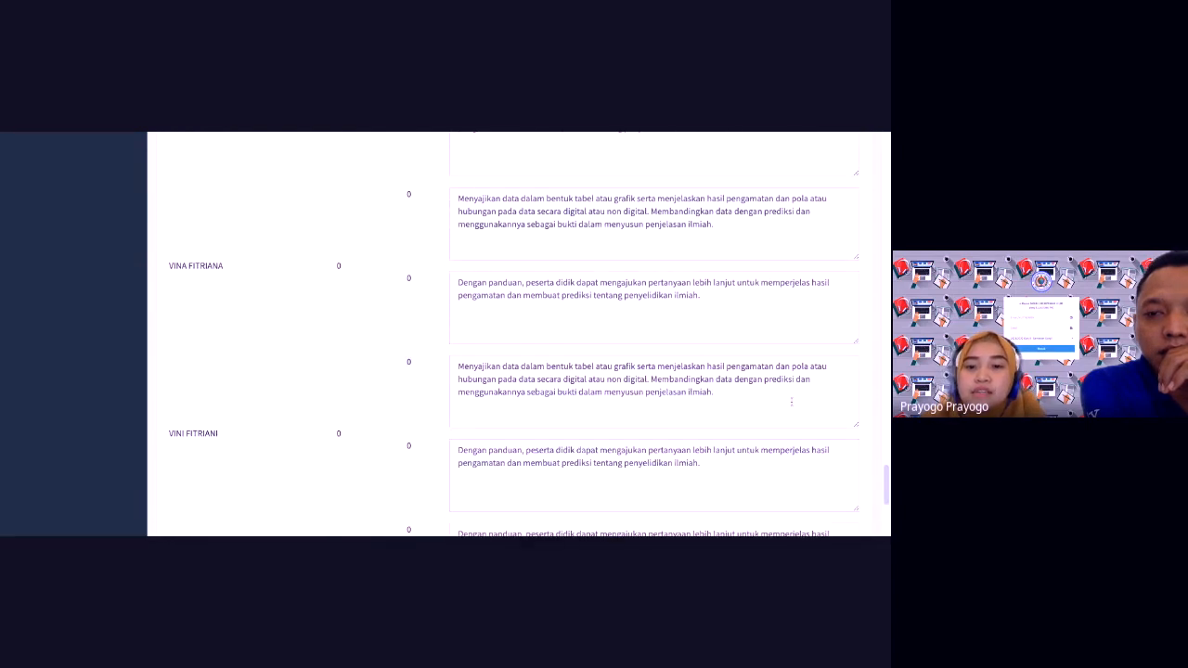
scroll(449, 501, "down", 5)
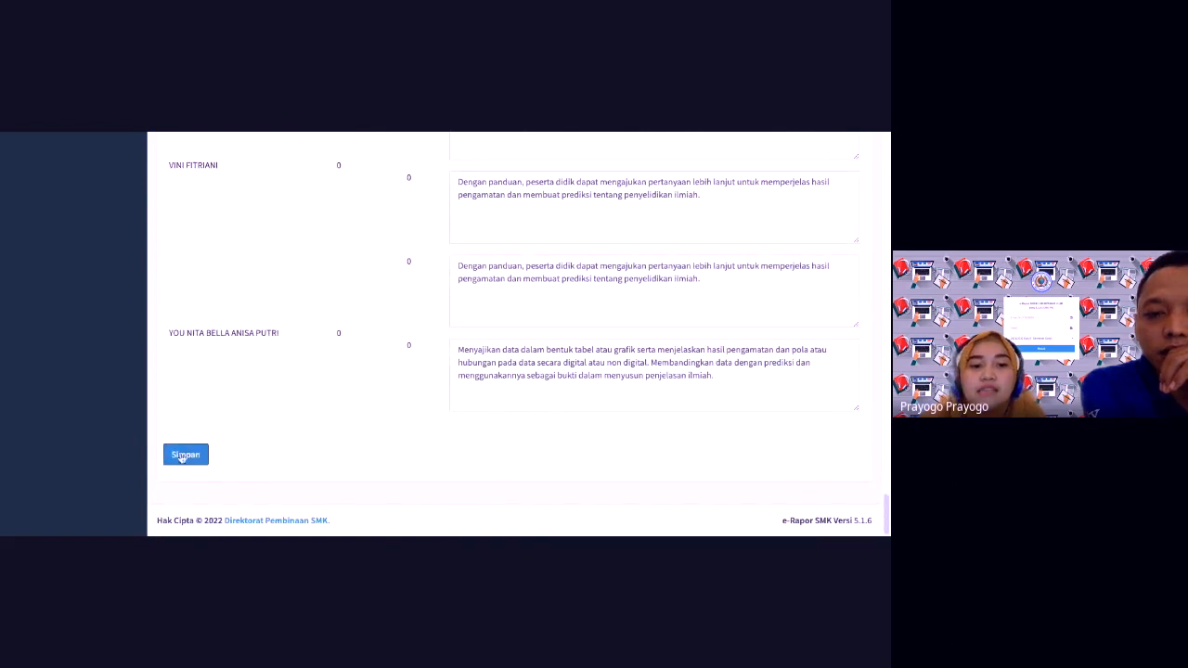
left_click(186, 455)
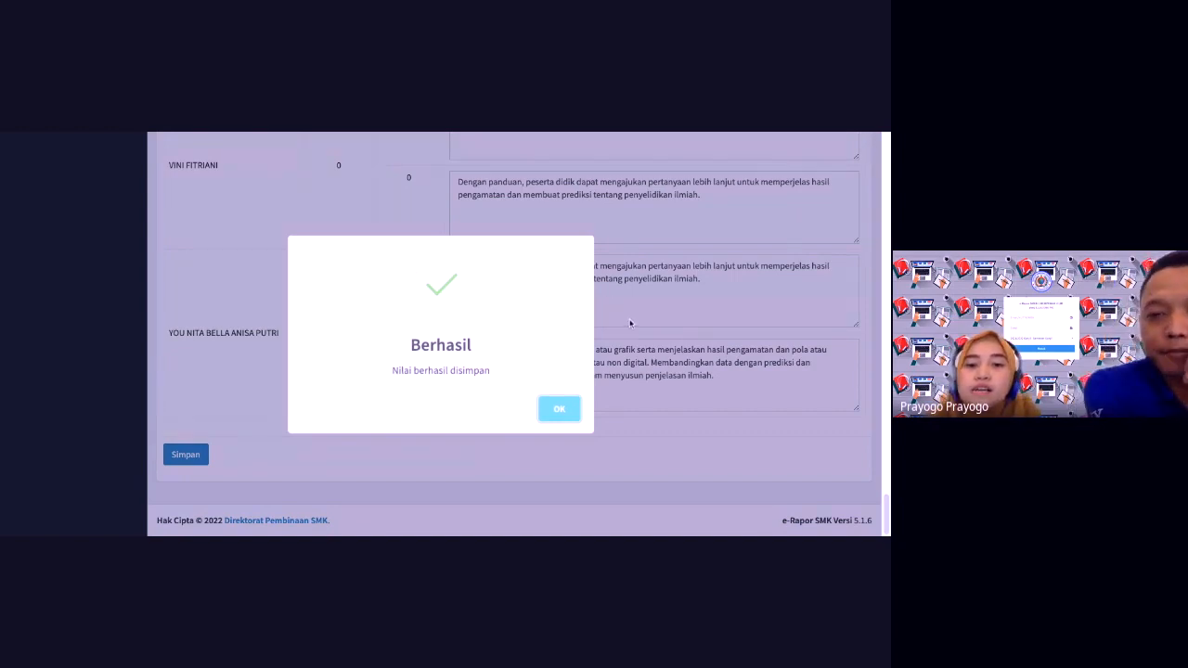
Step: Regenerate Projek IPAS Pengetahuan grades from Beranda, confirming with Lanjut so all 20 students are saved
left_click(560, 410)
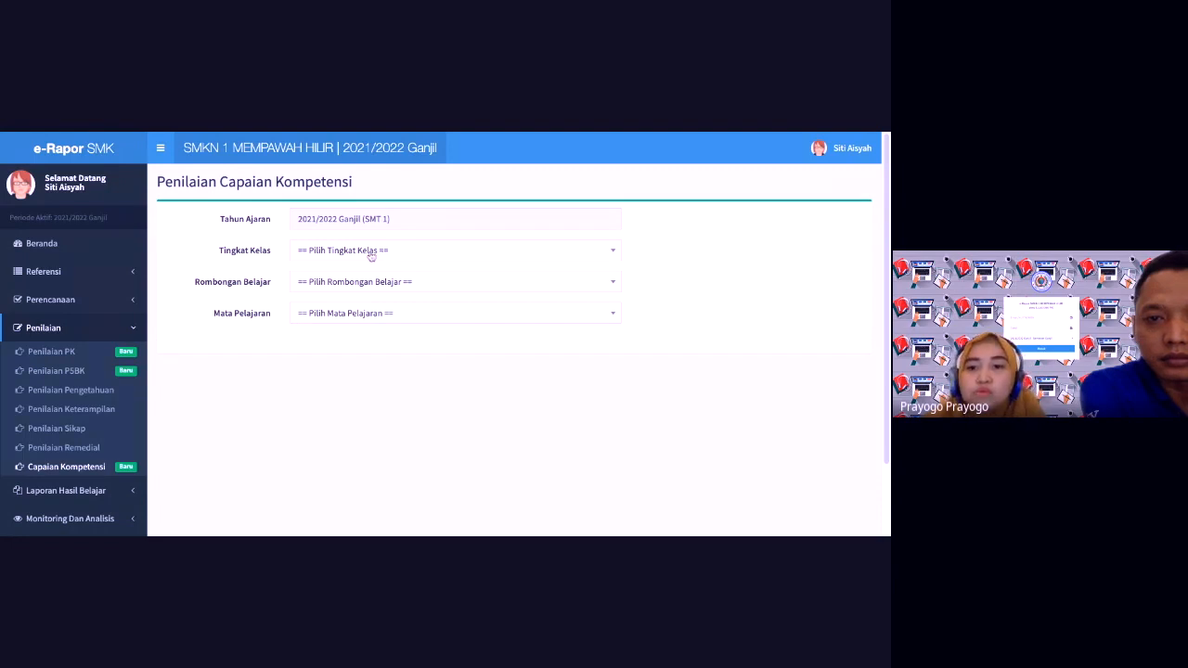
left_click(41, 244)
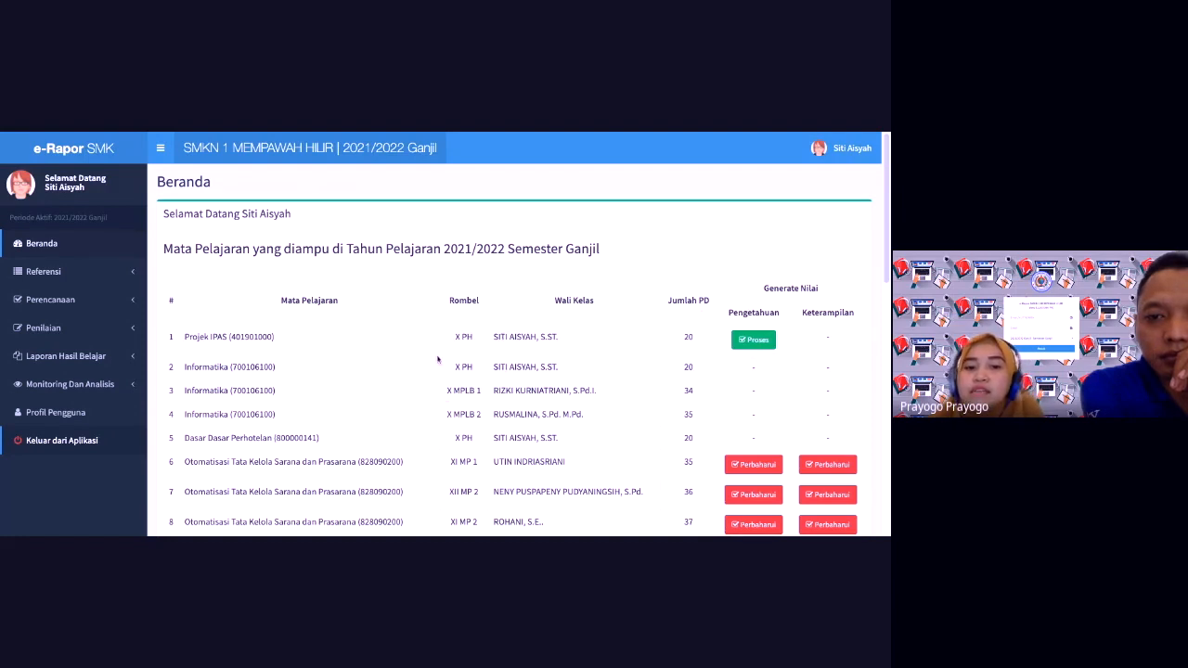
left_click(755, 341)
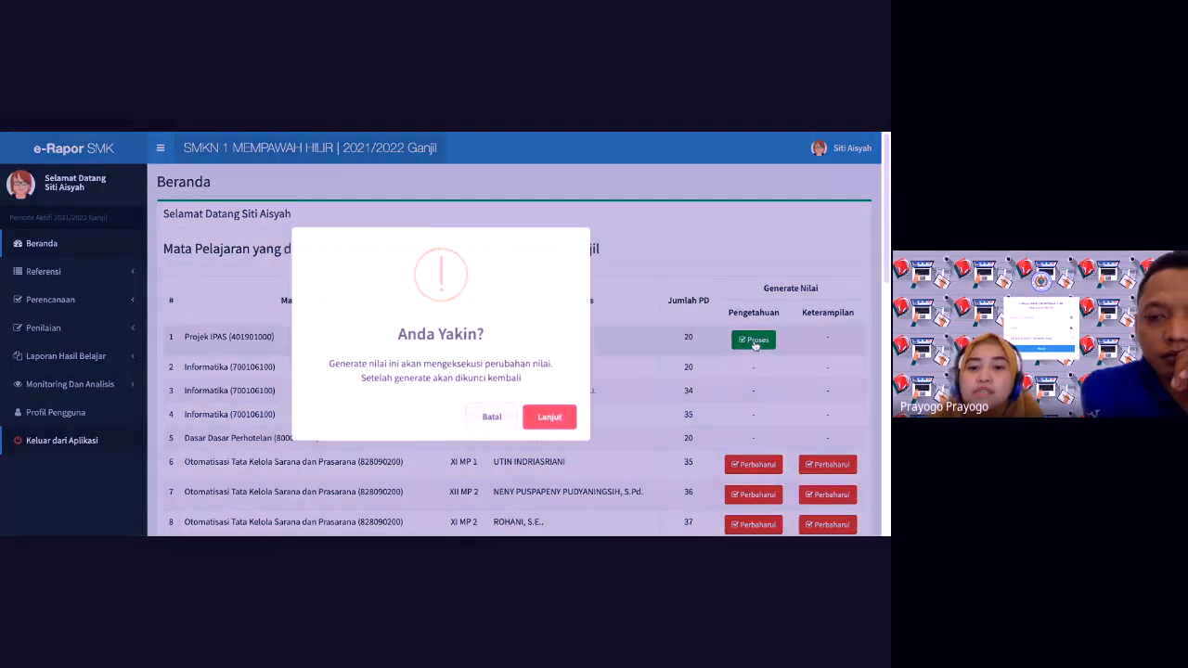
left_click(552, 421)
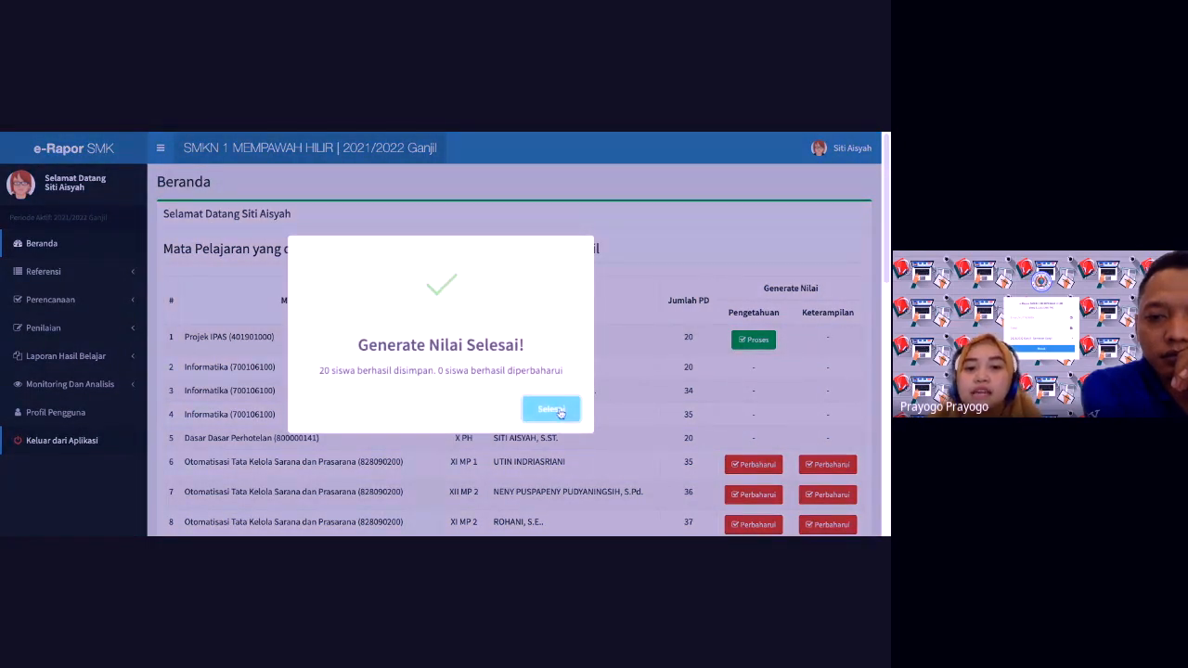
left_click(551, 409)
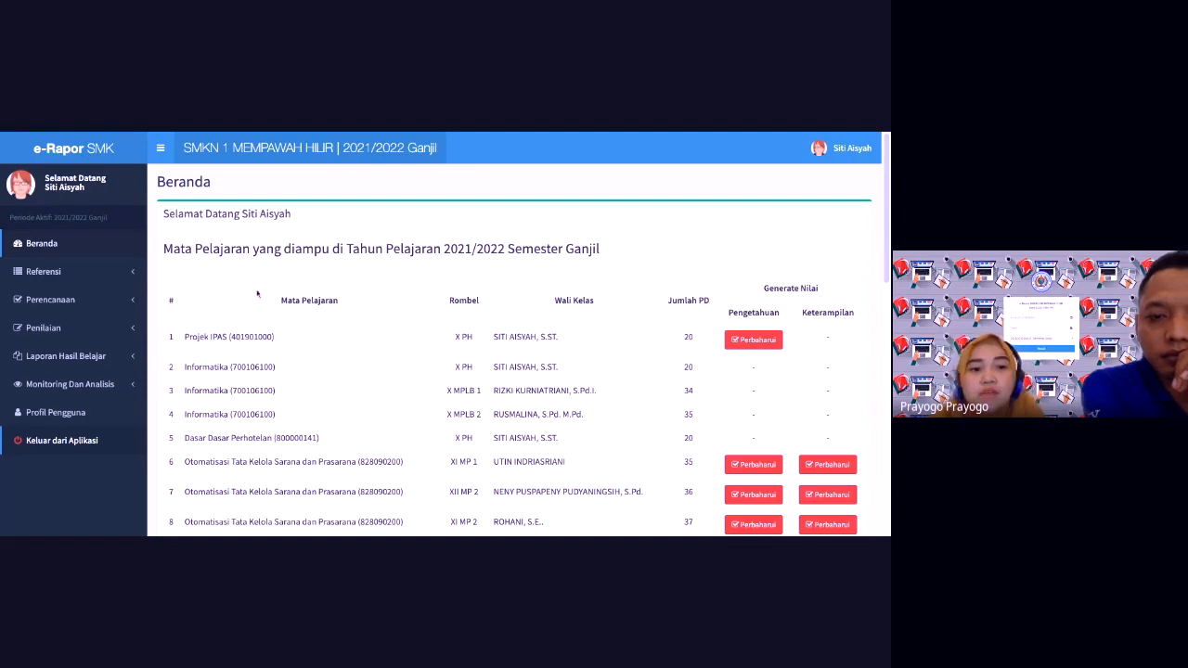
Step: Open Cetak Rapor Semester under Laporan Hasil Belajar to list the X PH students
left_click(70, 357)
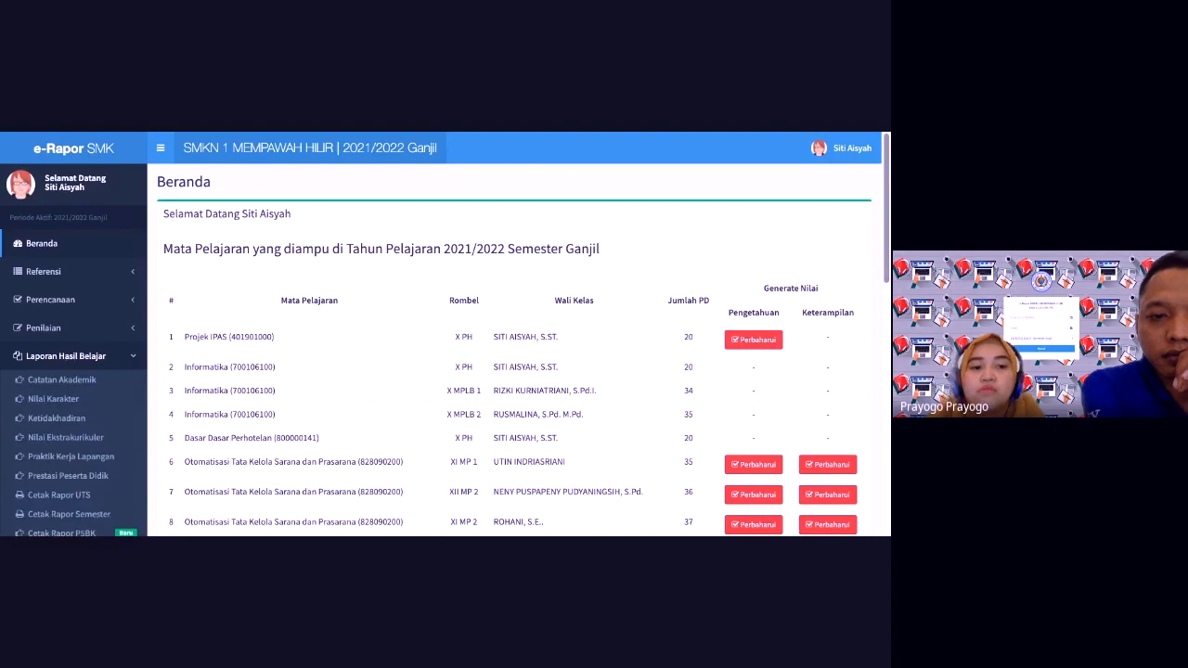
scroll(605, 307, "down", 3)
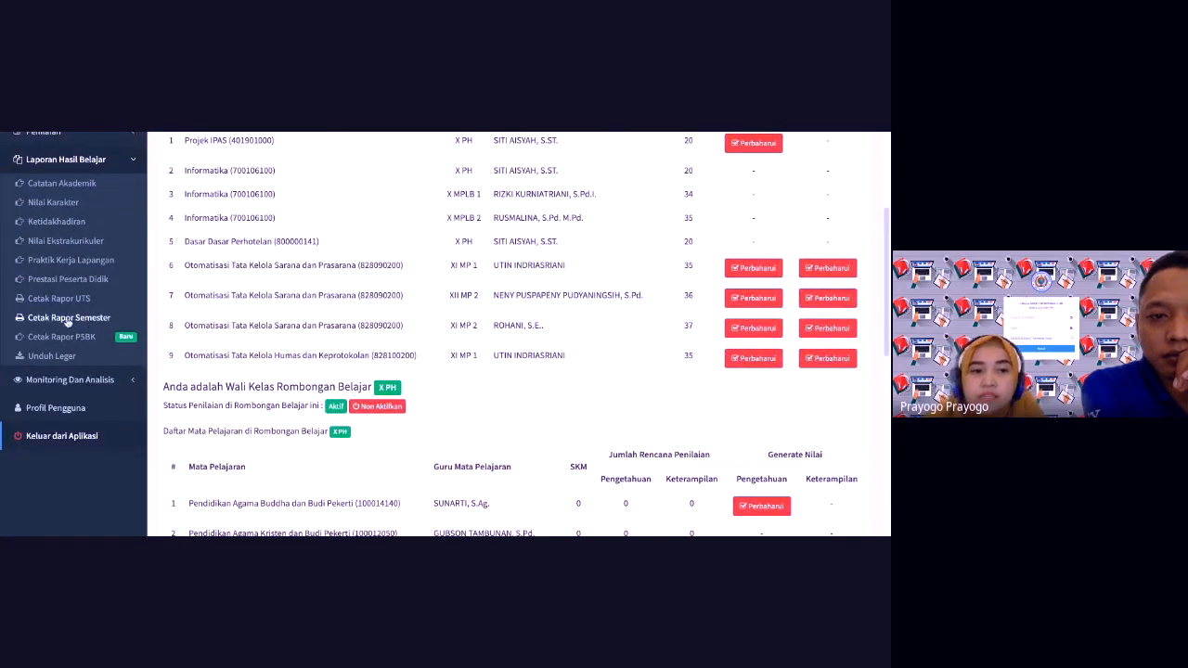
left_click(73, 159)
left_click(72, 160)
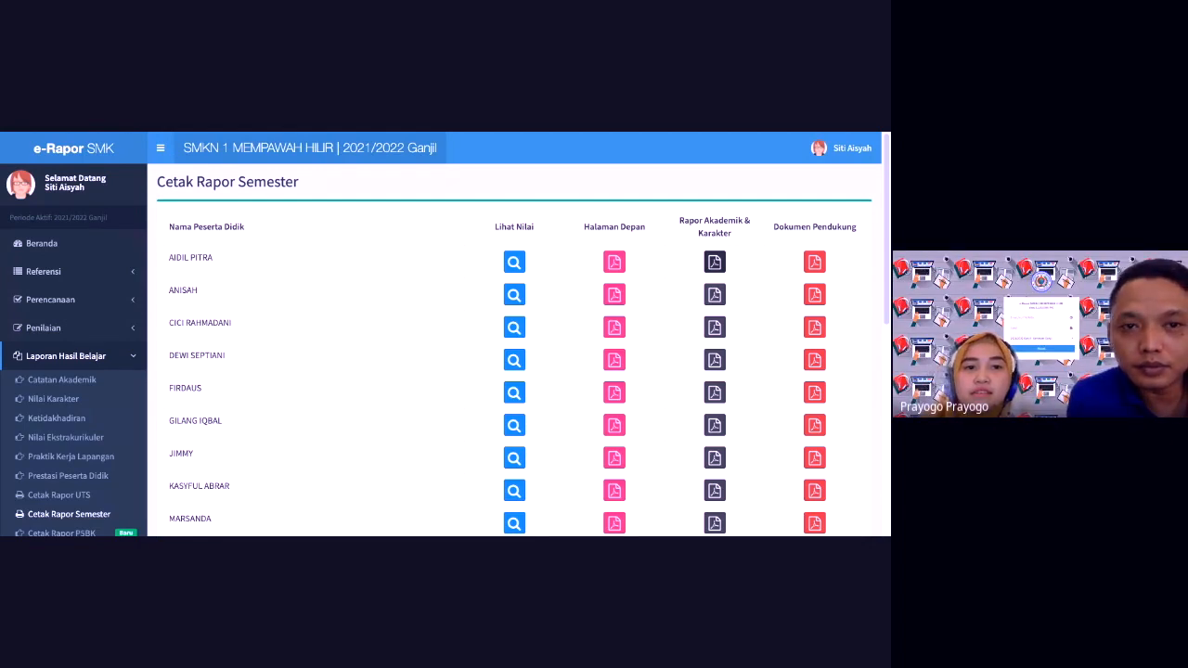
Step: Open the first student's Rapor Akademik & Karakter PDF and scroll through its pages
left_click(714, 263)
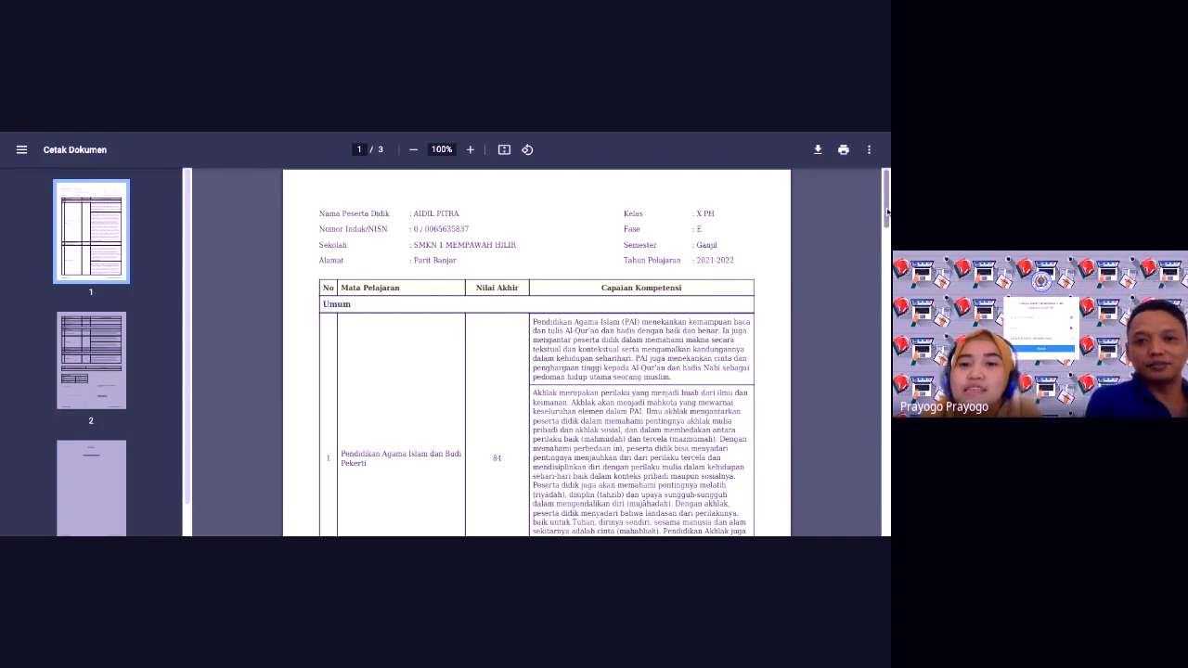
scroll(536, 352, "down", 3)
scroll(536, 353, "down", 5)
scroll(536, 353, "down", 5)
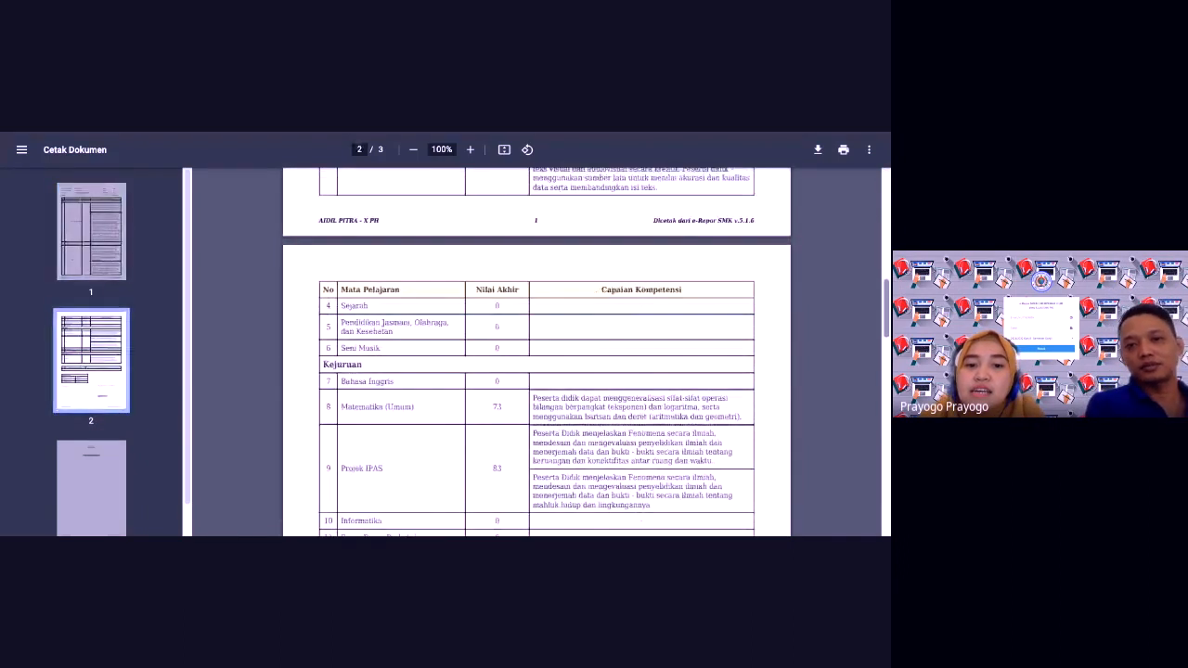
scroll(537, 353, "up", 1)
scroll(536, 353, "down", 3)
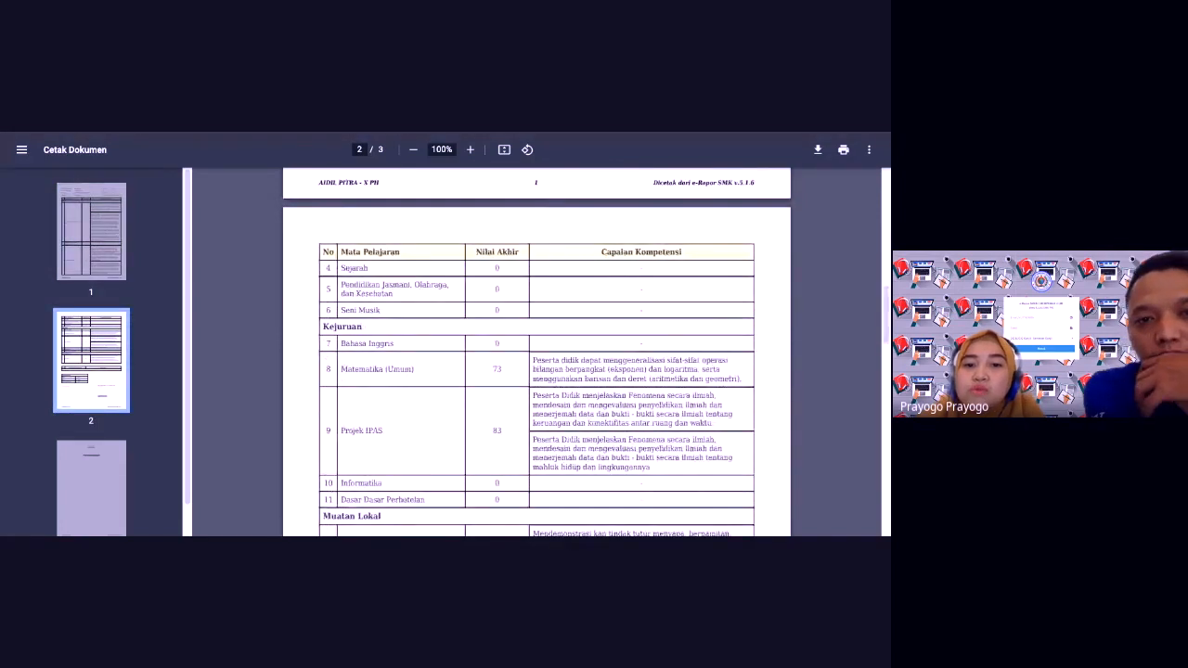
scroll(537, 353, "down", 3)
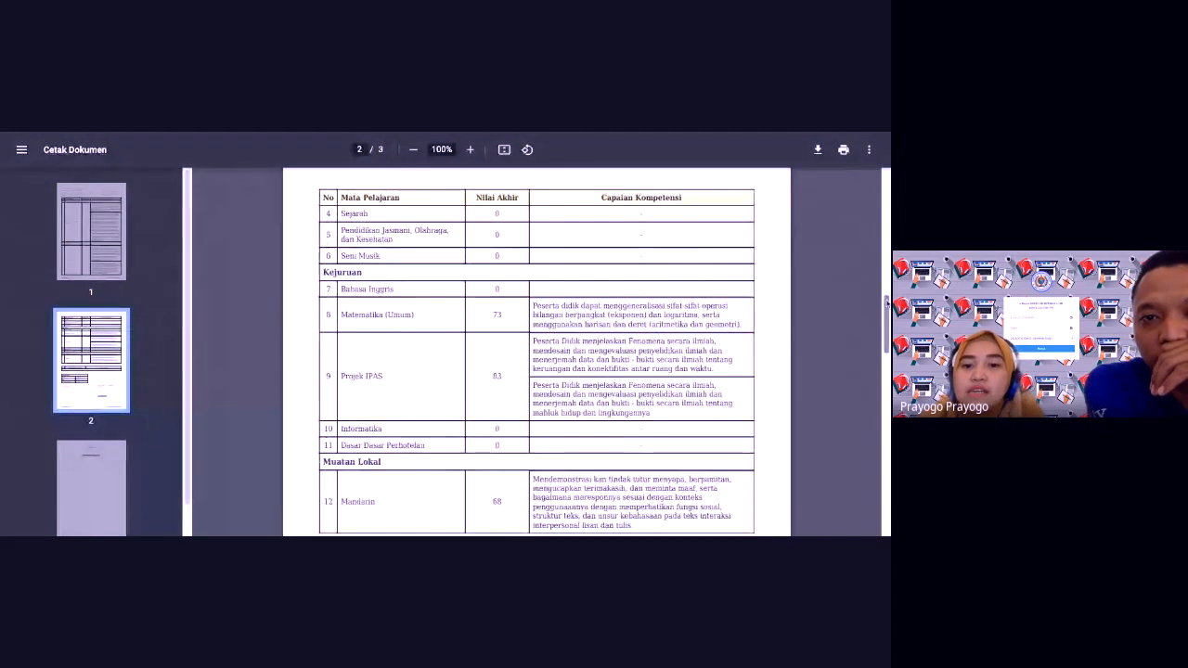
scroll(536, 353, "down", 1)
scroll(537, 353, "up", 2)
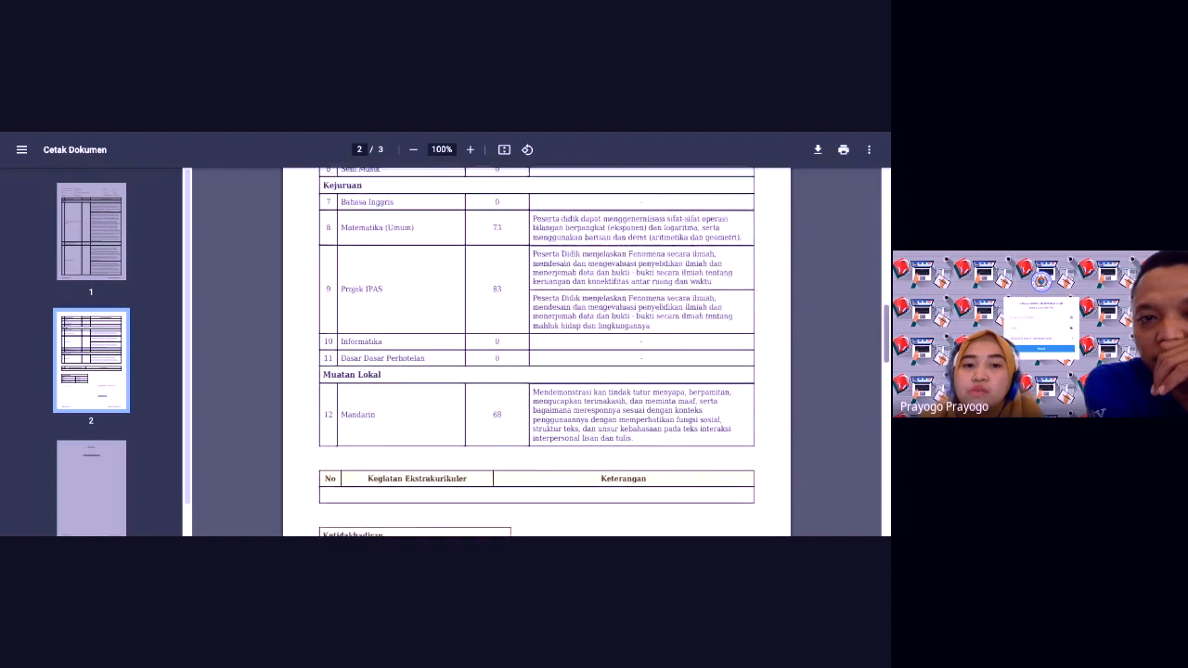
scroll(735, 316, "down", 1)
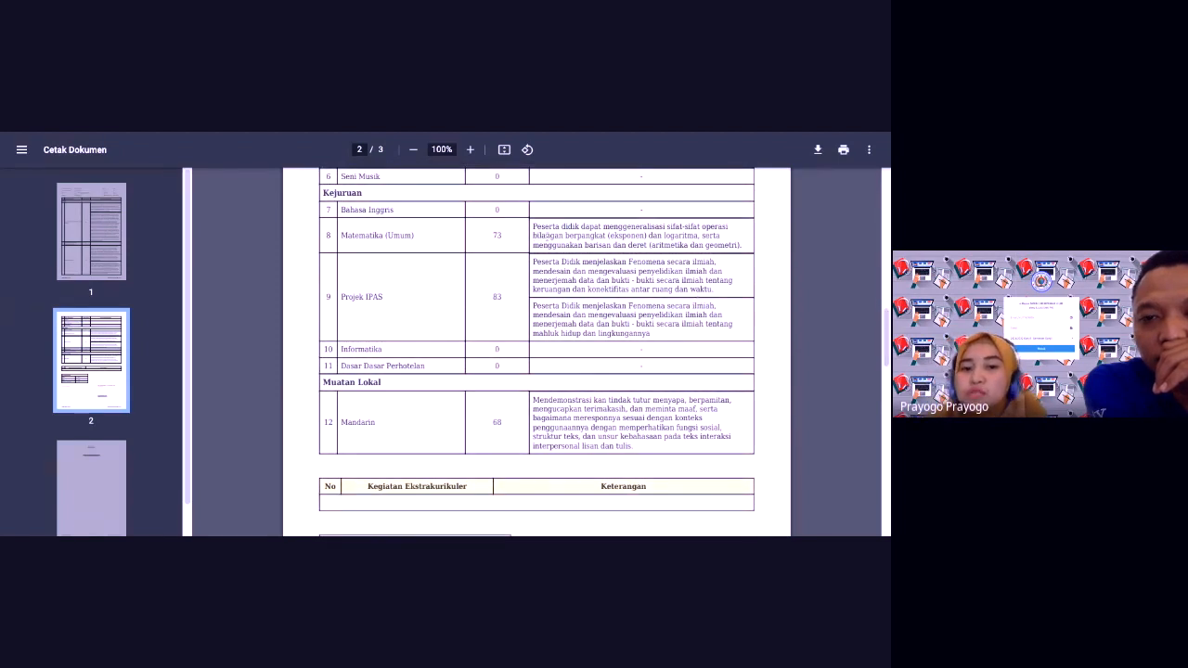
Step: Check the Matematika (Umum) and Projek IPAS descriptions, review the remaining pages, and close the preview
left_click_drag(533, 227, 661, 245)
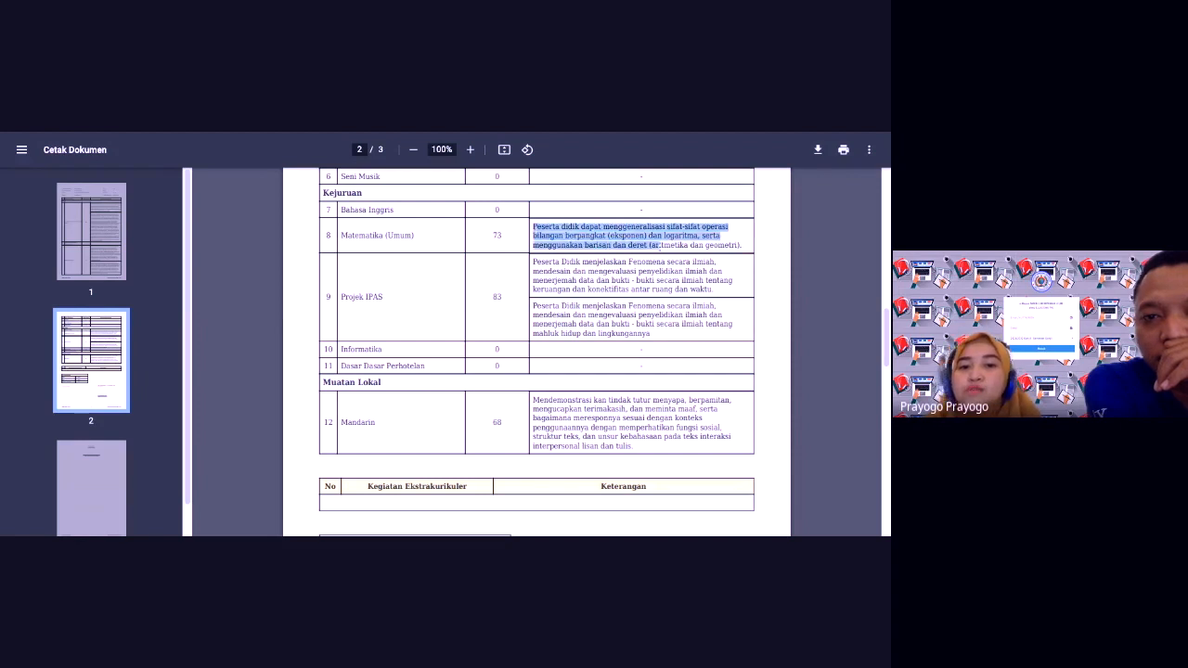
left_click(673, 267)
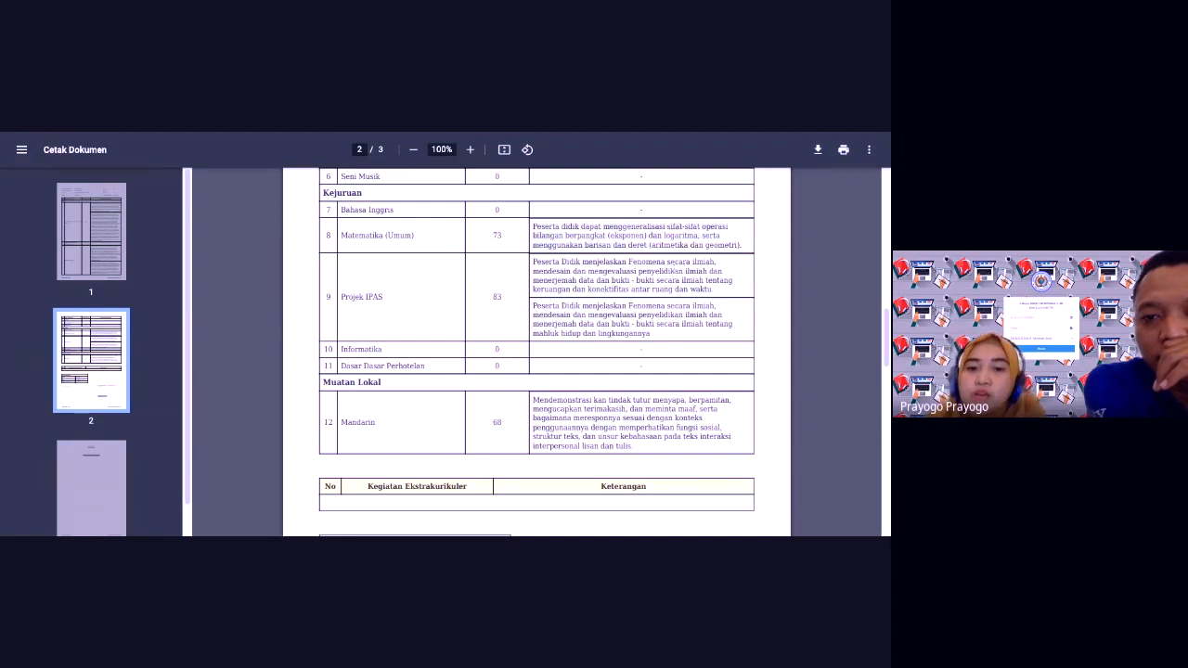
left_click_drag(533, 262, 553, 281)
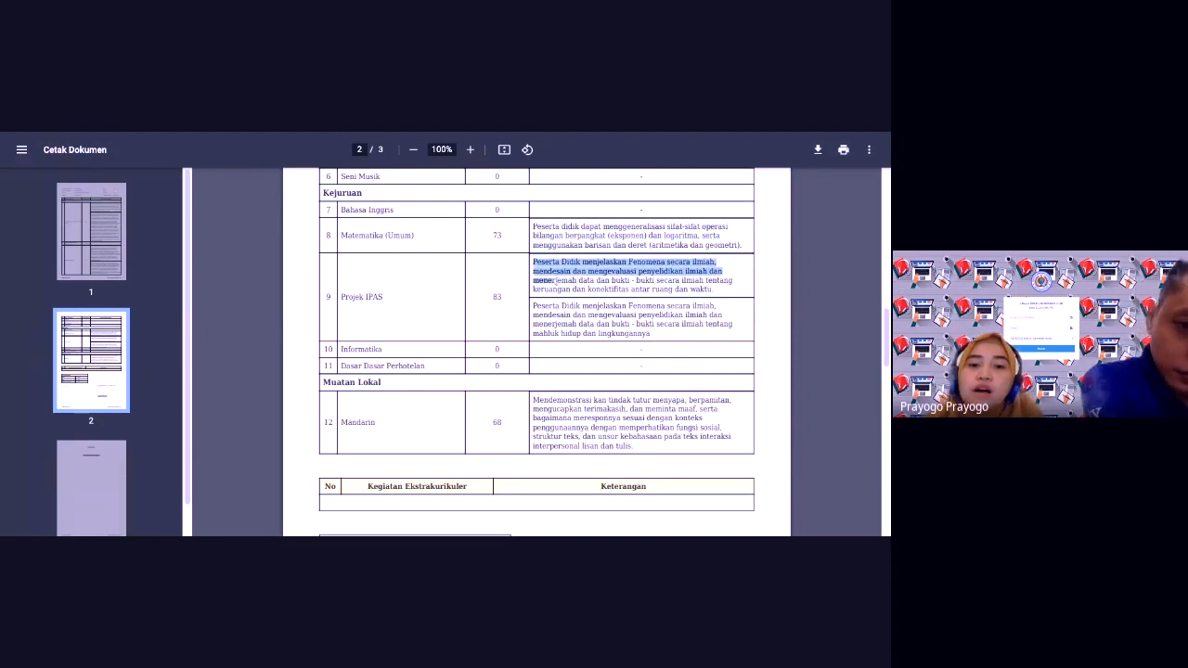
left_click(819, 337)
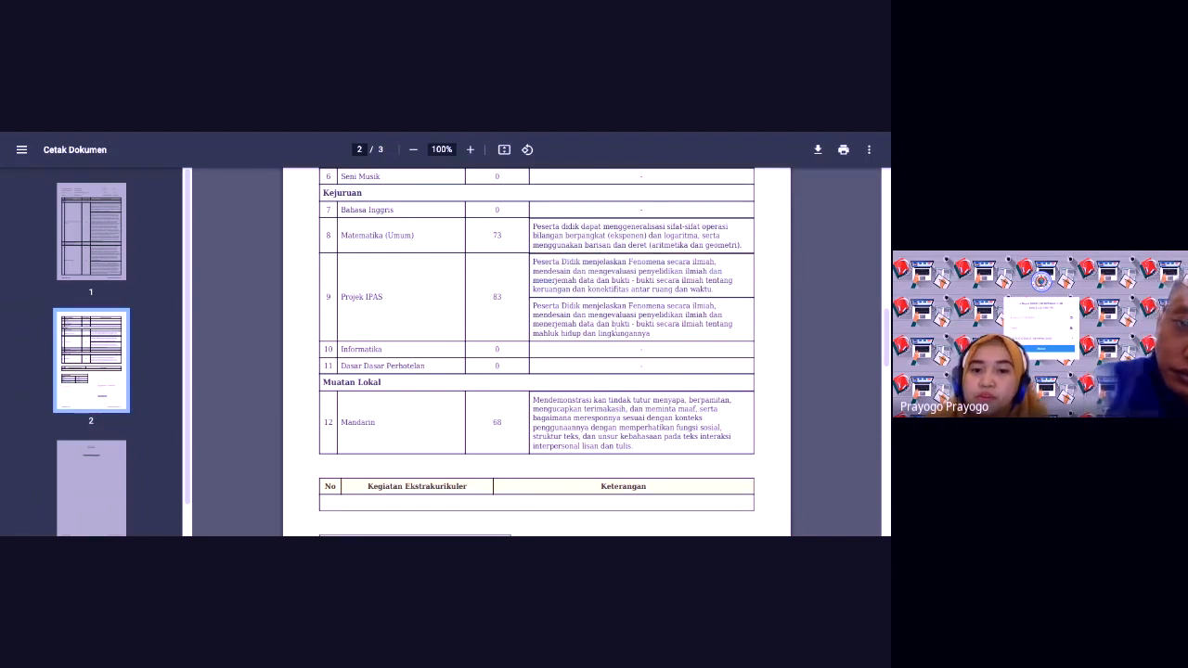
left_click_drag(884, 341, 886, 190)
scroll(536, 353, "down", 1)
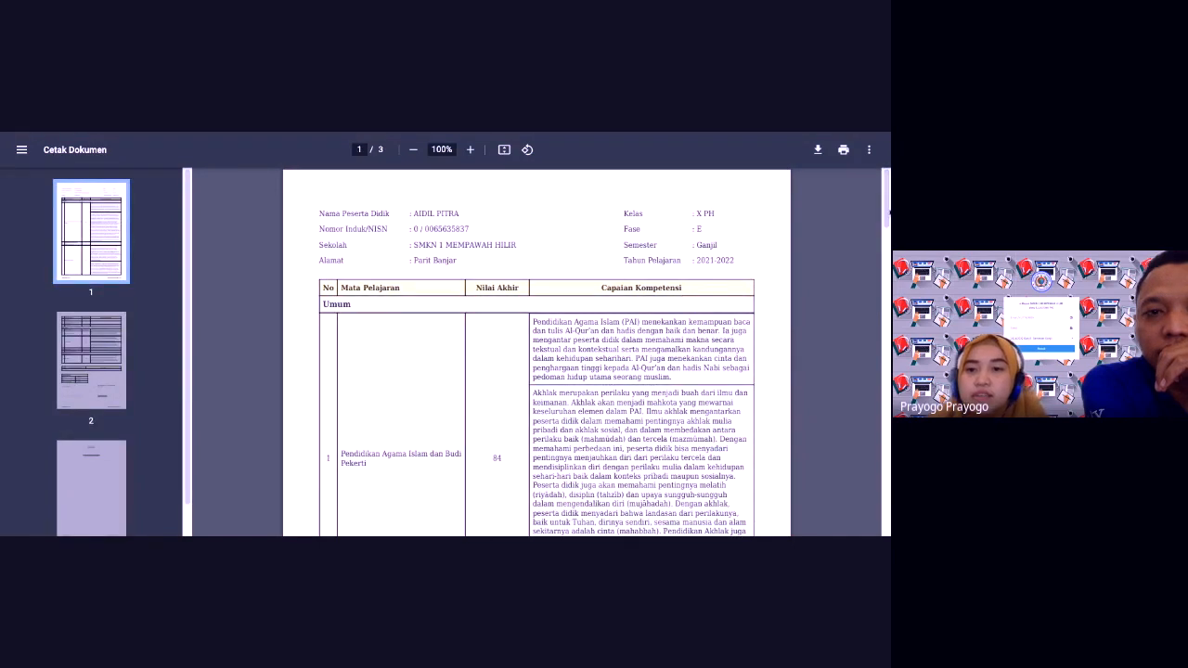
scroll(887, 214, "down", 4)
scroll(887, 214, "down", 12)
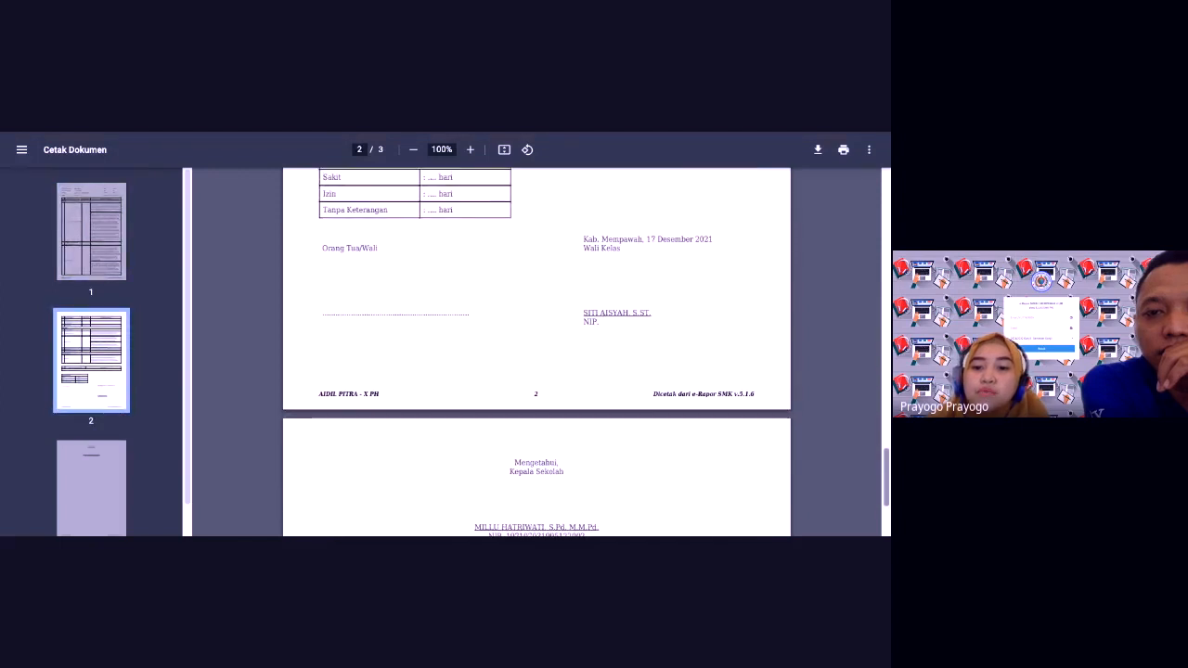
scroll(886, 501, "down", 5)
scroll(884, 498, "up", 20)
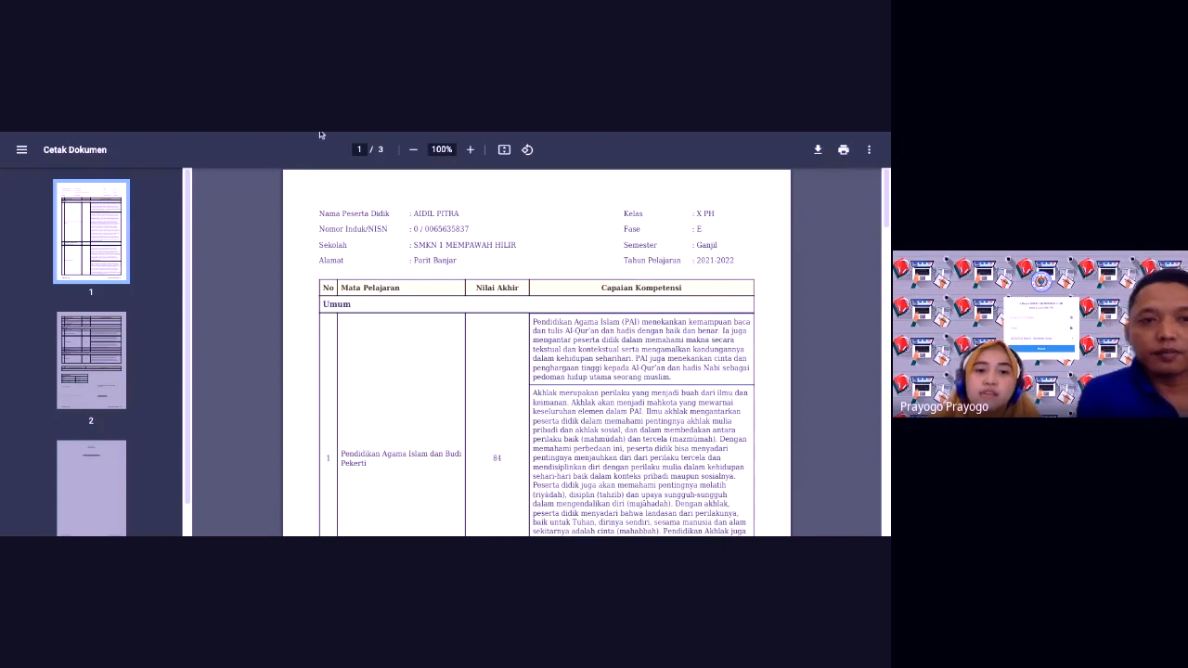
key("ctrl+w")
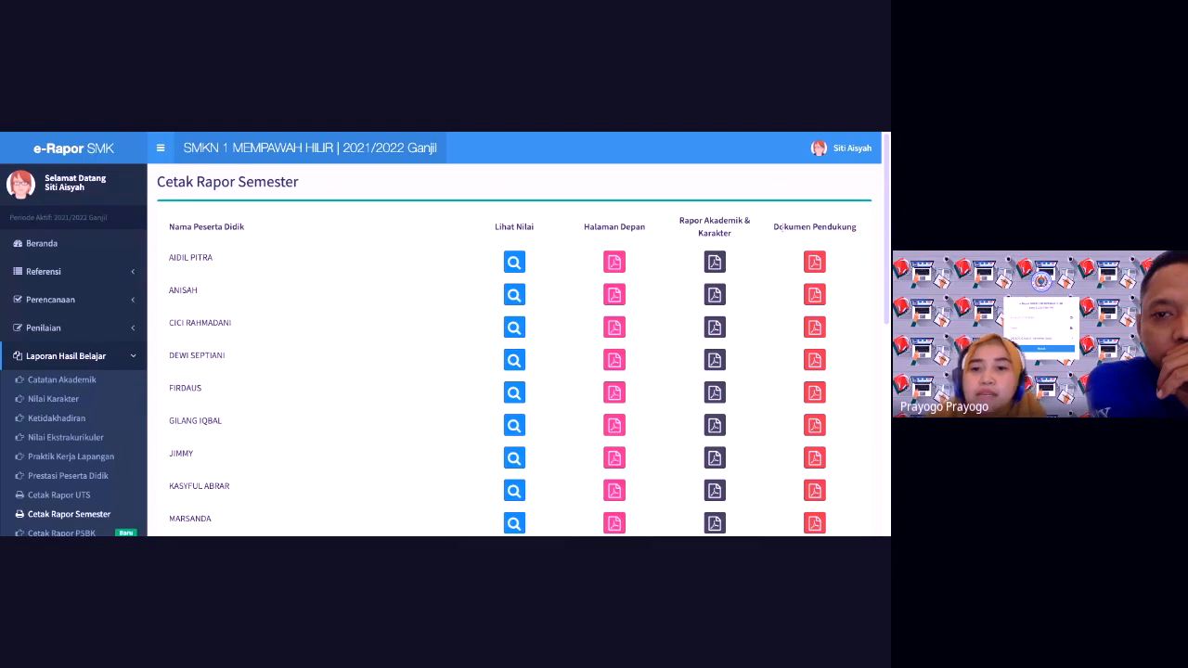
Step: Open Cetak Rapor P5BK from the sidebar
scroll(888, 239, "down", 2)
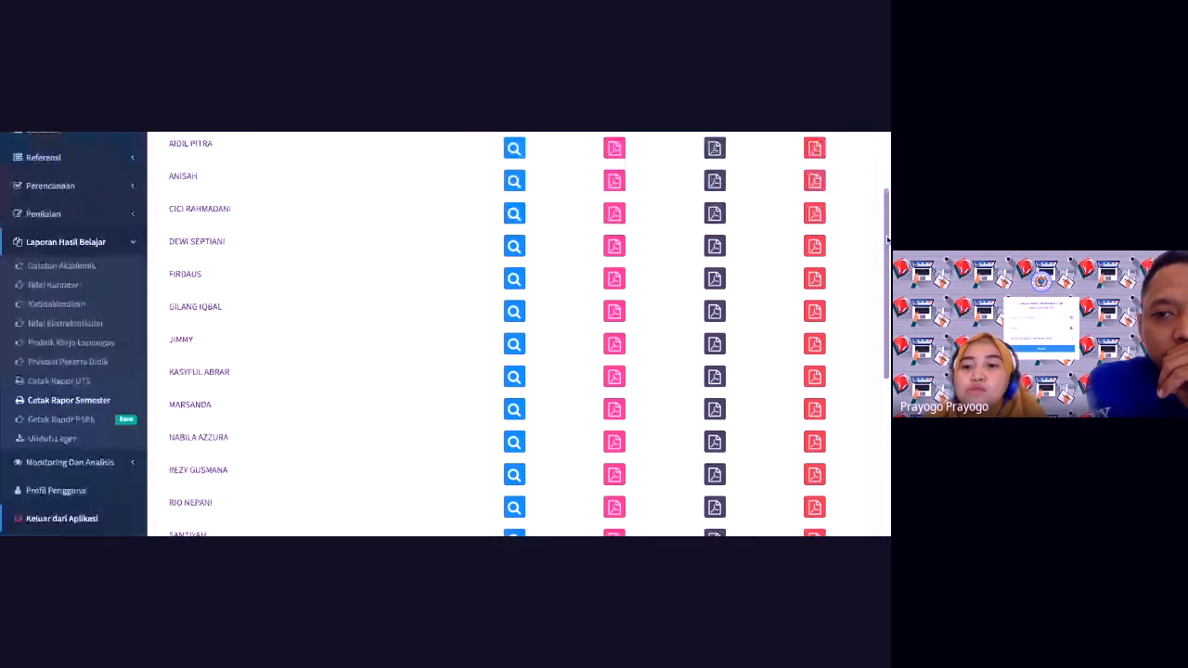
left_click(77, 411)
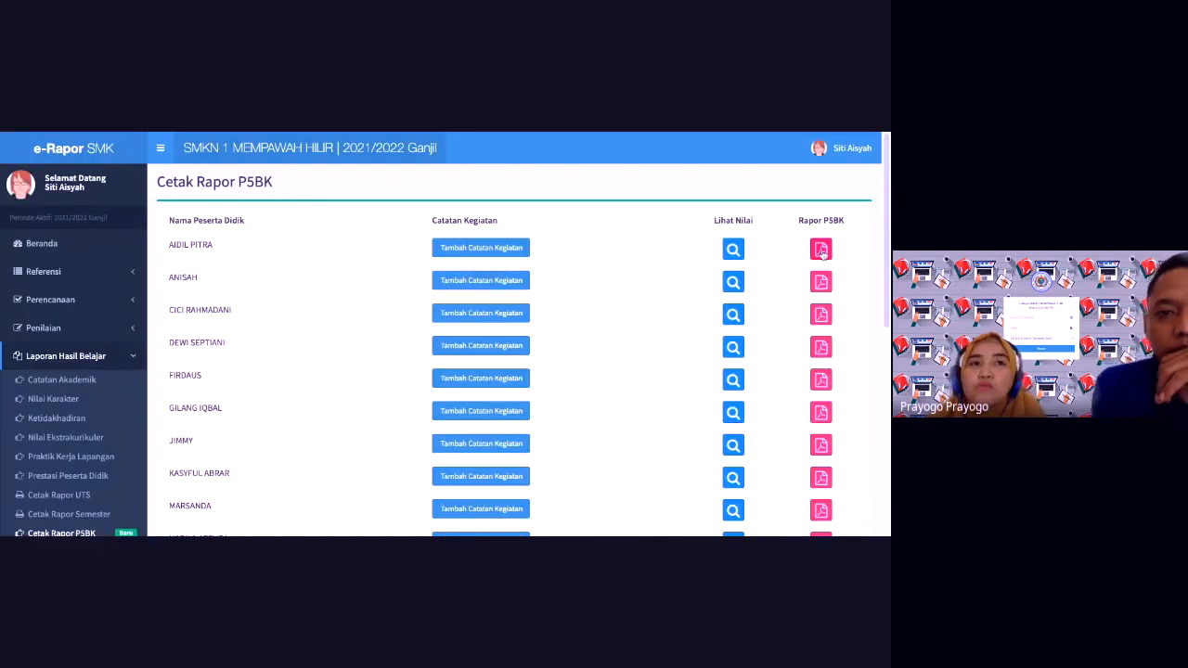
left_click(822, 254)
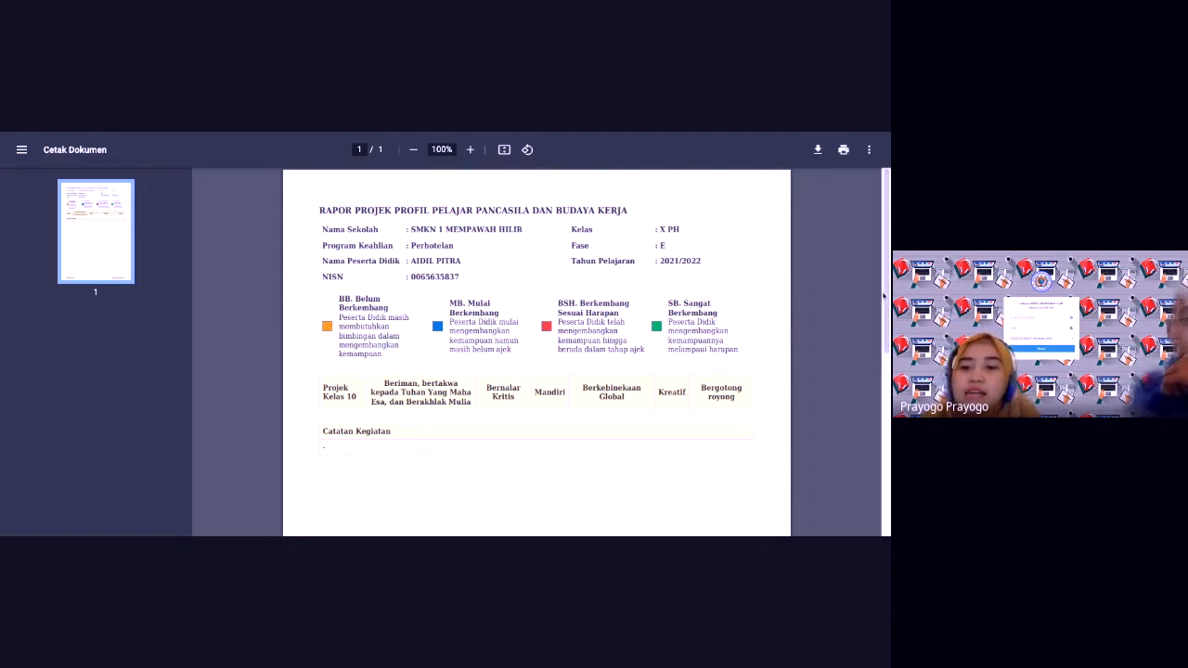
scroll(885, 295, "down", 5)
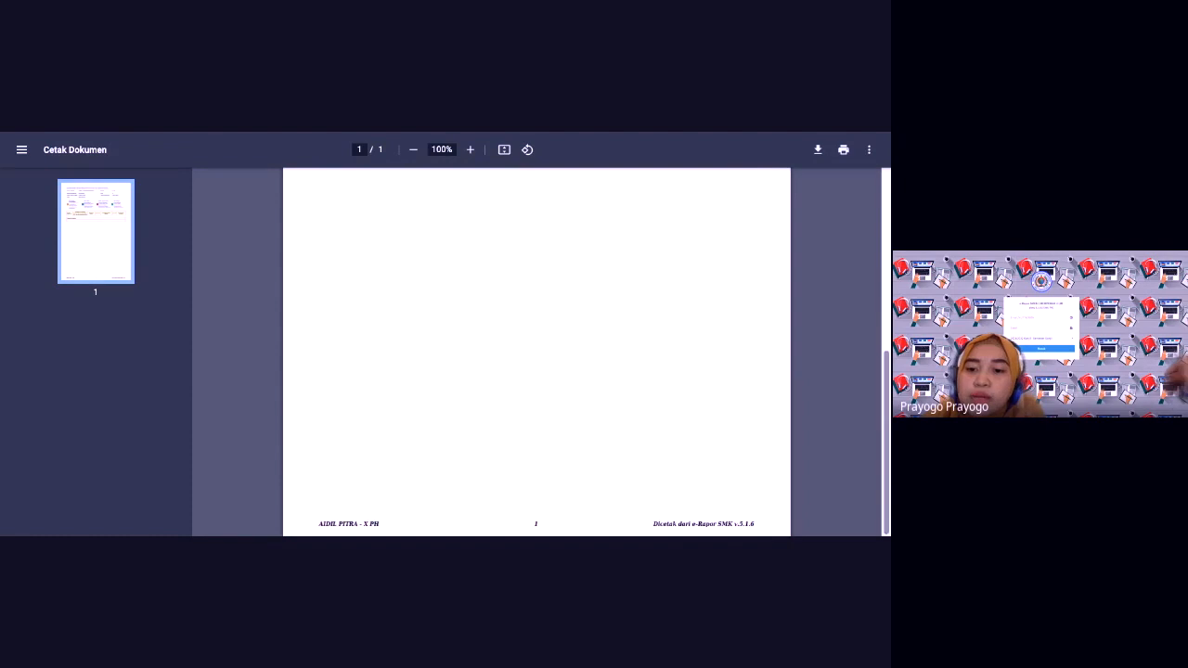
scroll(536, 352, "up", 5)
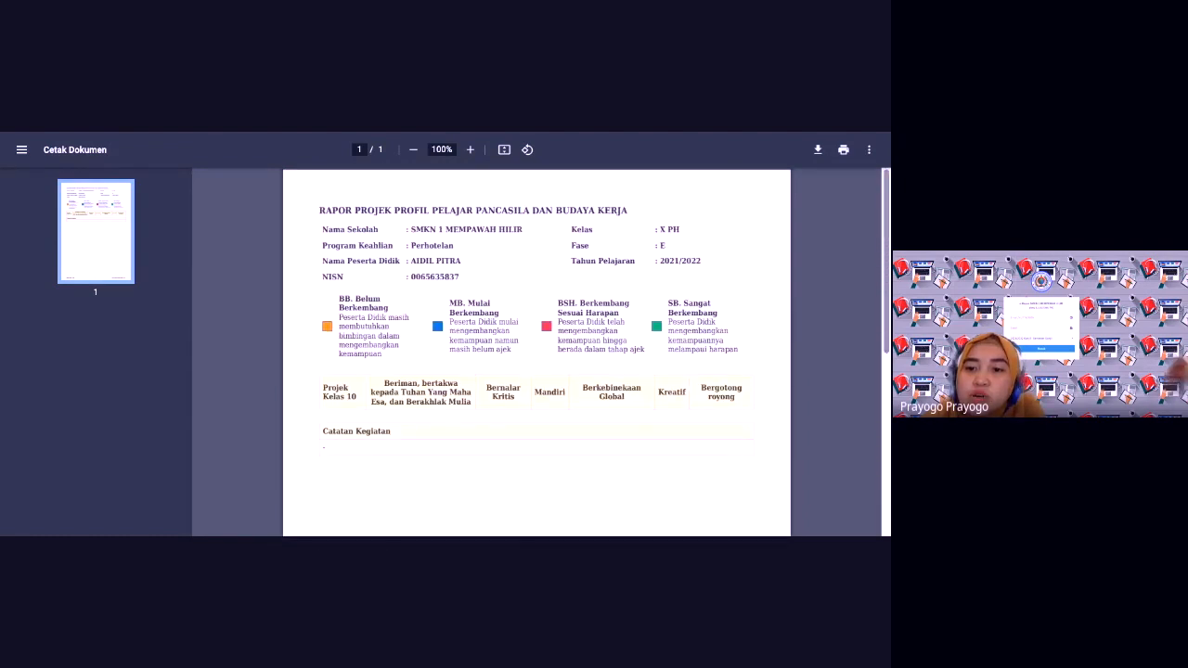
left_click_drag(887, 333, 887, 499)
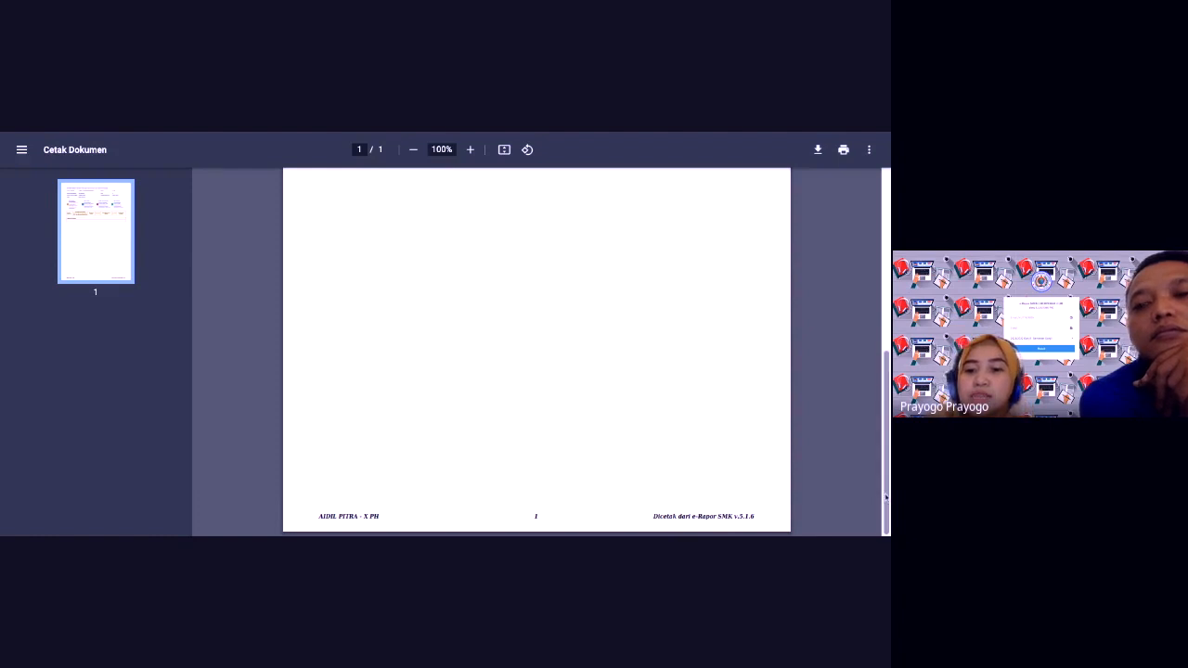
scroll(880, 499, "up", 3)
scroll(536, 353, "up", 3)
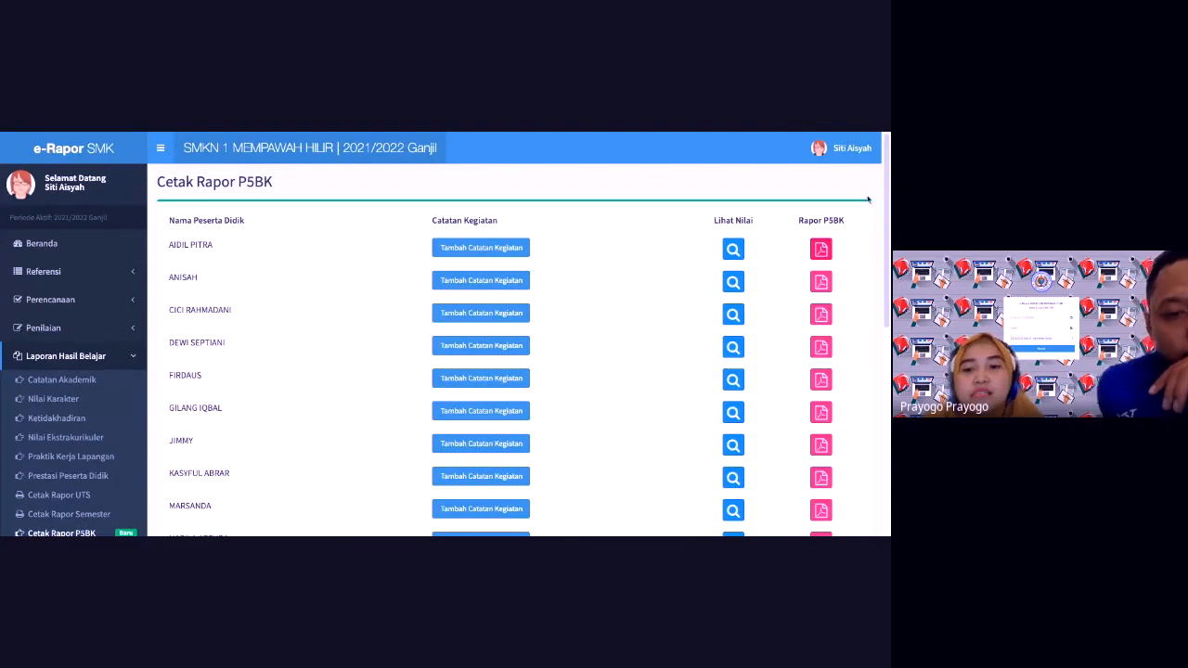
Step: Scroll the P5BK student list down and back up
scroll(863, 279, "down", 3)
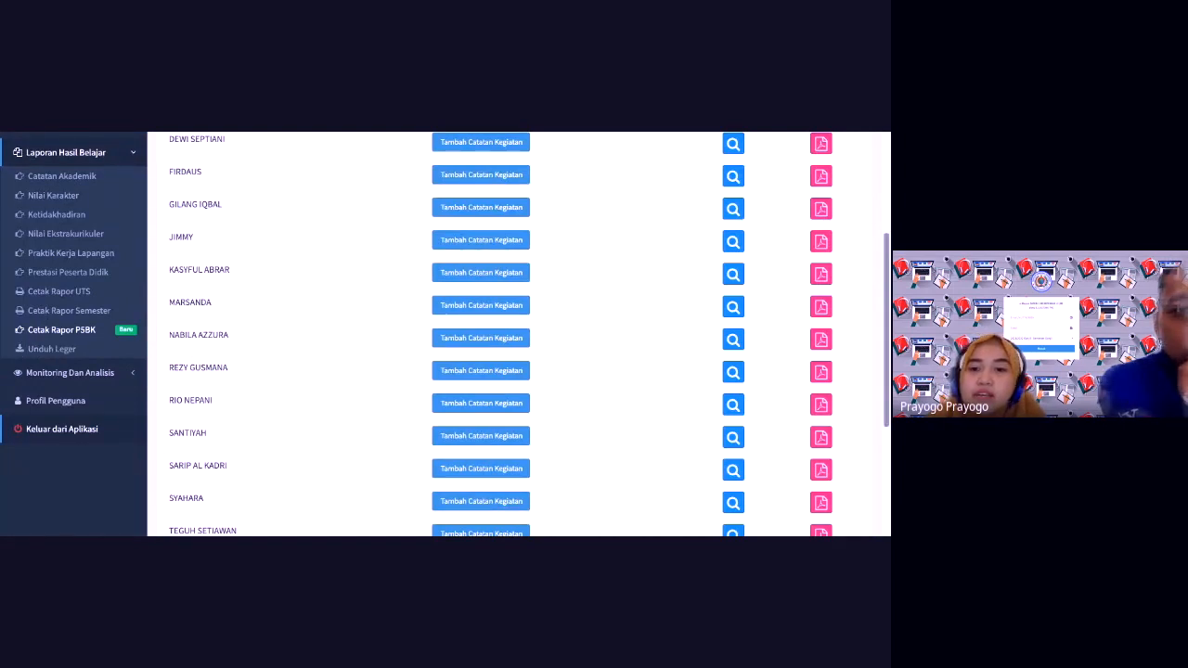
scroll(822, 278, "up", 5)
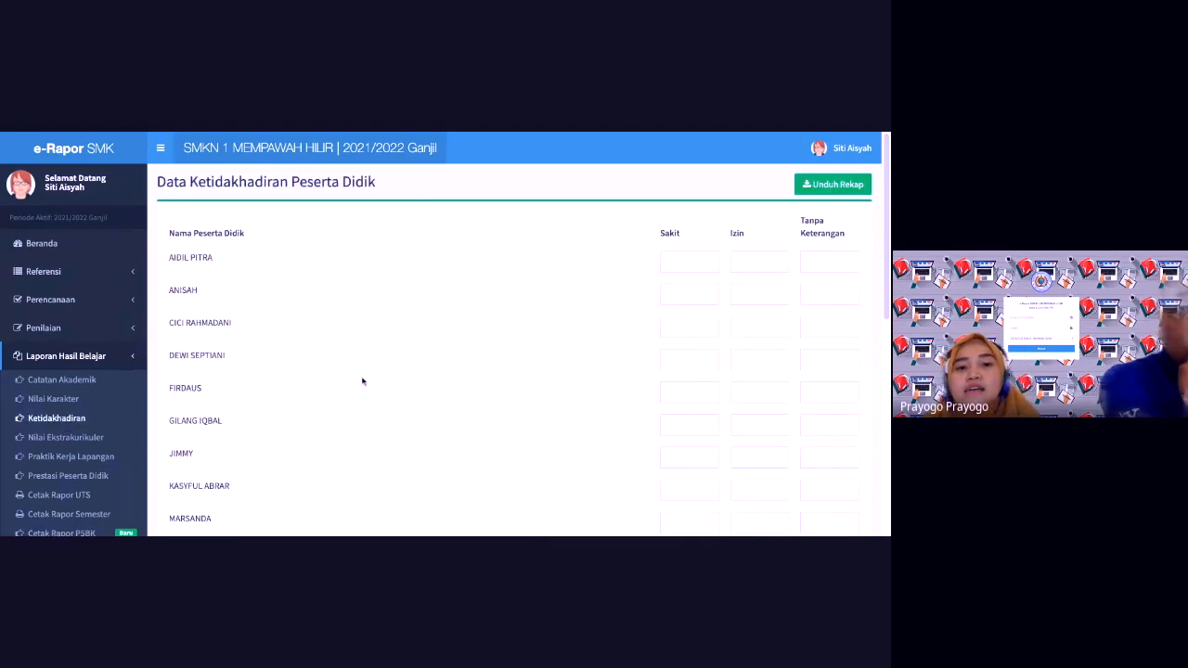
scroll(246, 260, "down", 3)
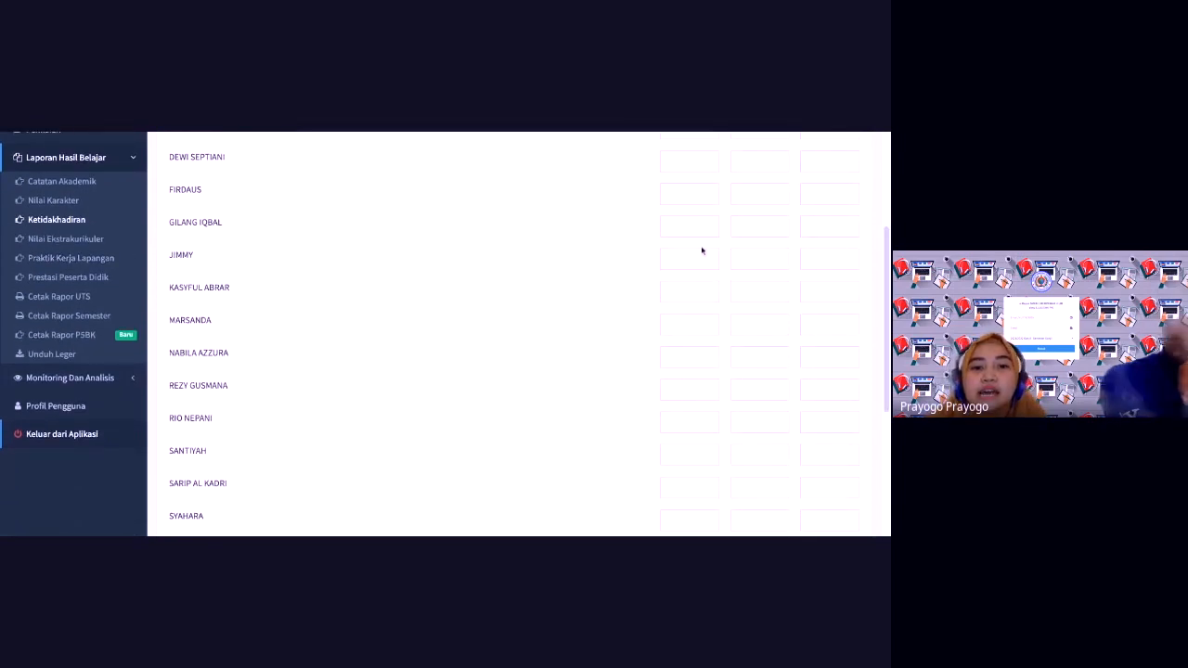
scroll(887, 279, "up", 3)
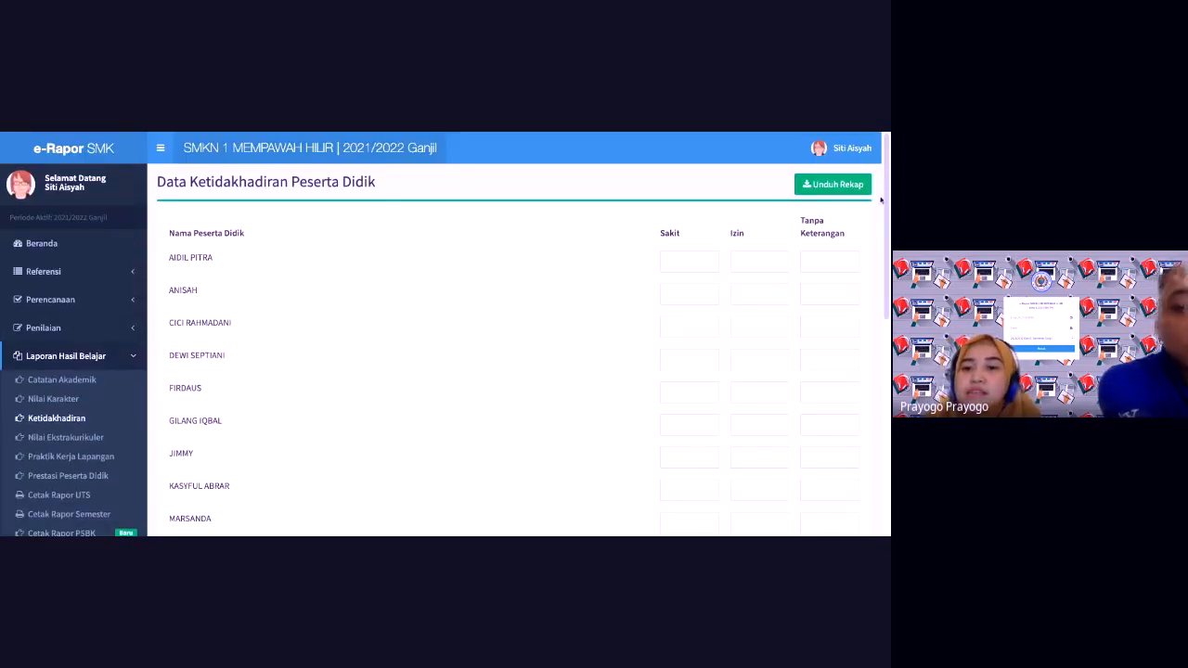
scroll(888, 229, "down", 3)
scroll(888, 228, "down", 2)
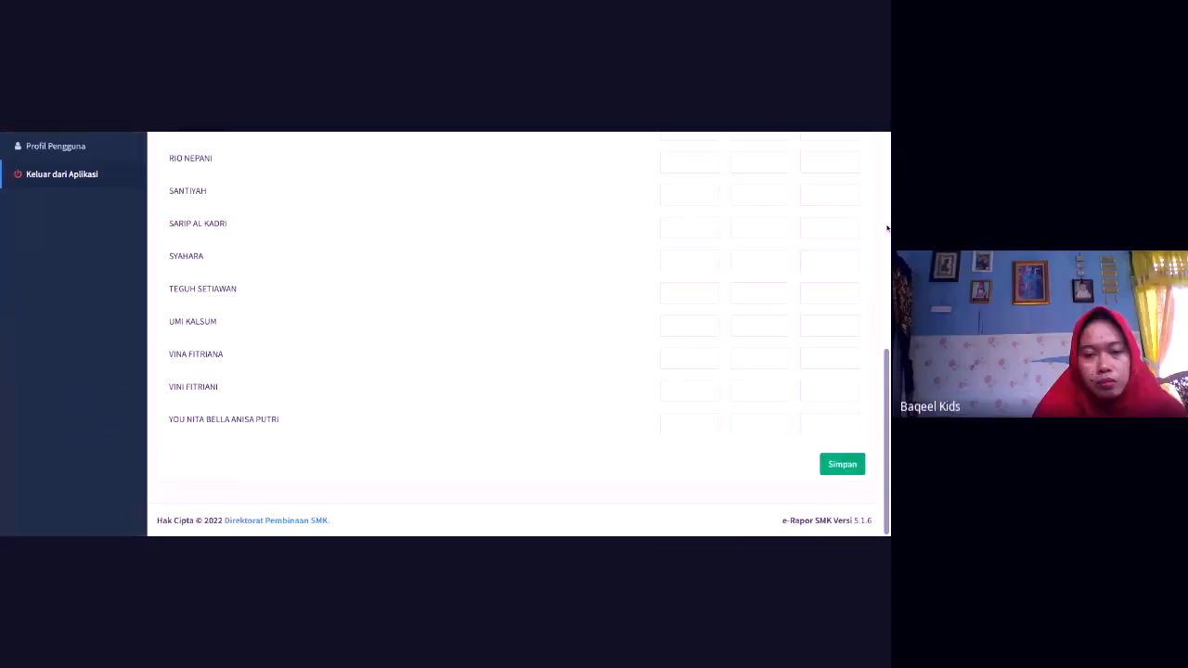
Step: Scroll the page back up to the top
scroll(574, 199, "up", 5)
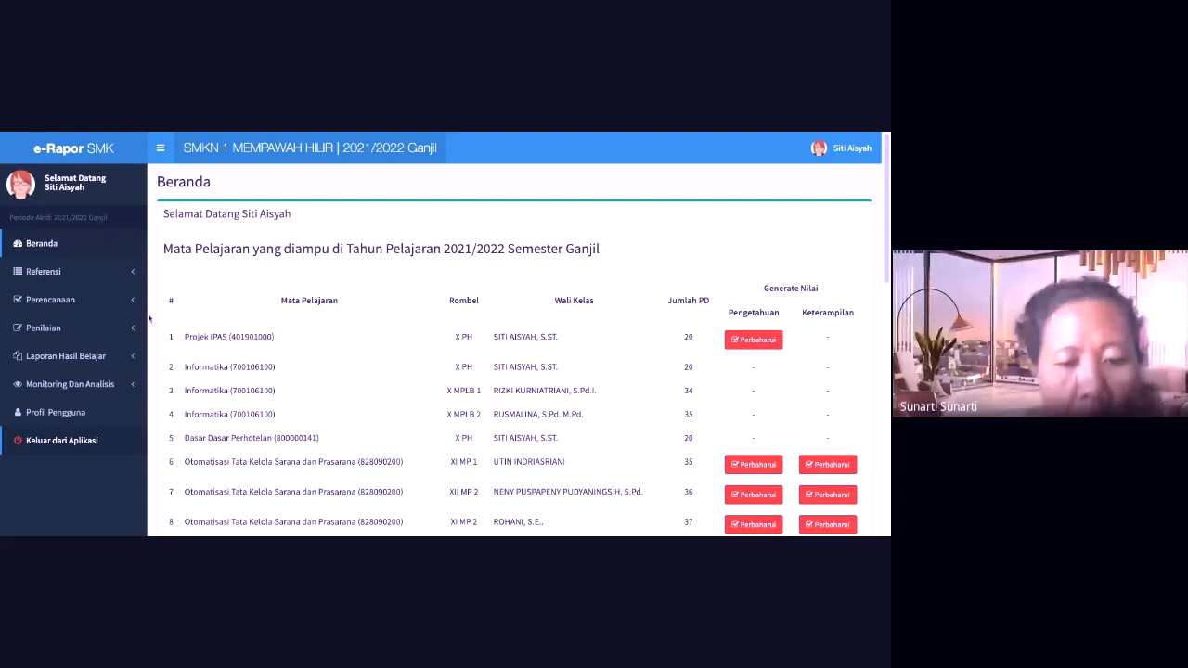
Step: Load the Penilaian Pusat Keunggulan table for Kelas 10, X PH, Projek IPAS (401901000), plan NA
left_click(59, 330)
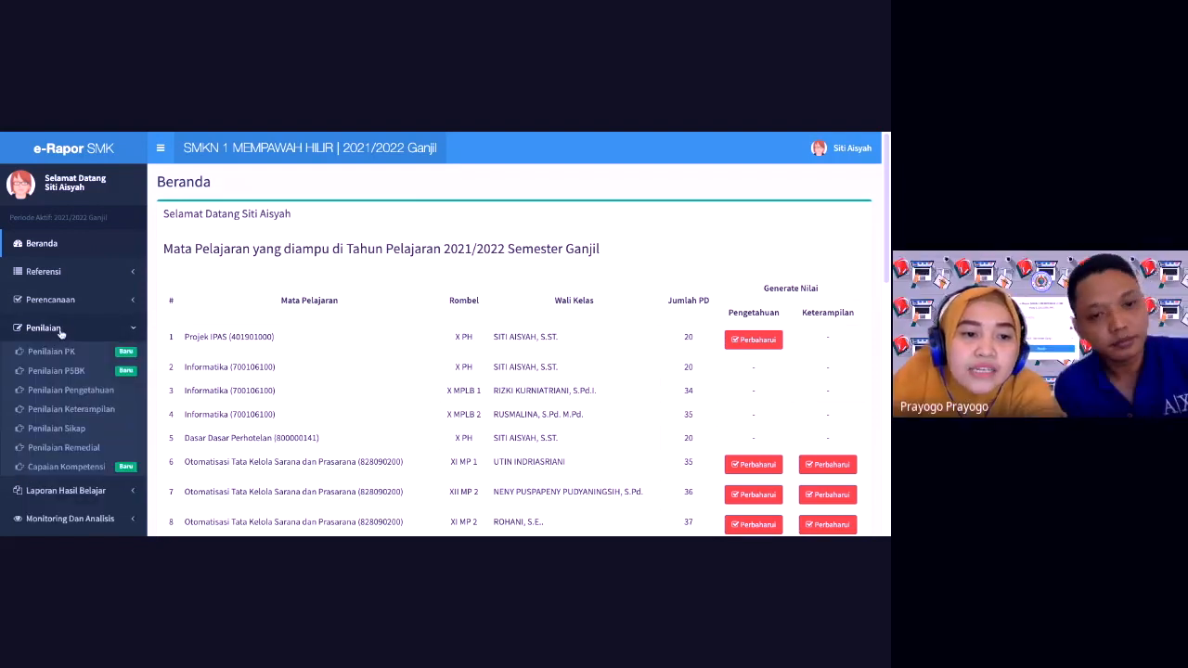
left_click(71, 354)
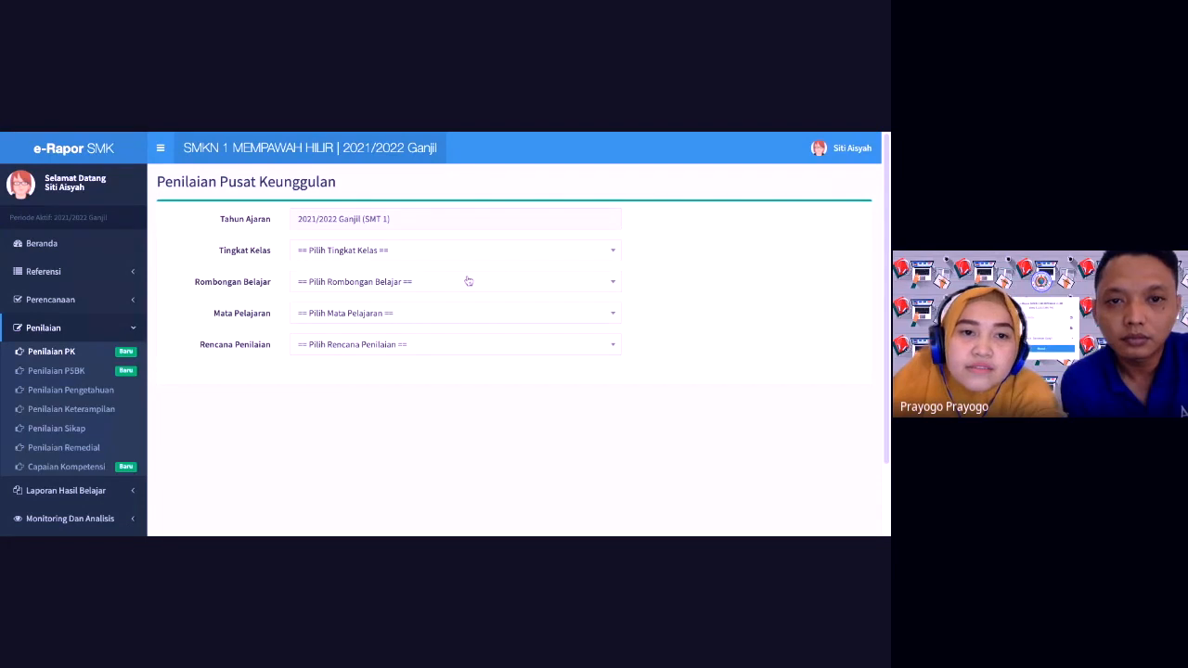
left_click(436, 253)
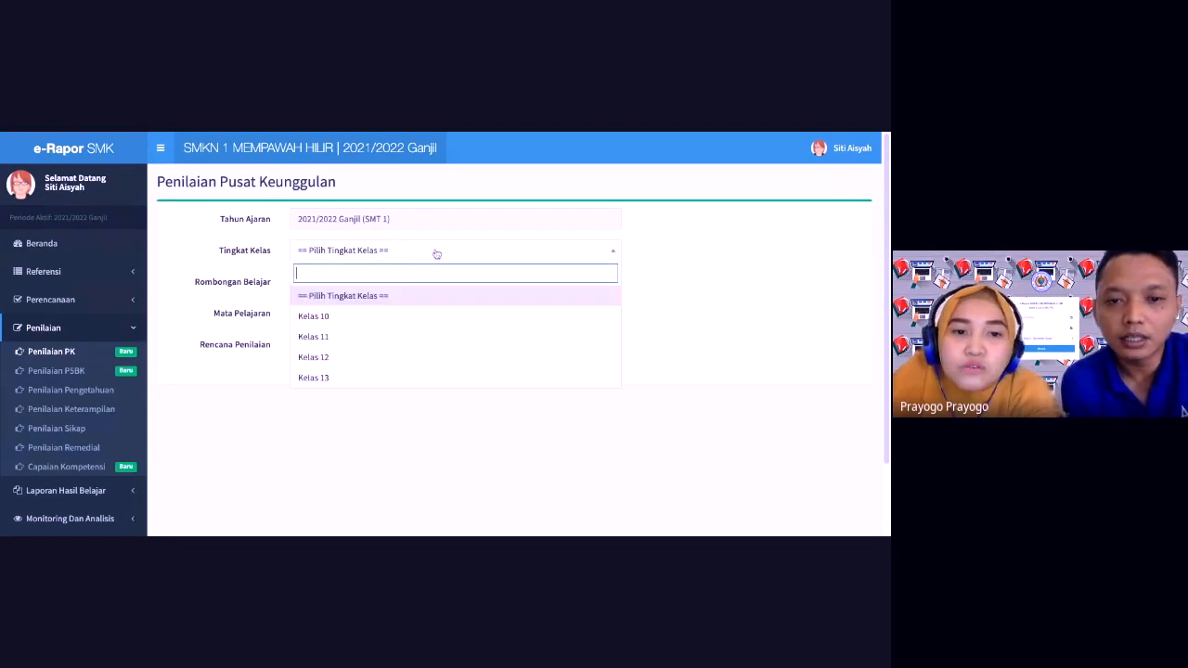
left_click(401, 316)
left_click(388, 283)
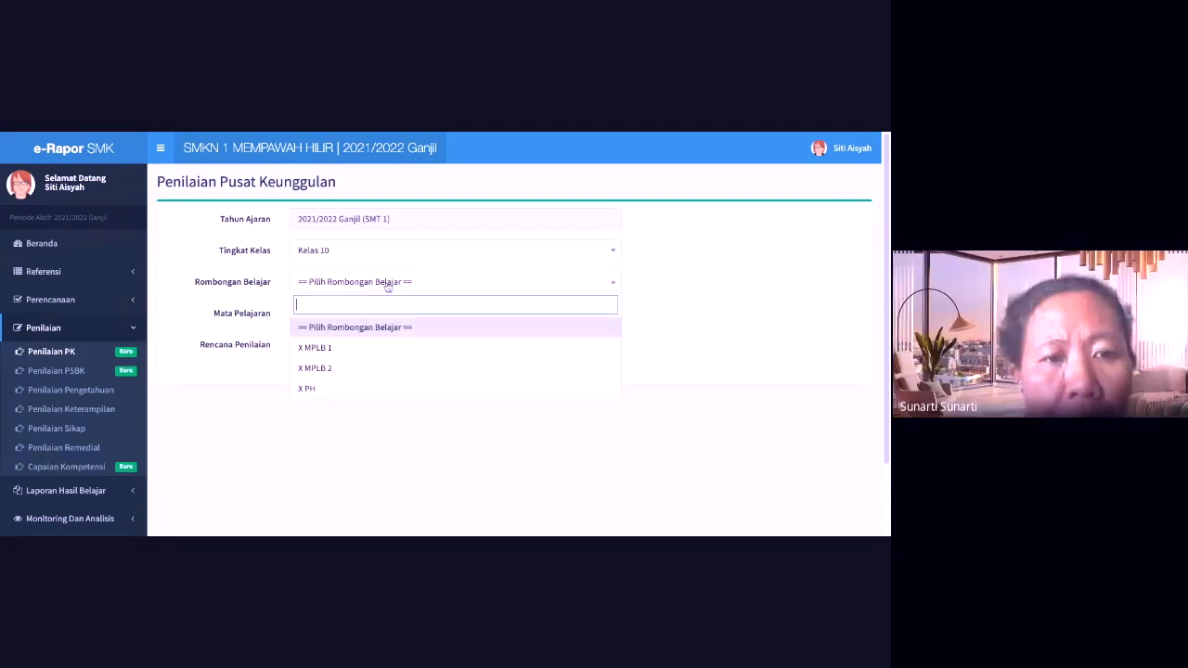
left_click(366, 390)
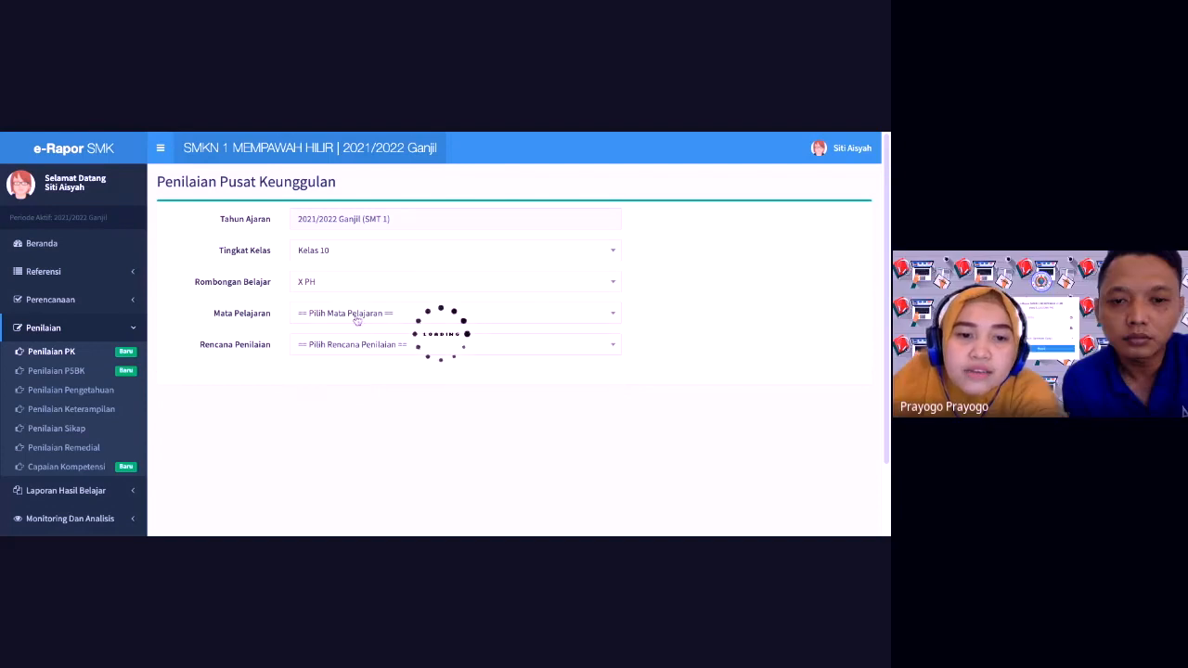
left_click(354, 316)
left_click(342, 382)
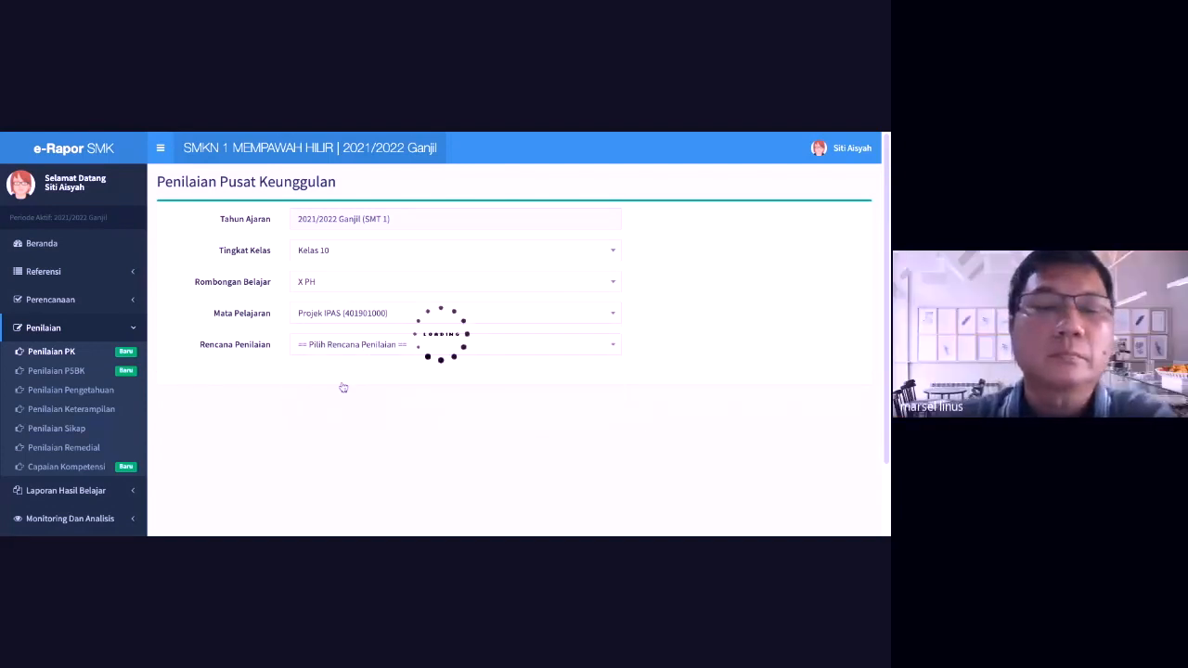
left_click(367, 345)
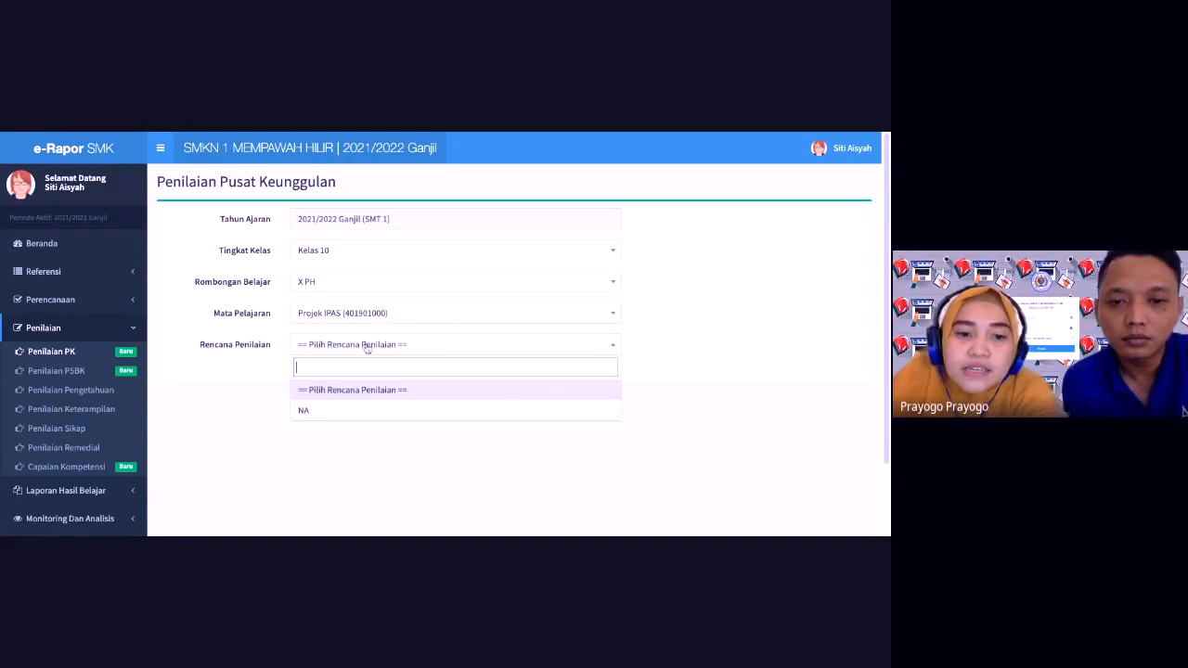
left_click(351, 413)
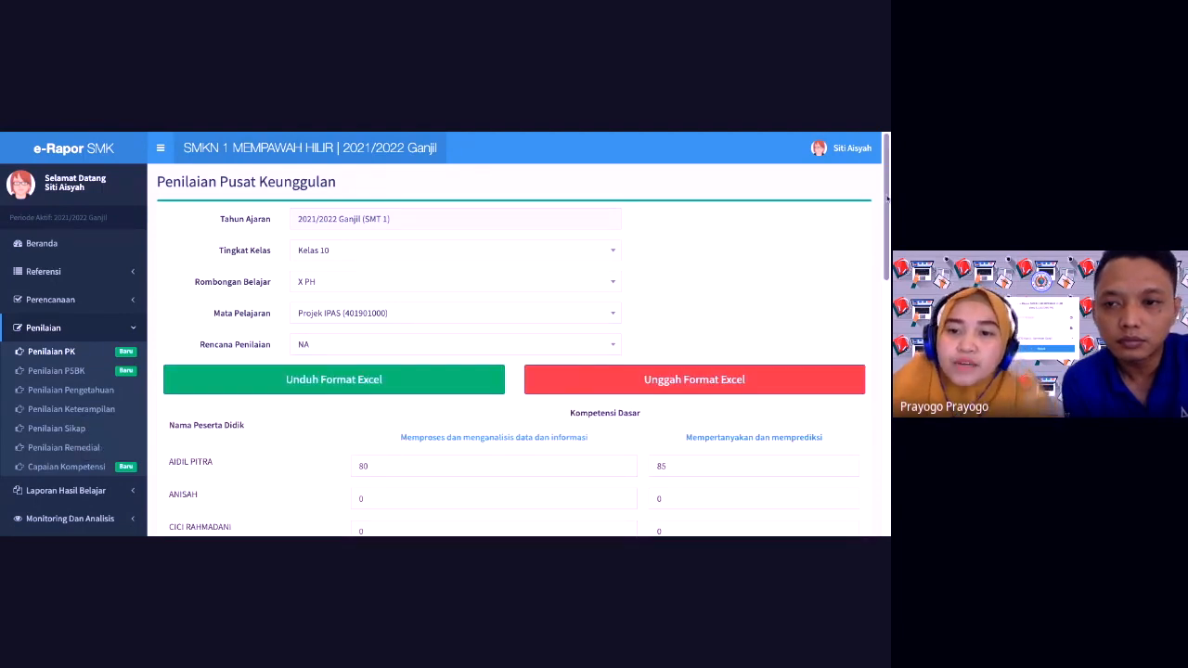
Step: Change the first student's first competency score from 80 to 75
scroll(381, 415, "down", 1)
left_click(389, 415)
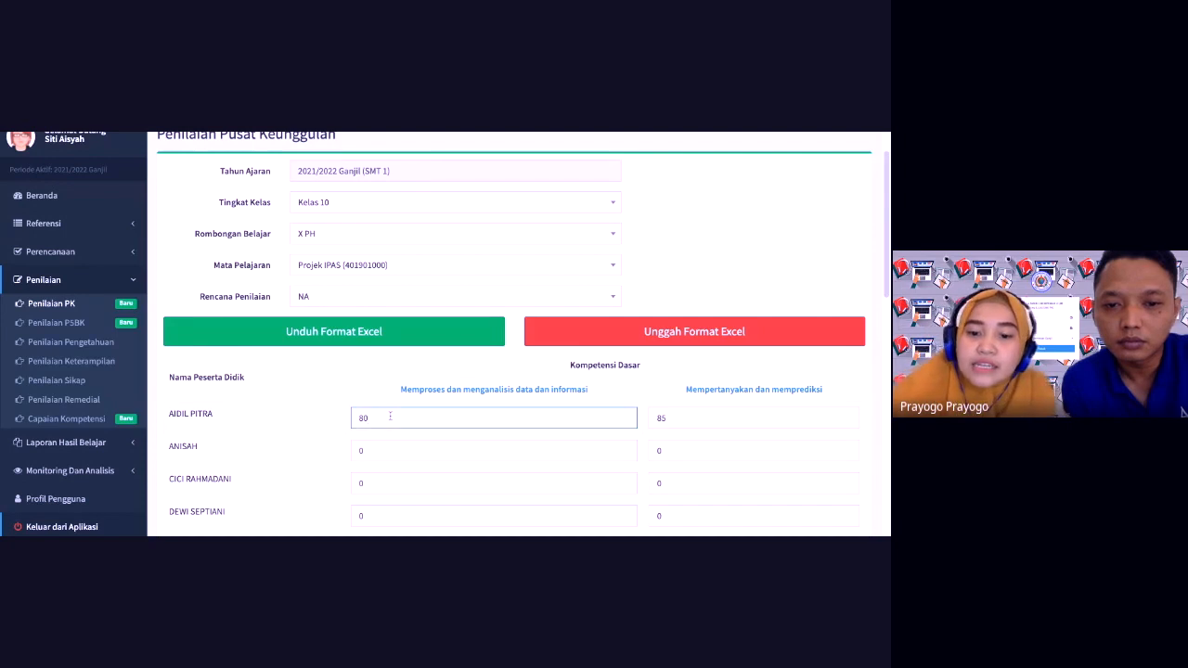
key("BackSpace")
key("BackSpace")
type("75")
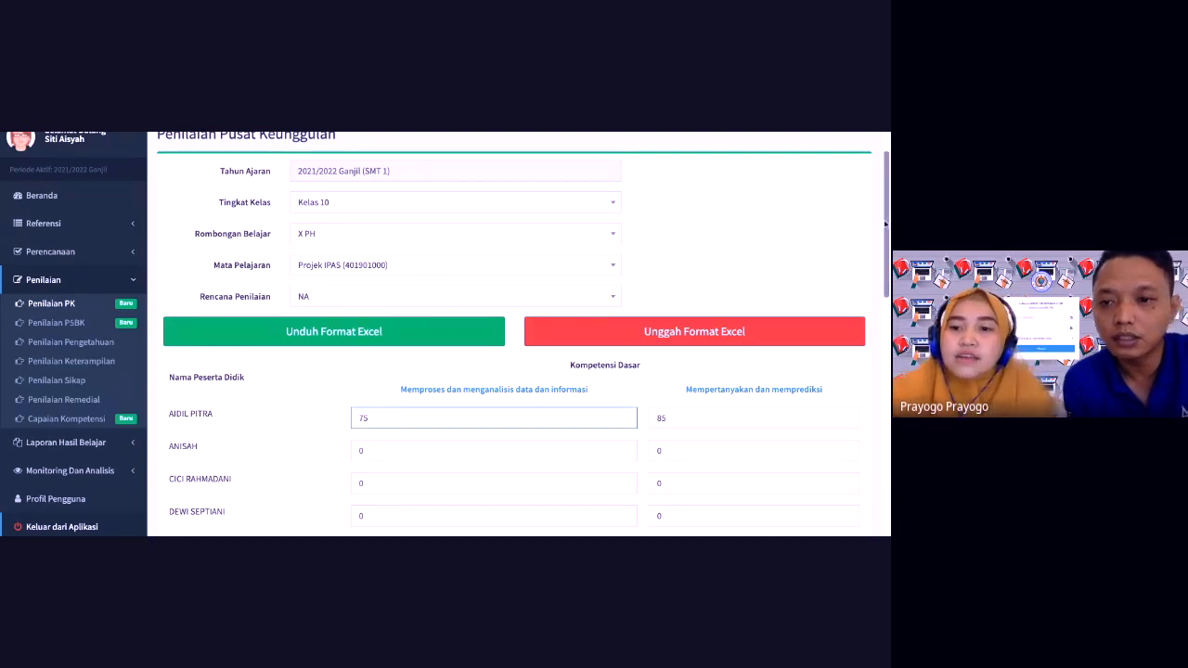
Step: Save the Pusat Keunggulan scores and go to the Capaian Kompetensi page
scroll(518, 334, "down", 4)
scroll(519, 334, "down", 7)
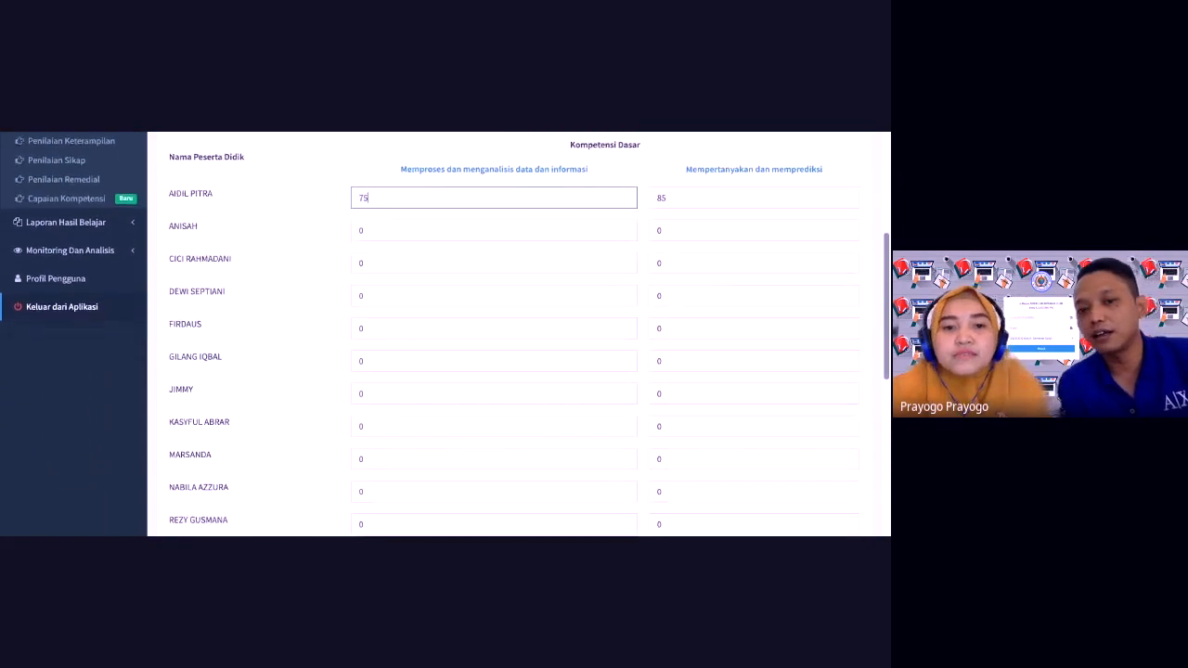
scroll(371, 455, "down", 3)
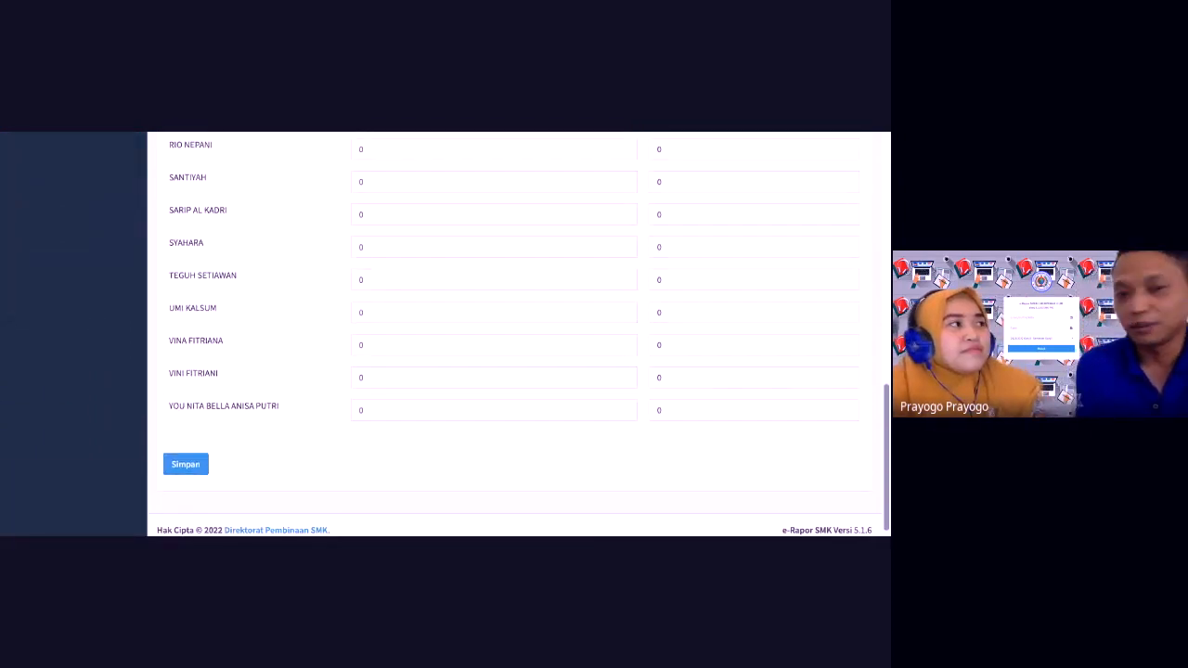
left_click(188, 455)
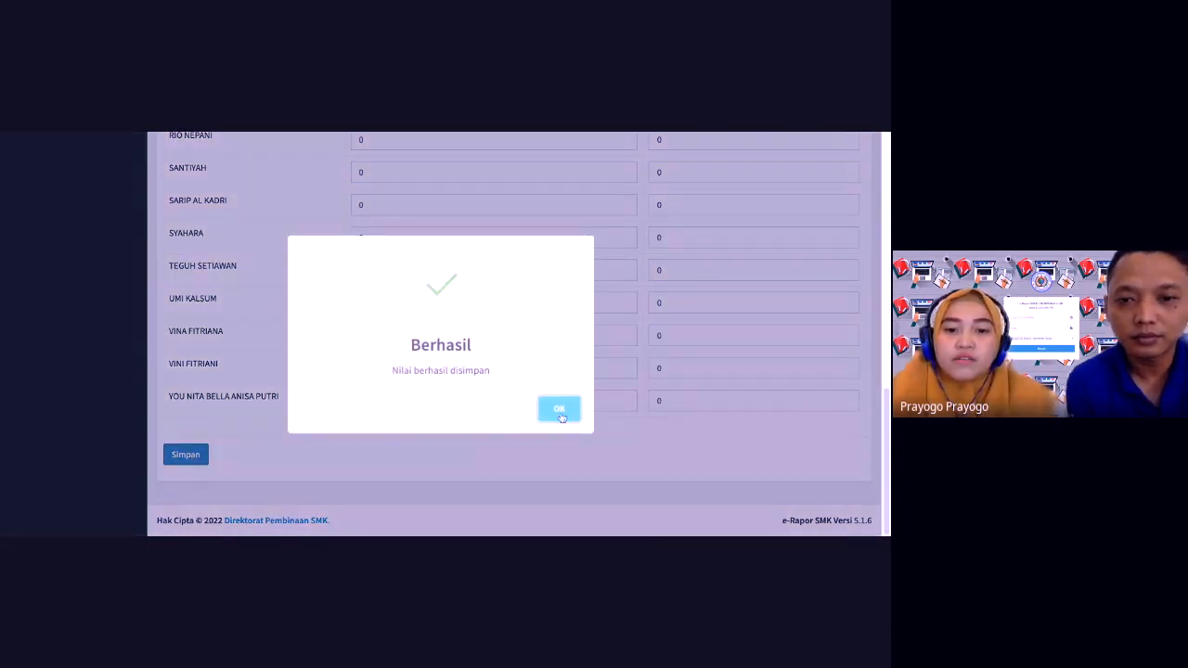
left_click(560, 409)
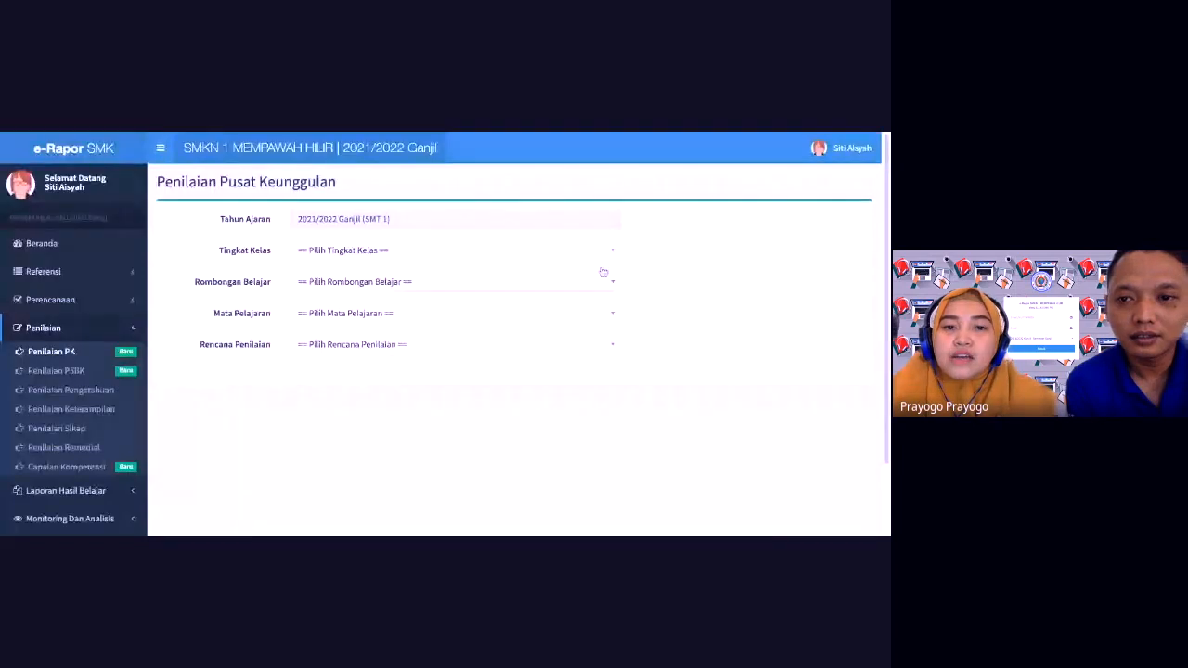
left_click(67, 467)
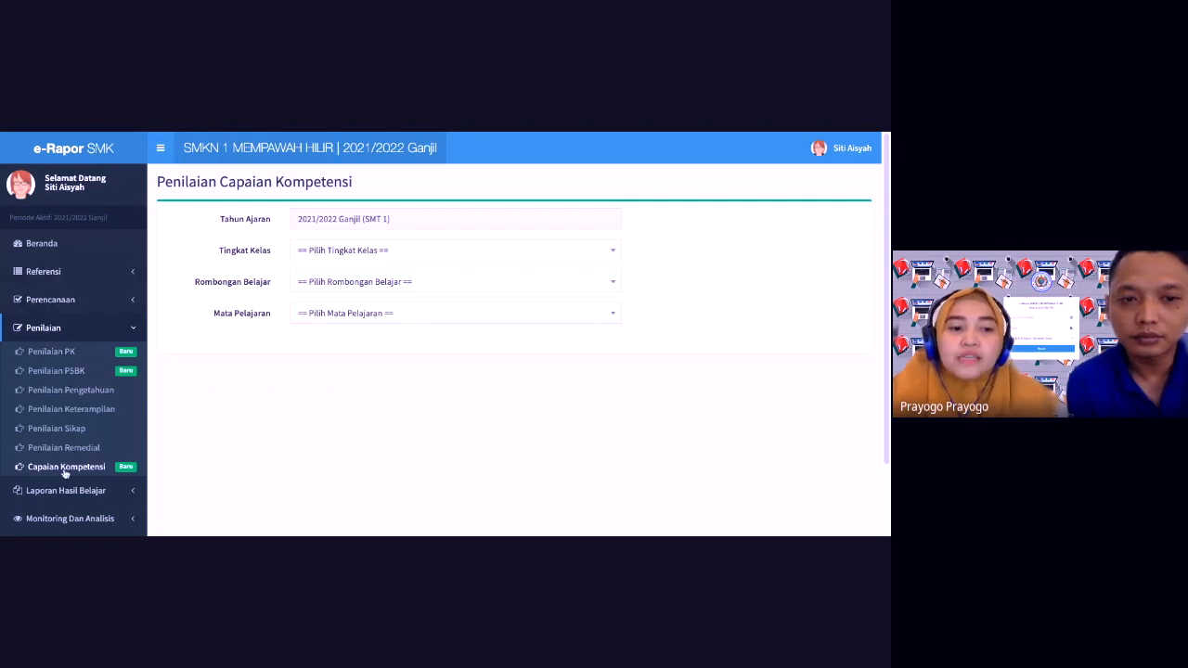
Step: Load Kelas 10, group X PH, subject Projek IPAS on the Capaian Kompetensi page
left_click(381, 254)
left_click(382, 255)
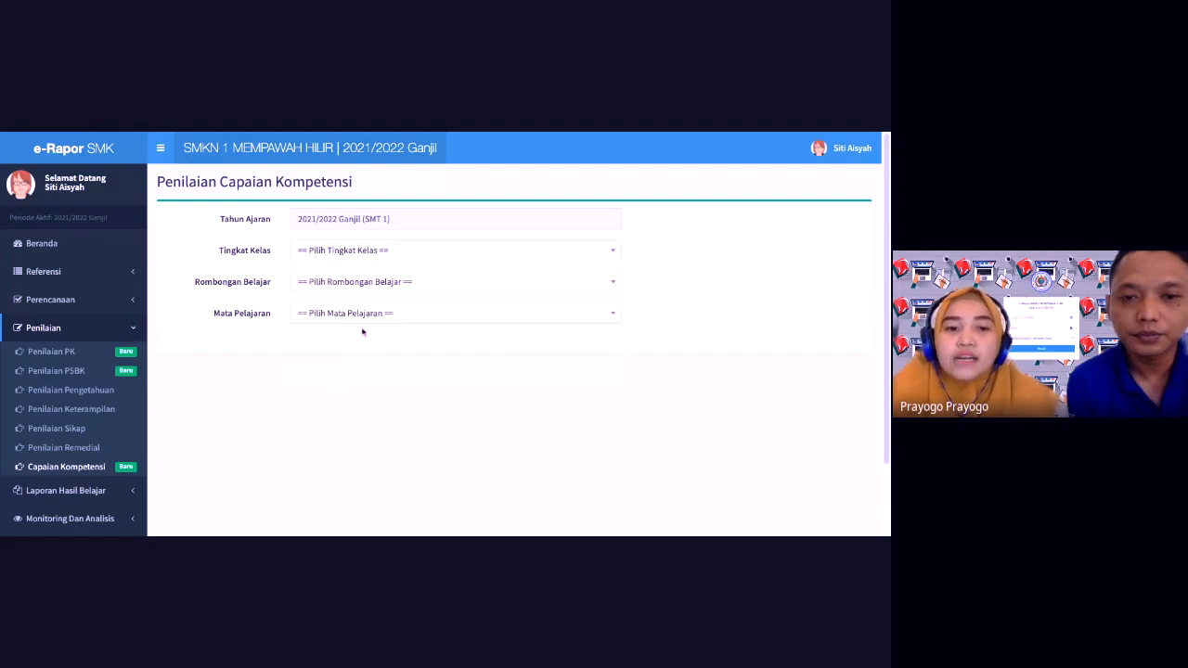
left_click(343, 251)
left_click(333, 317)
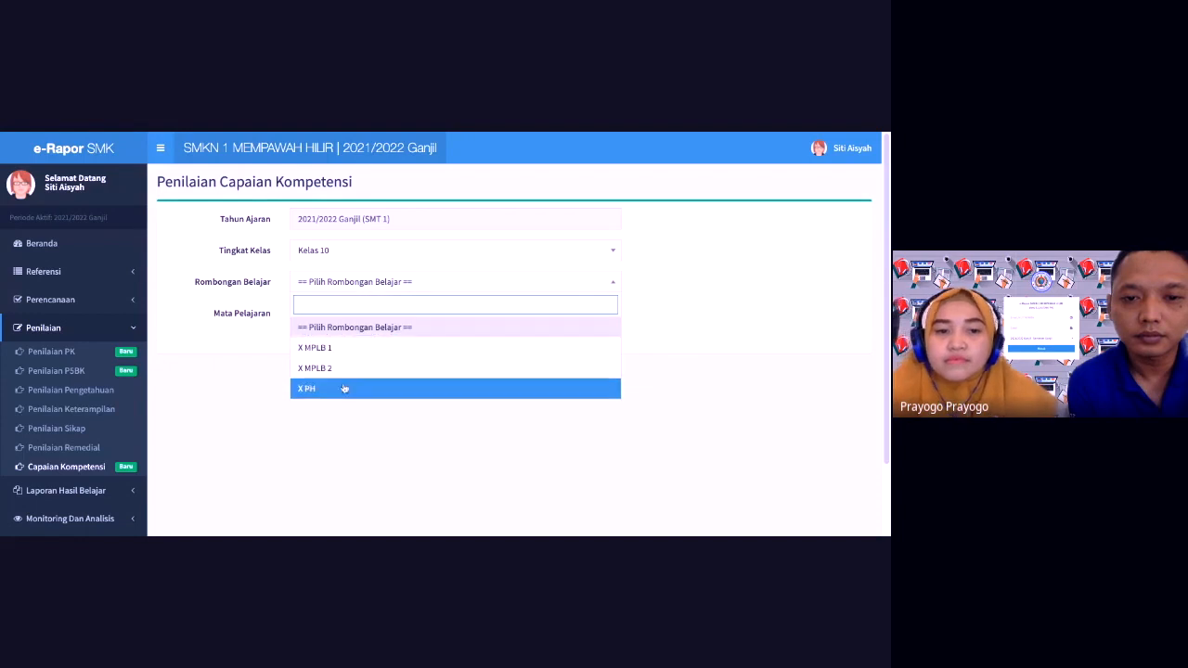
left_click(341, 388)
left_click(358, 316)
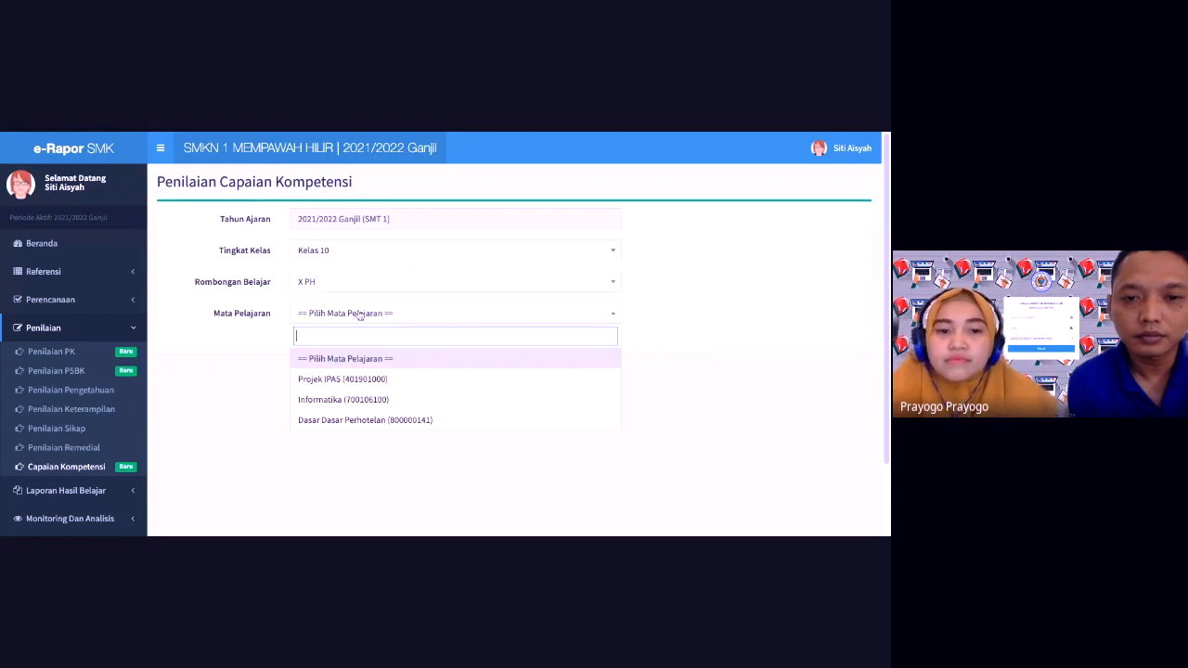
left_click(361, 374)
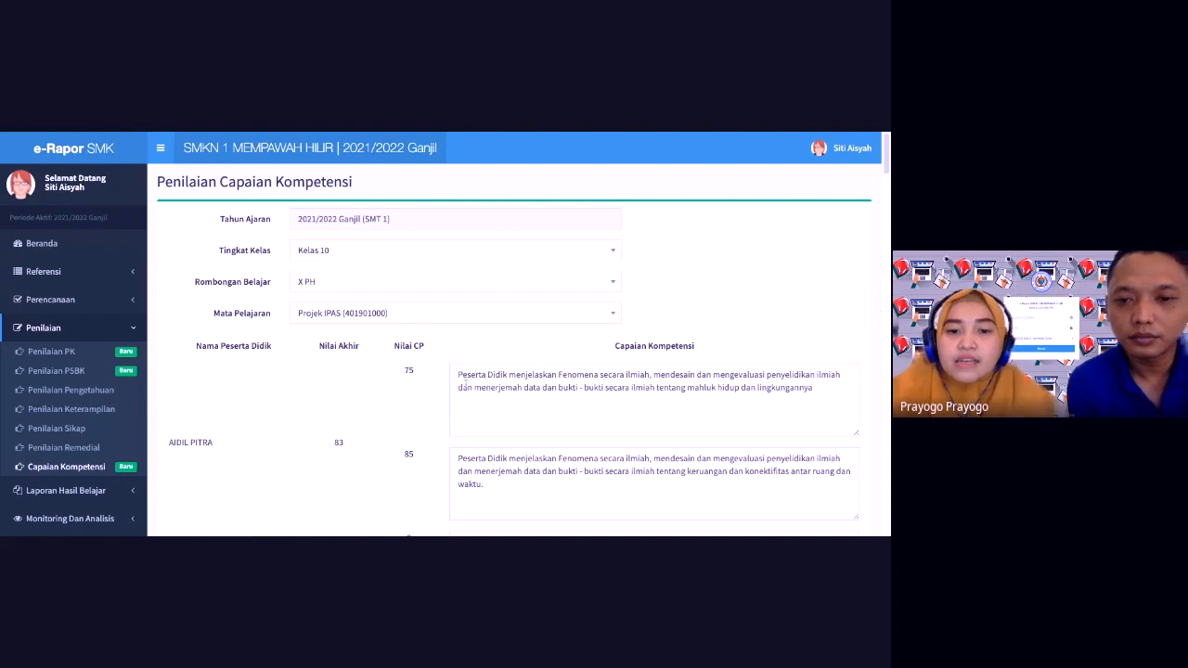
Step: Rewrite the first description as 'Peserta Didik belum dapat mencapai tujuan pembelajaran'
left_click(457, 375)
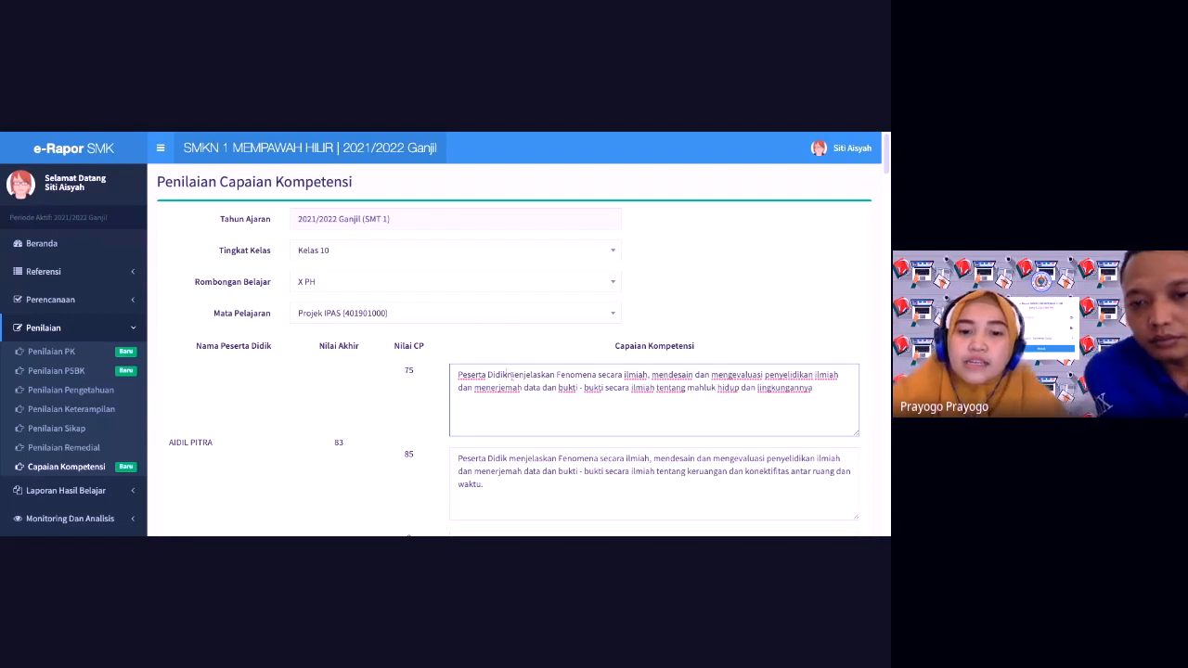
key("BackSpace")
key("BackSpace")
key("BackSpace")
key("BackSpace")
key("BackSpace")
key("BackSpace")
key("BackSpace")
key("BackSpace")
key("BackSpace")
key("BackSpace")
key("BackSpace")
key("BackSpace")
key("BackSpace")
key("BackSpace")
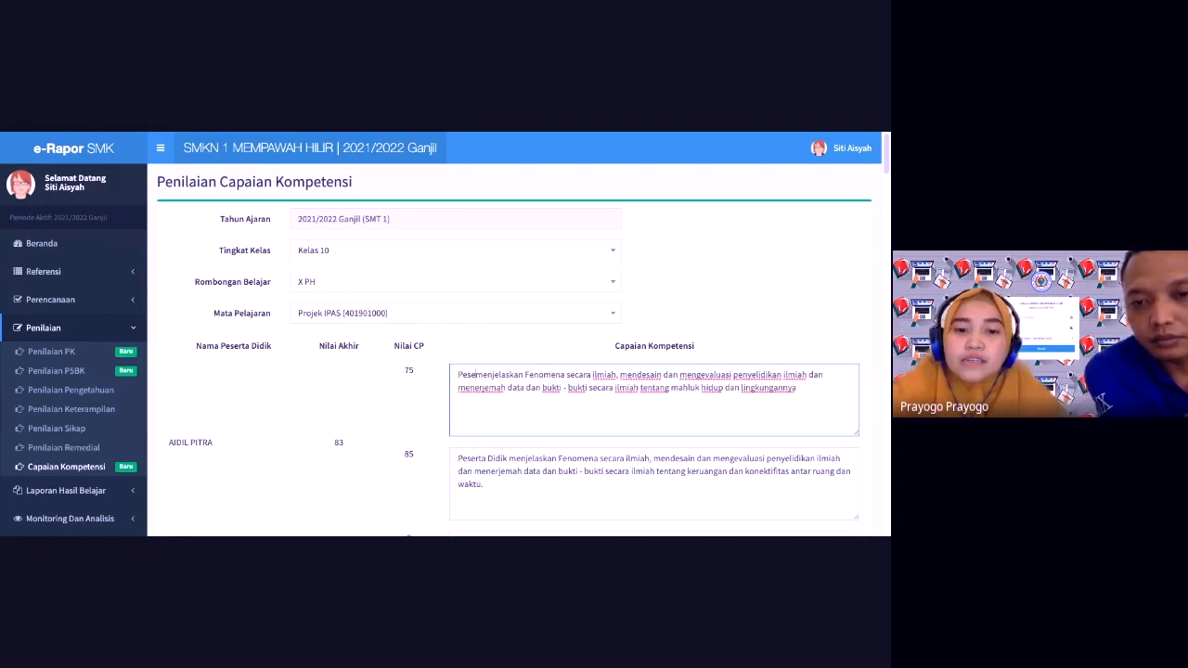
type("peserta")
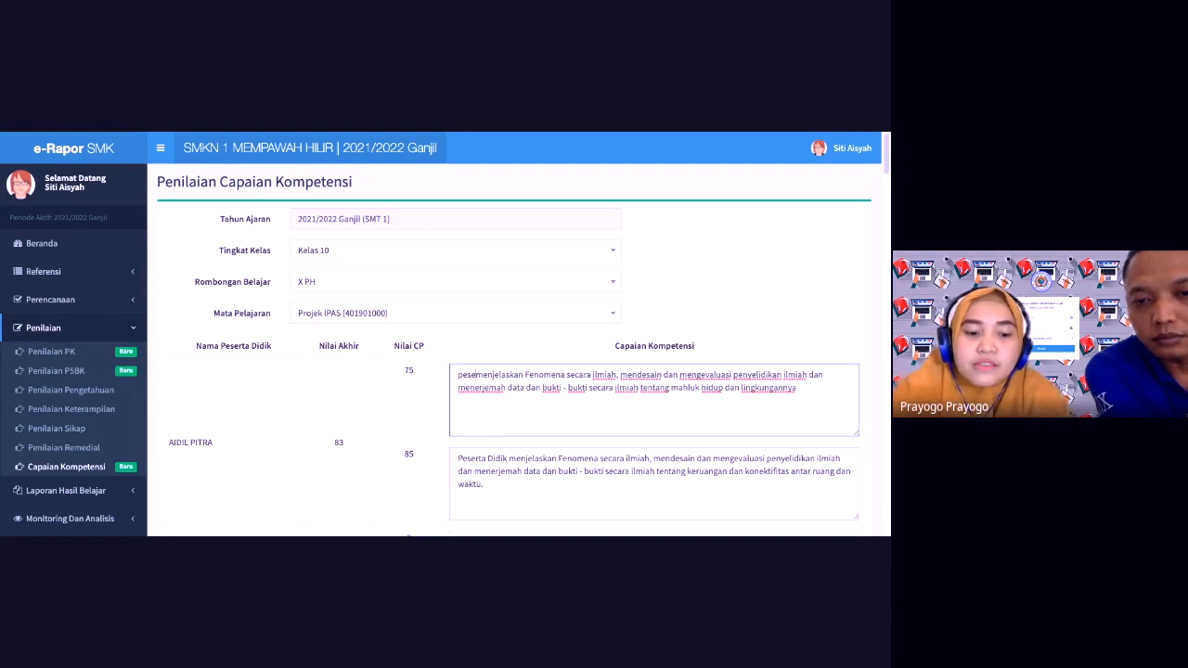
key("BackSpace")
key("BackSpace")
key("BackSpace")
key("BackSpace")
key("BackSpace")
key("BackSpace")
key("BackSpace")
key("BackSpace")
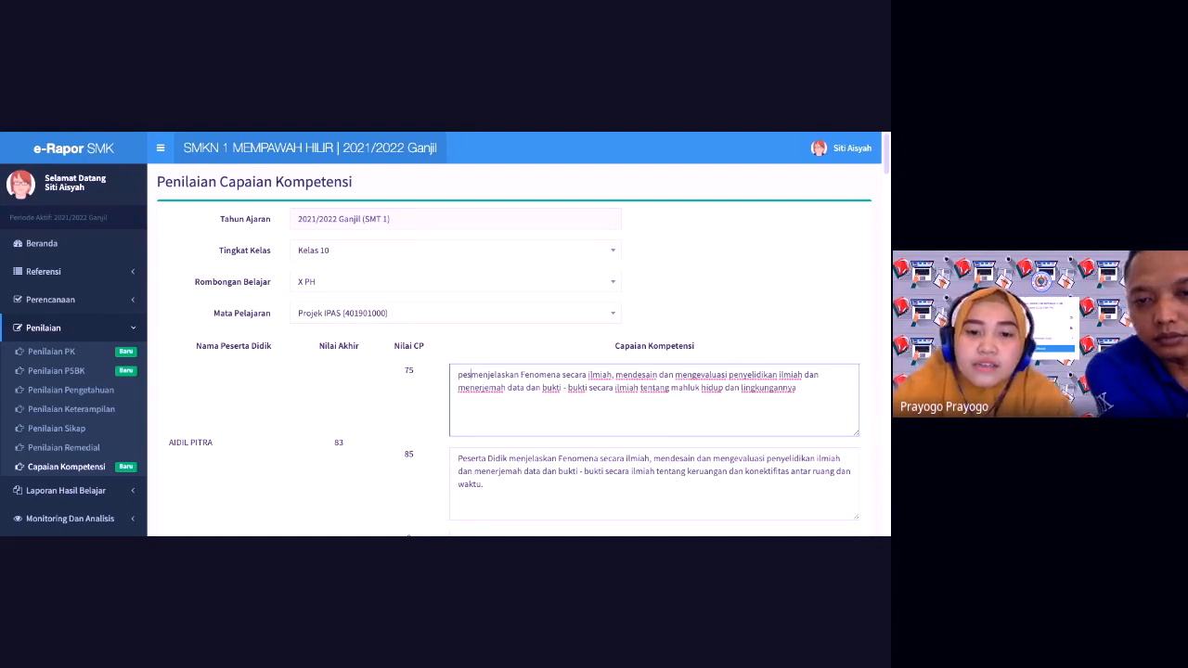
type("Peserta D")
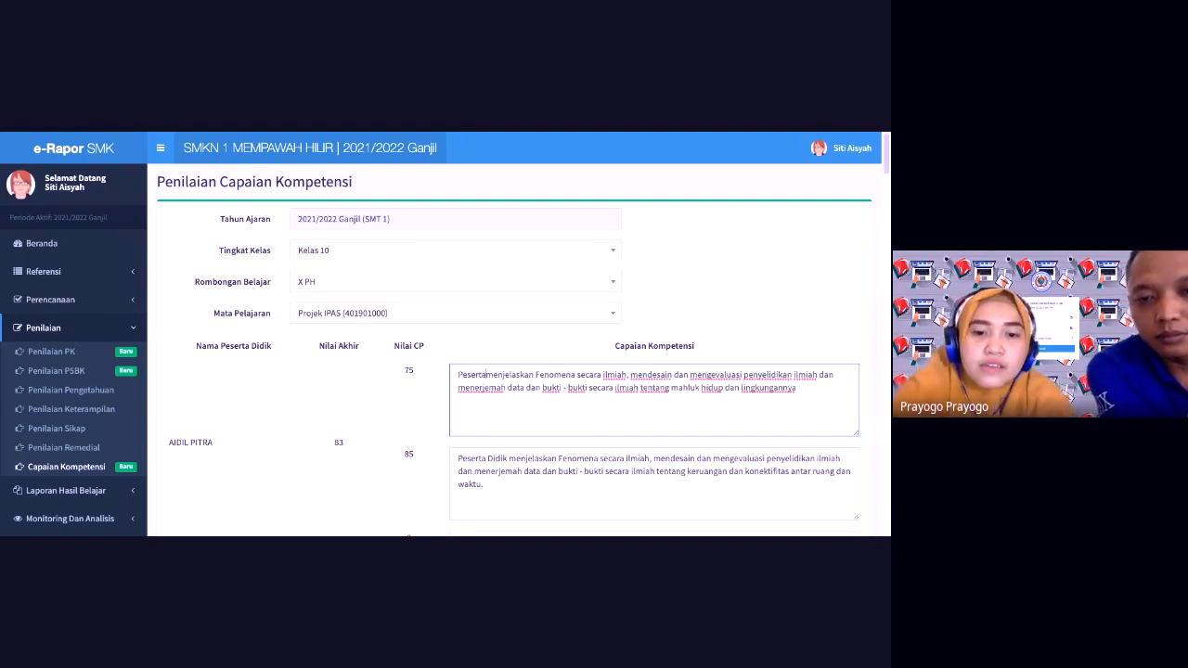
type("idi")
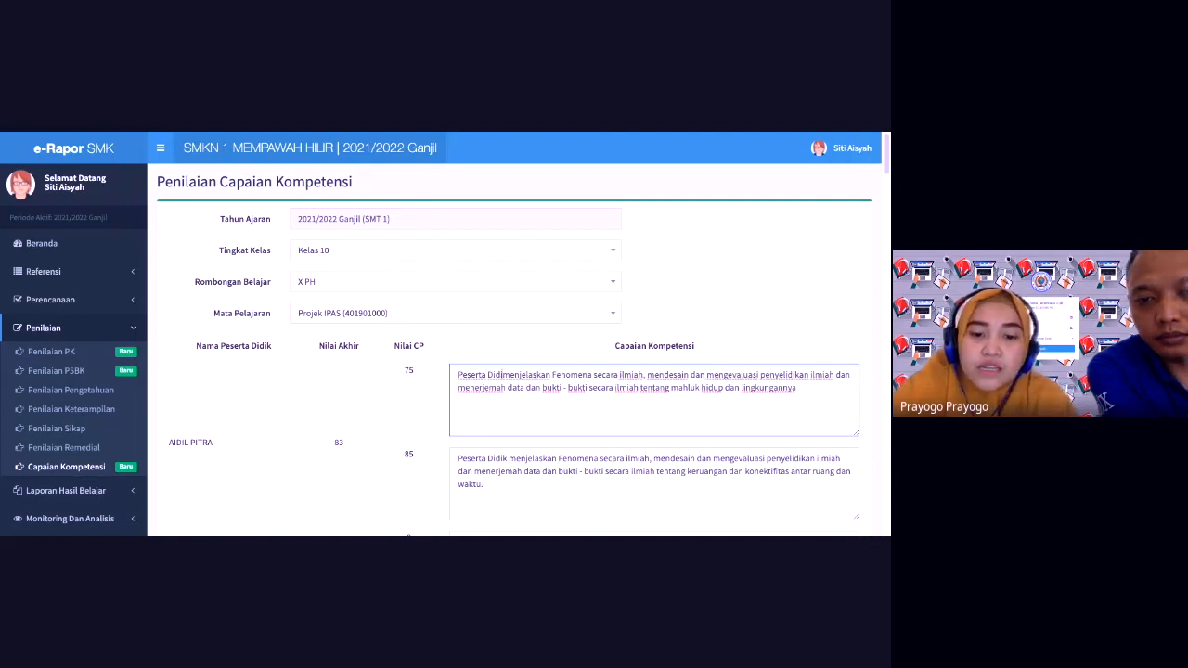
type("k")
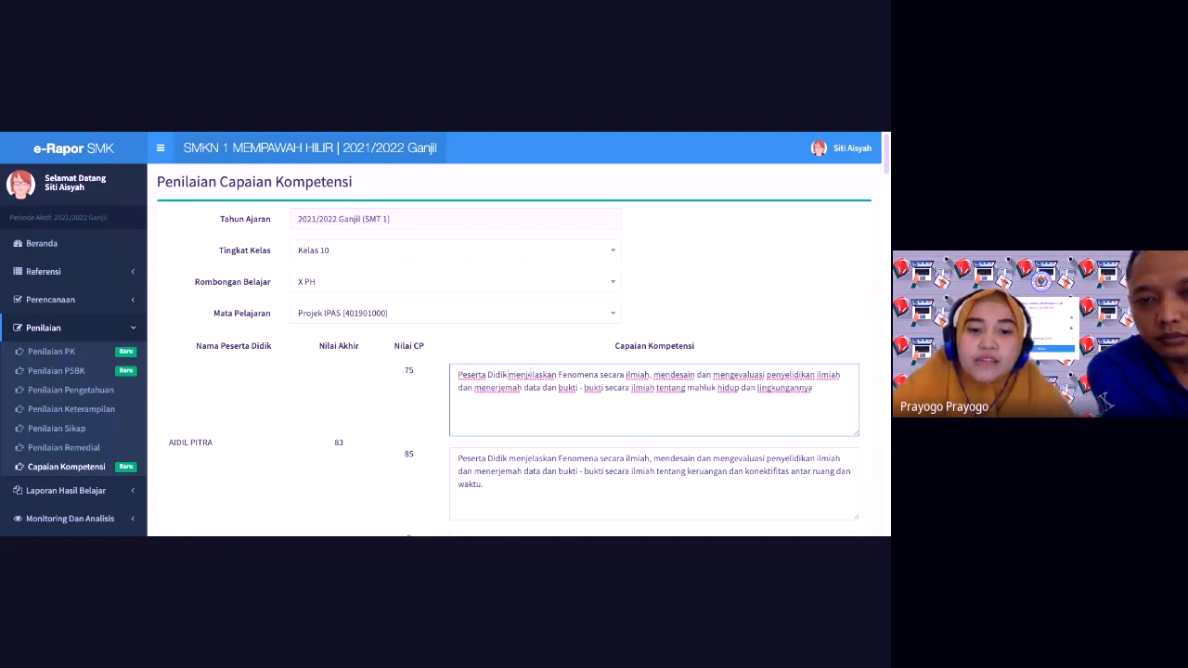
left_click_drag(510, 375, 813, 389)
key("BackSpace")
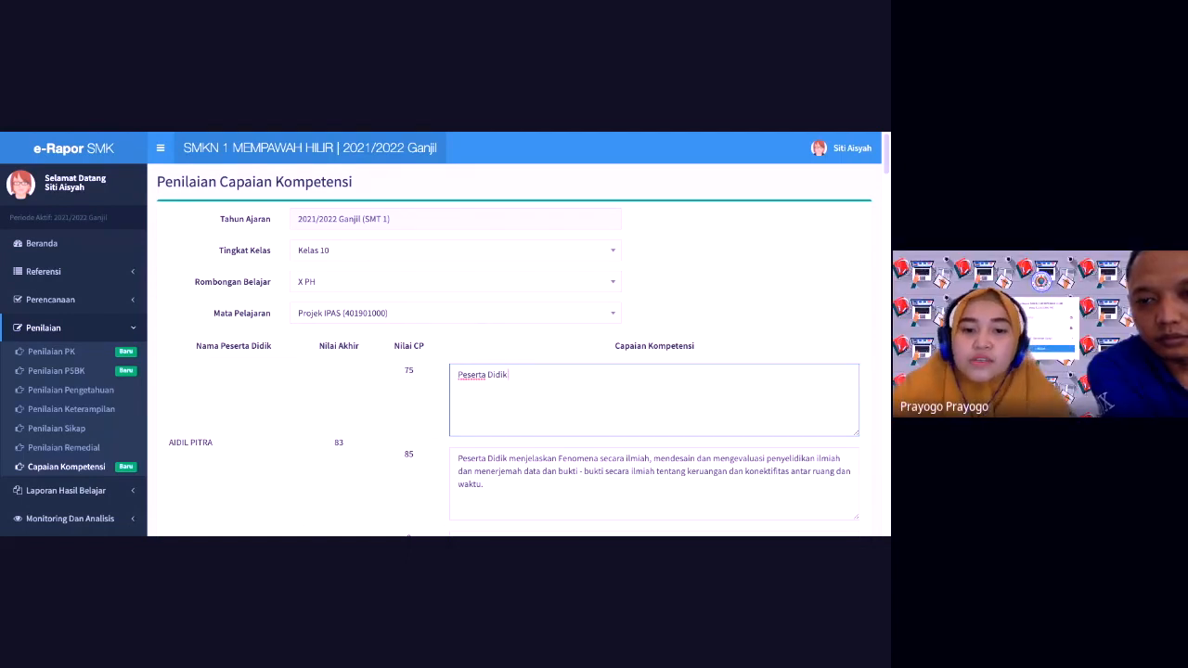
type("belum")
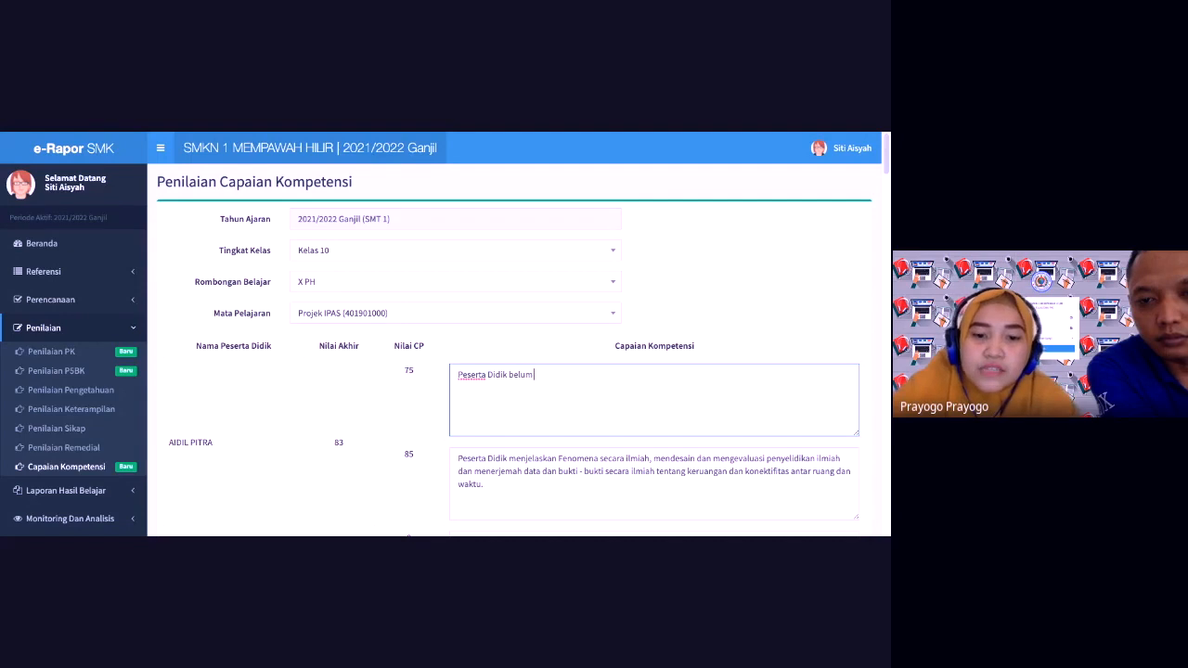
type(" dapat")
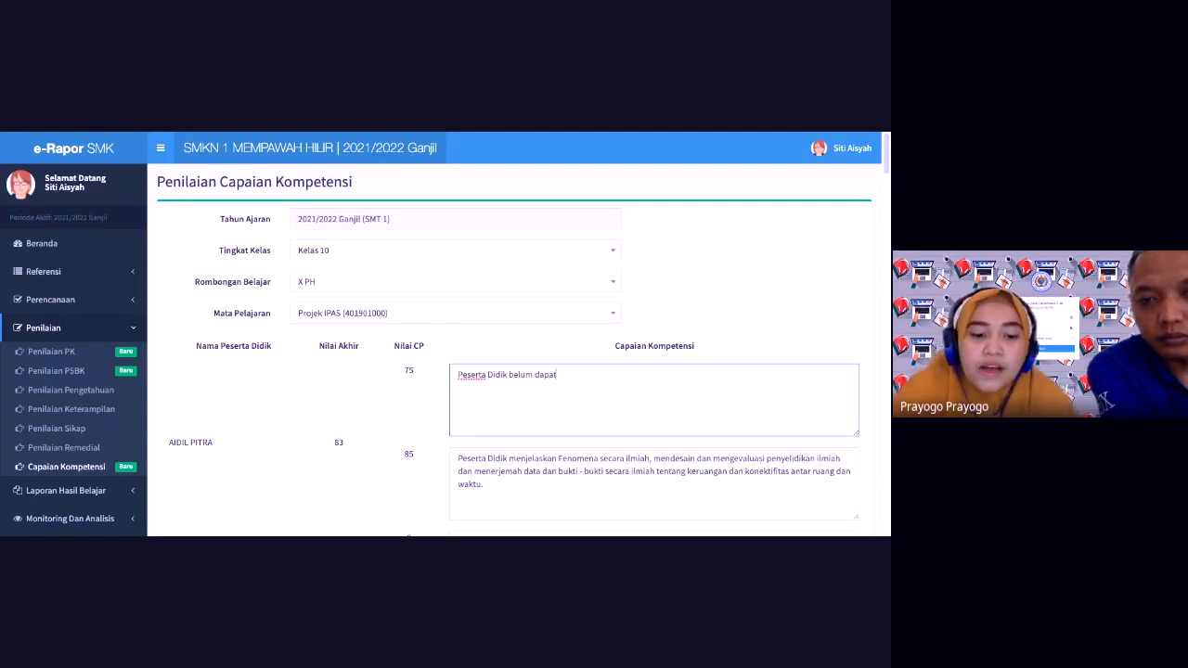
type(" mencapai ")
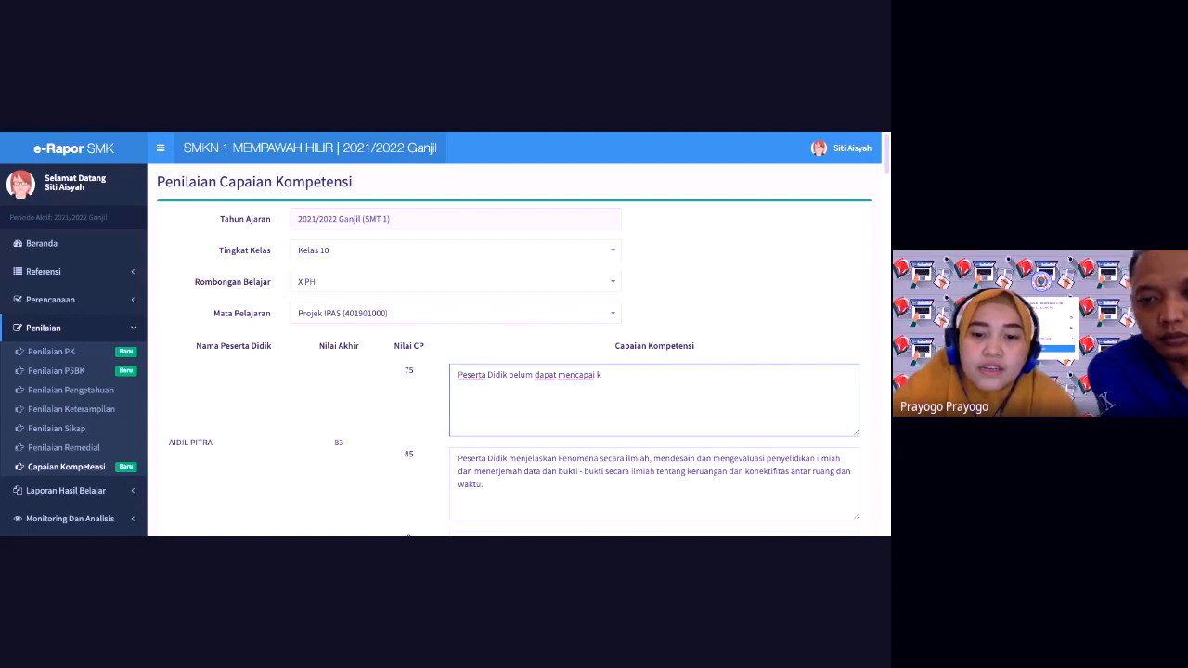
type("tujuan")
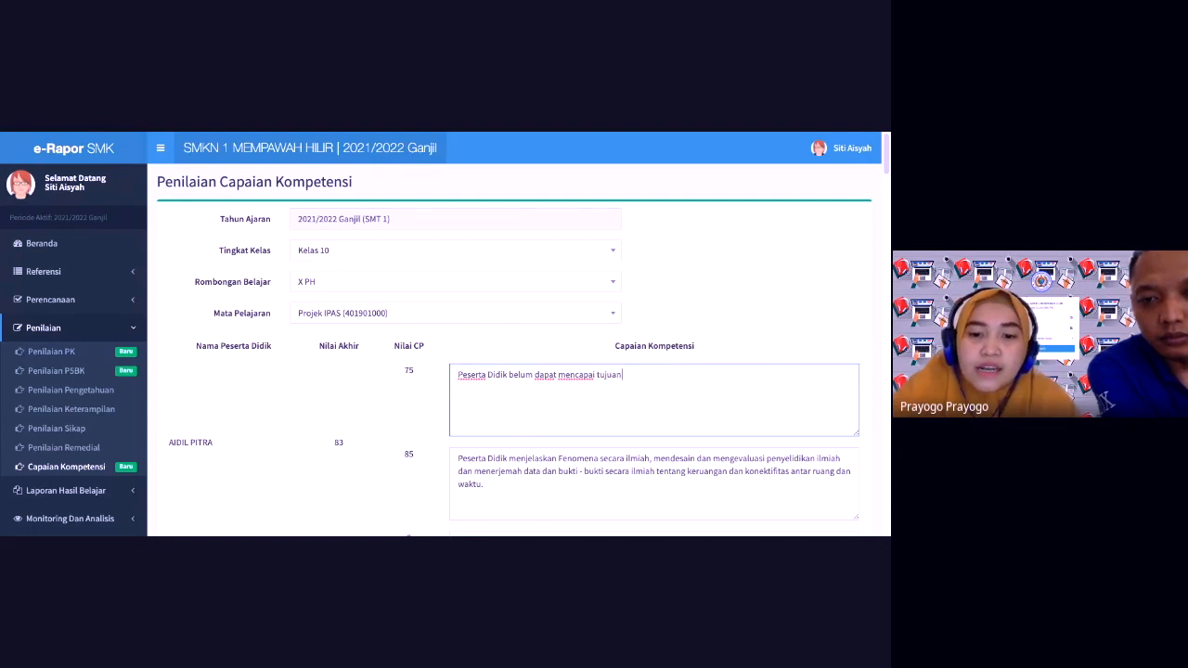
type(" pembela")
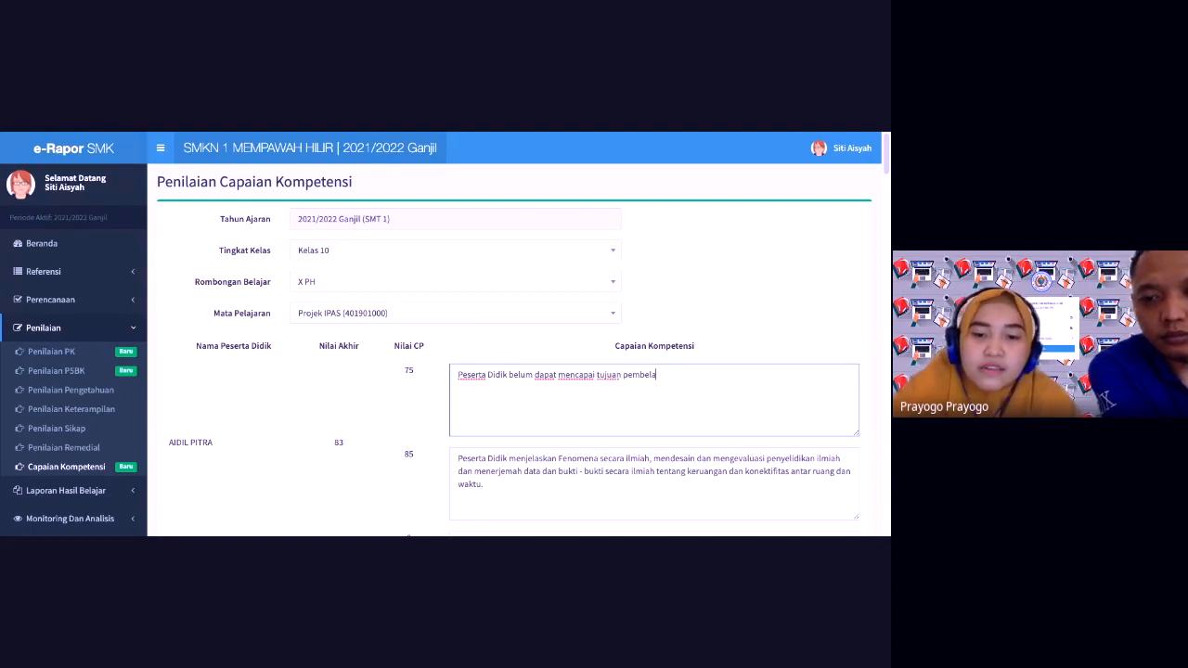
type("jaran")
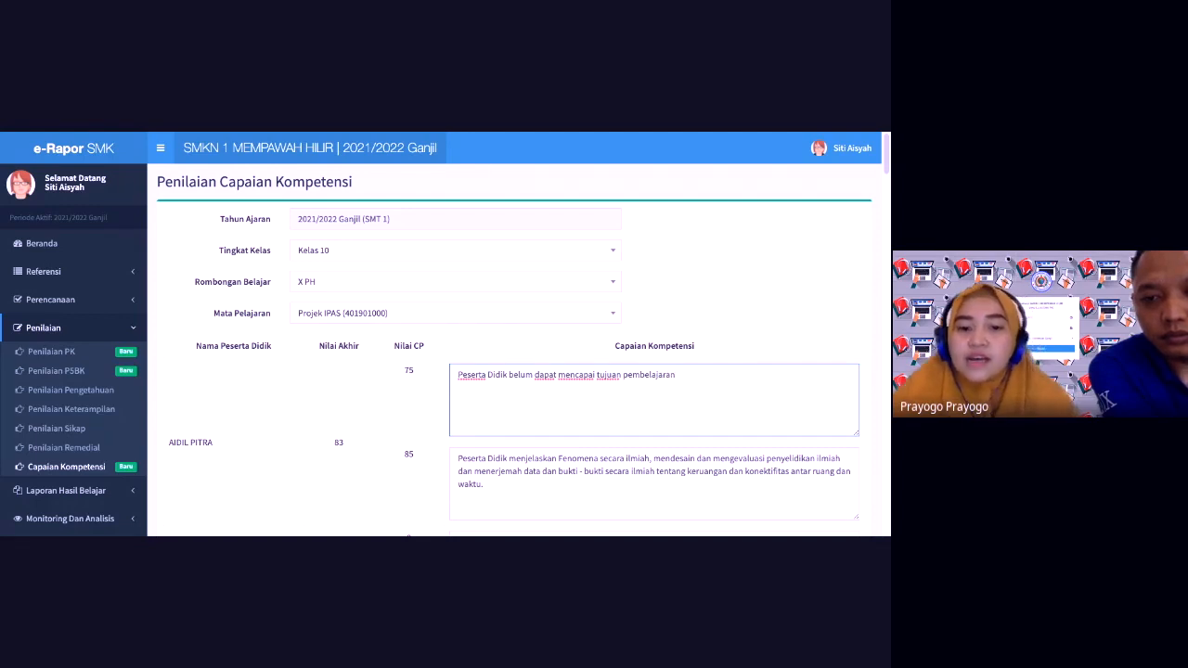
Step: Clear the old text from the second competency description box, the 85-score one
triple_click(458, 377)
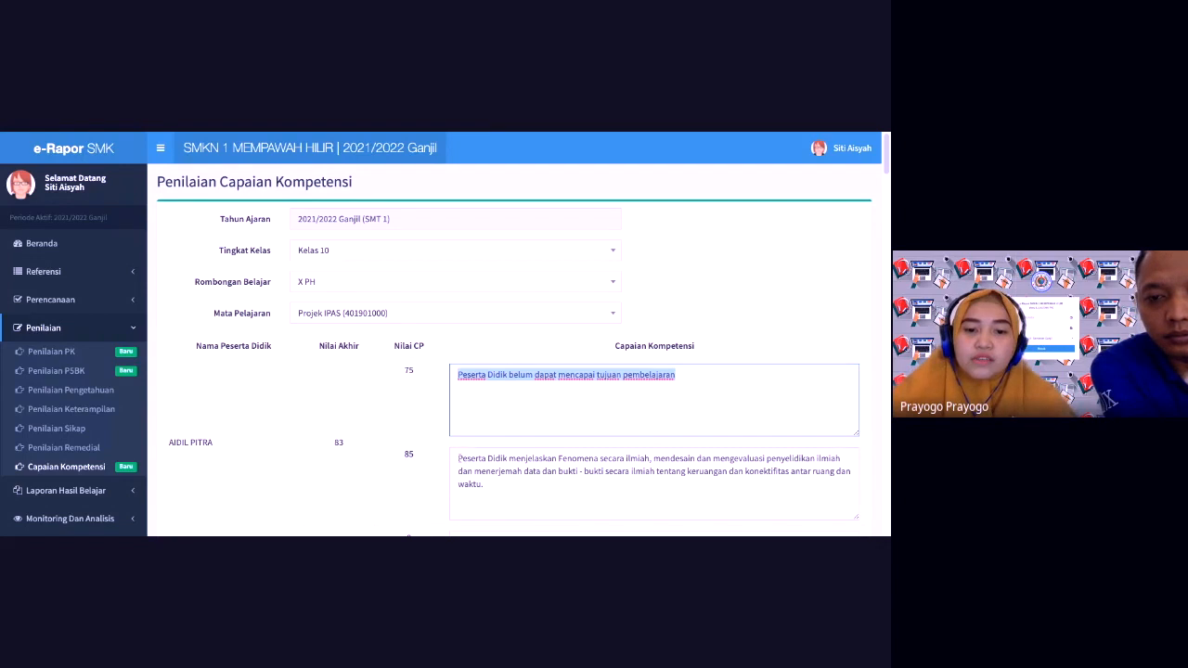
triple_click(459, 458)
type("v")
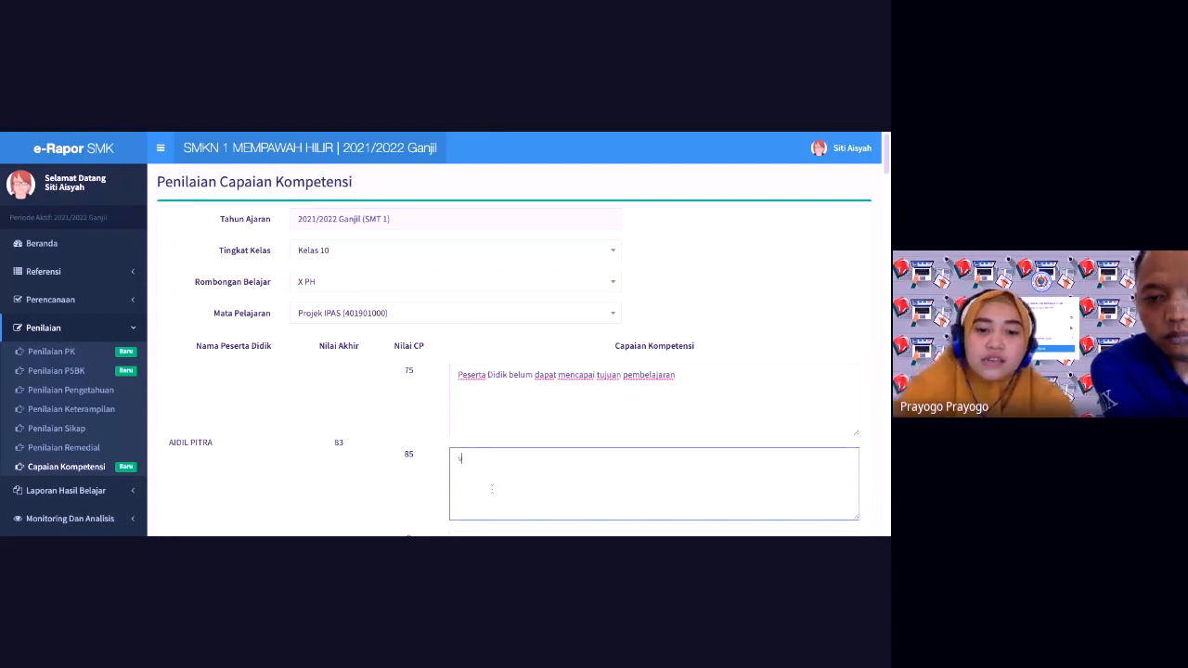
key("BackSpace")
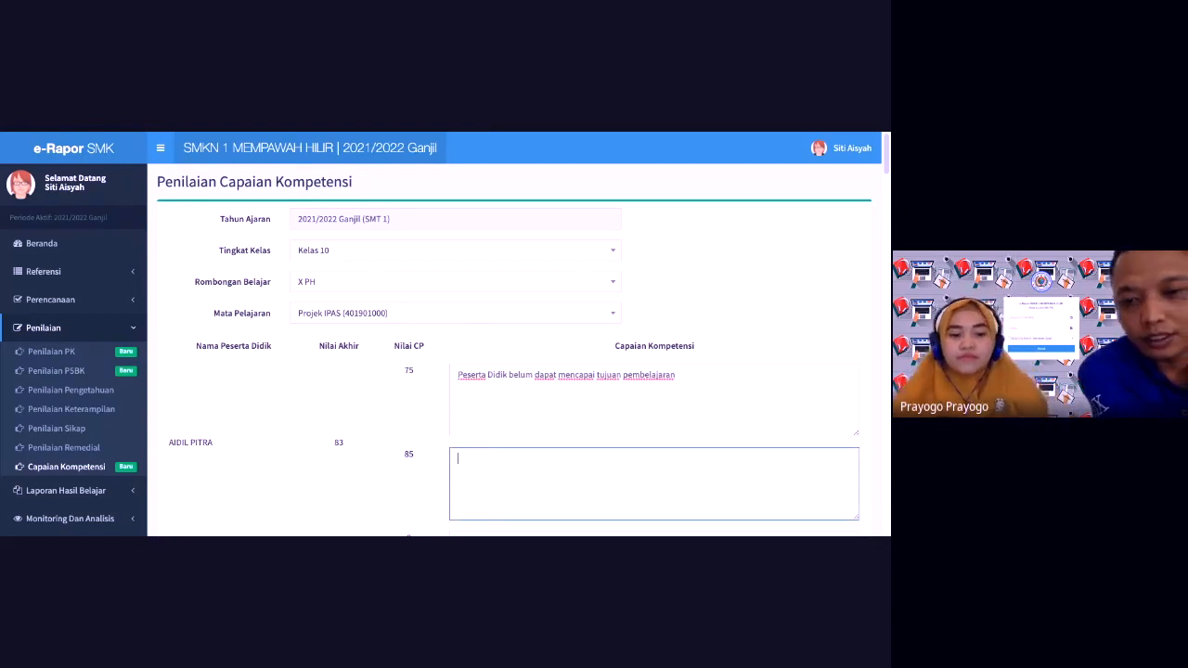
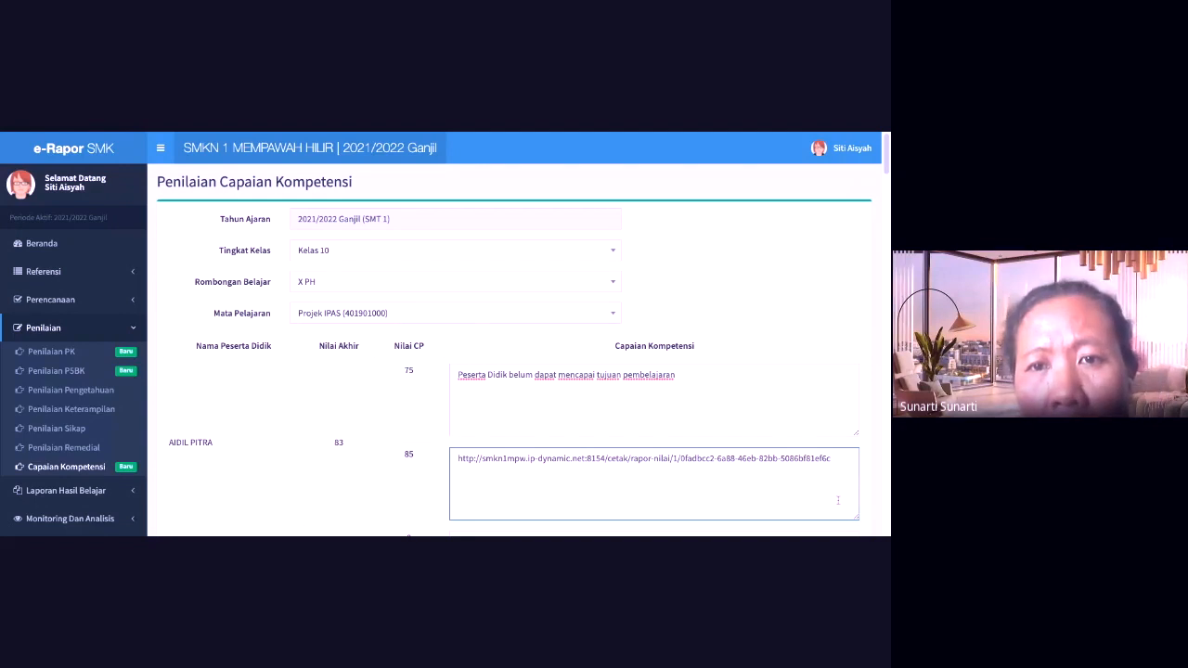
left_click_drag(844, 465, 446, 459)
key("BackSpace")
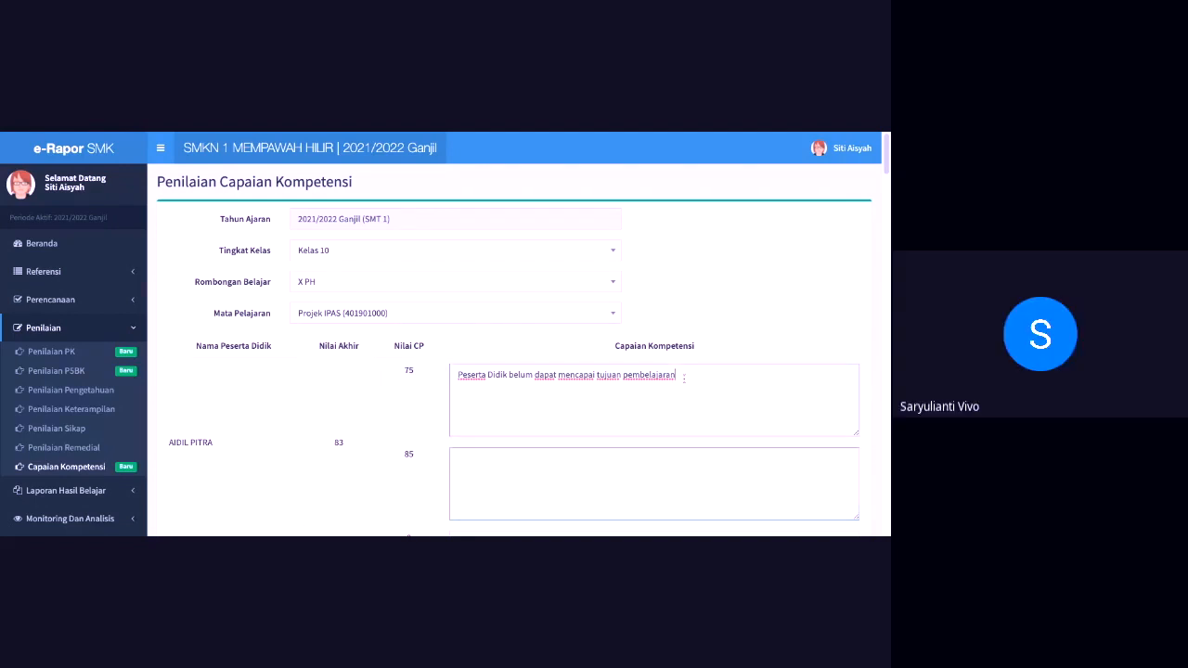
Step: Copy the first description into the second box and end both sentences with a period
left_click_drag(680, 381, 455, 375)
key("ctrl+c")
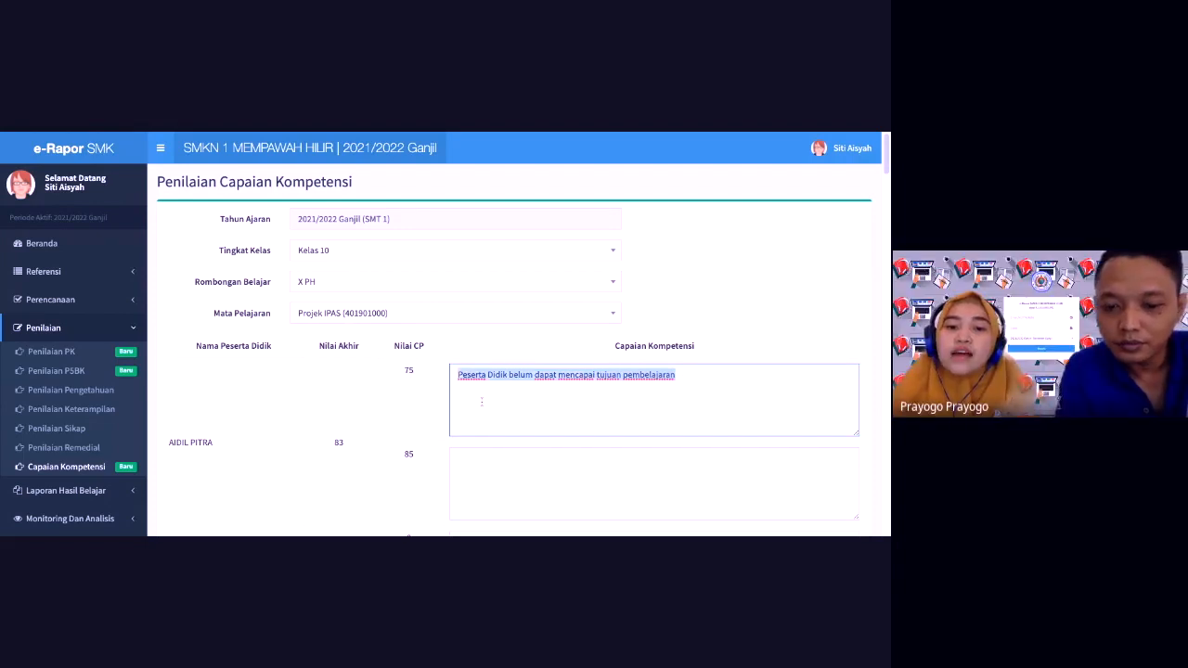
left_click(512, 461)
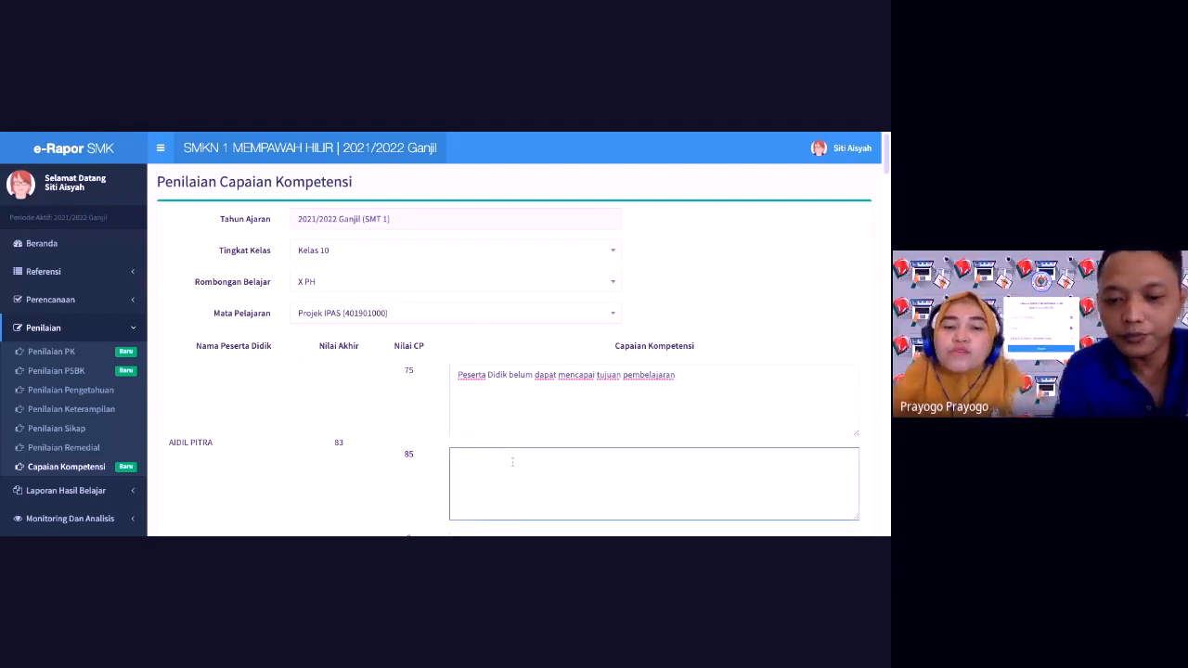
key("ctrl+v")
scroll(512, 462, "down", 1)
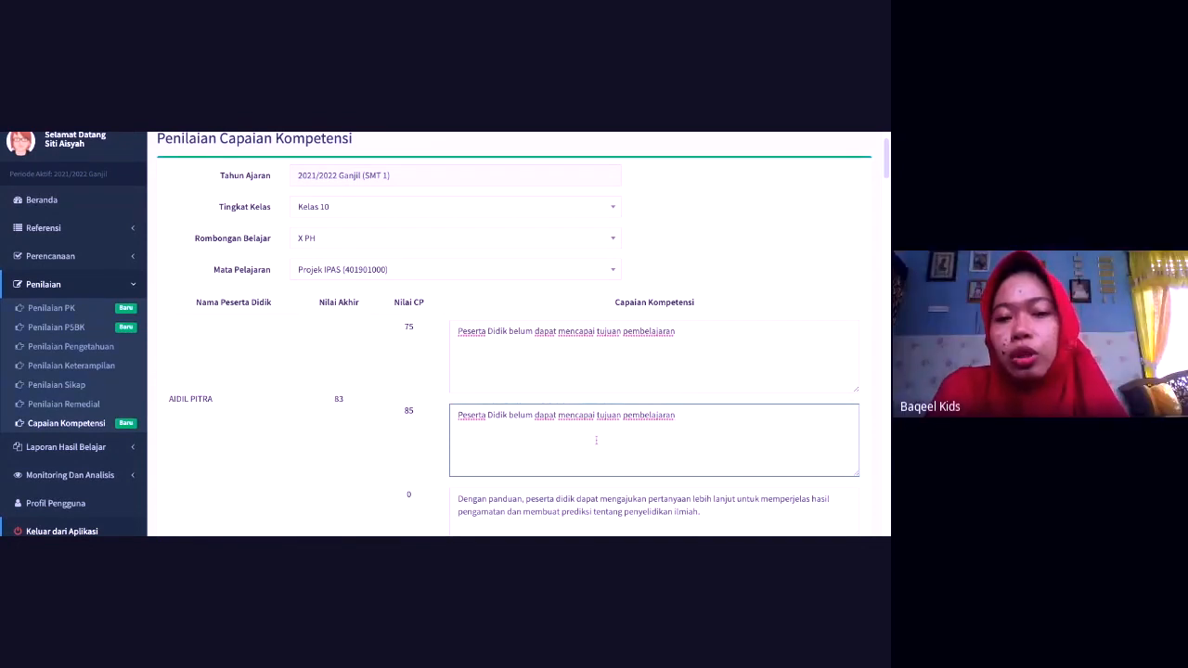
left_click(682, 335)
type(".")
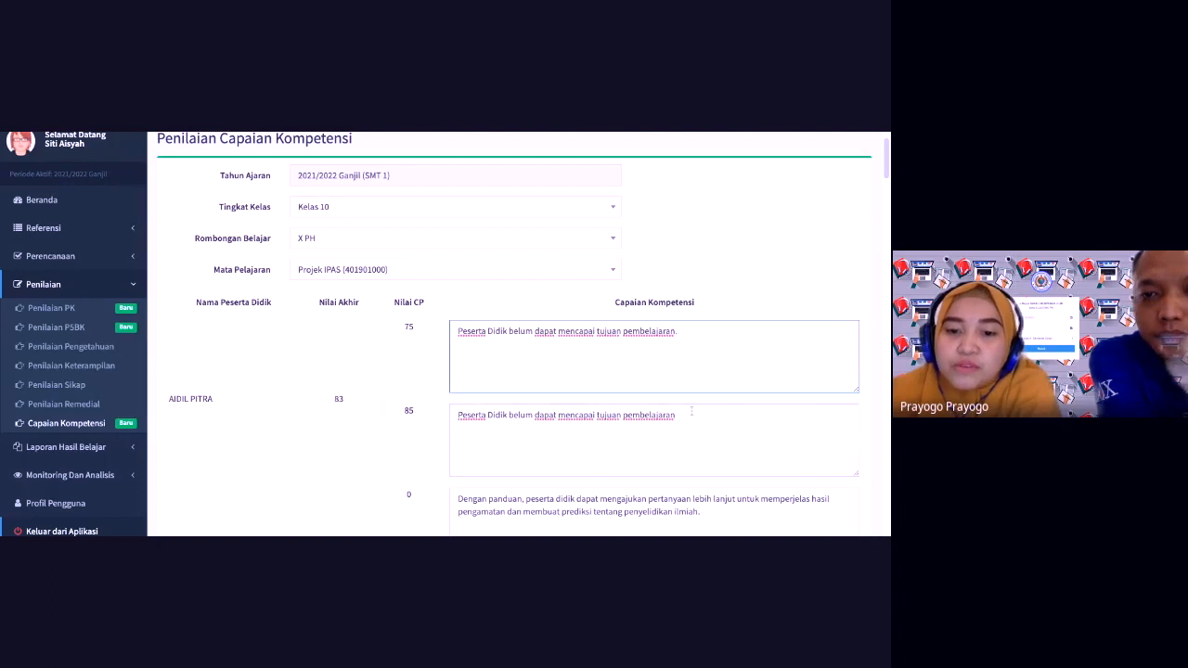
left_click(688, 418)
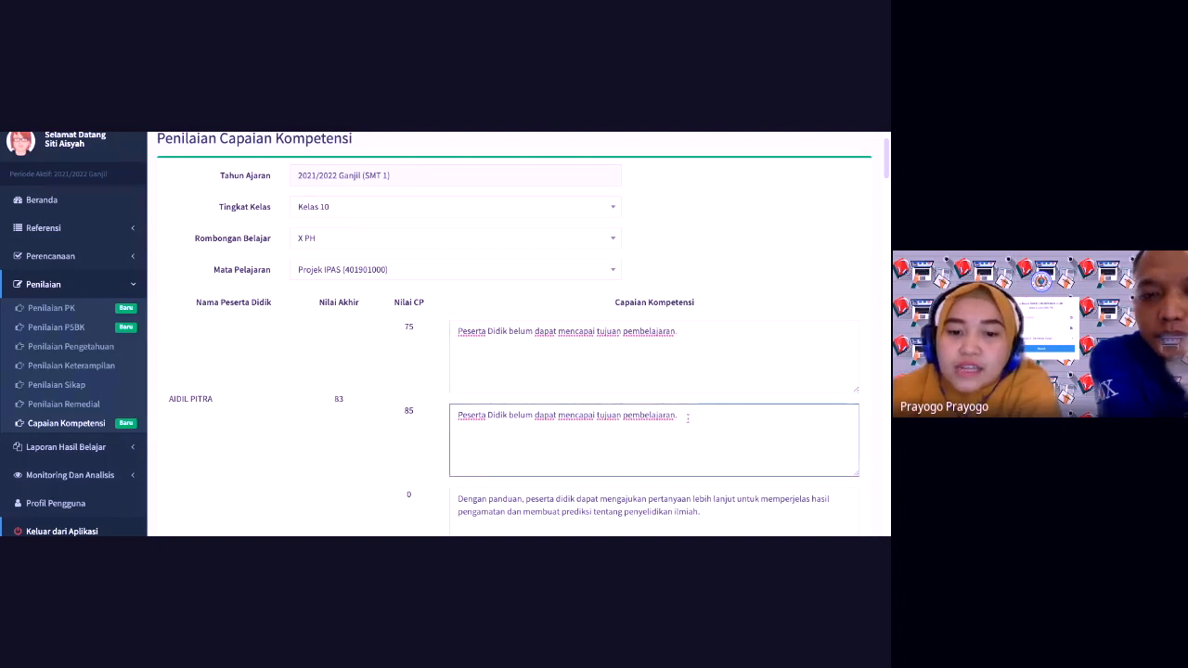
type(".")
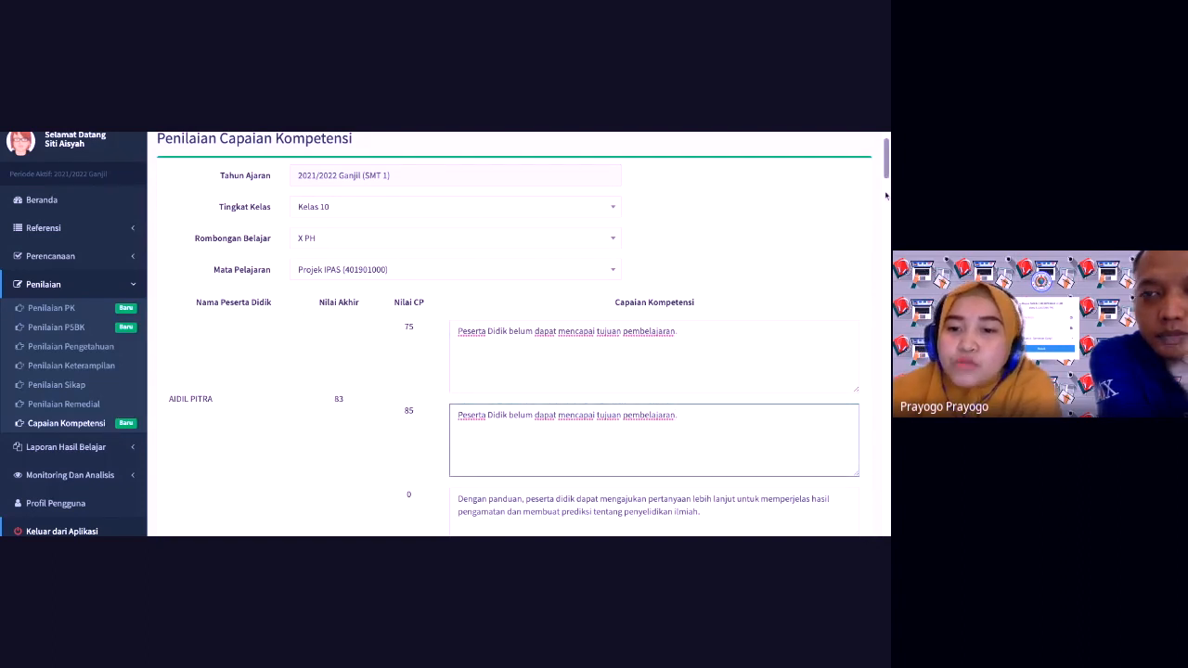
left_click_drag(886, 170, 886, 514)
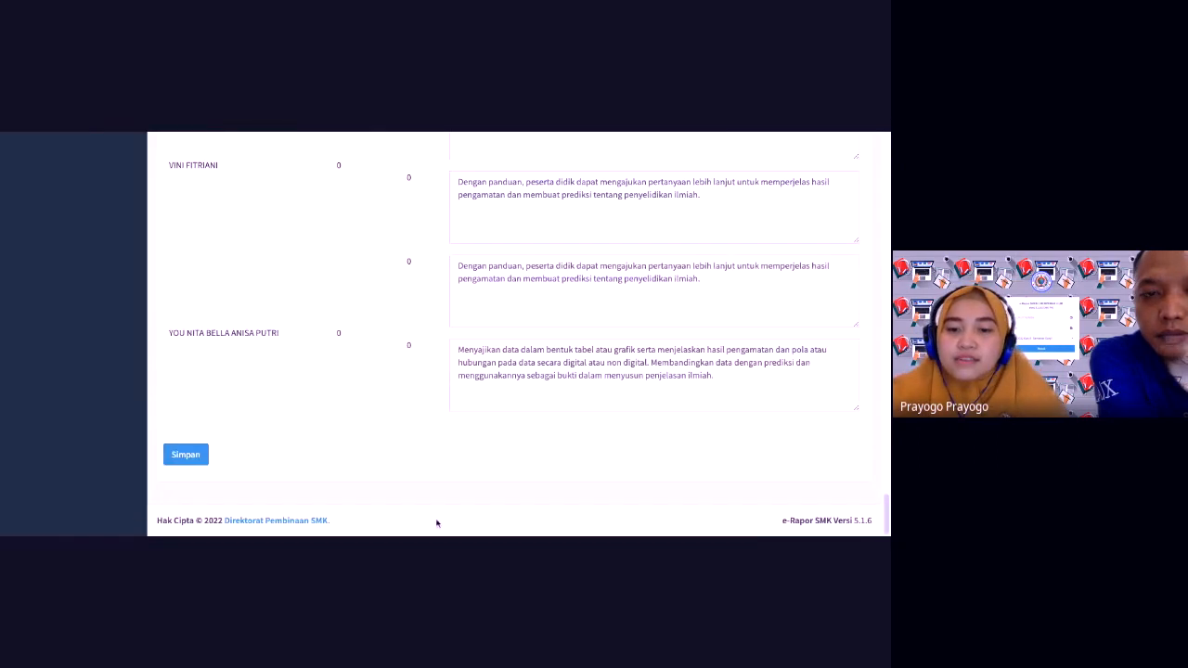
Step: Save the edited descriptions and acknowledge the 'Nilai berhasil disimpan' confirmation
left_click(190, 455)
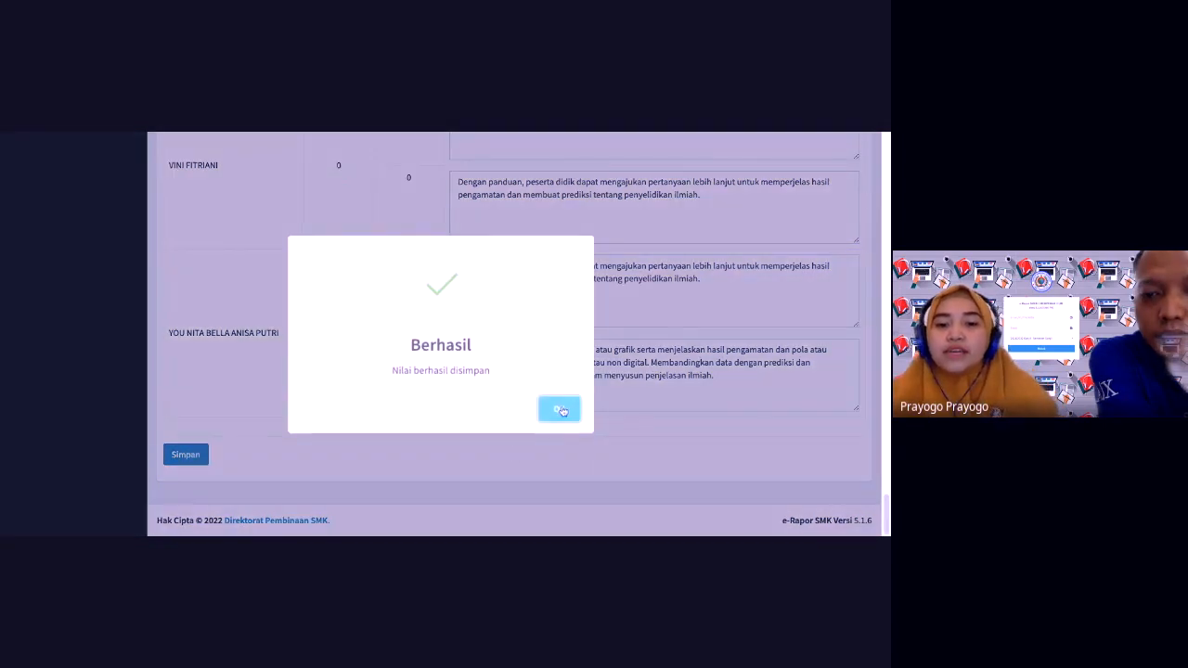
left_click(560, 410)
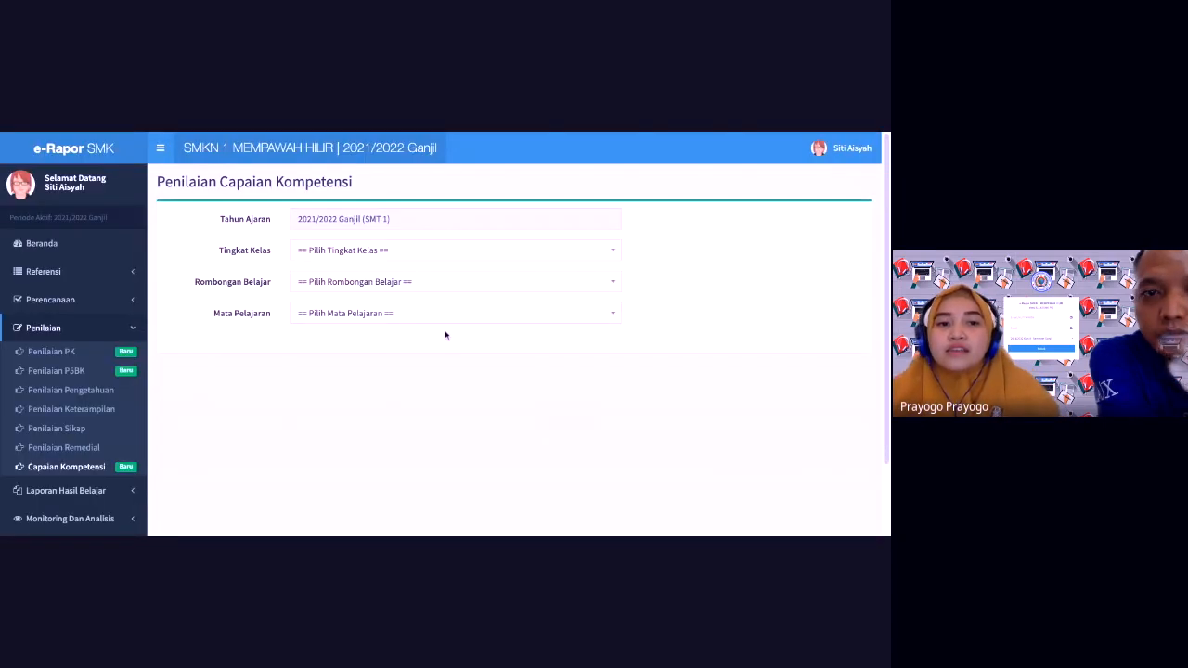
Step: From Beranda, regenerate X PH's Projek IPAS Pengetahuan grades, updating all 20 students
left_click(41, 243)
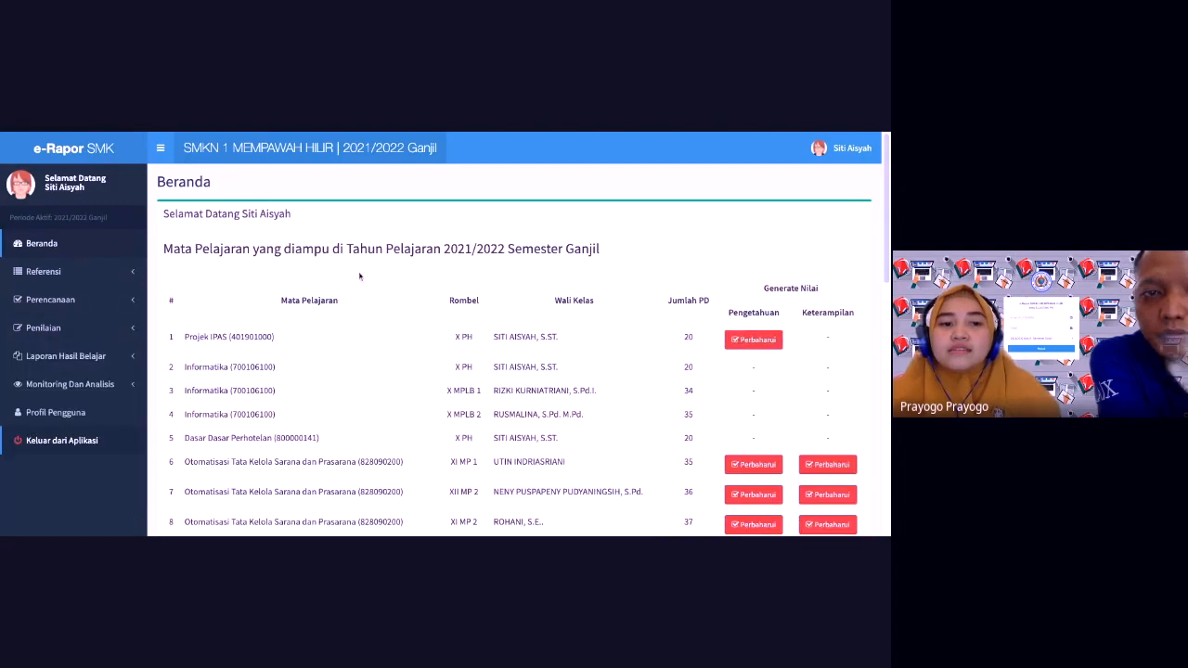
left_click(754, 342)
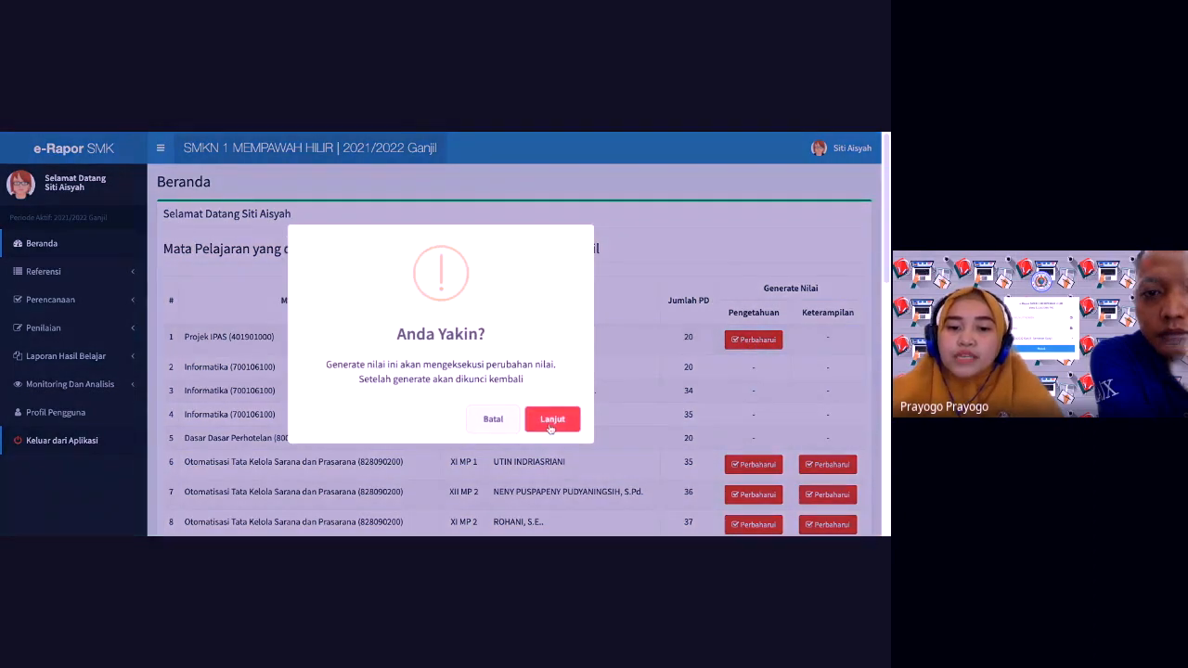
left_click(553, 425)
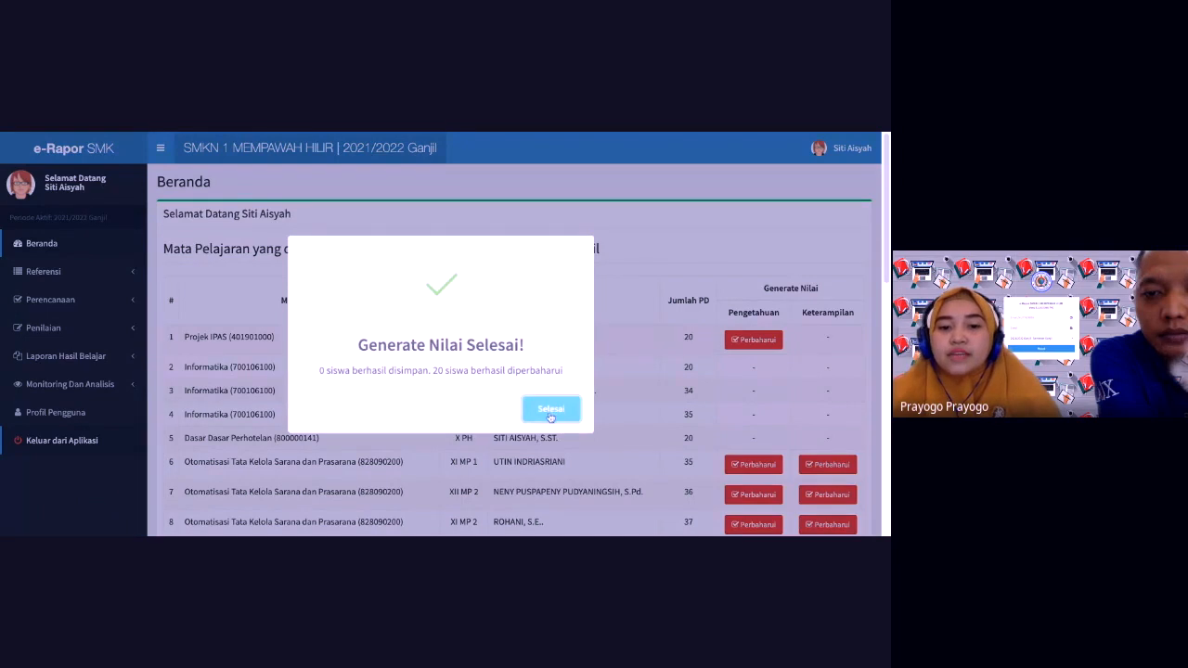
left_click(550, 413)
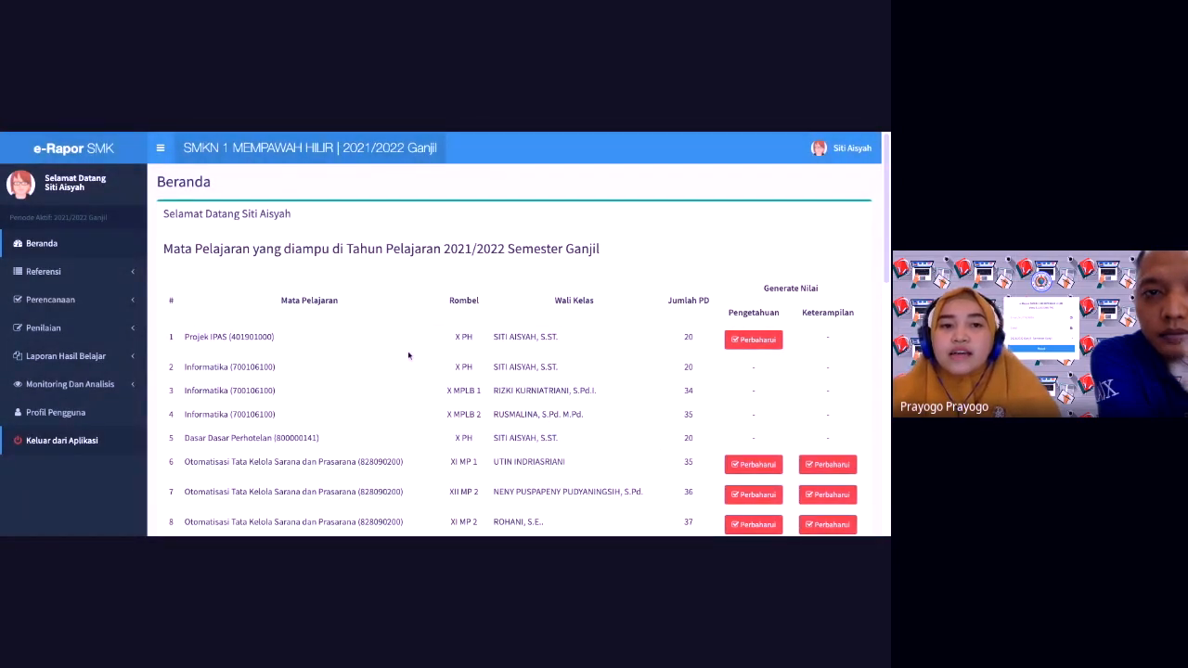
Step: Open the first student's Rapor Akademik & Karakter PDF from Cetak Rapor Semester
left_click(92, 358)
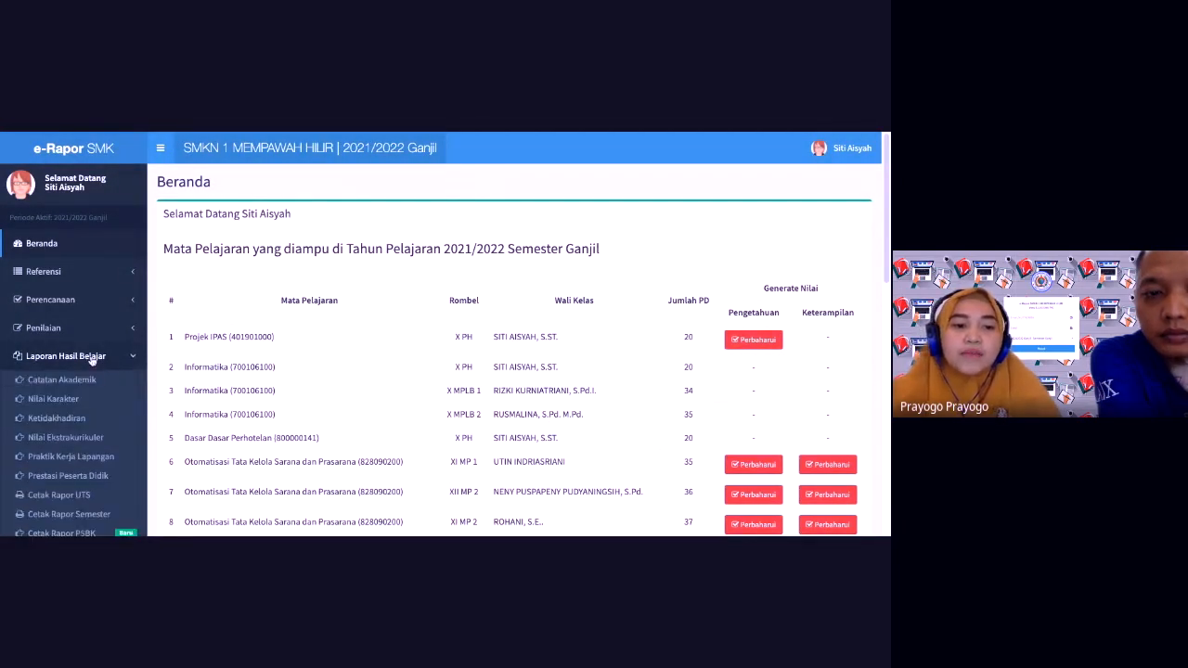
left_click(102, 516)
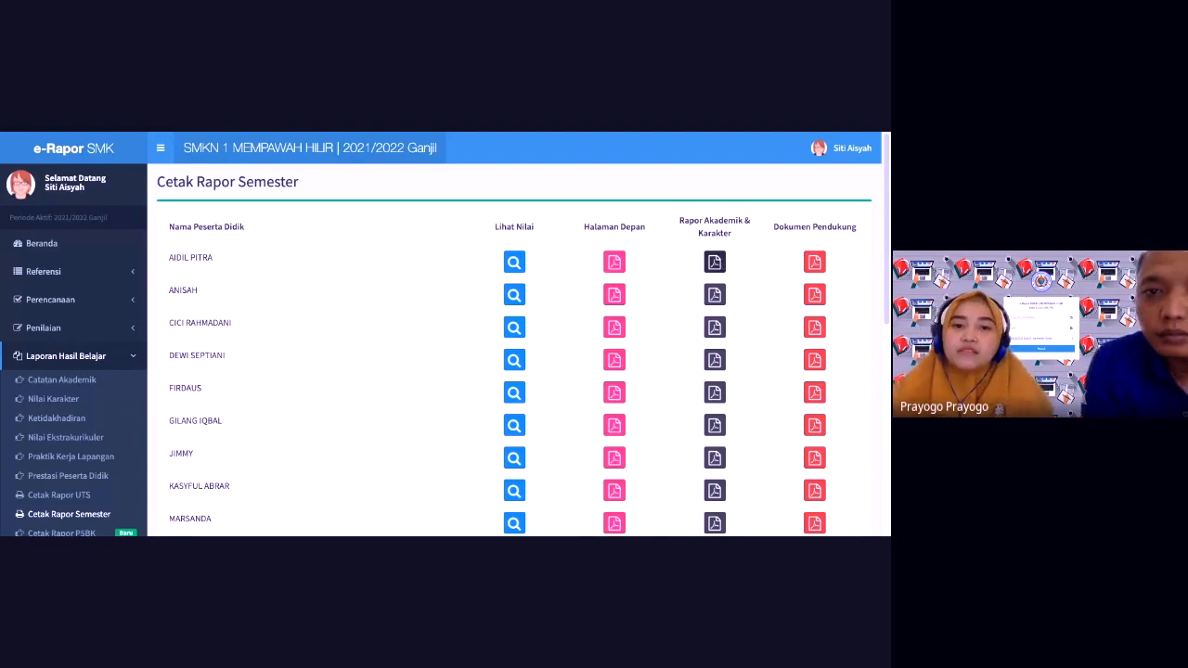
left_click(714, 262)
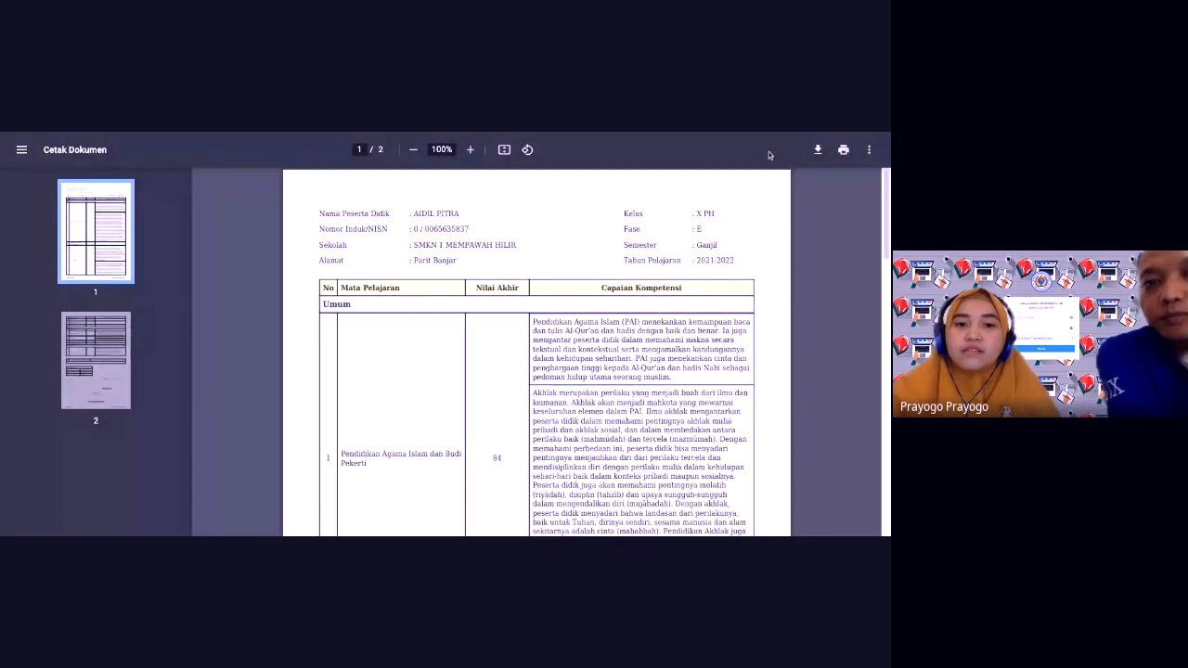
Step: Check the PDF shows Projek IPAS at 80 with new descriptions, then return to the list
scroll(882, 223, "down", 5)
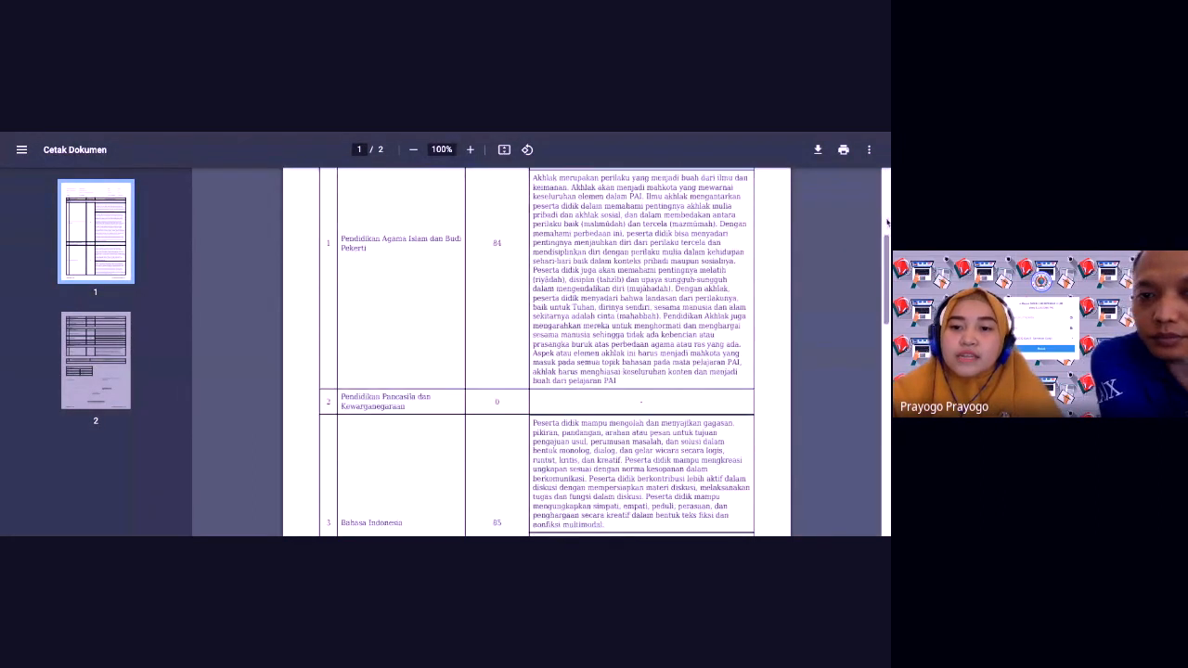
scroll(887, 223, "down", 2)
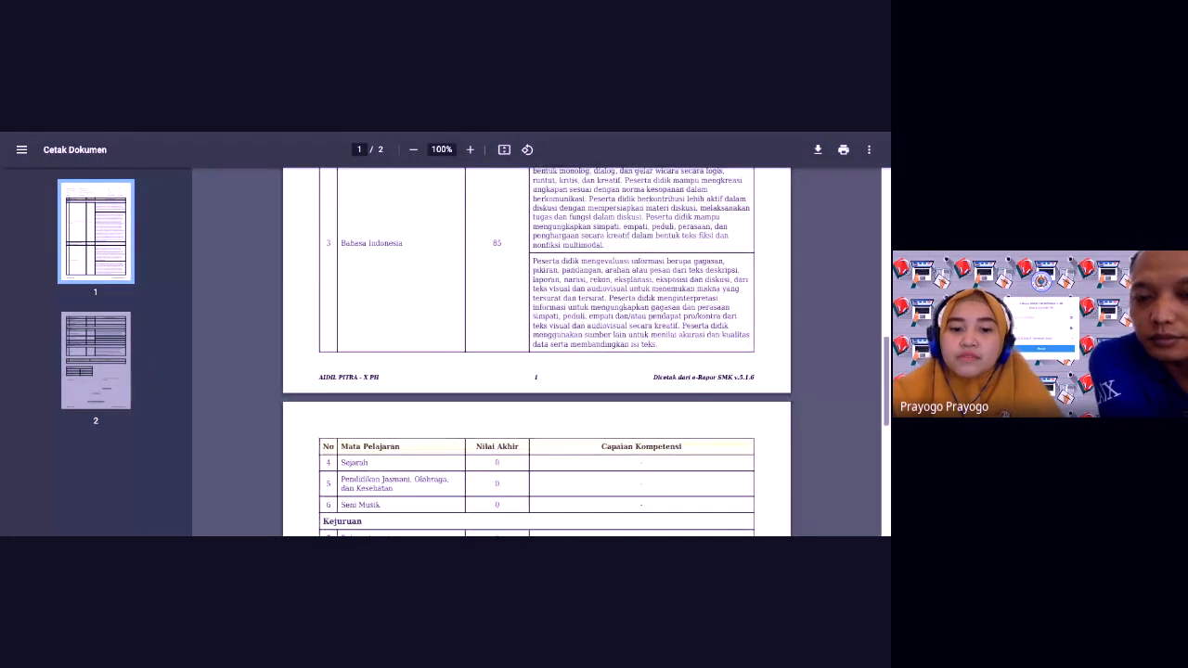
scroll(872, 454, "down", 6)
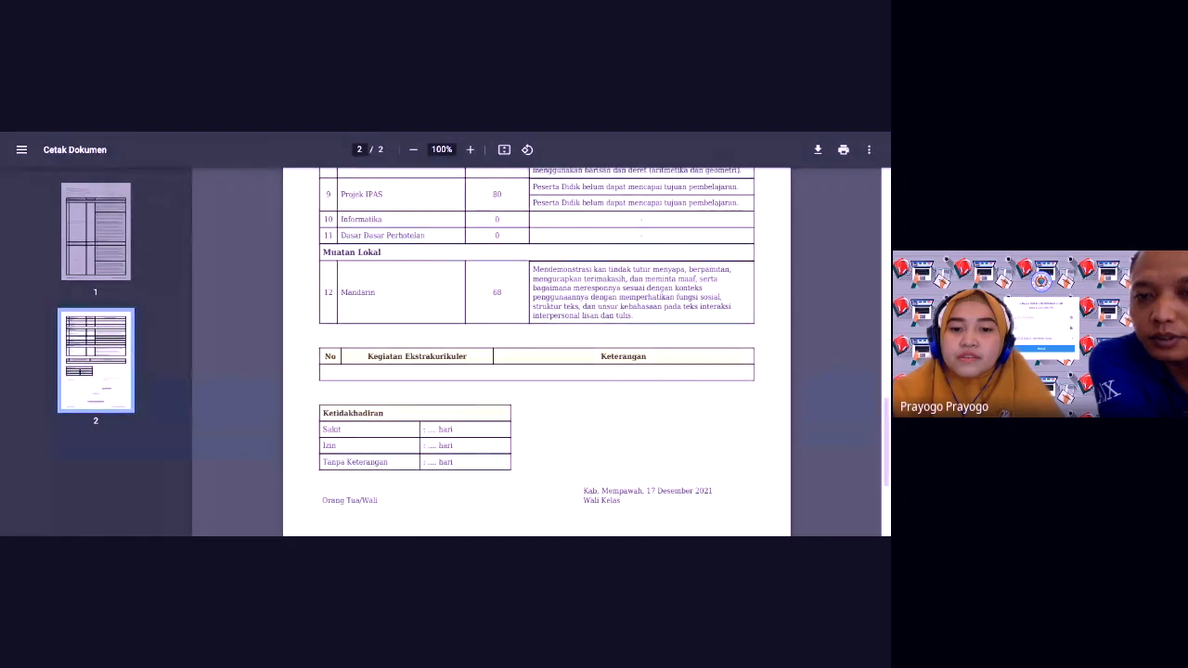
scroll(614, 349, "up", 2)
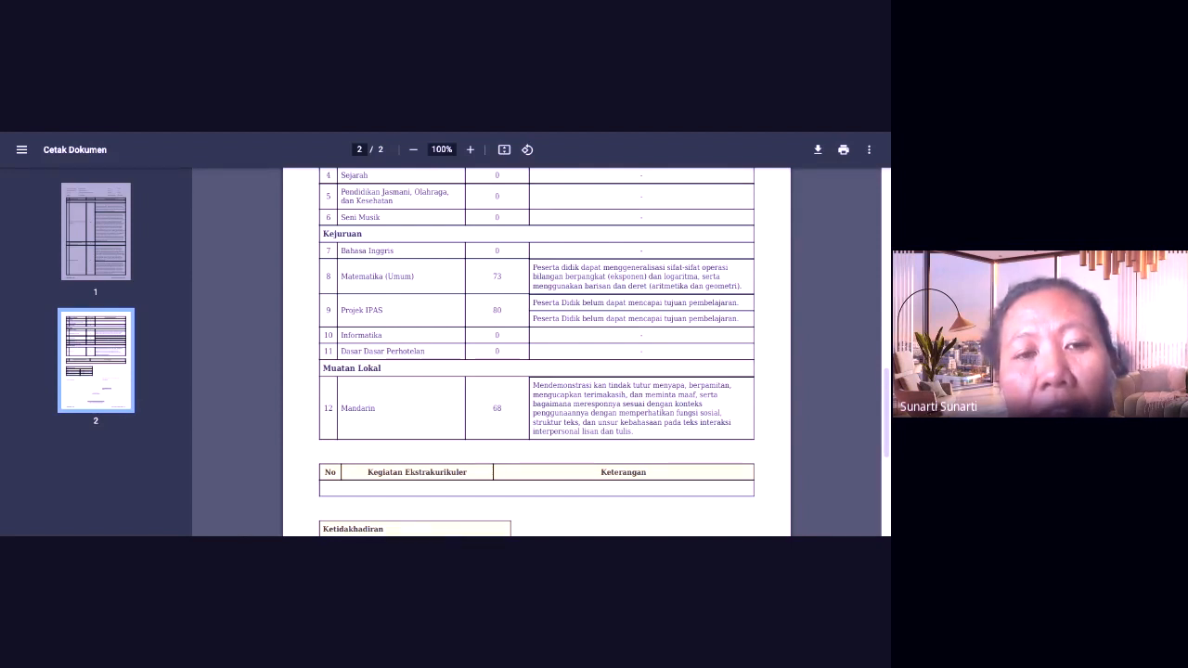
key("alt+Left")
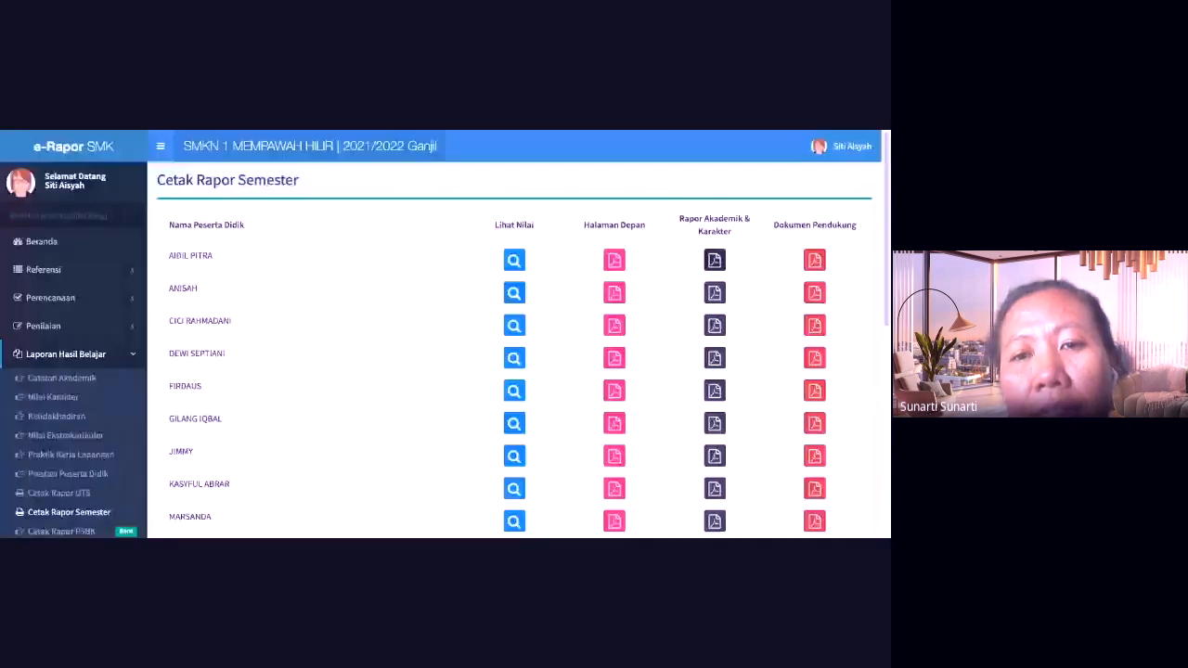
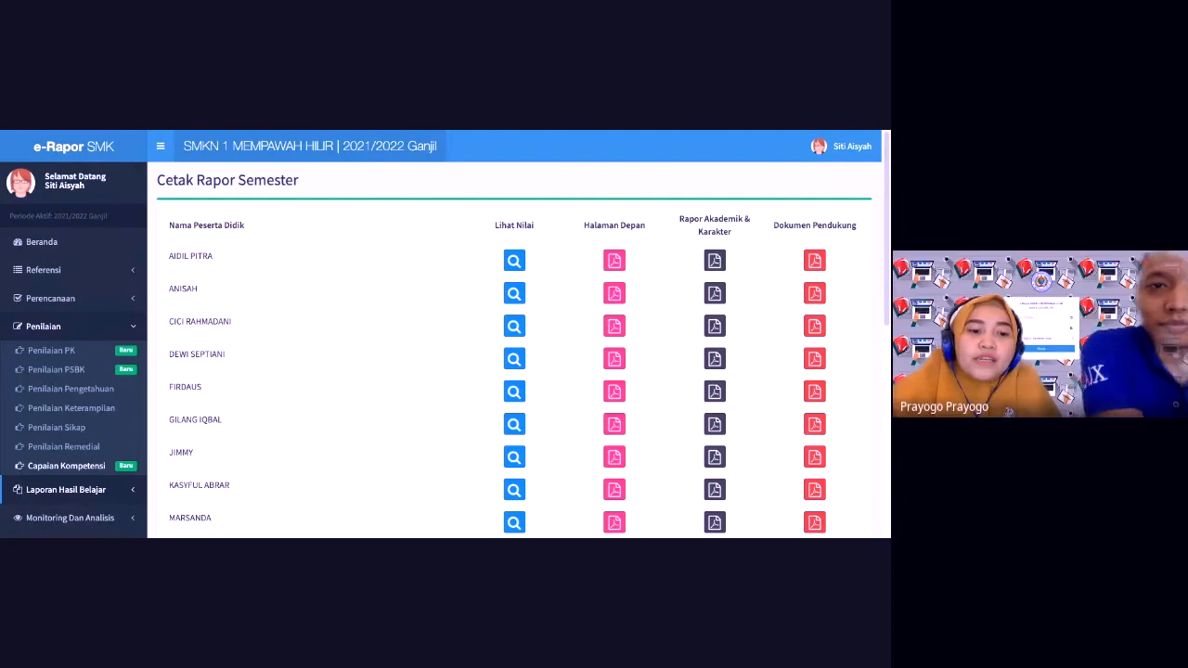
Step: Open the Penilaian Capaian Kompetensi page for 2021/2022 Ganjil from the sidebar
left_click(67, 466)
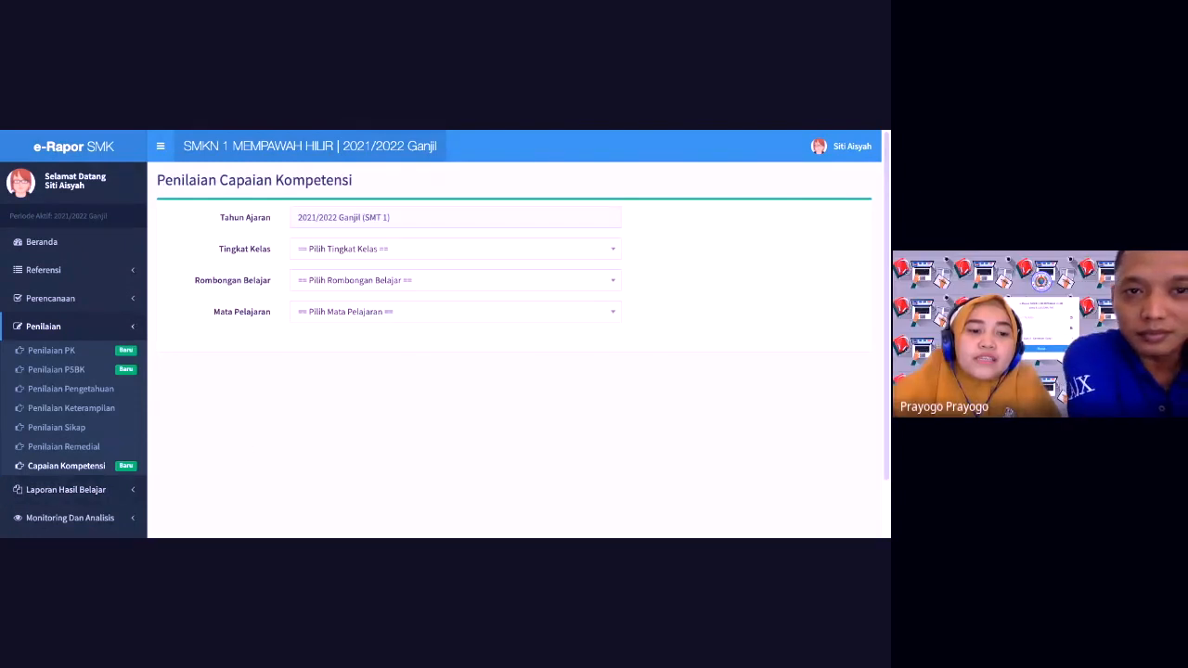
Step: Load the student list for Kelas 10, X PH and Projek IPAS (401901000)
left_click(426, 250)
left_click(384, 315)
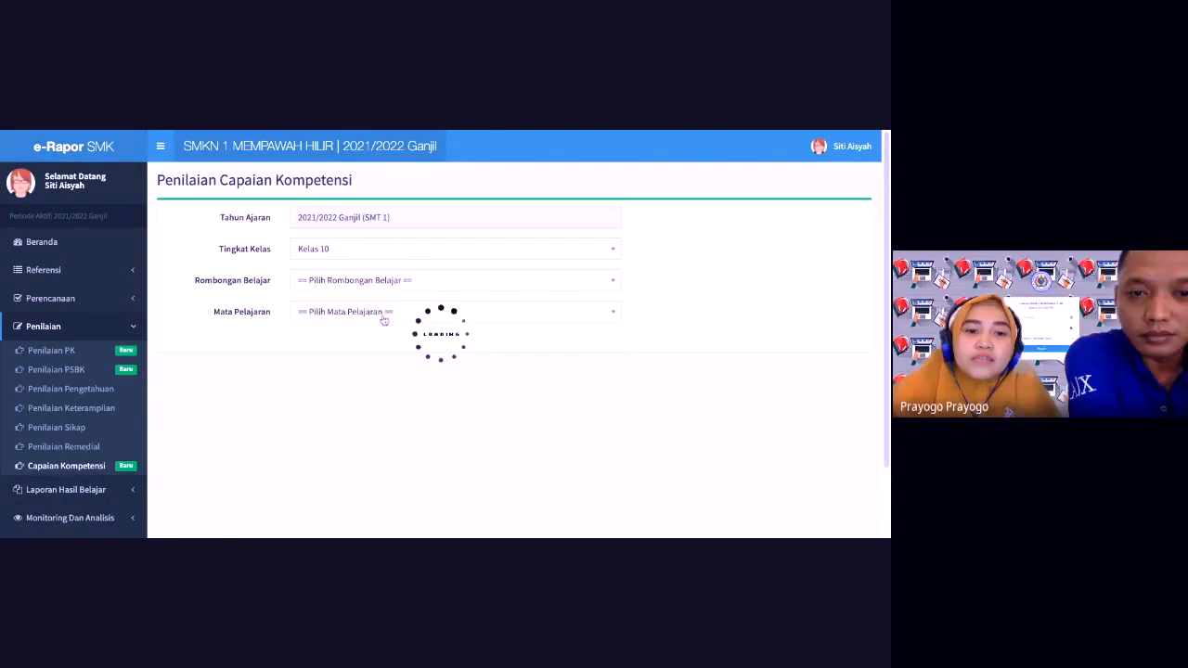
left_click(384, 281)
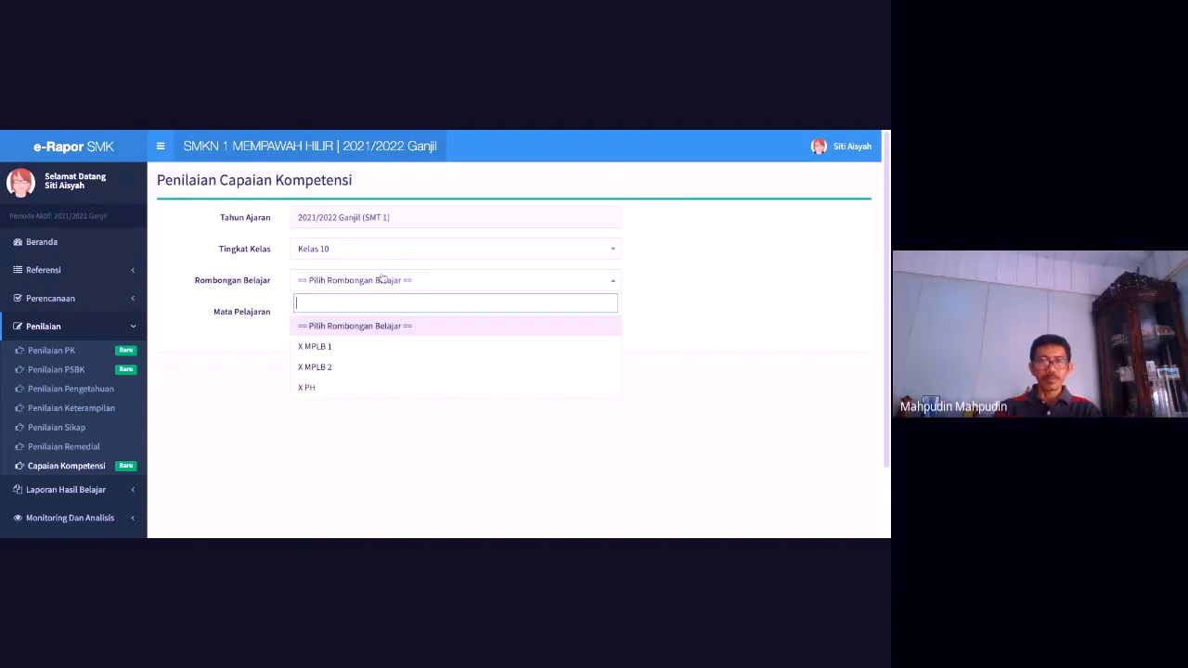
left_click(356, 388)
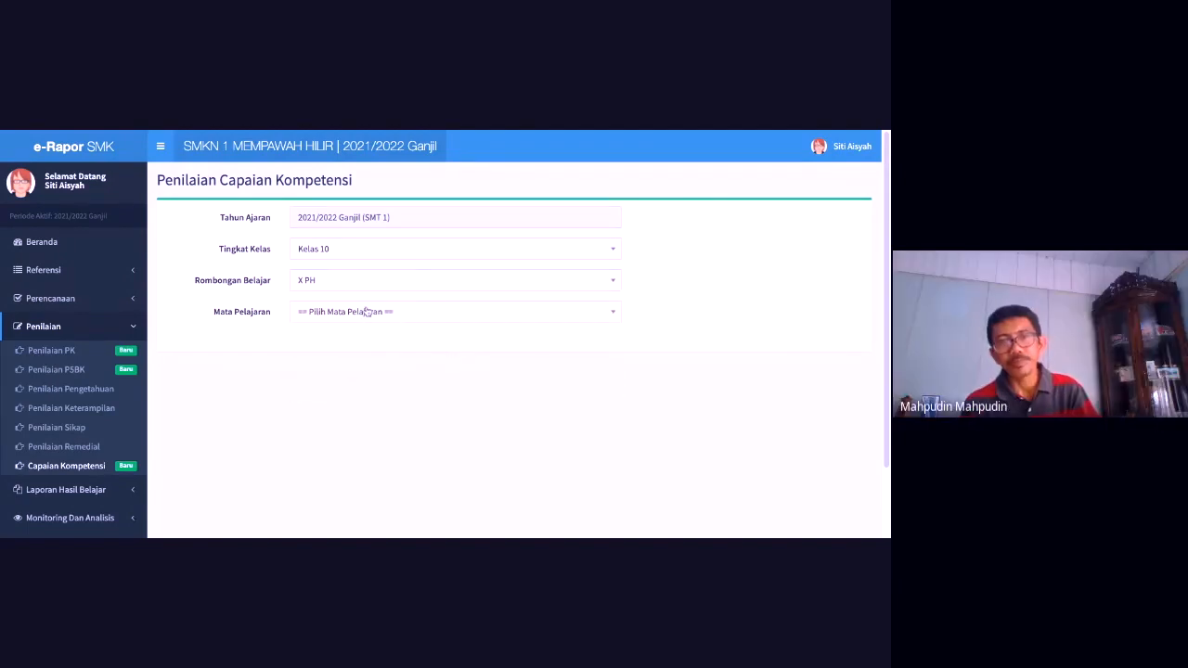
left_click(355, 314)
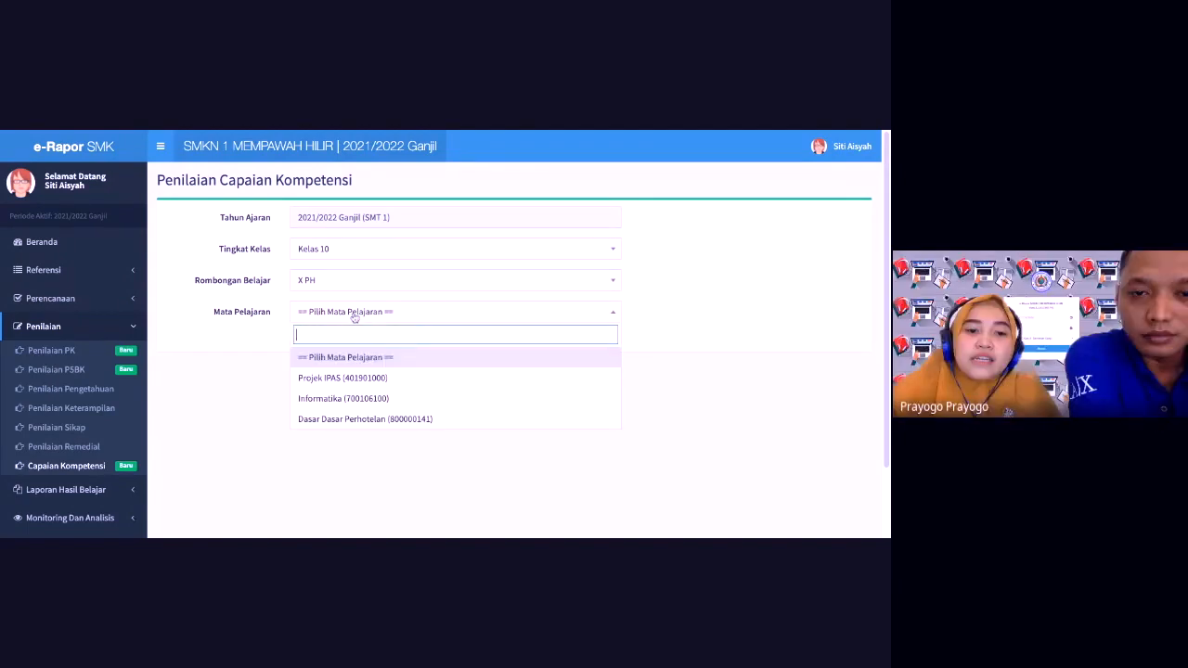
left_click(339, 379)
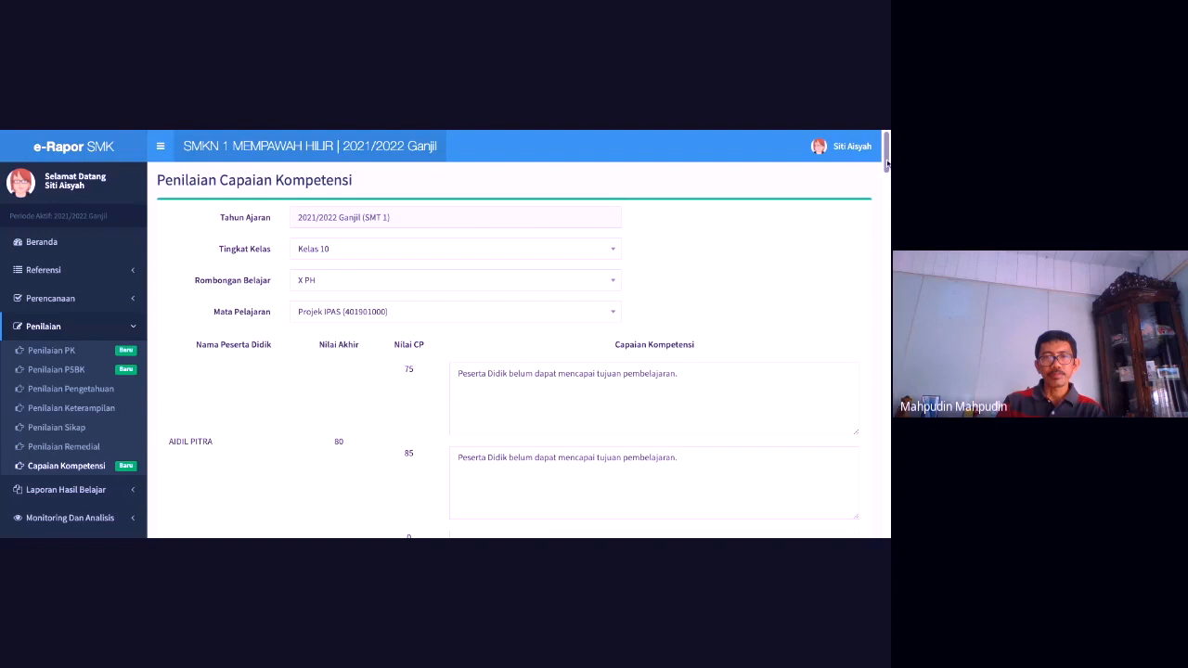
Step: Click into the first student's competency description, then bring up the teacher account menu
mouse_move(888, 163)
left_mouse_down()
mouse_move(887, 210)
mouse_move(887, 164)
left_mouse_up()
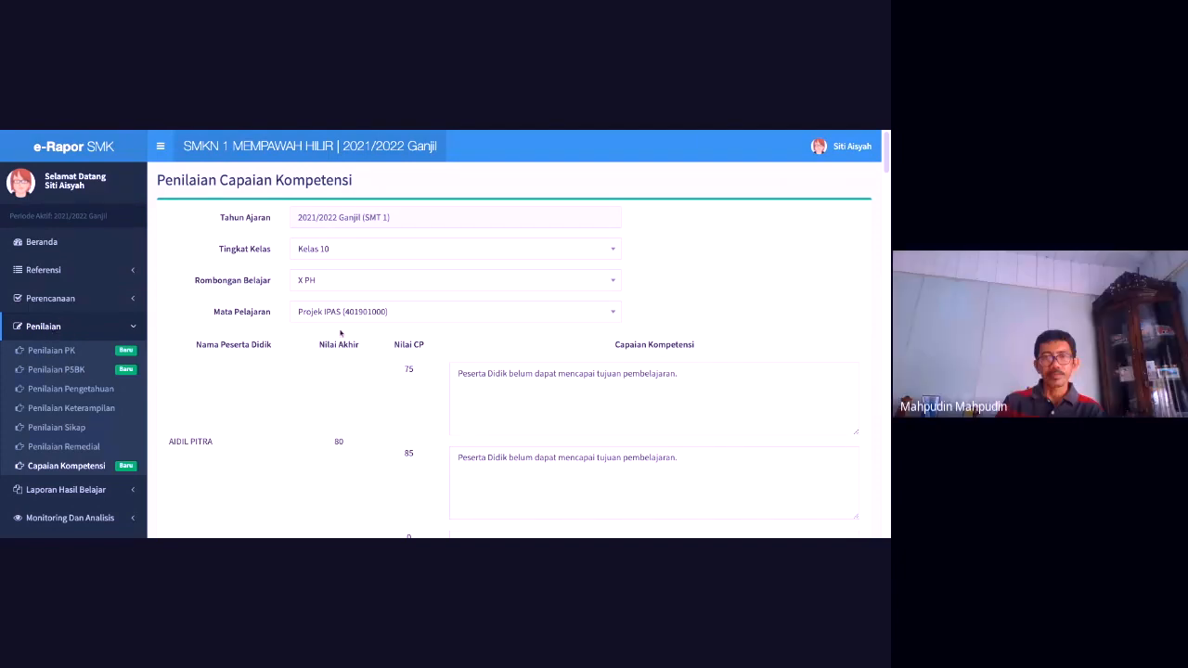
left_click(488, 378)
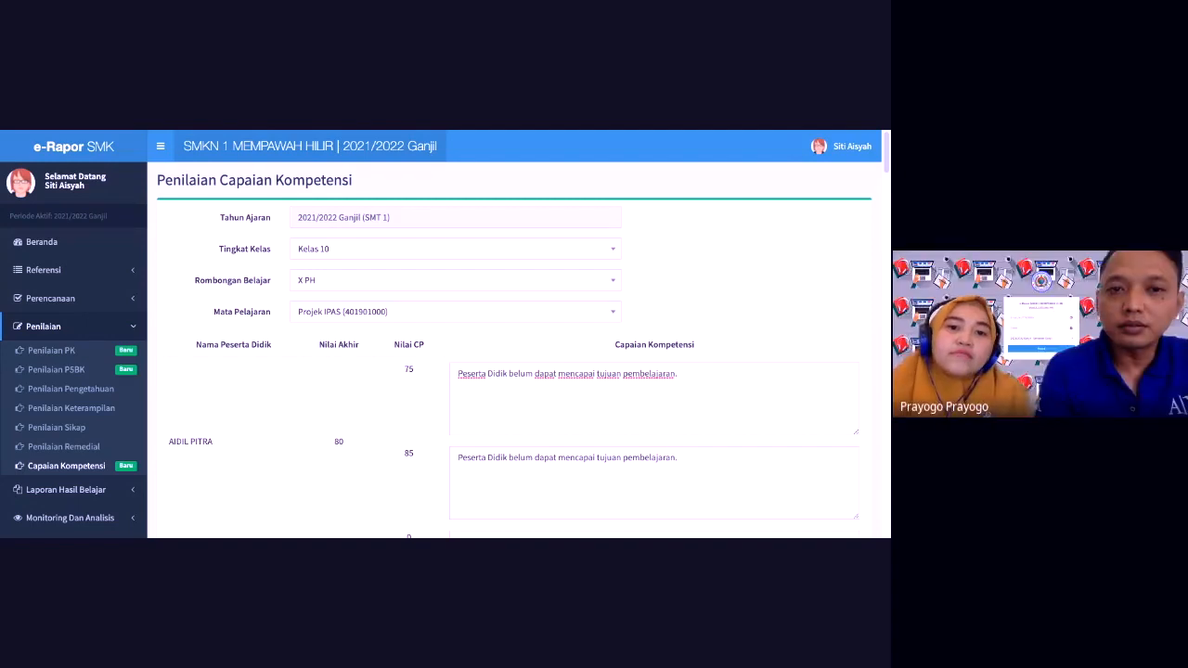
left_click(849, 153)
Step: Sign out and log back in as Administrator with the saved admin e-mail and password
left_click(843, 293)
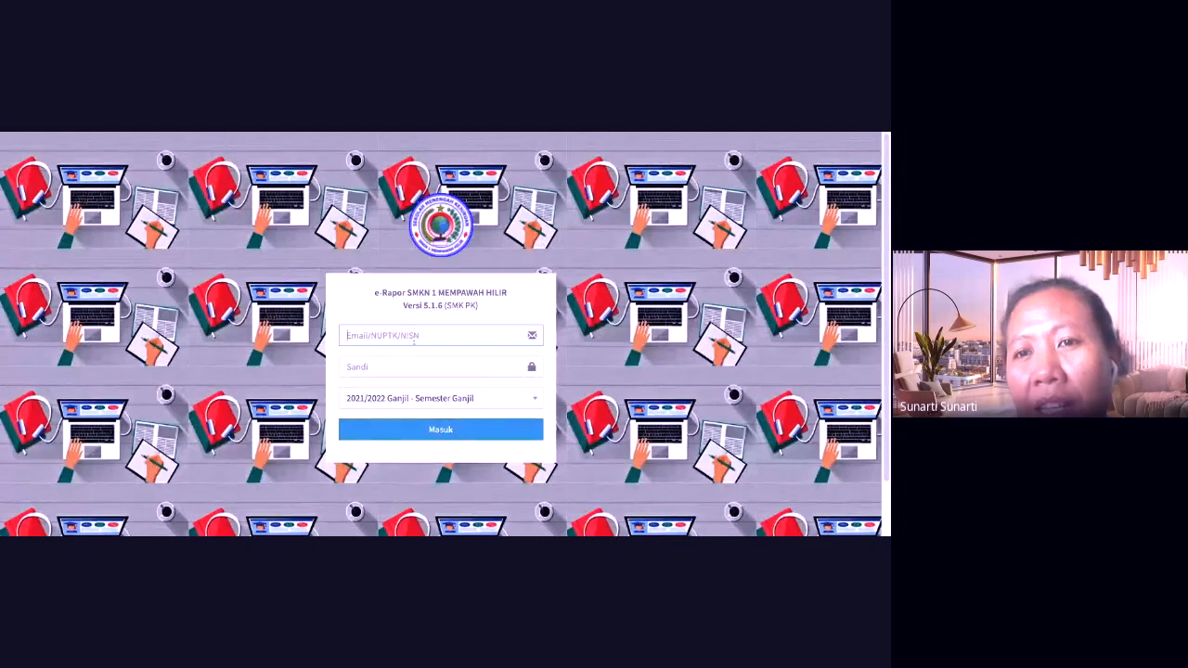
left_click(413, 341)
key("ctrl+v")
left_click(401, 371)
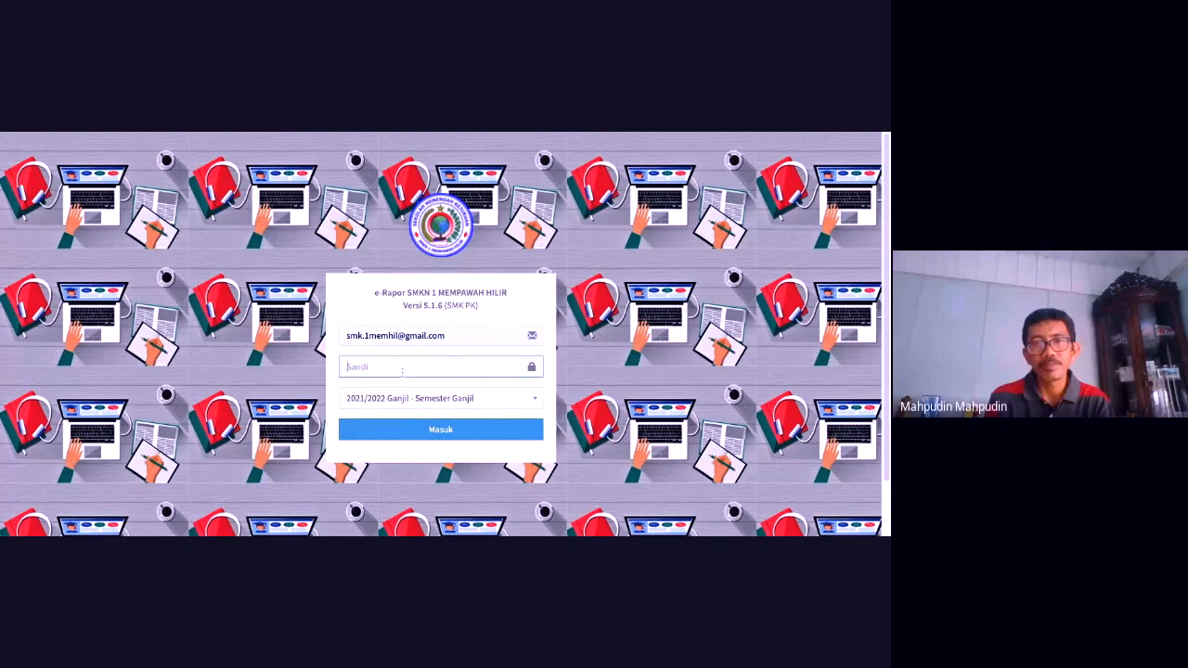
type("*******")
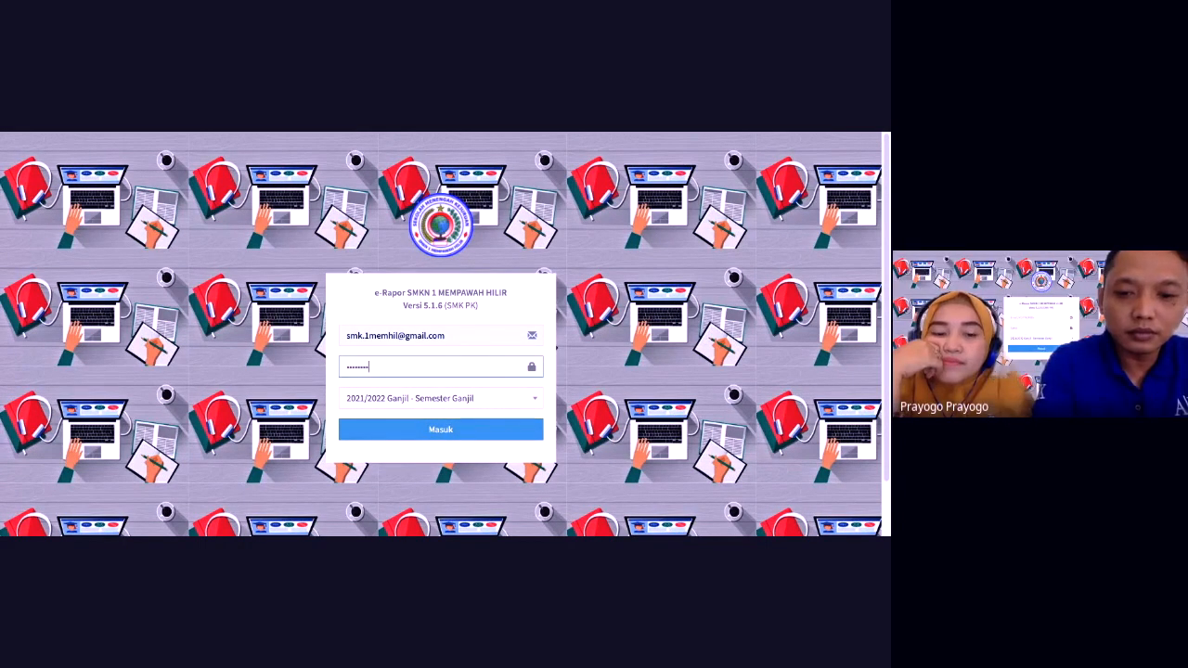
left_click(415, 428)
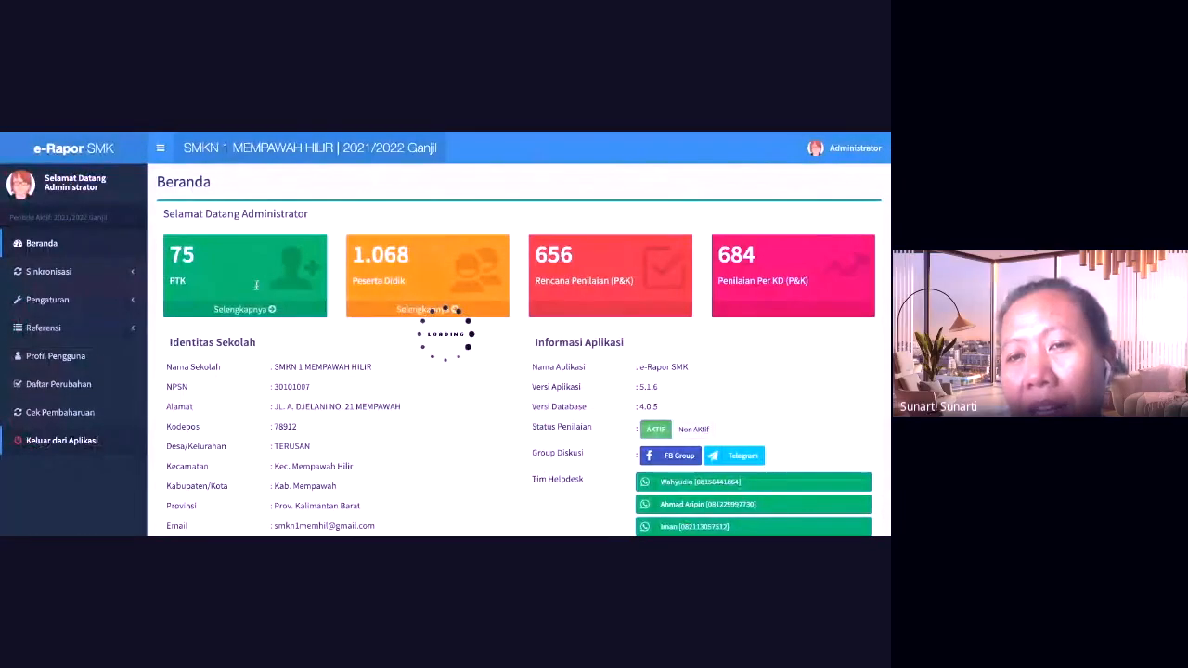
left_click(56, 327)
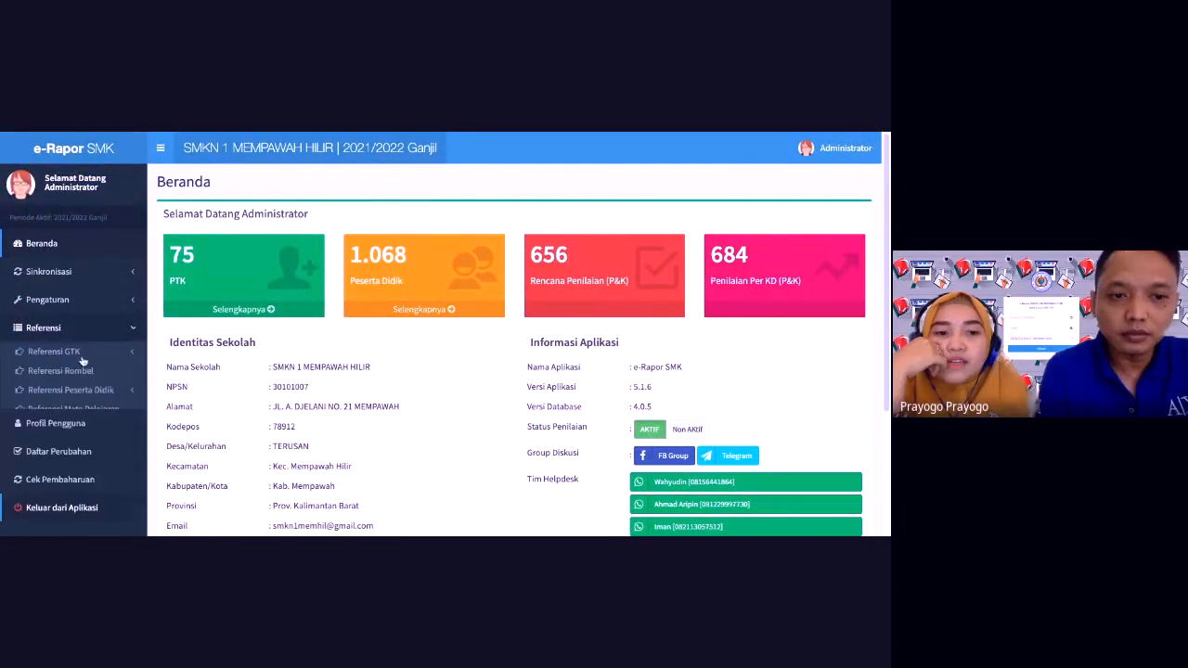
Step: Open Pengaturan > Data Pengguna and search the user list for 'marc'
left_click(58, 353)
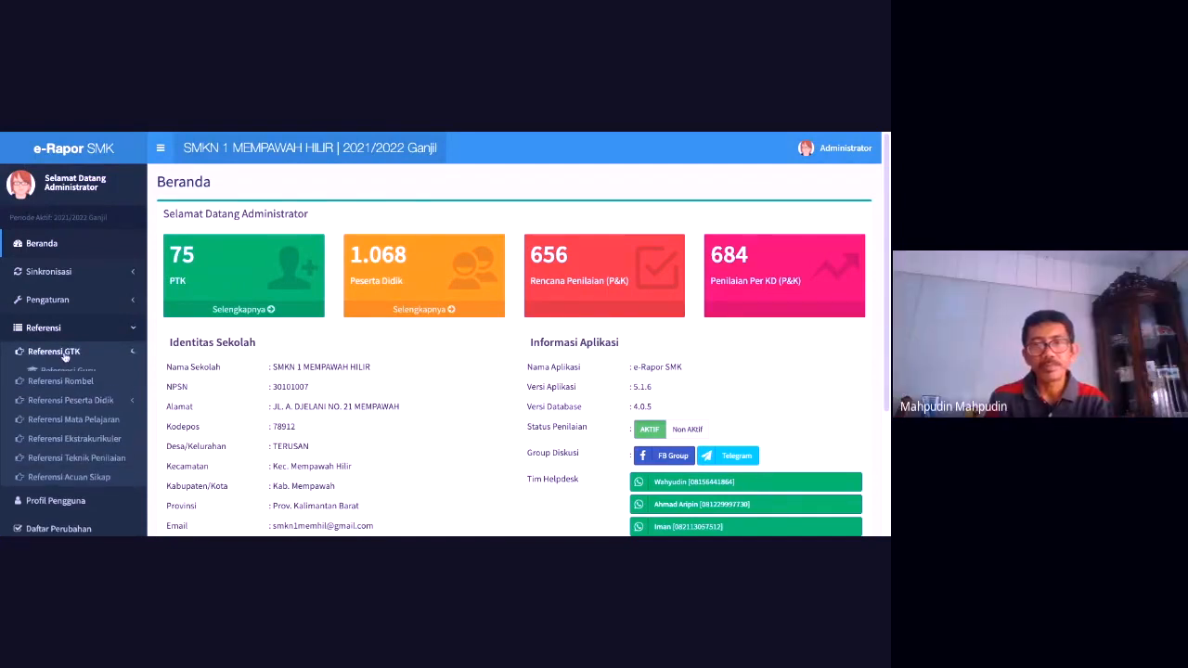
left_click(46, 299)
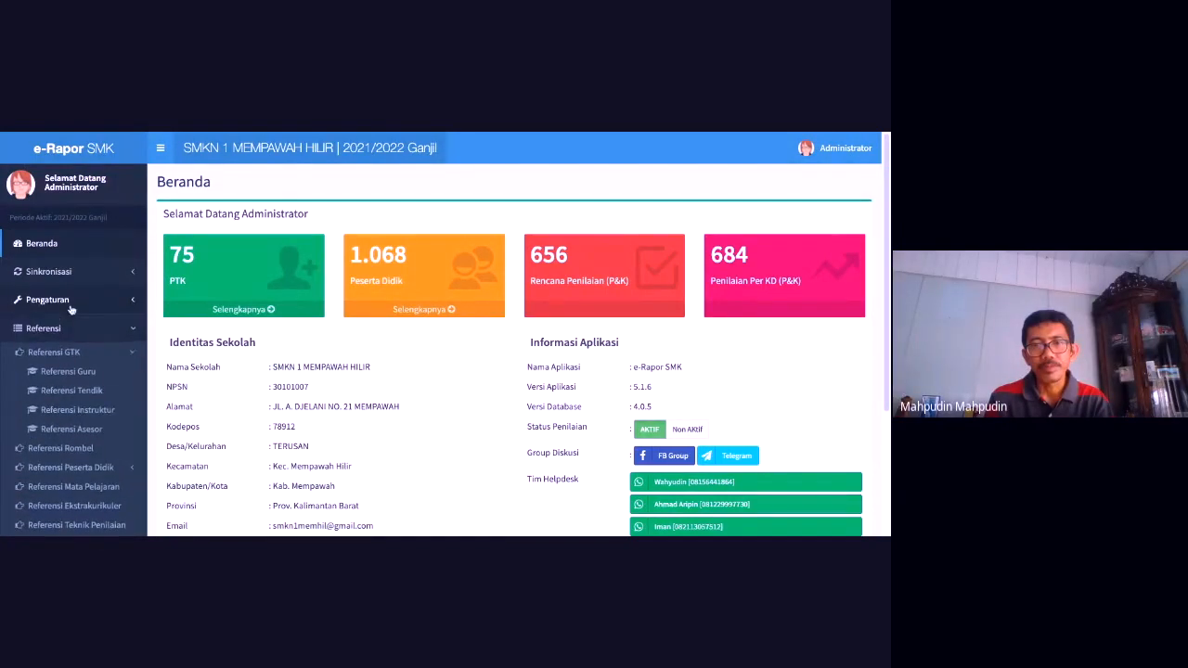
left_click(61, 344)
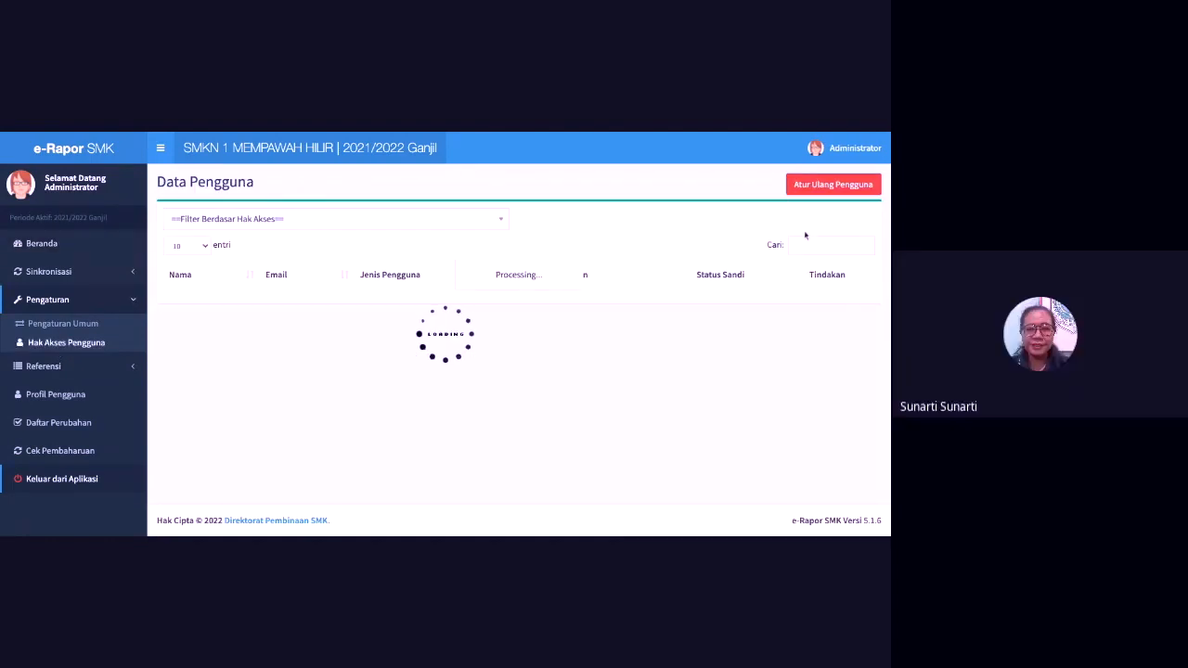
left_click(807, 245)
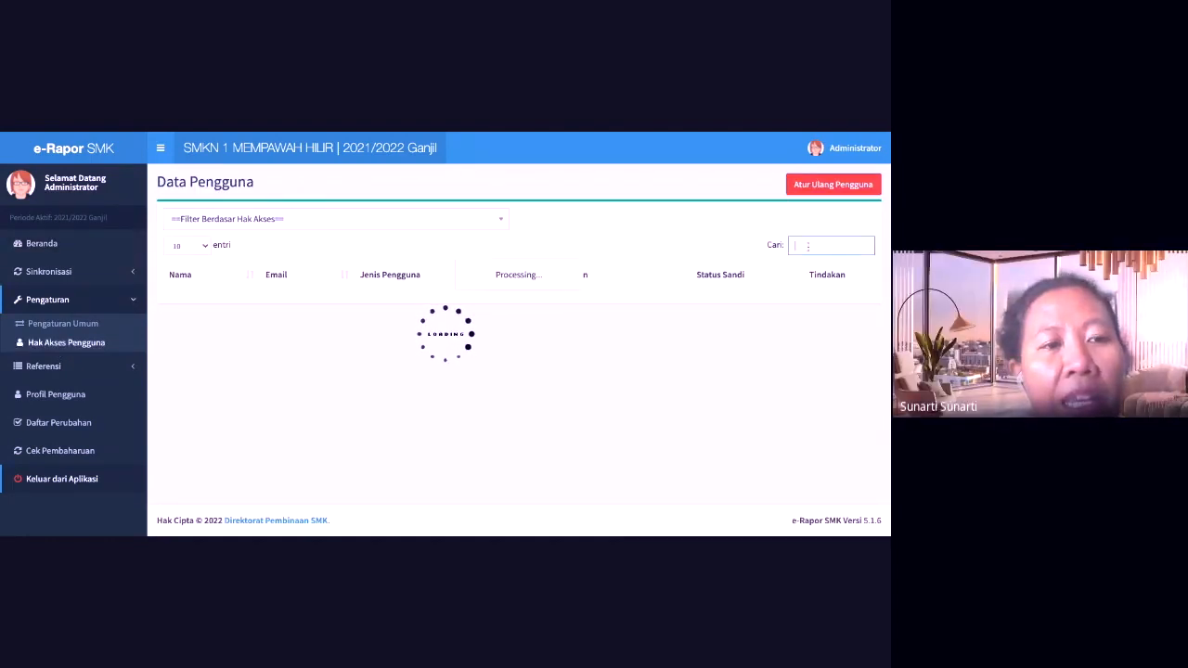
type("mar")
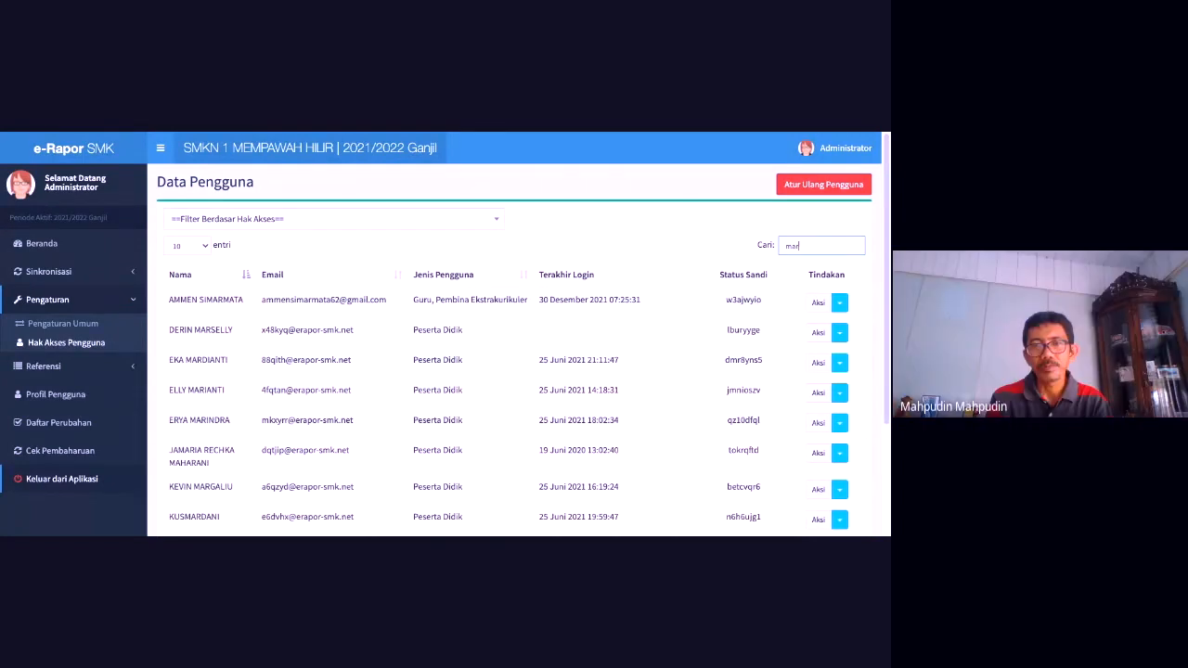
type("c")
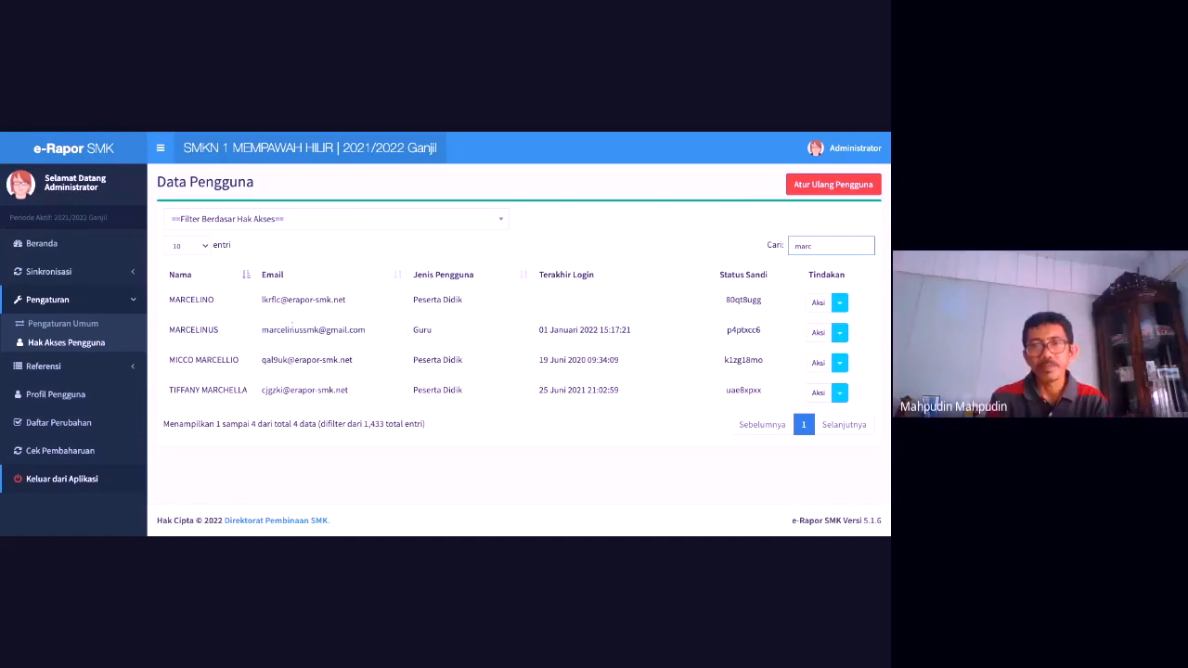
Step: Select the teacher's e-mail and password from the list, then log out of the administrator account
left_click_drag(262, 330, 366, 330)
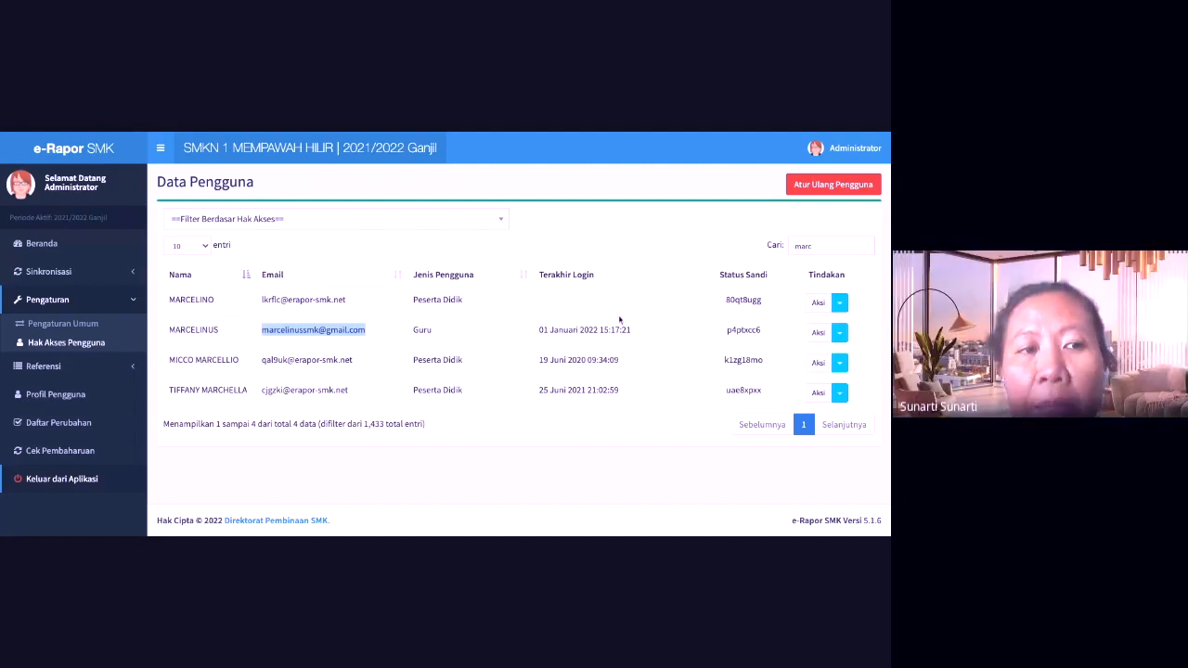
left_click(743, 330)
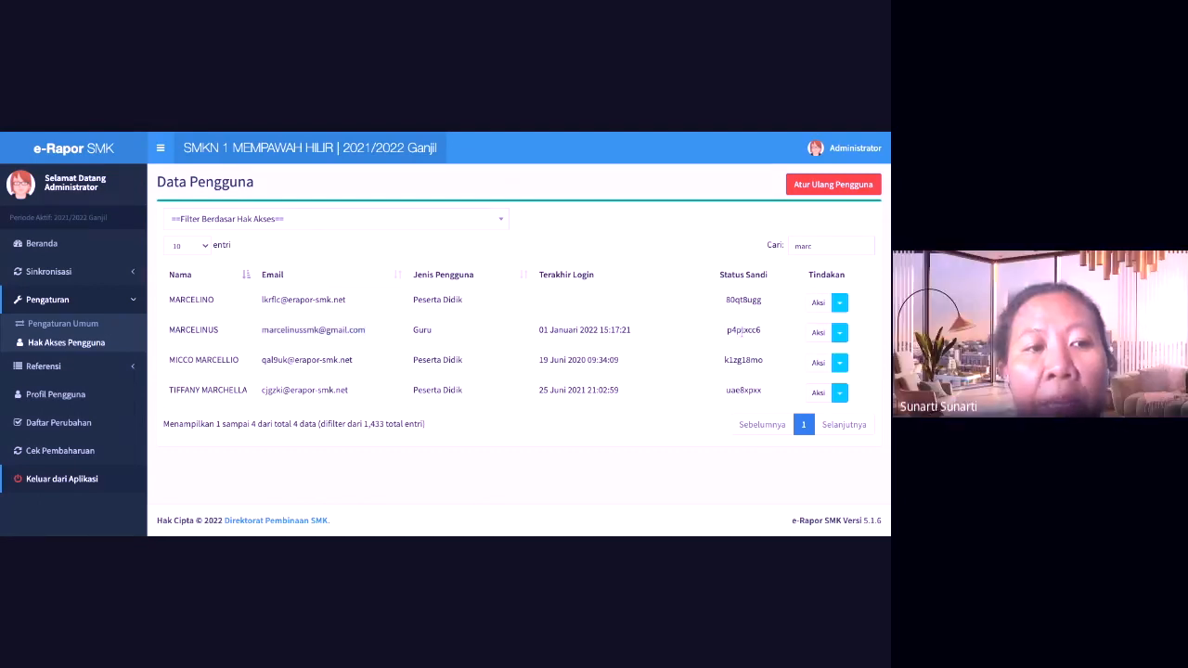
double_click(742, 331)
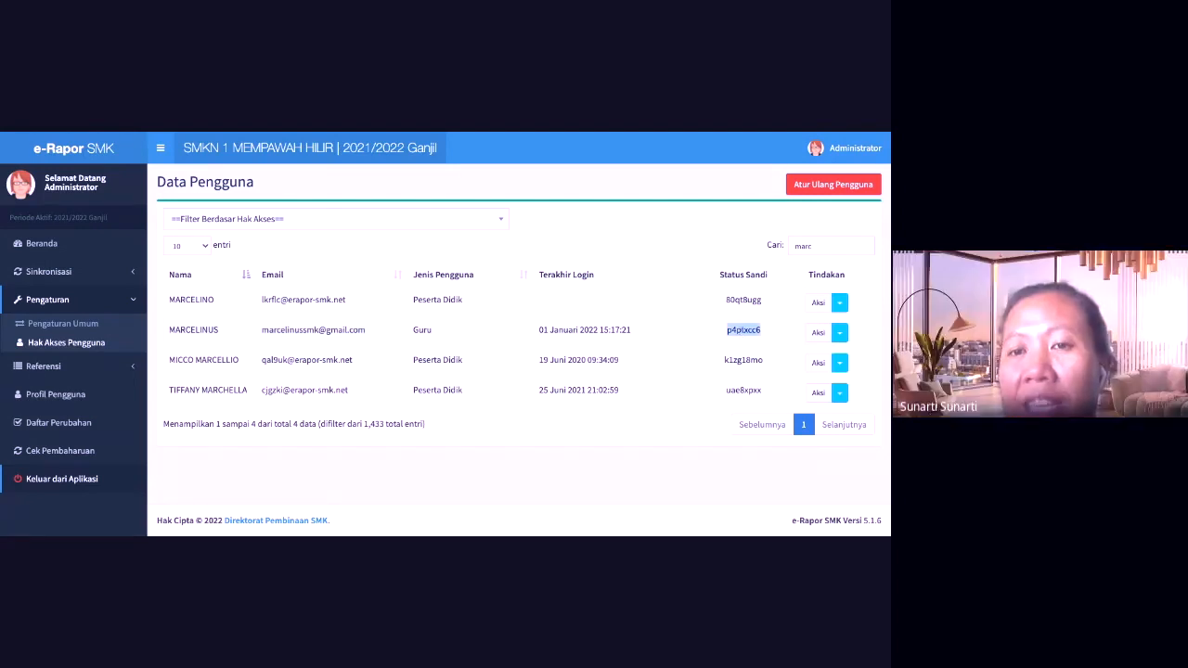
left_click(847, 150)
left_click(776, 174)
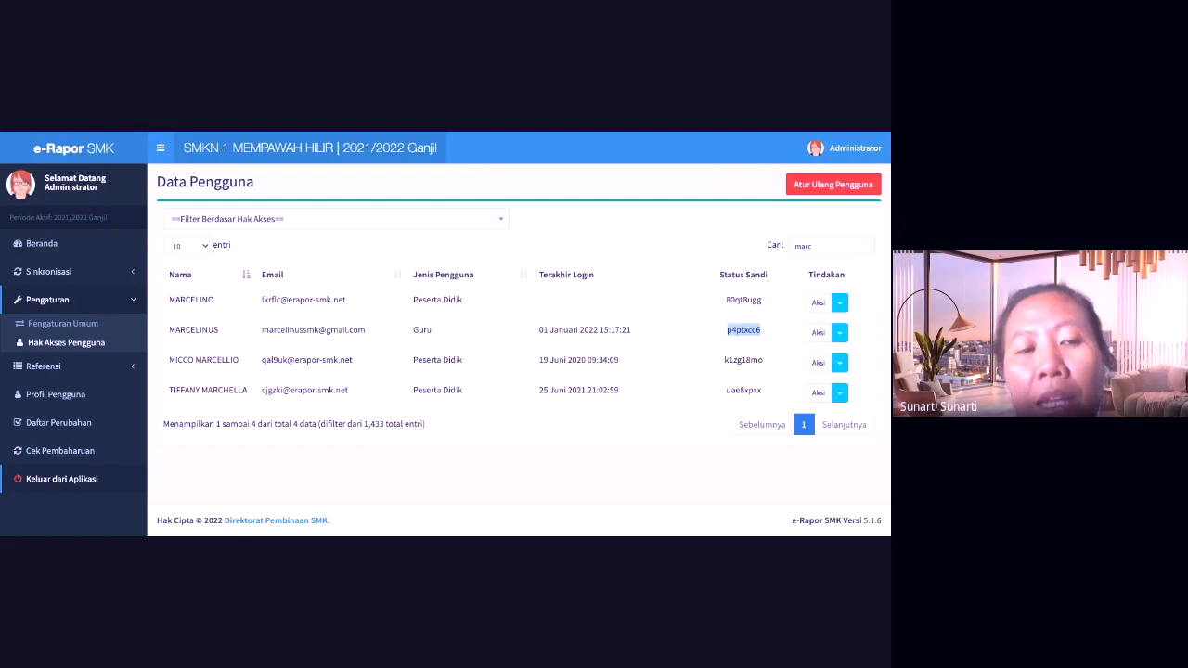
left_click(61, 479)
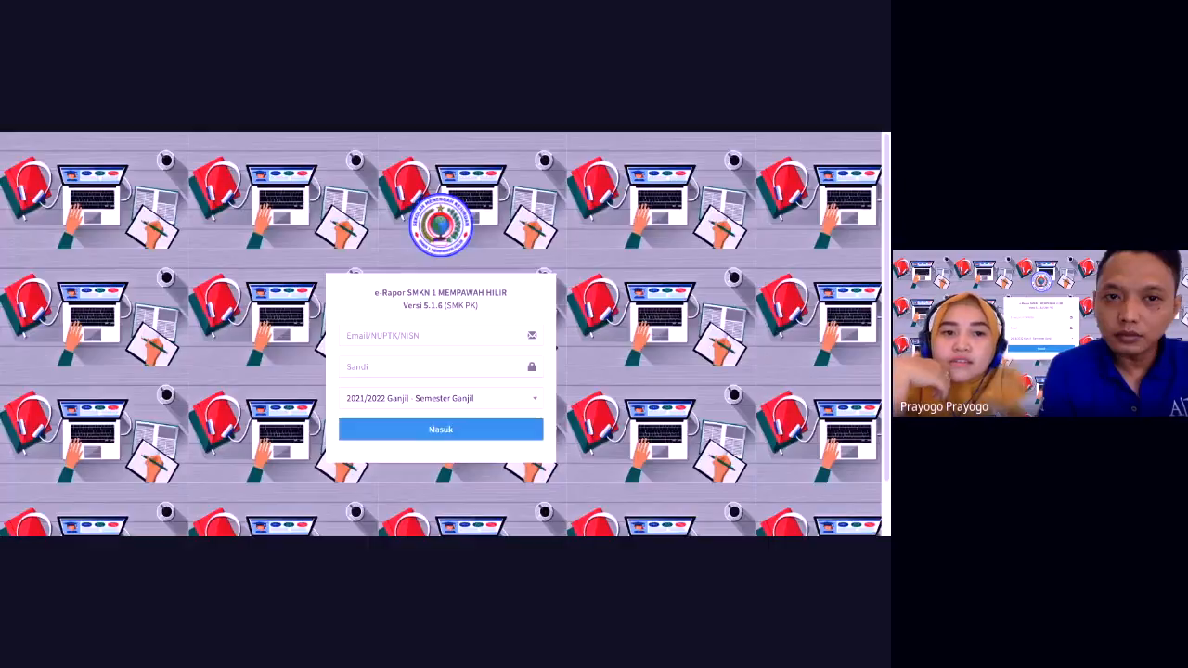
Step: Log in with the teacher's e-mail address and password
left_click(387, 334)
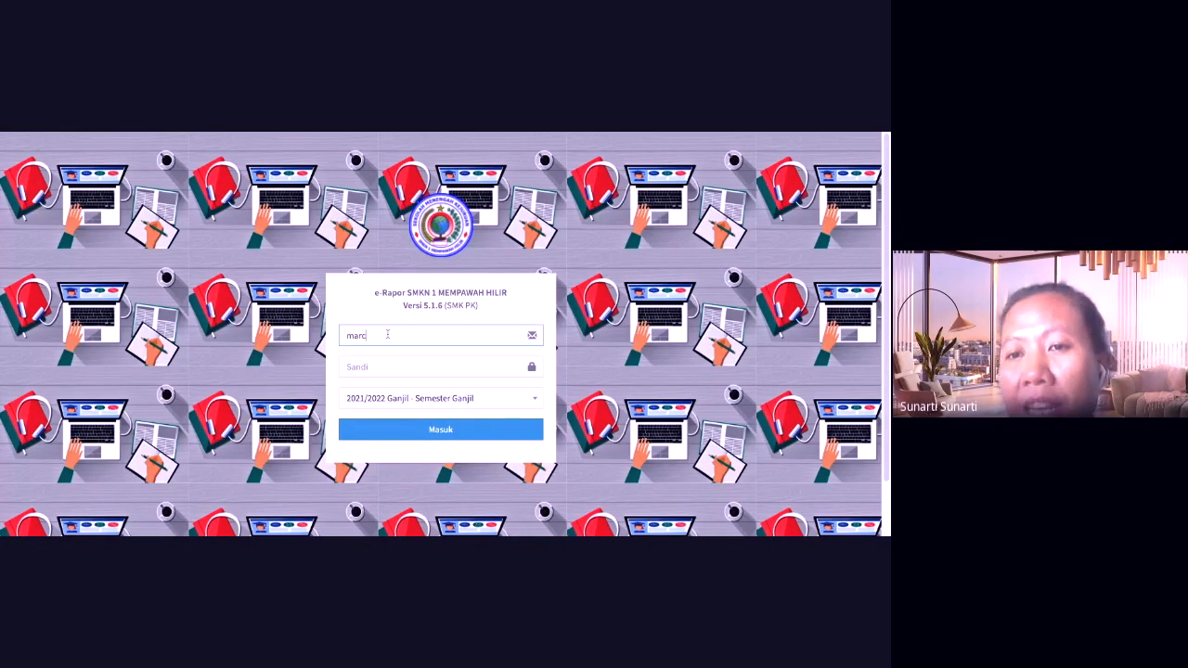
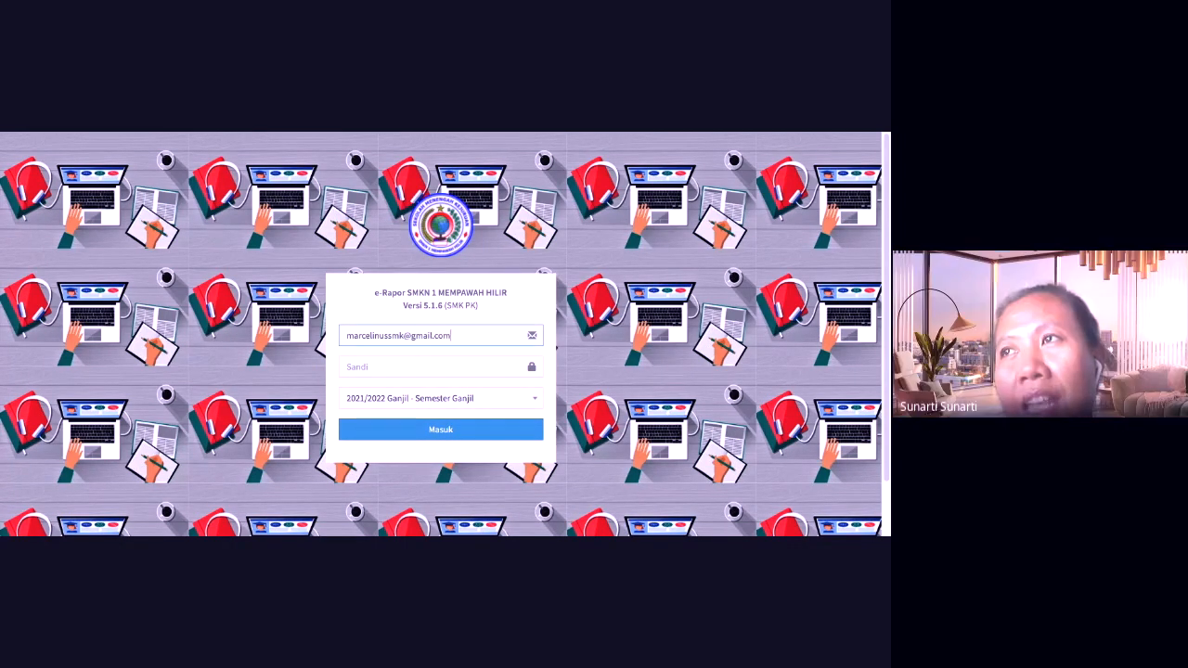
left_click(377, 366)
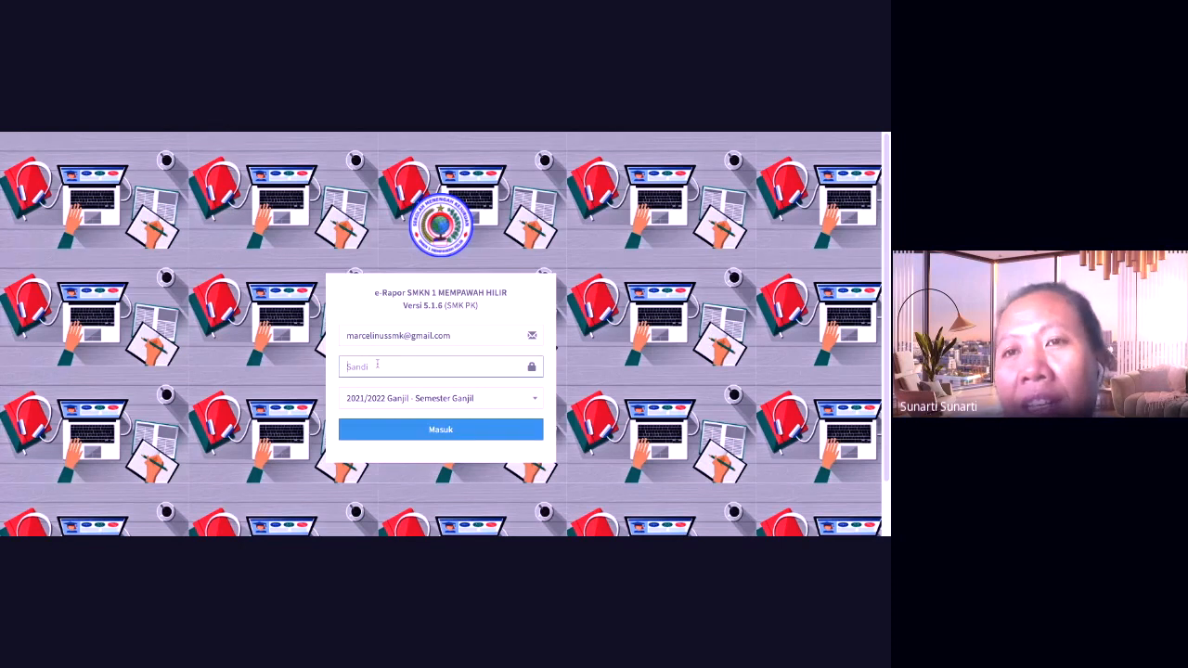
left_click(400, 428)
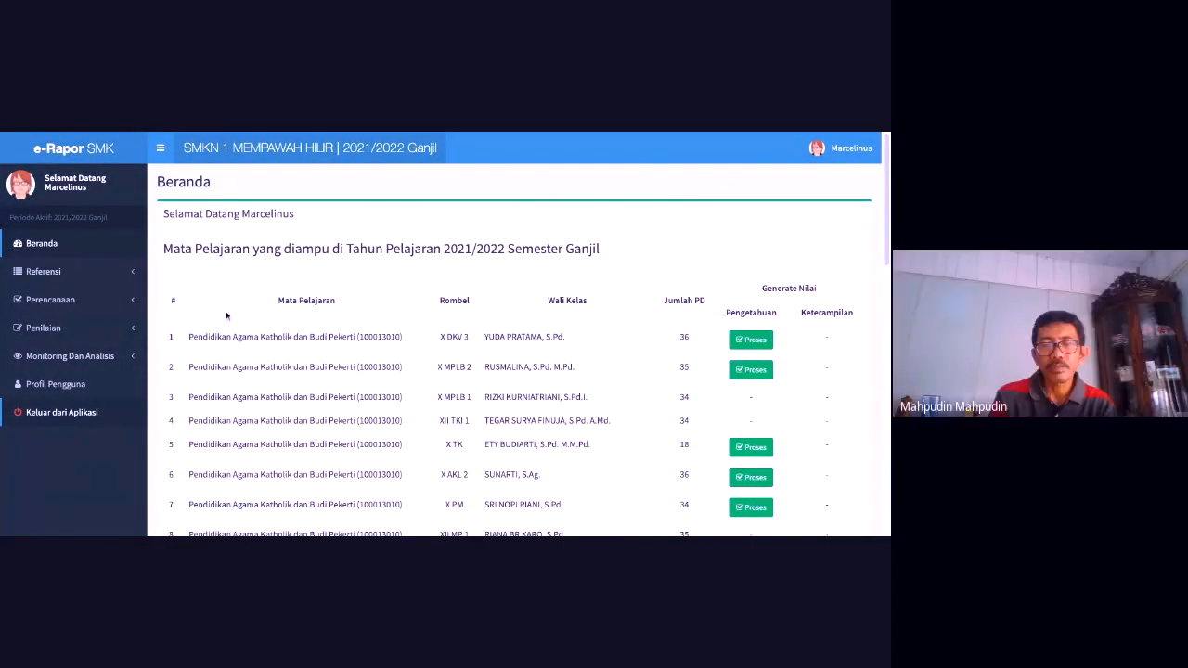
Step: Expand the Perencanaan and Penilaian menus in the sidebar
left_click(120, 303)
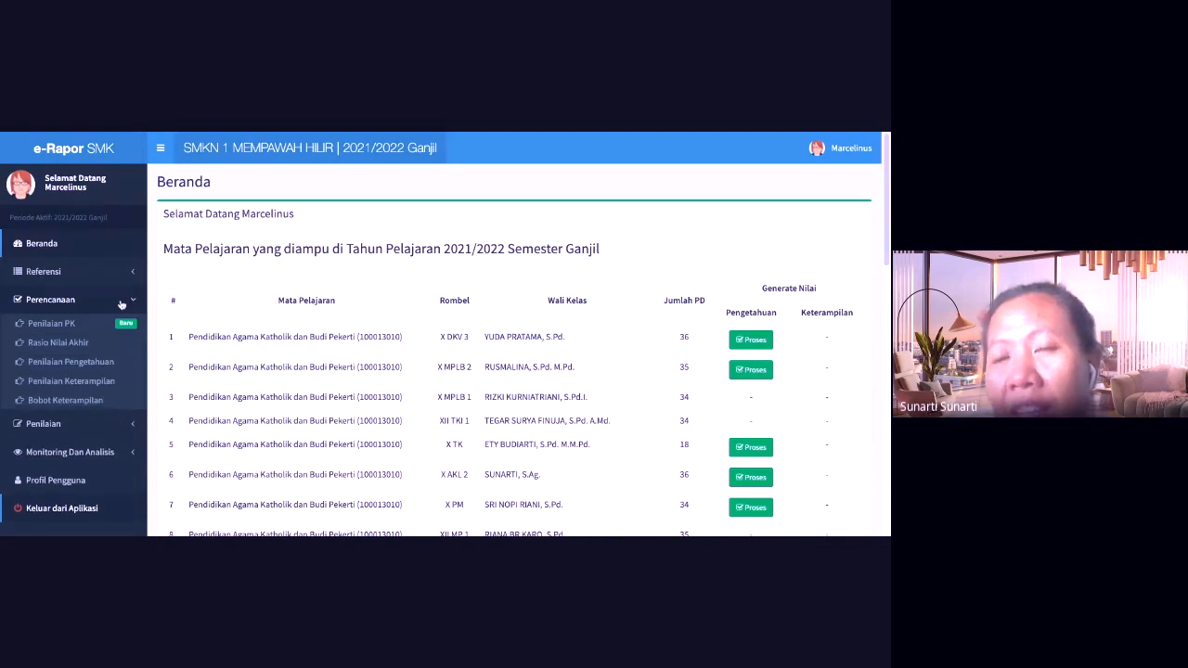
left_click(93, 424)
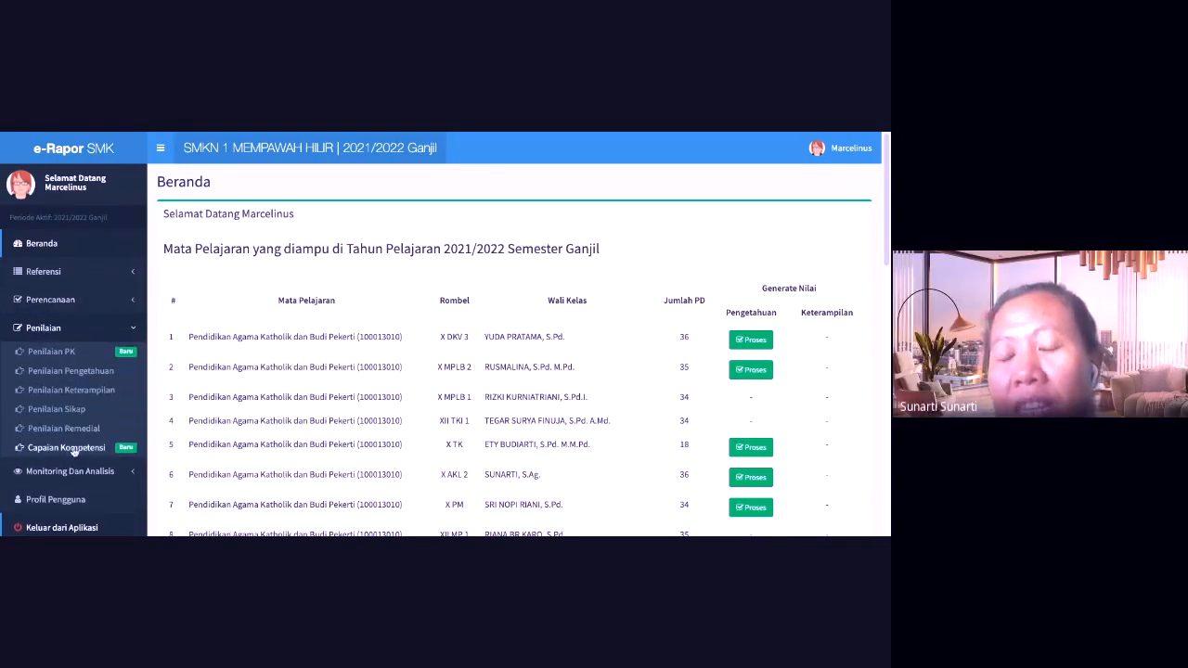
Step: Open Capaian Kompetensi and select Kelas 10, X AKL 1 and Pendidikan Agama Katholik dan Budi Pekerti
left_click(74, 449)
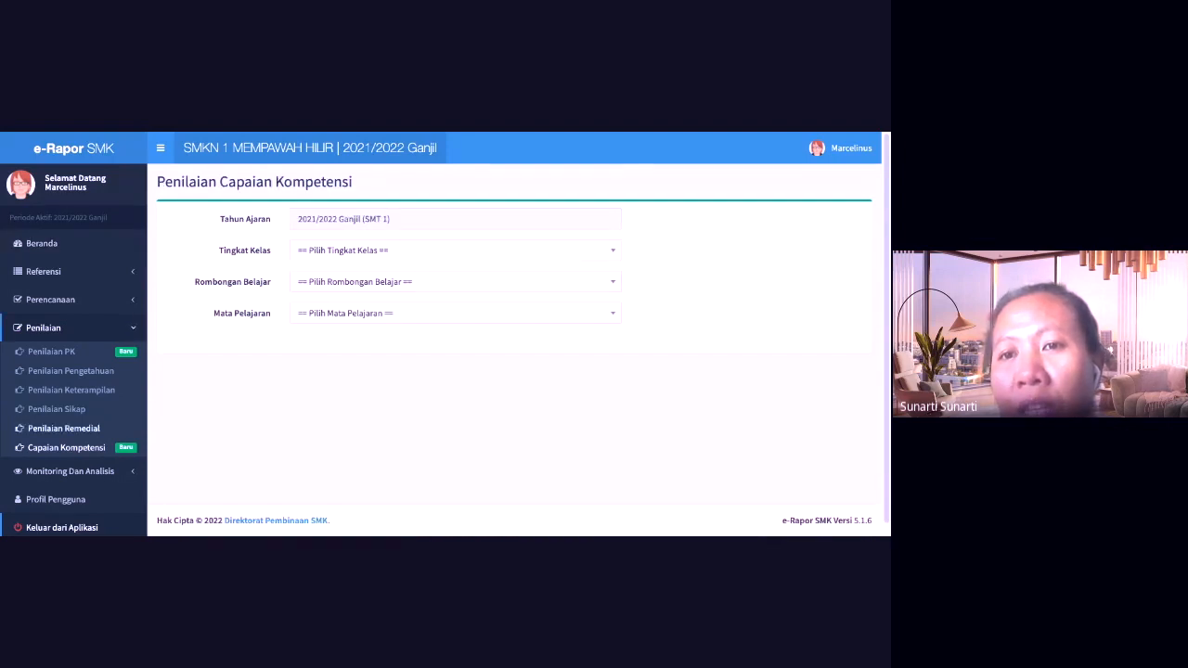
left_click(363, 258)
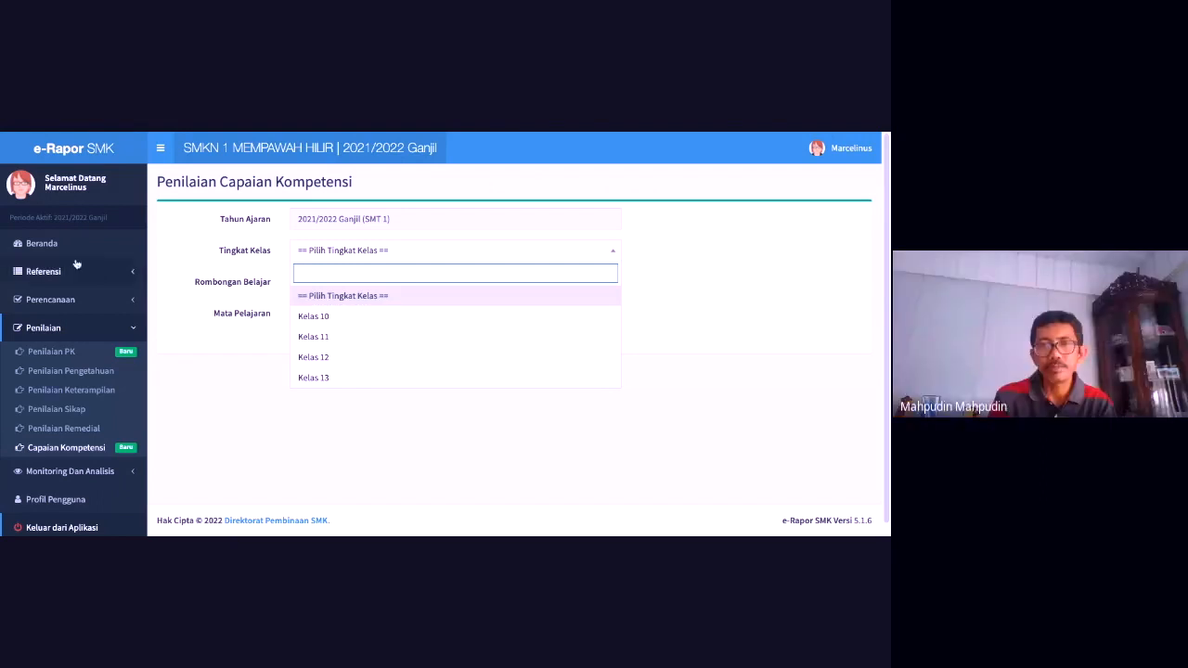
left_click(72, 300)
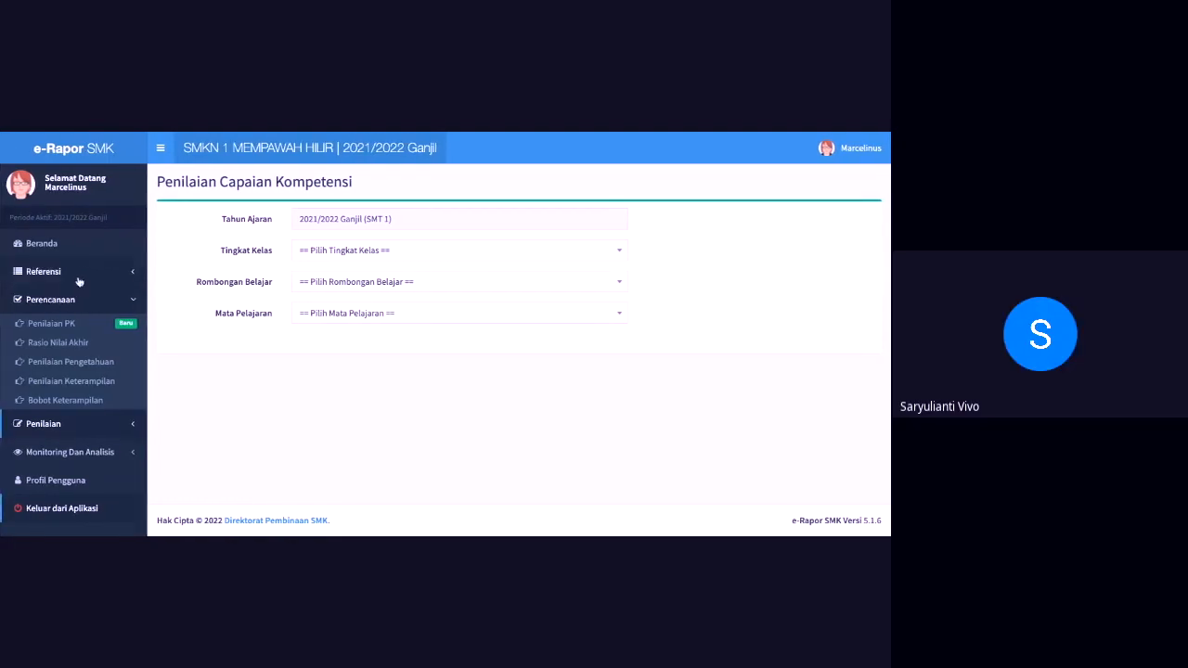
left_click(363, 252)
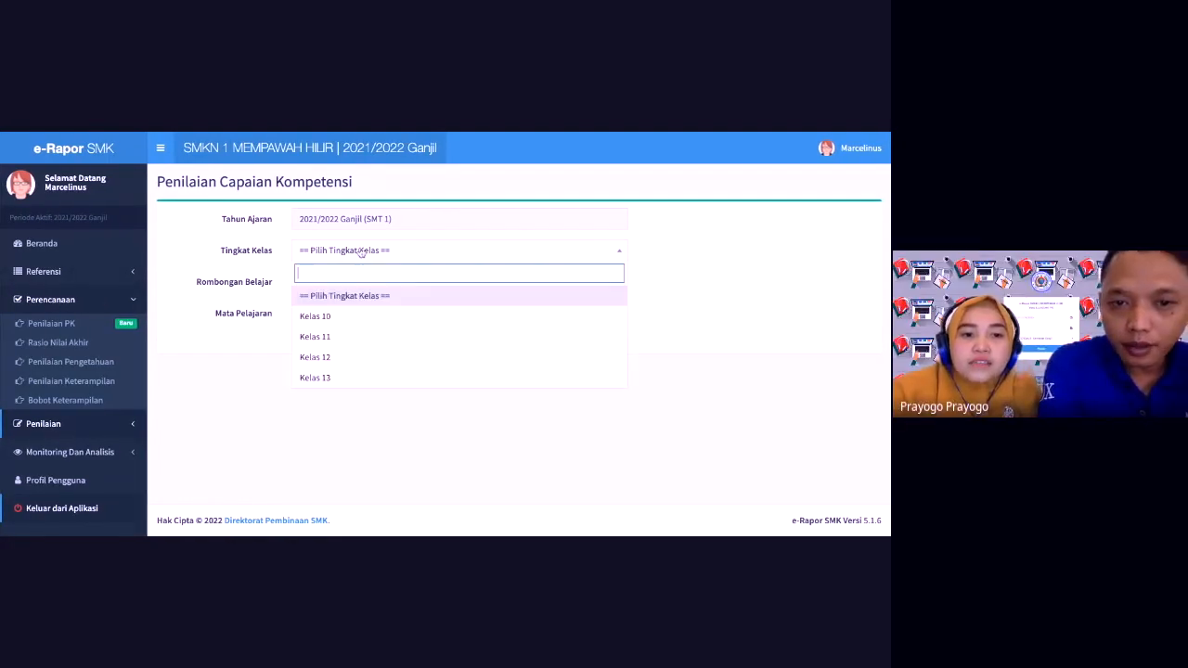
left_click(326, 317)
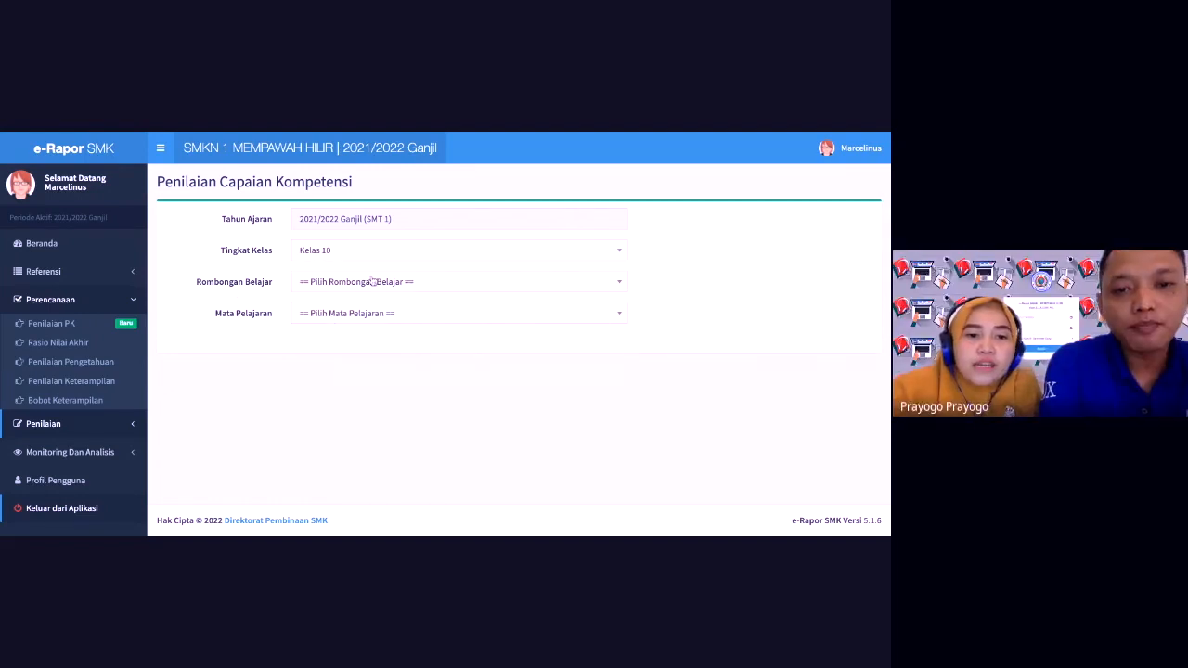
left_click(349, 284)
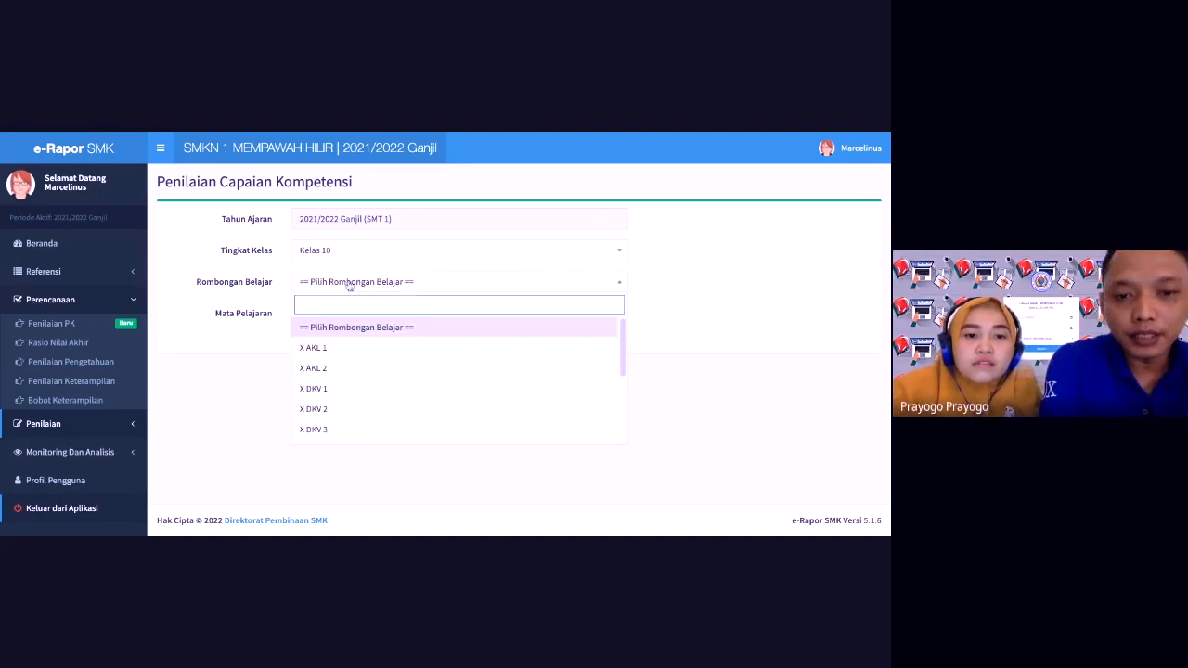
left_click(340, 349)
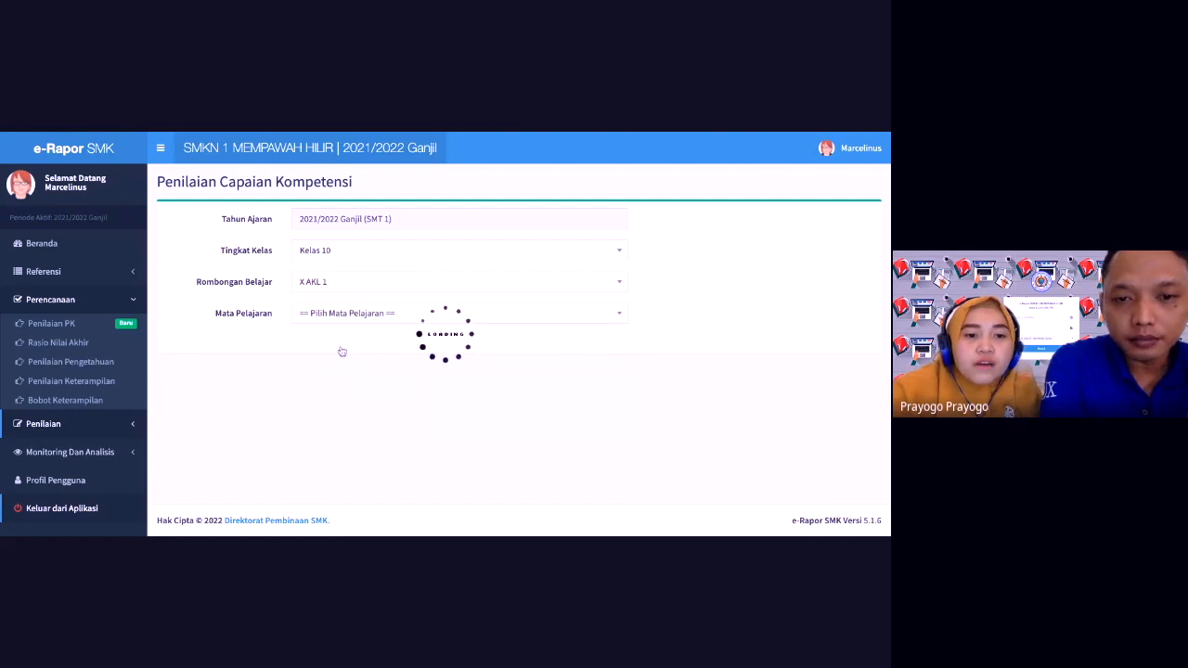
left_click(383, 315)
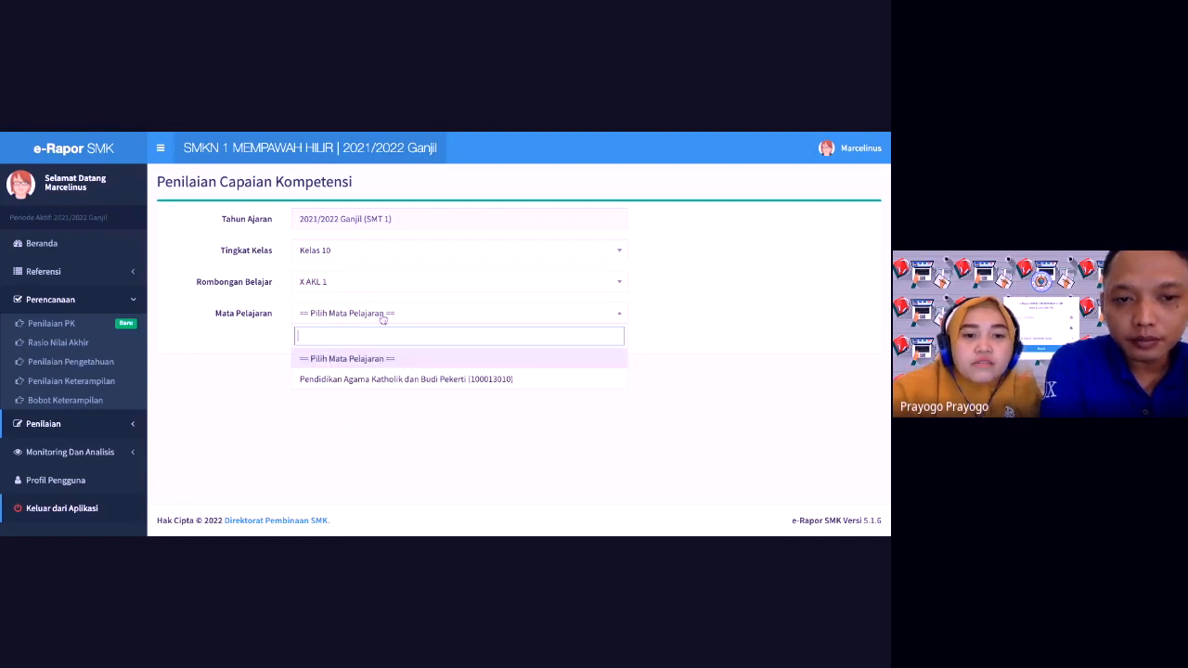
left_click(375, 383)
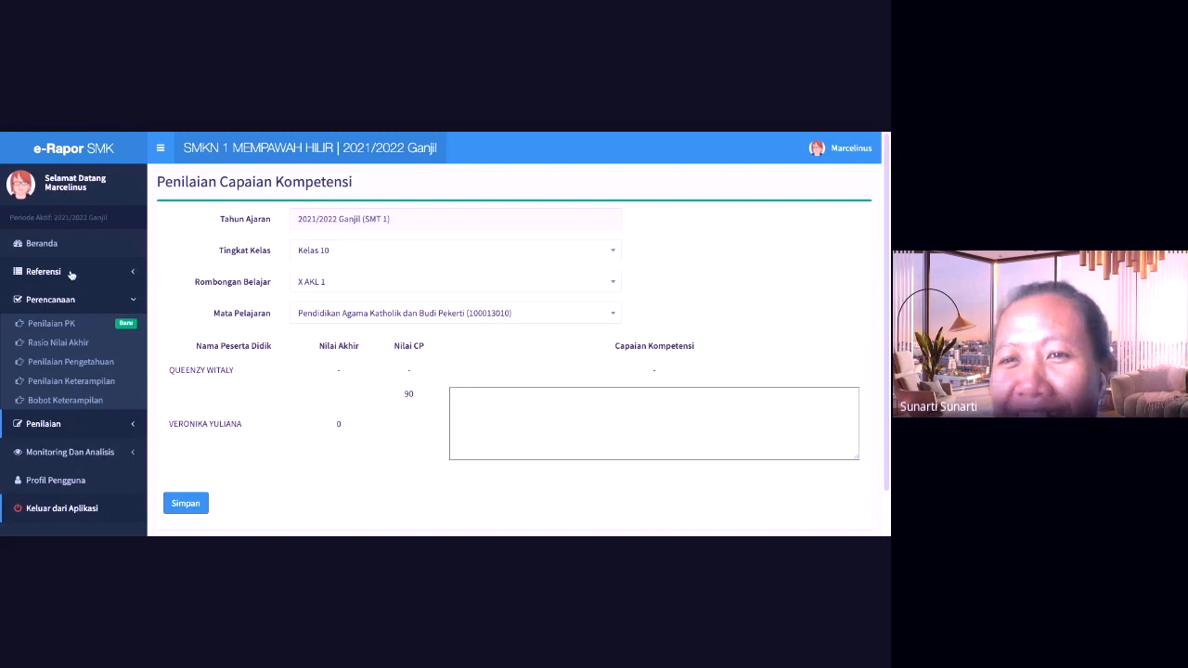
Step: Expand Referensi and Perencanaan in the sidebar to reach Penilaian PK
left_click(71, 272)
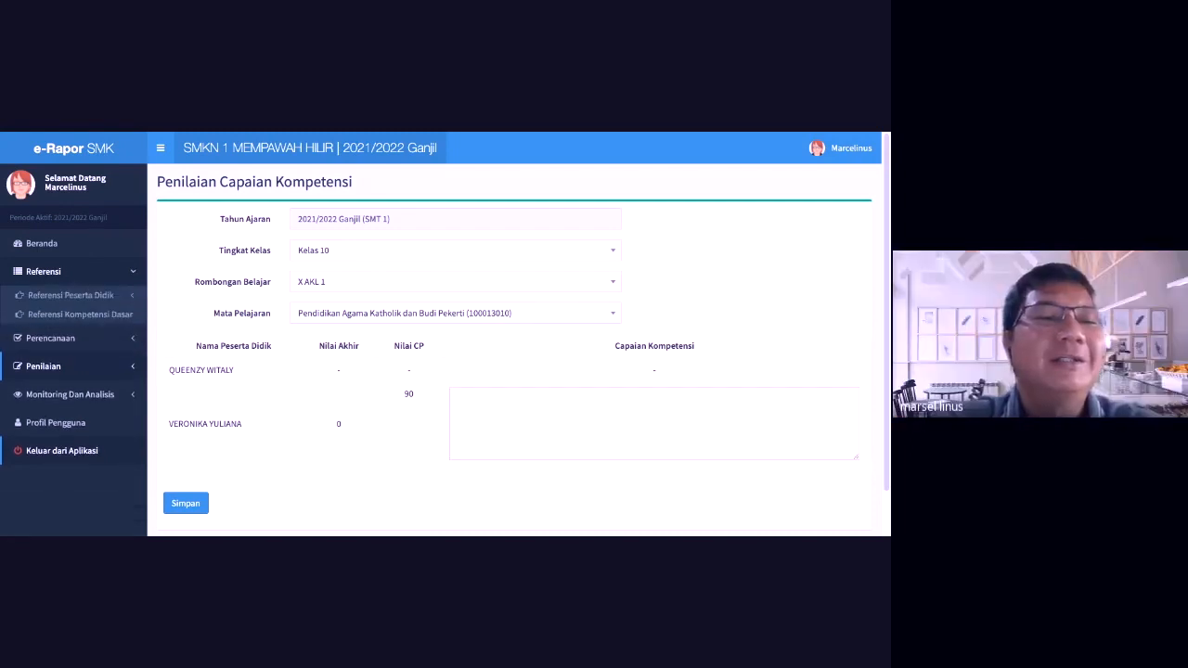
left_click(61, 340)
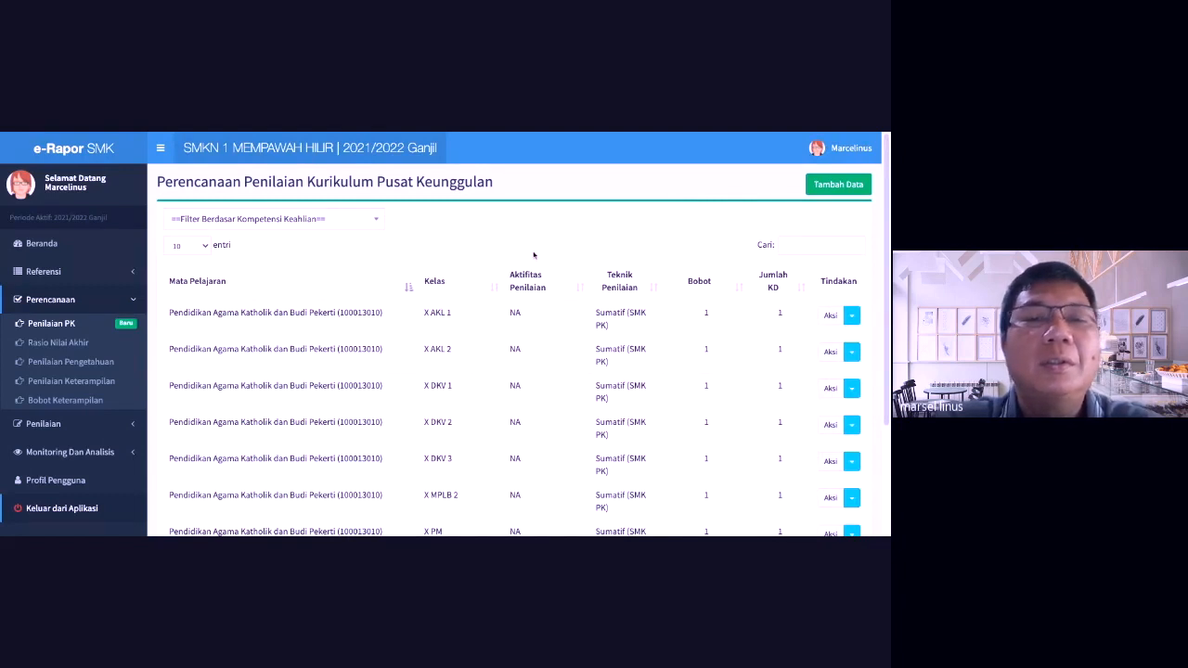
Step: Add a PK plan for Kelas 10, X AKL 1, Pendidikan Agama Katholik, then reopen Capaian Kompetensi
left_click(847, 188)
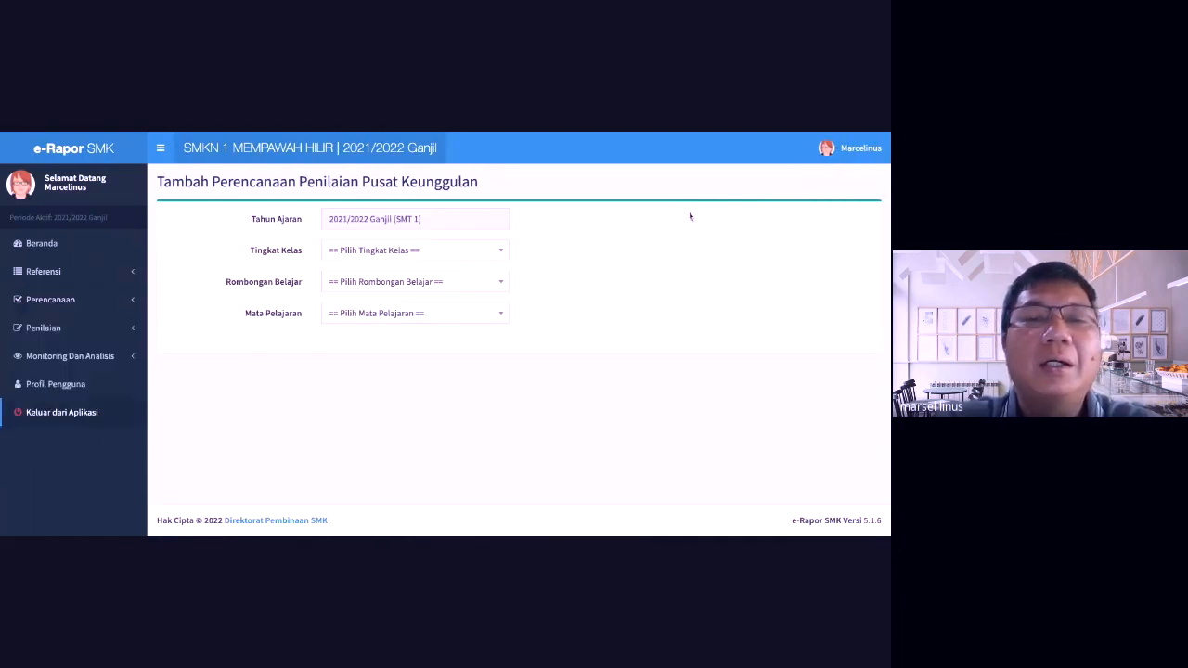
left_click(412, 257)
left_click(397, 314)
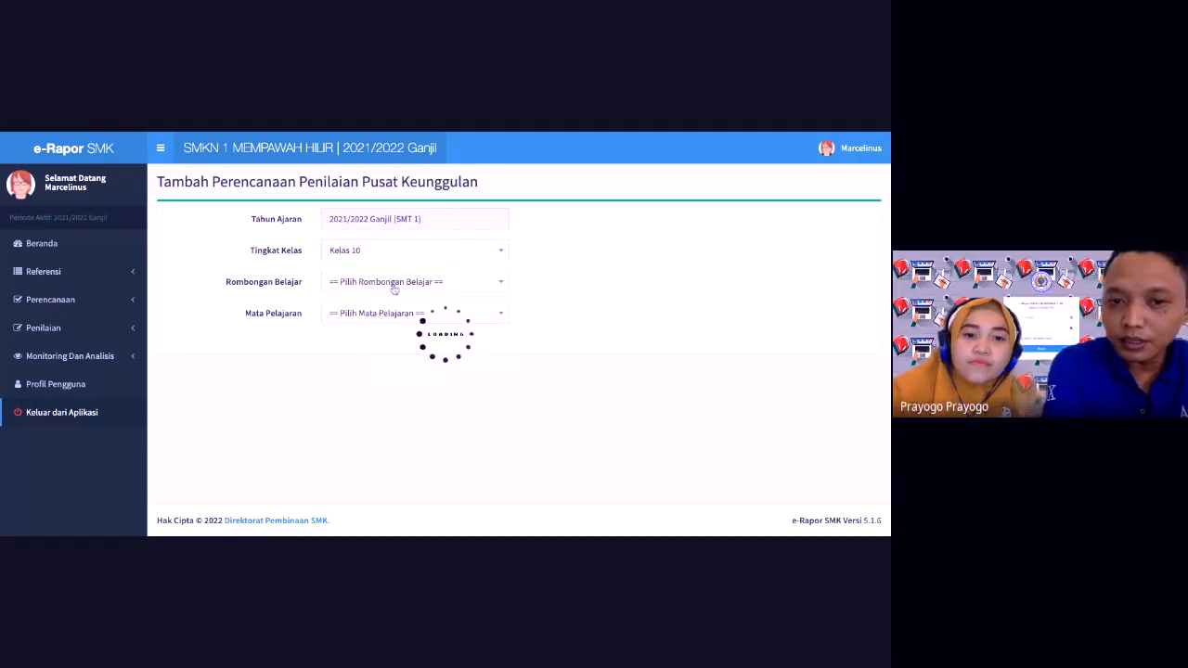
left_click(394, 283)
left_click(379, 351)
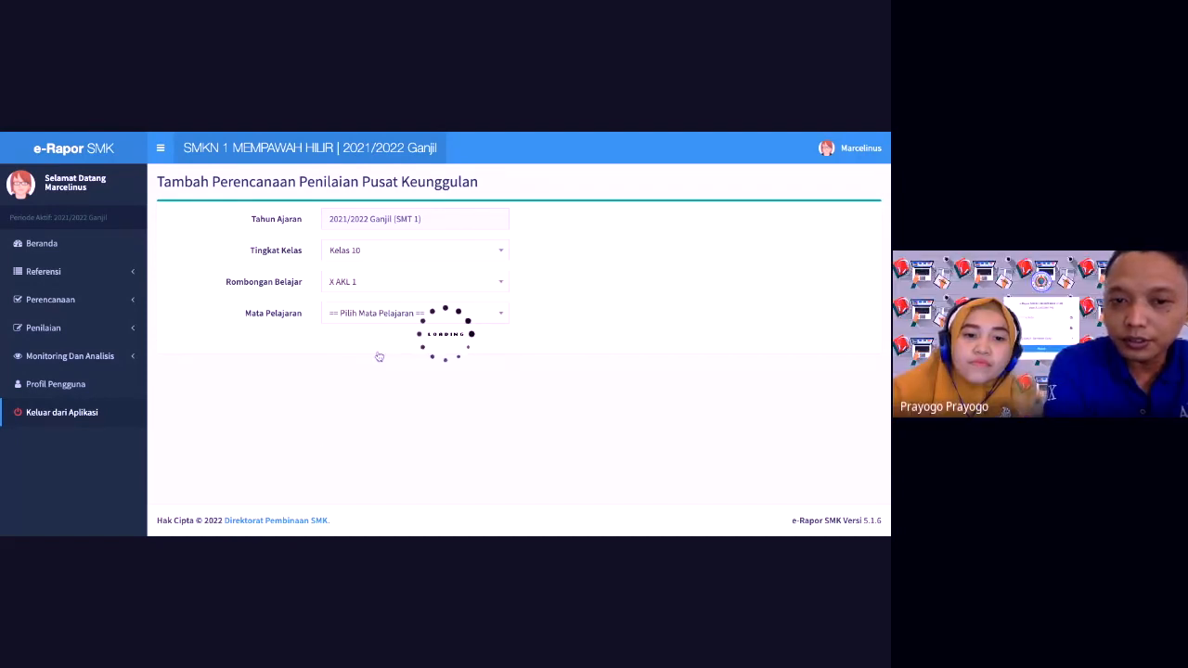
left_click(381, 315)
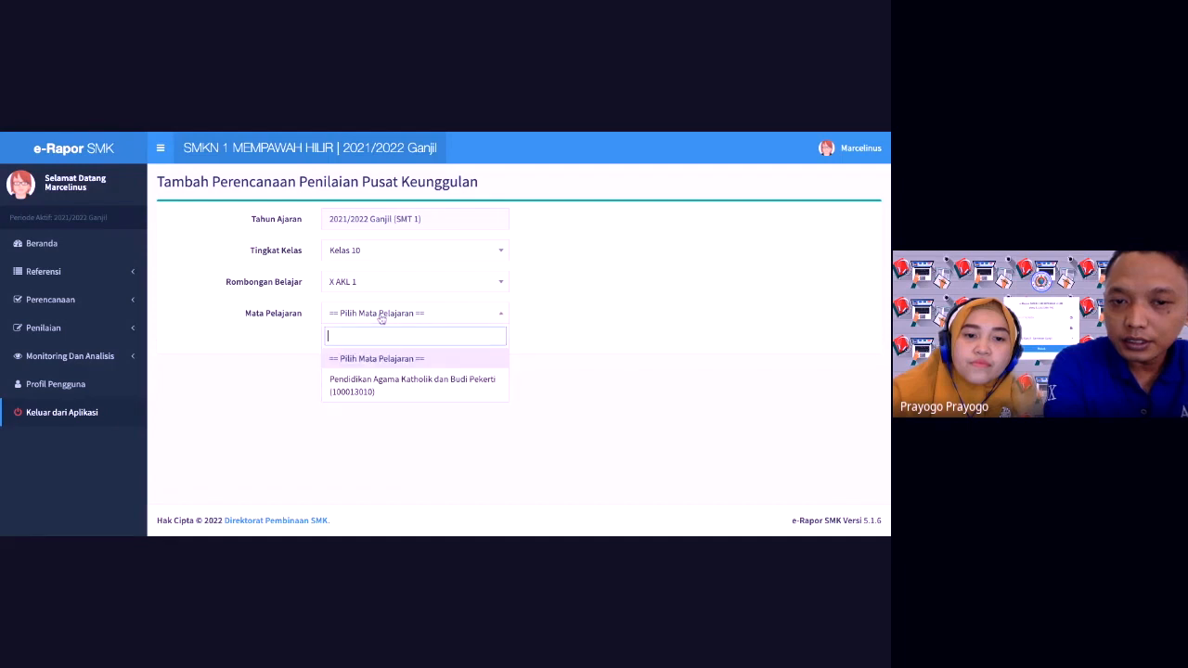
left_click(372, 385)
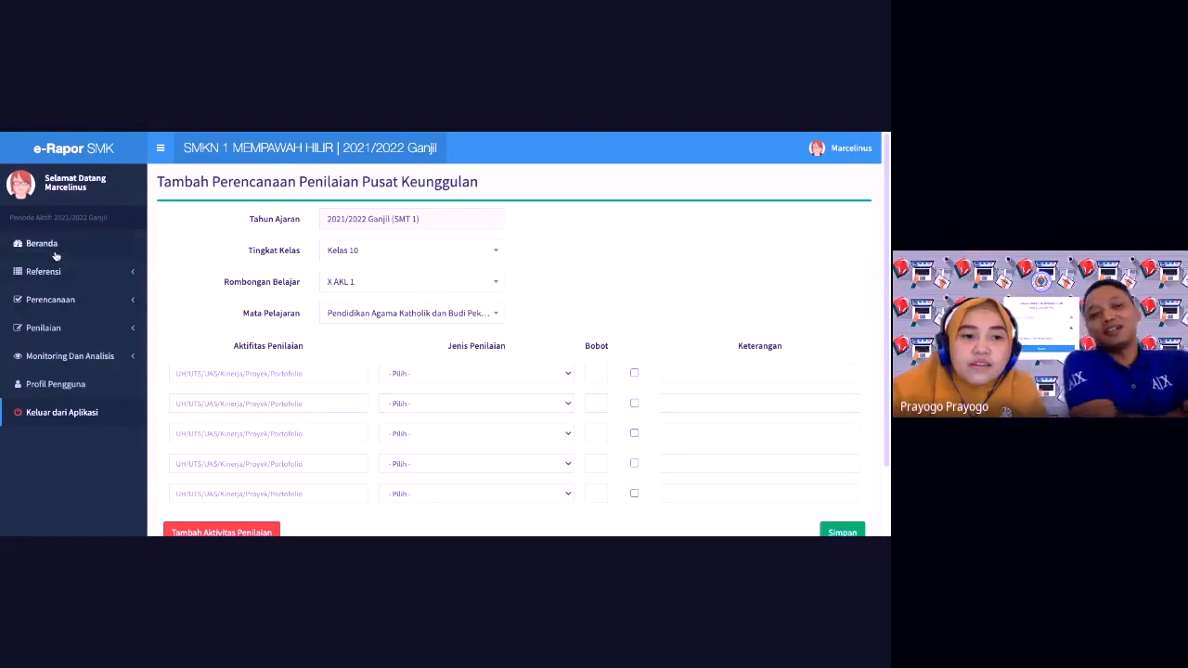
left_click(57, 333)
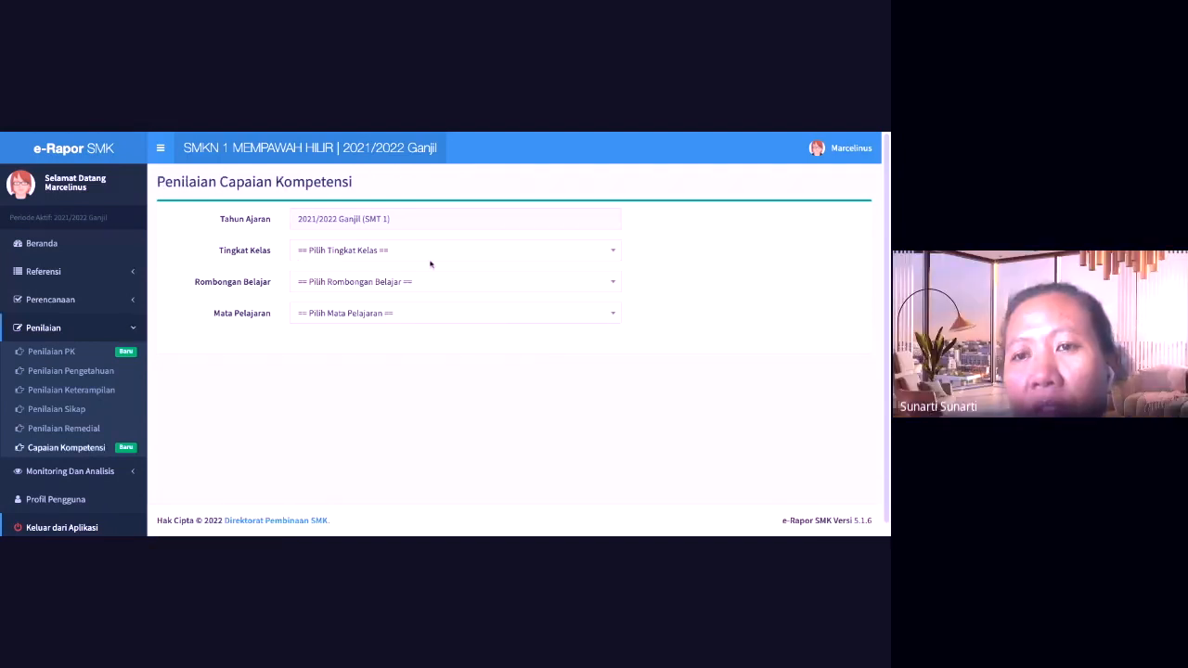
left_click(427, 252)
Step: Select Kelas 10, X AKL 1 and Pendidikan Agama Katholik, then click the first description box
left_click(399, 326)
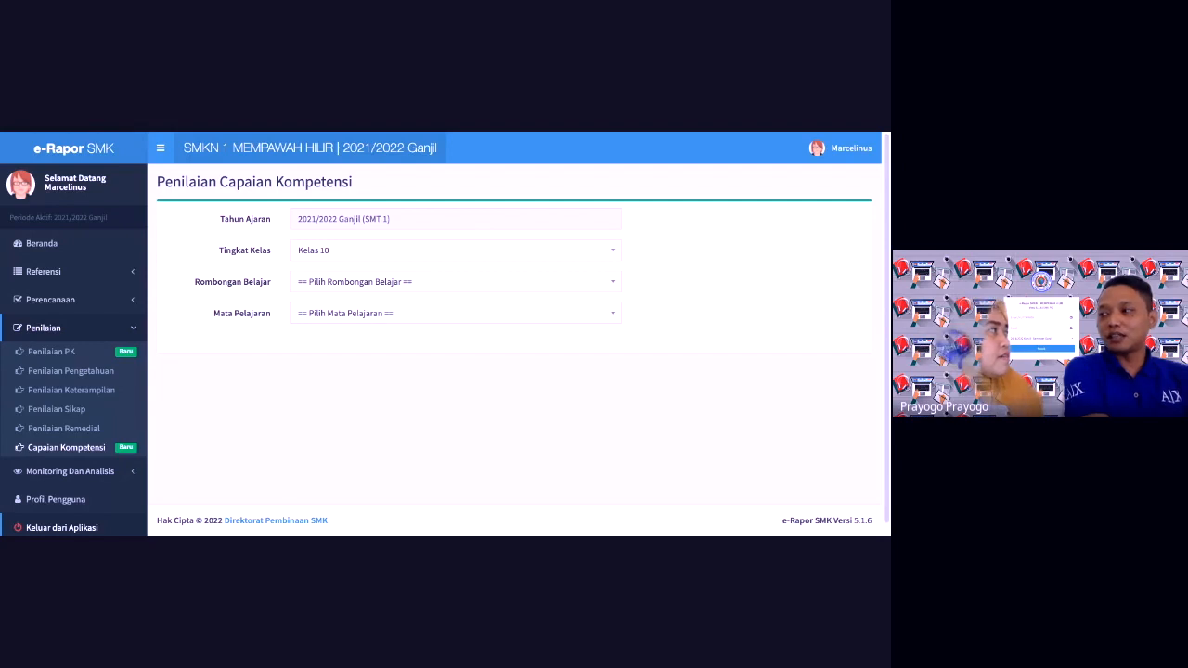
left_click(362, 284)
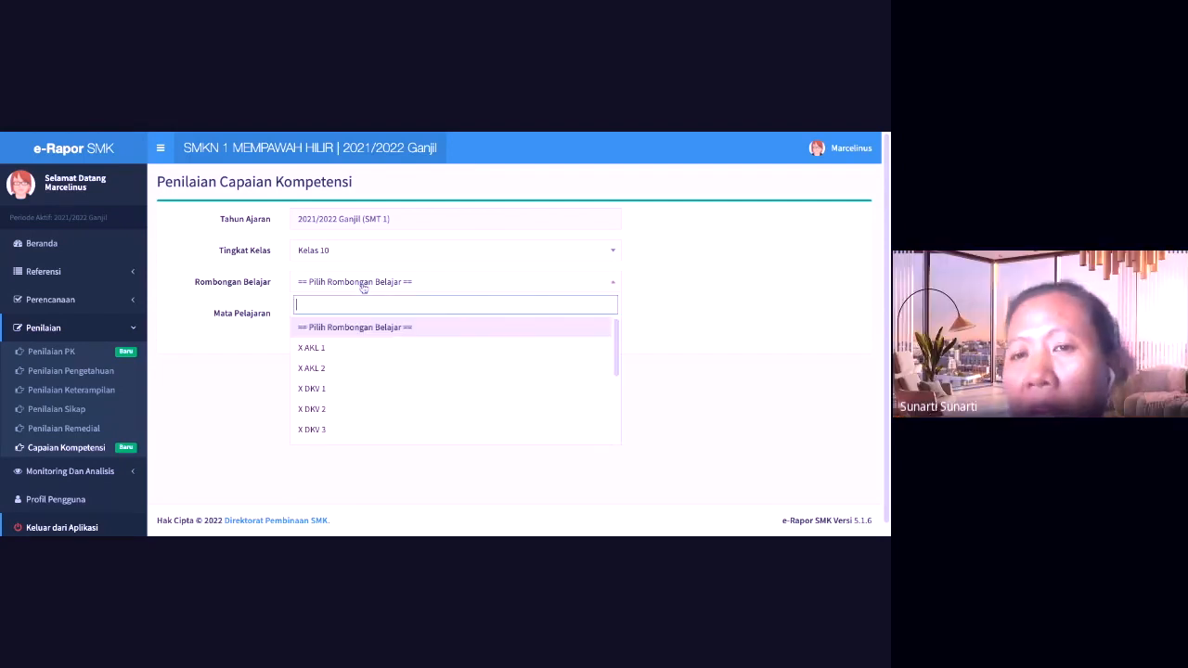
left_click(346, 349)
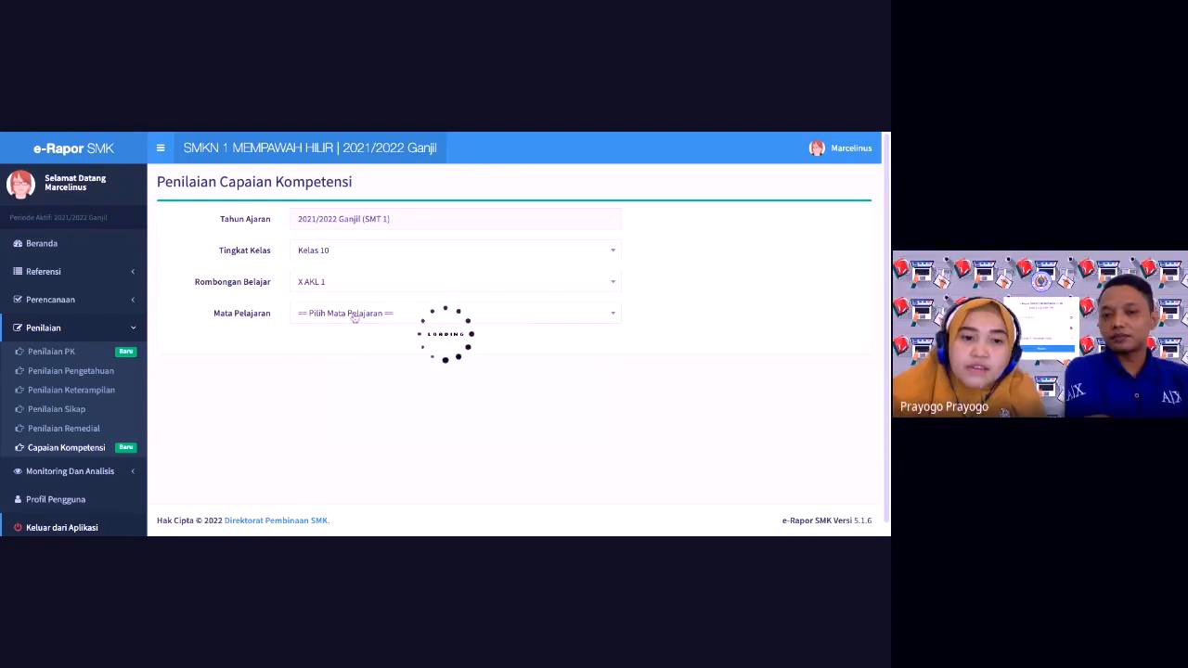
left_click(354, 316)
left_click(342, 382)
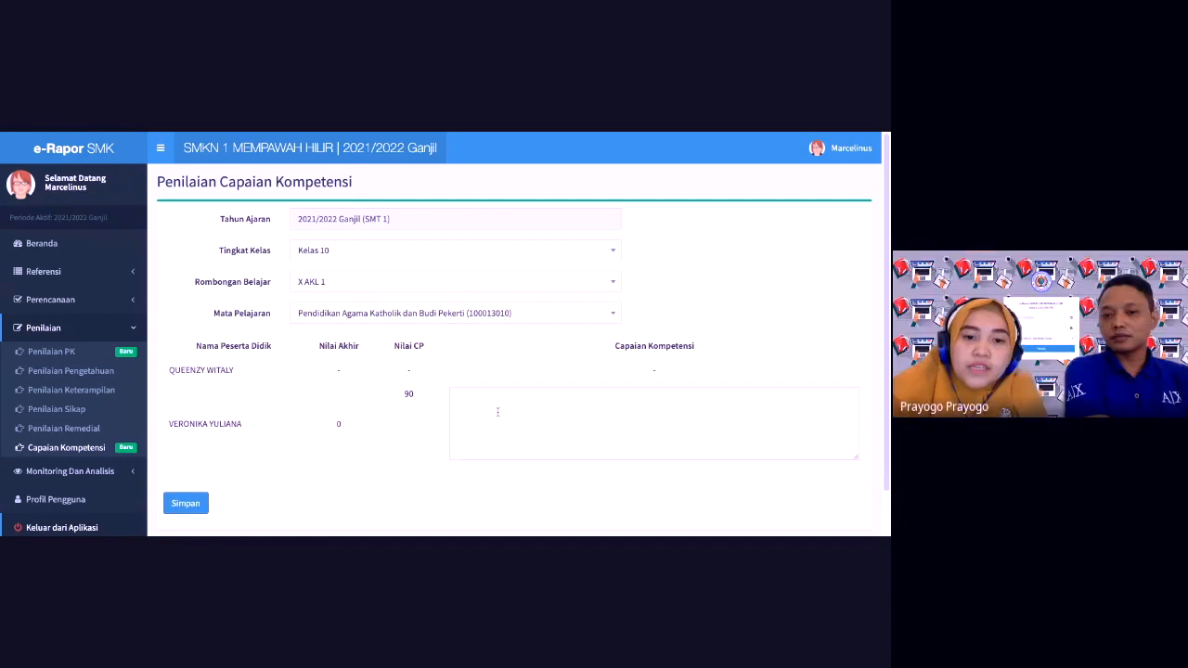
left_click(496, 413)
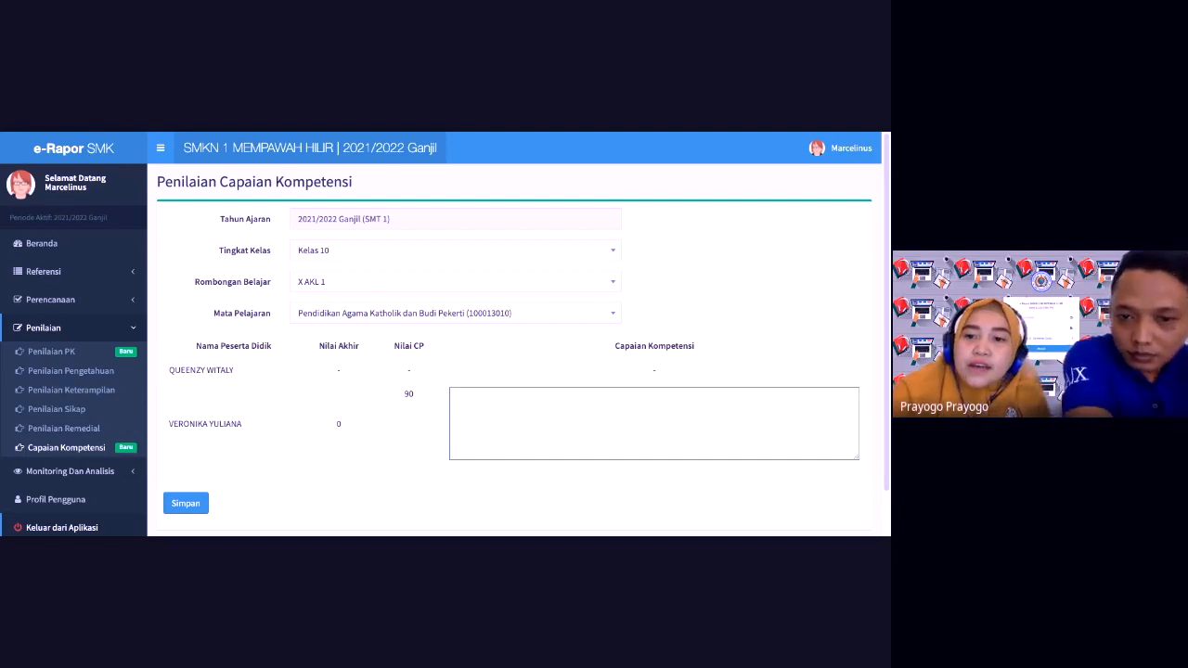
scroll(886, 246, "down", 1)
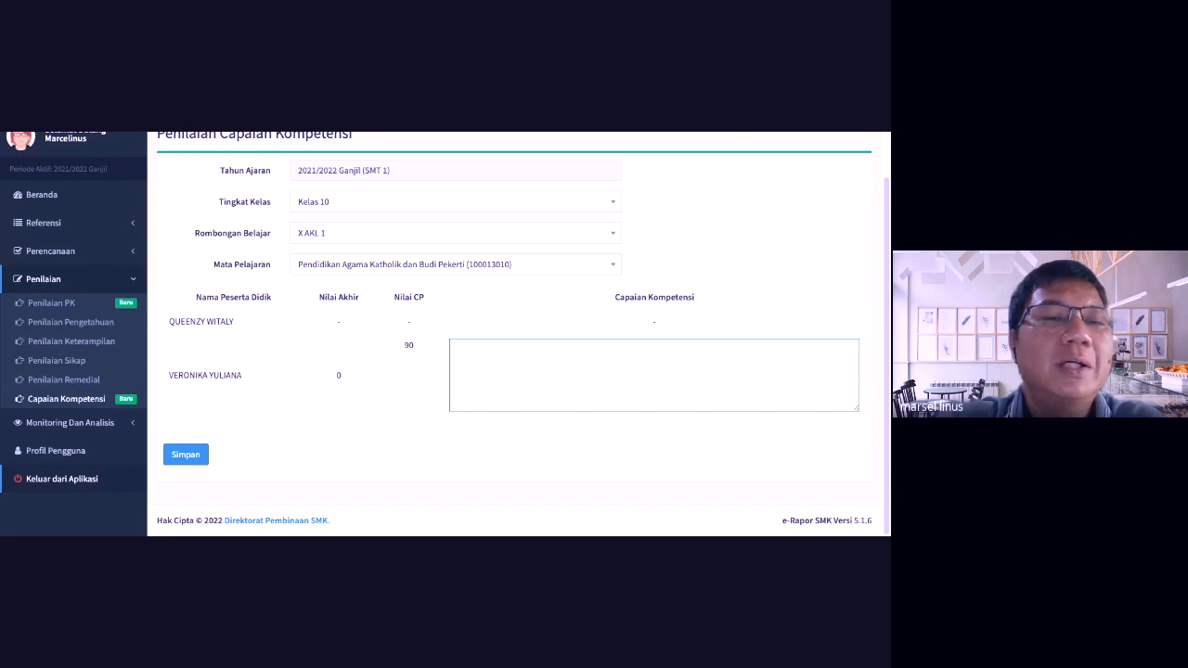
left_click(527, 319)
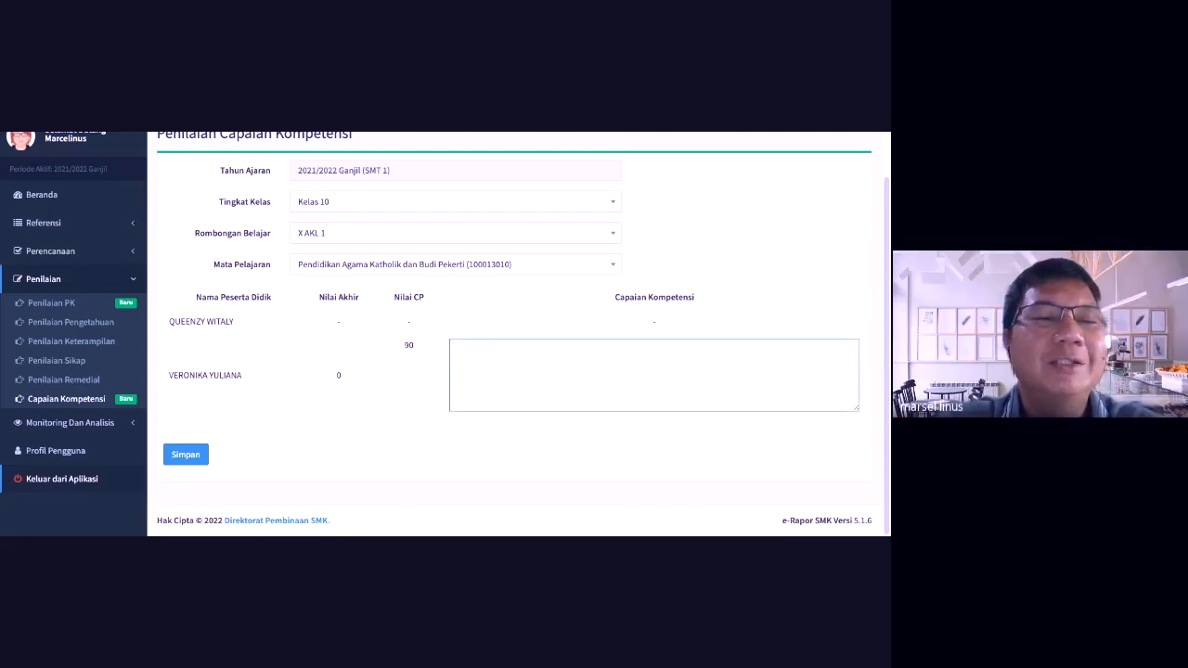
scroll(515, 334, "up", 1)
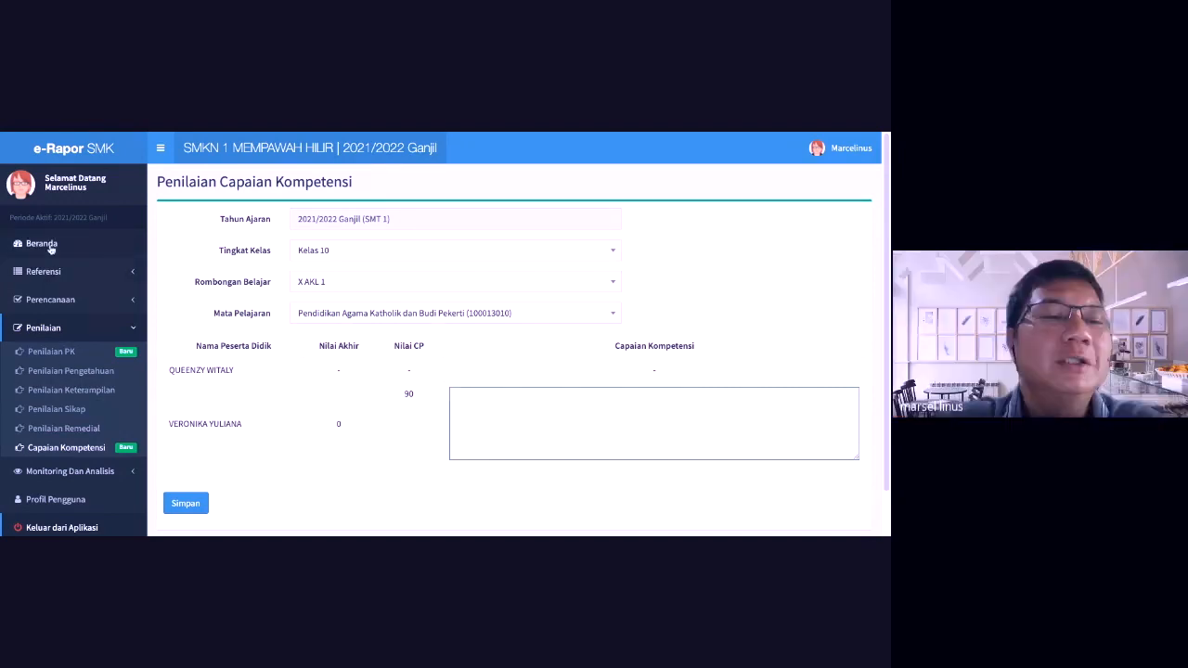
left_click(165, 133)
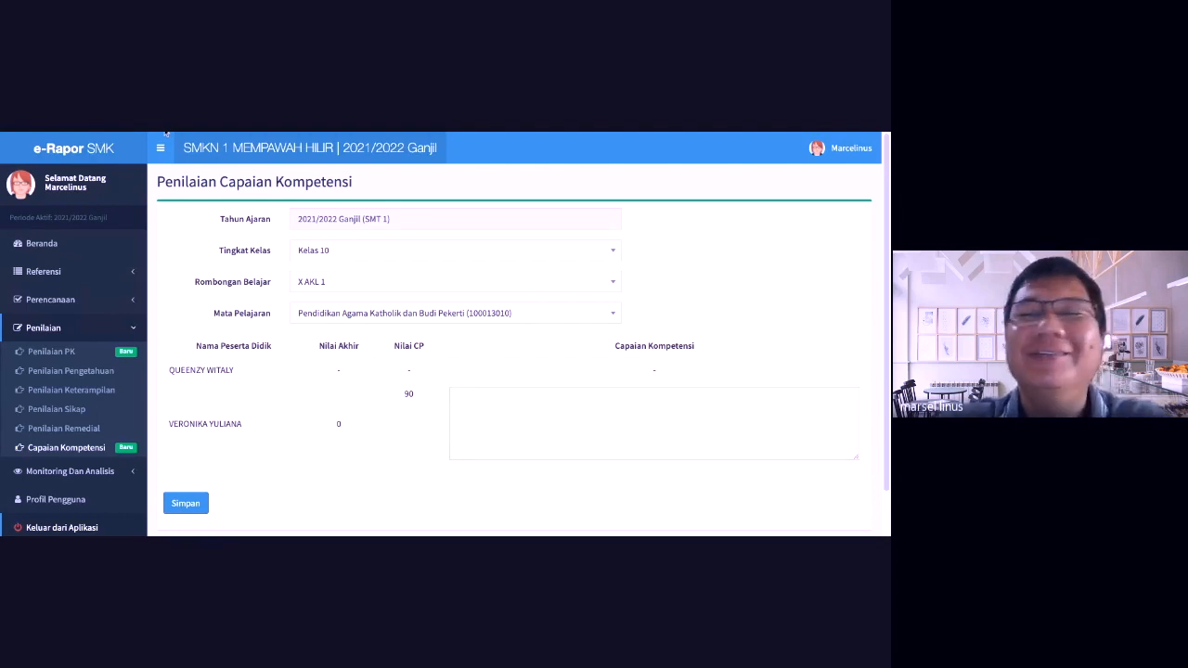
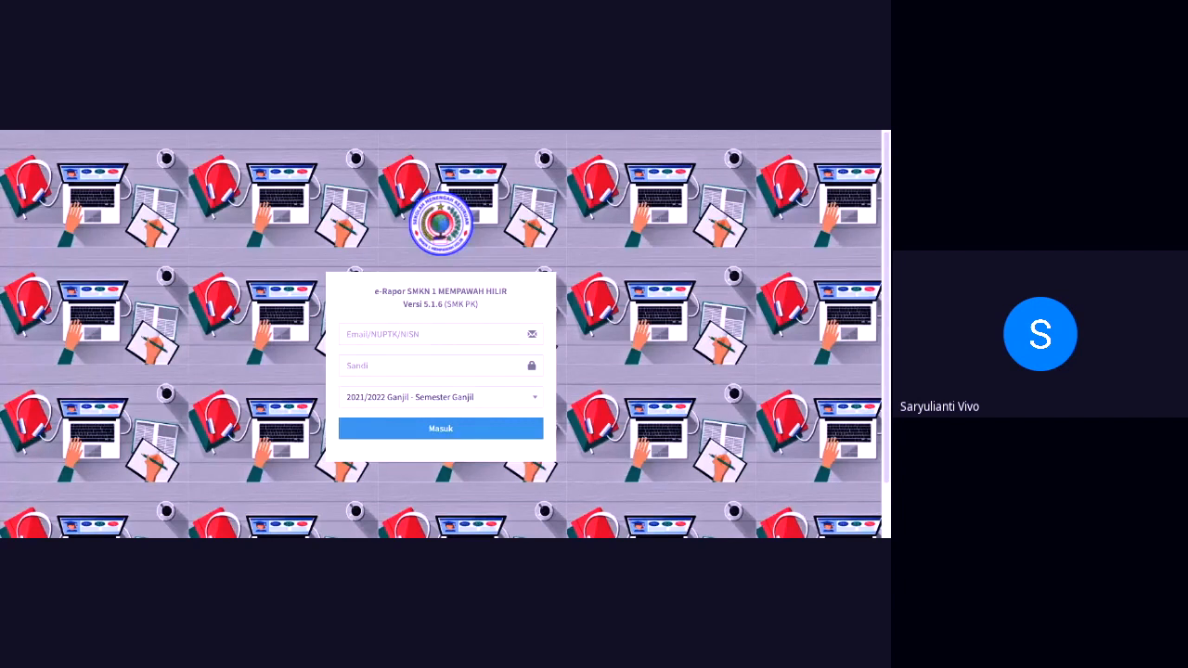
Step: Scroll down the e-Rapor SMK login page for 2021/2022 Ganjil
scroll(441, 334, "down", 1)
Step: Sign in with the teacher's email and password, then expand Perencanaan in the sidebar
left_click(423, 272)
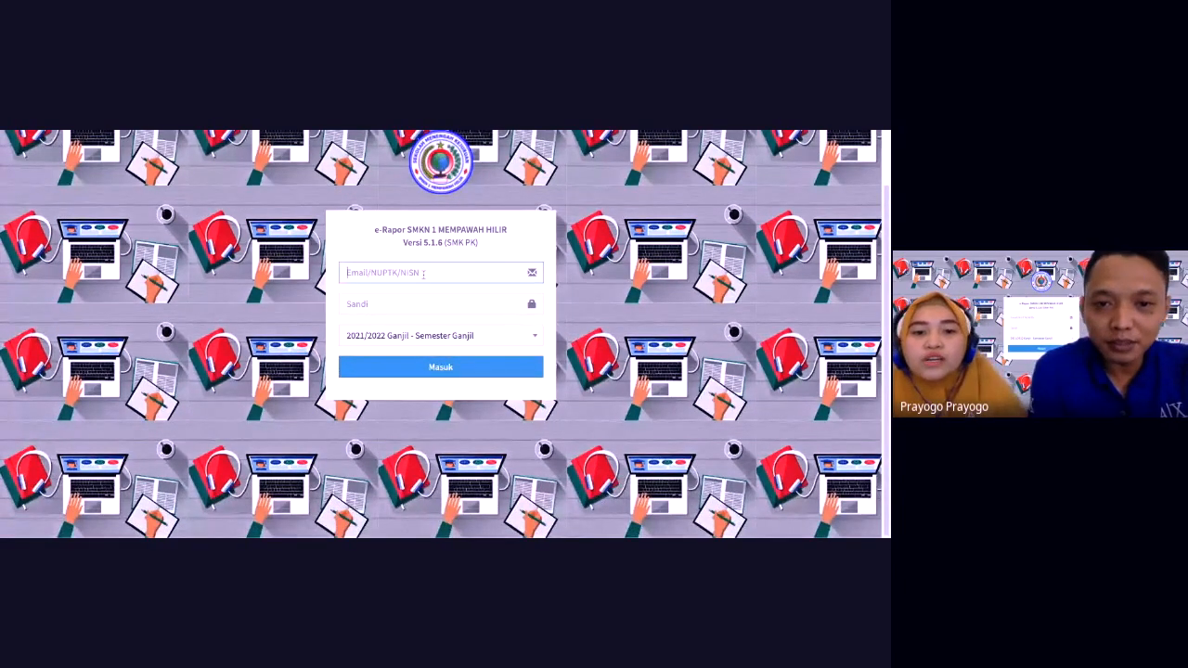
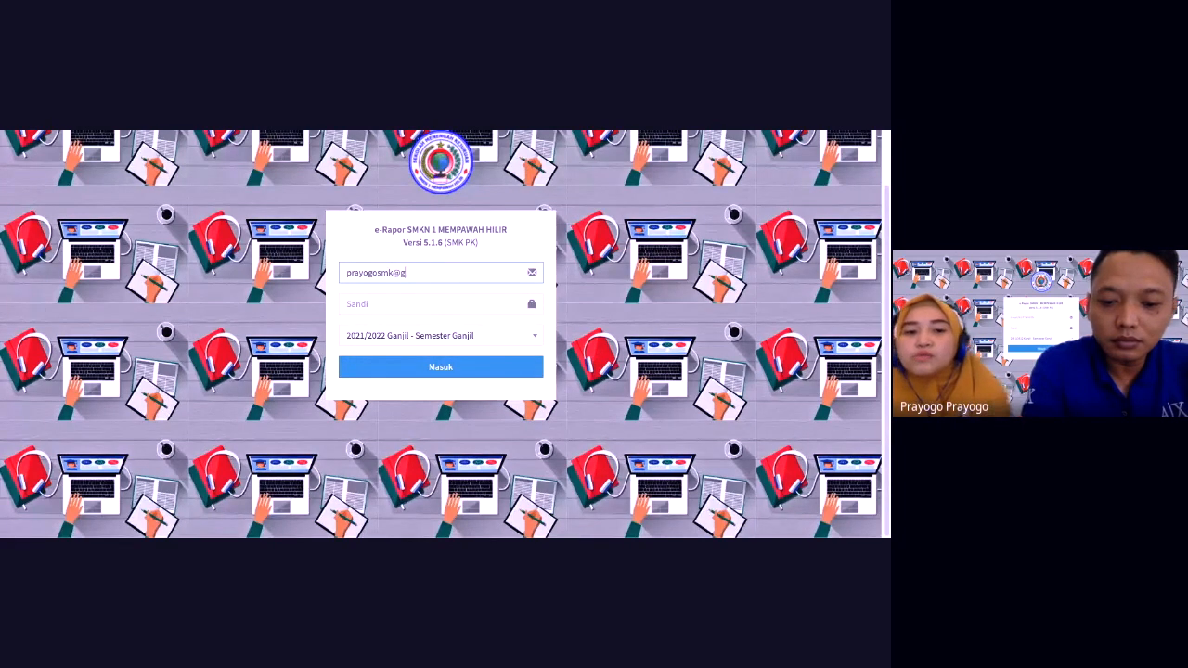
key("Tab")
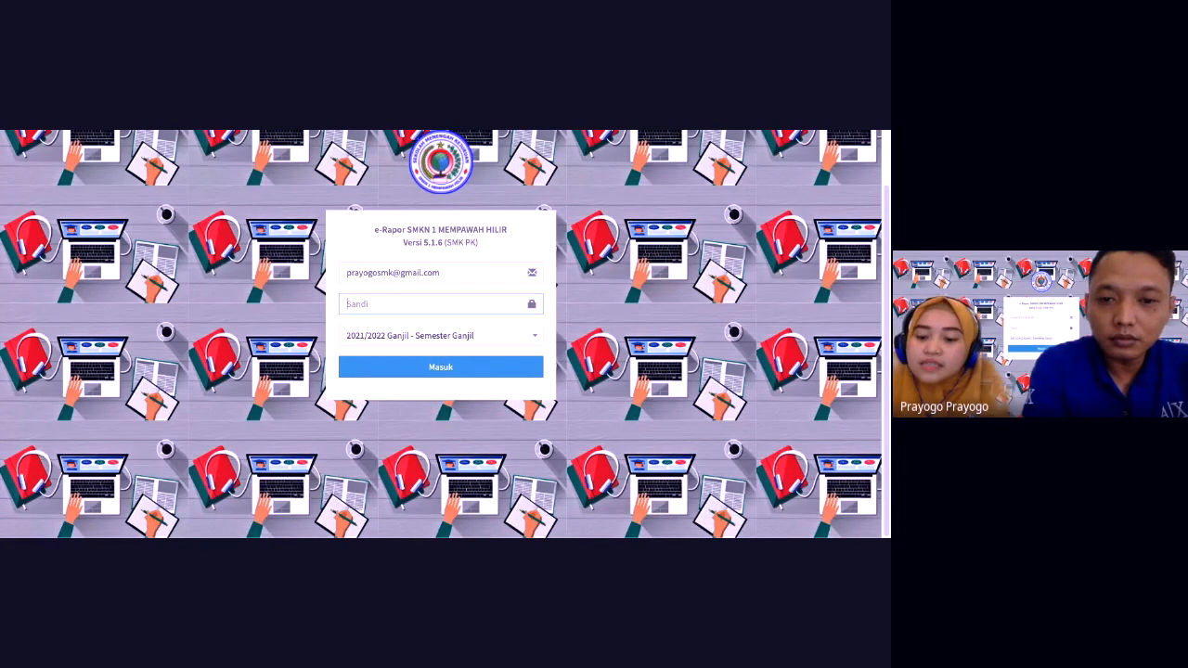
type("••••••••")
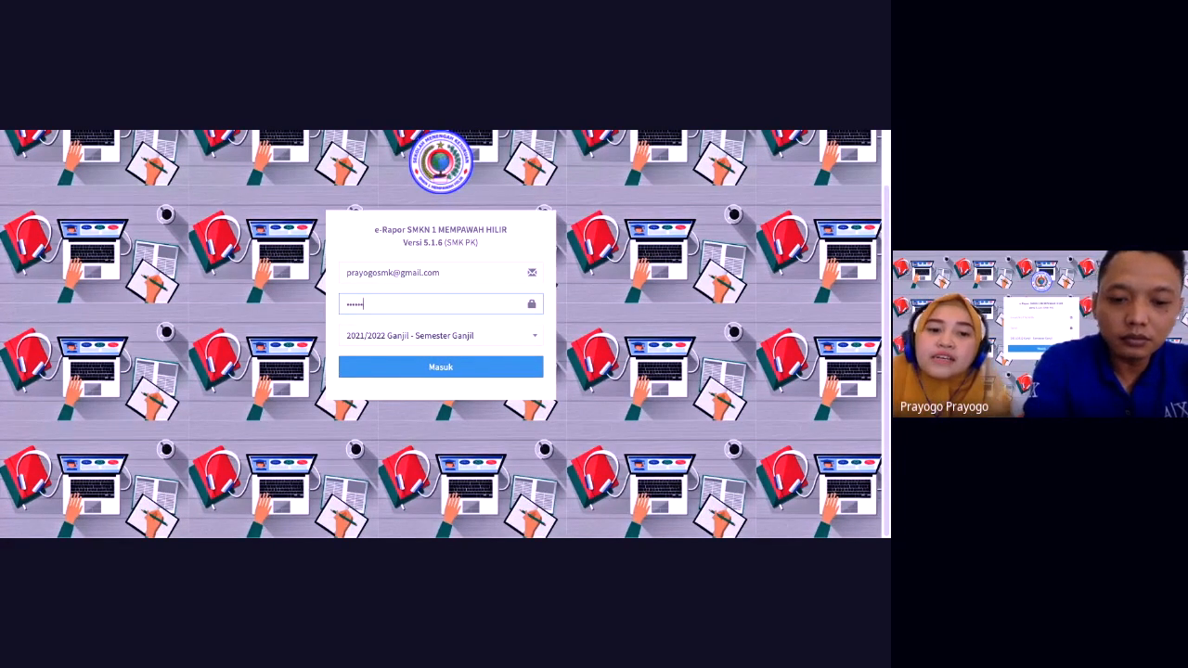
left_click(428, 373)
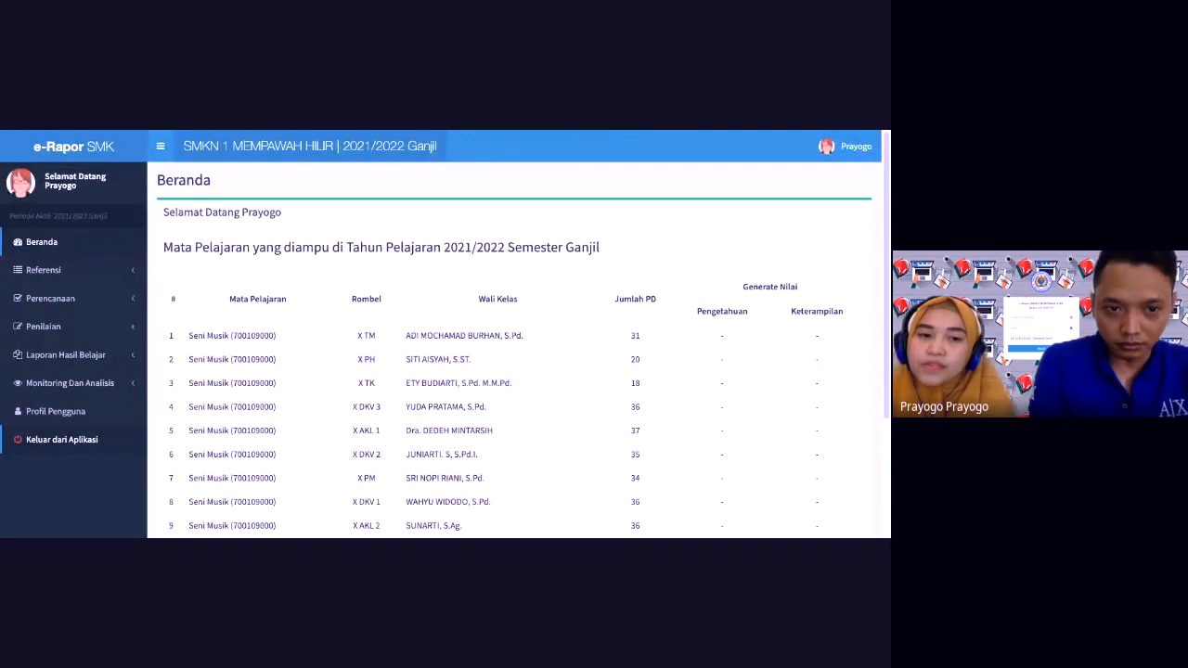
left_click(89, 300)
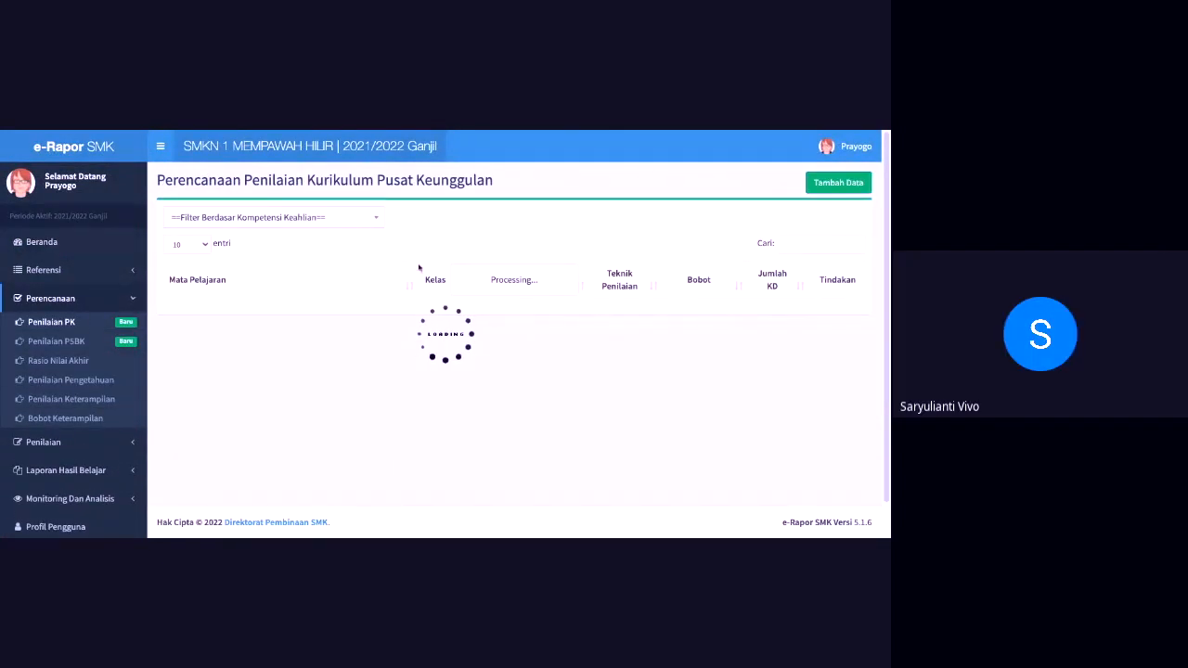
Step: Add a new PK plan for Kelas 10, X AKL 1 and Seni Musik
left_click(835, 185)
left_click(493, 250)
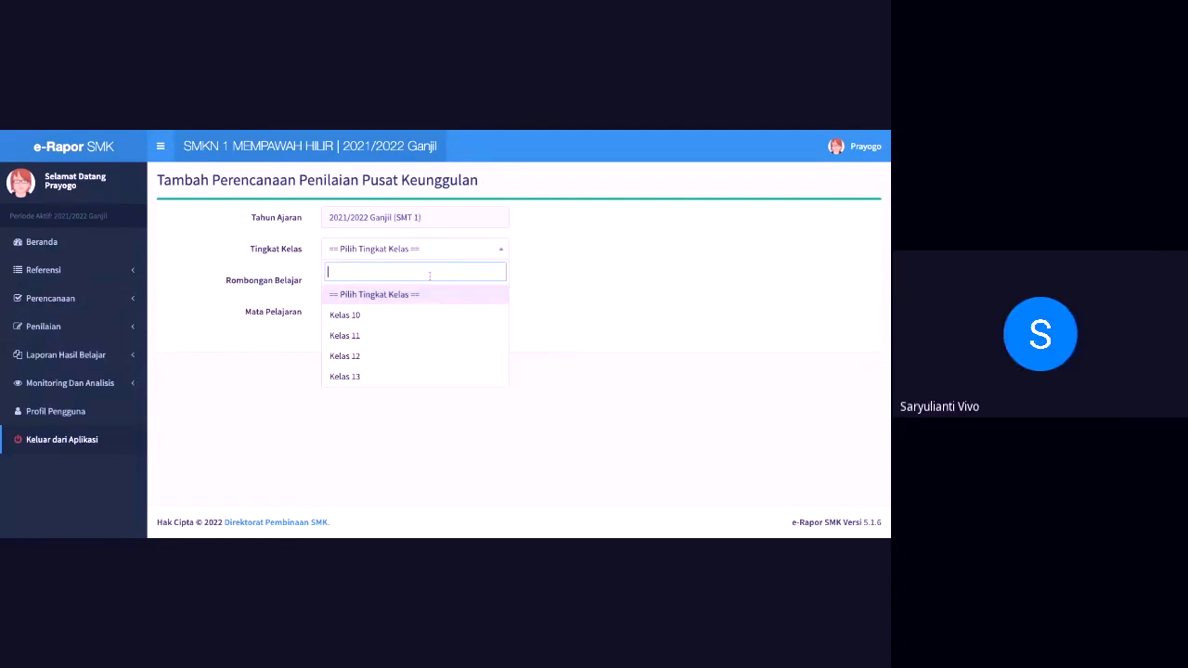
left_click(392, 314)
left_click(387, 282)
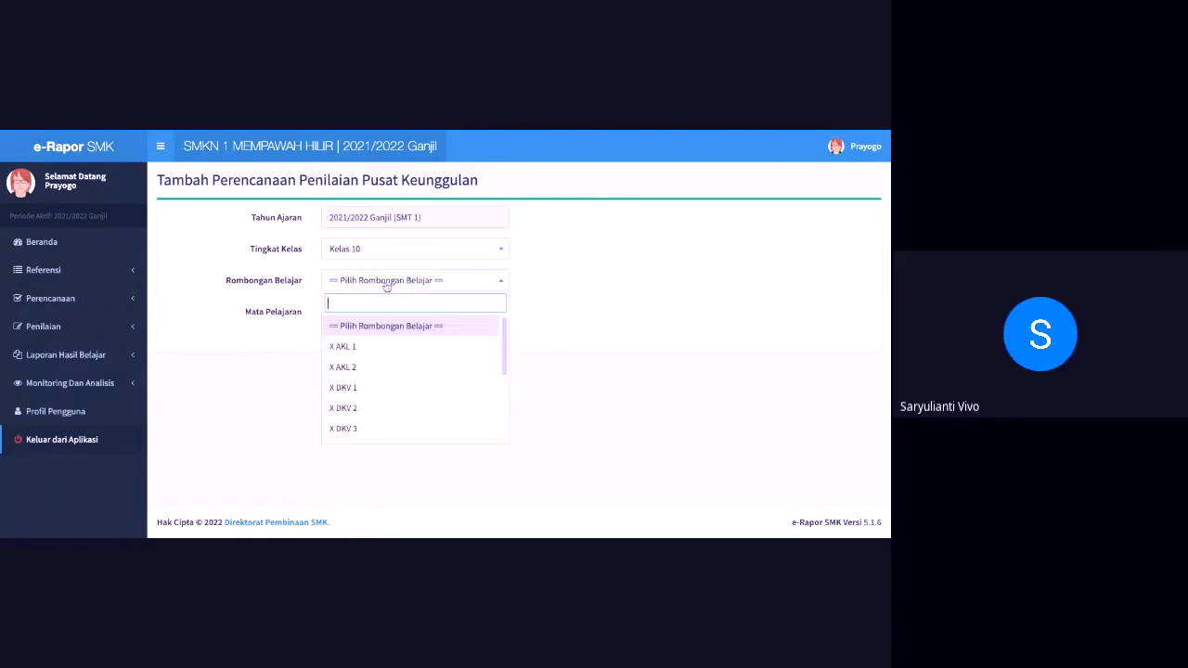
left_click(343, 348)
left_click(384, 314)
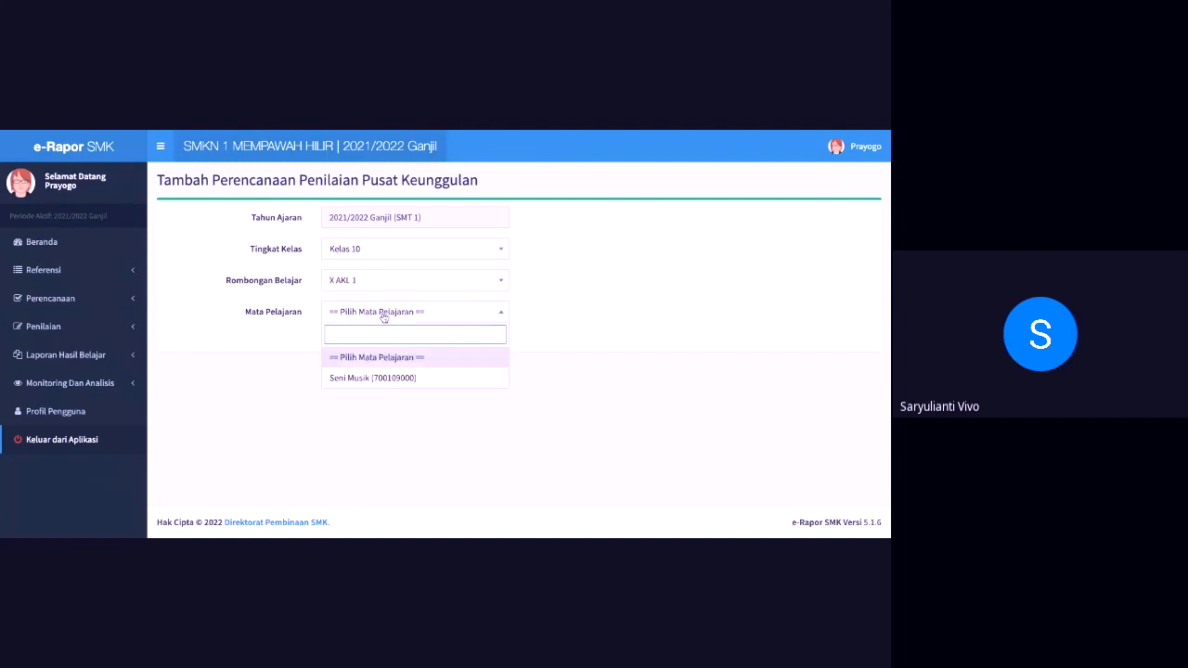
left_click(359, 379)
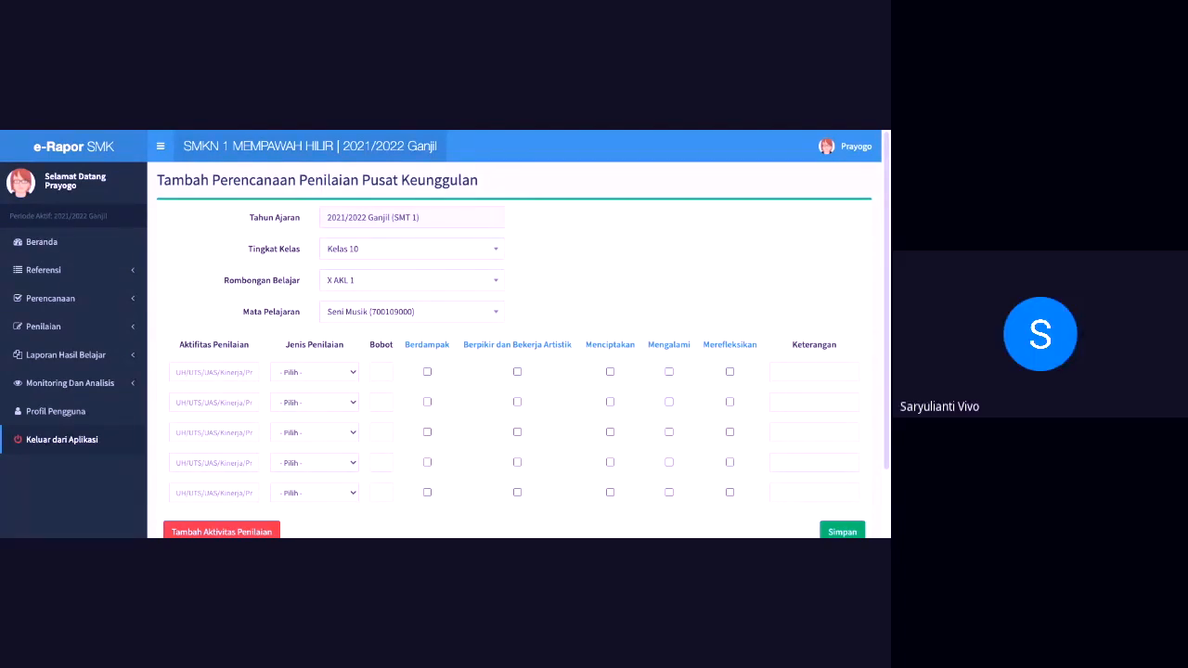
Step: Set row 1 to Sumatif (SMK PK), activity NA, ticking Mengalami and Berpikir dan Bekerja Artistik
left_click(314, 372)
left_click(222, 372)
type("Na")
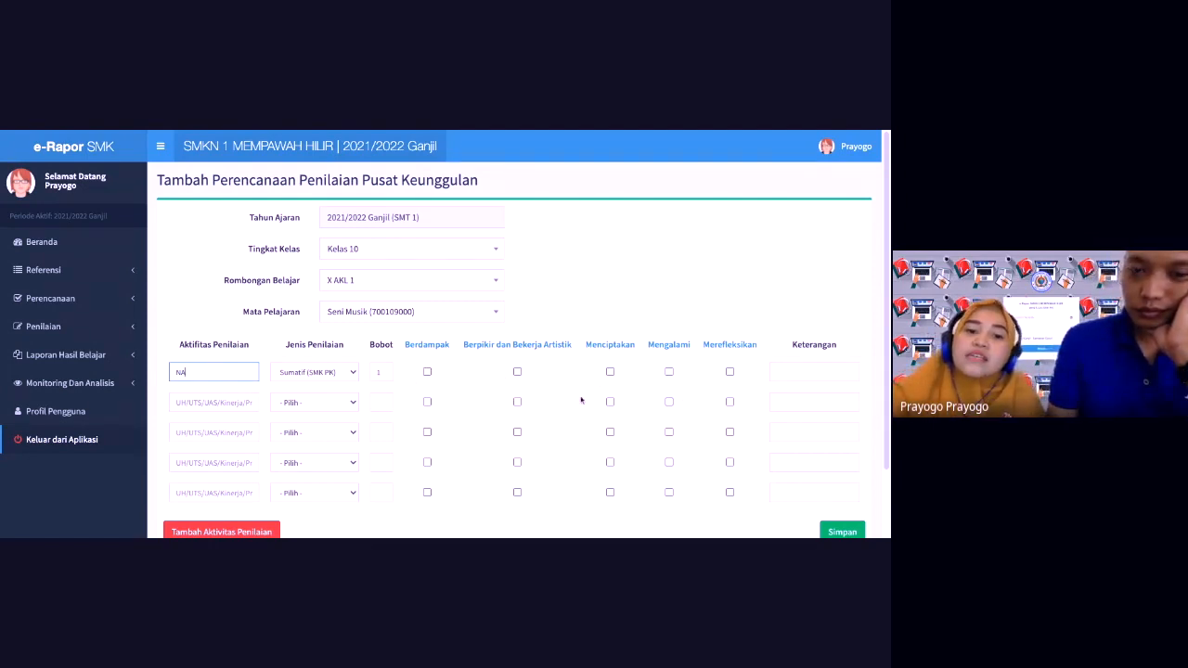
mouse_move(431, 347)
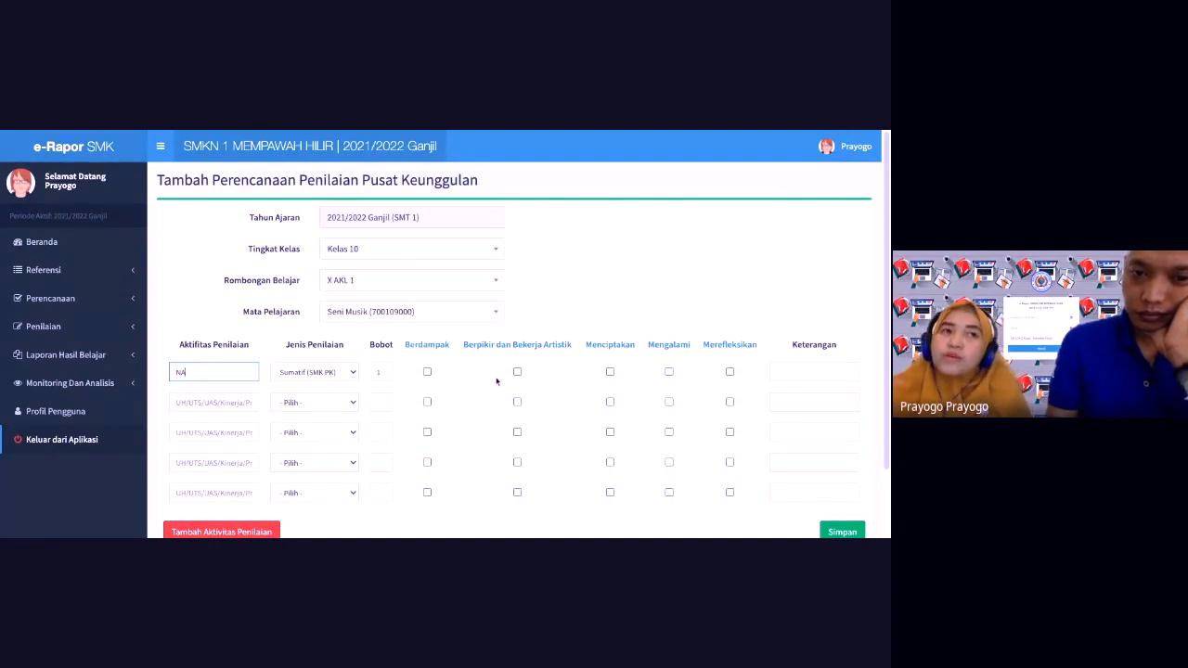
left_click(668, 372)
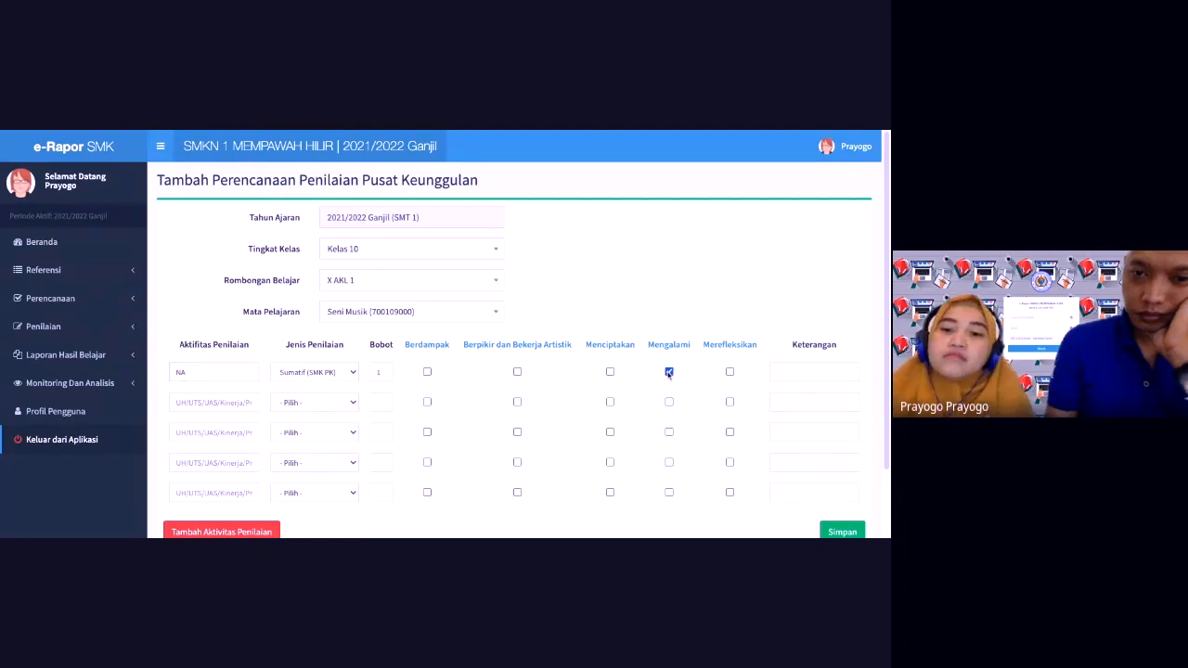
left_click(517, 372)
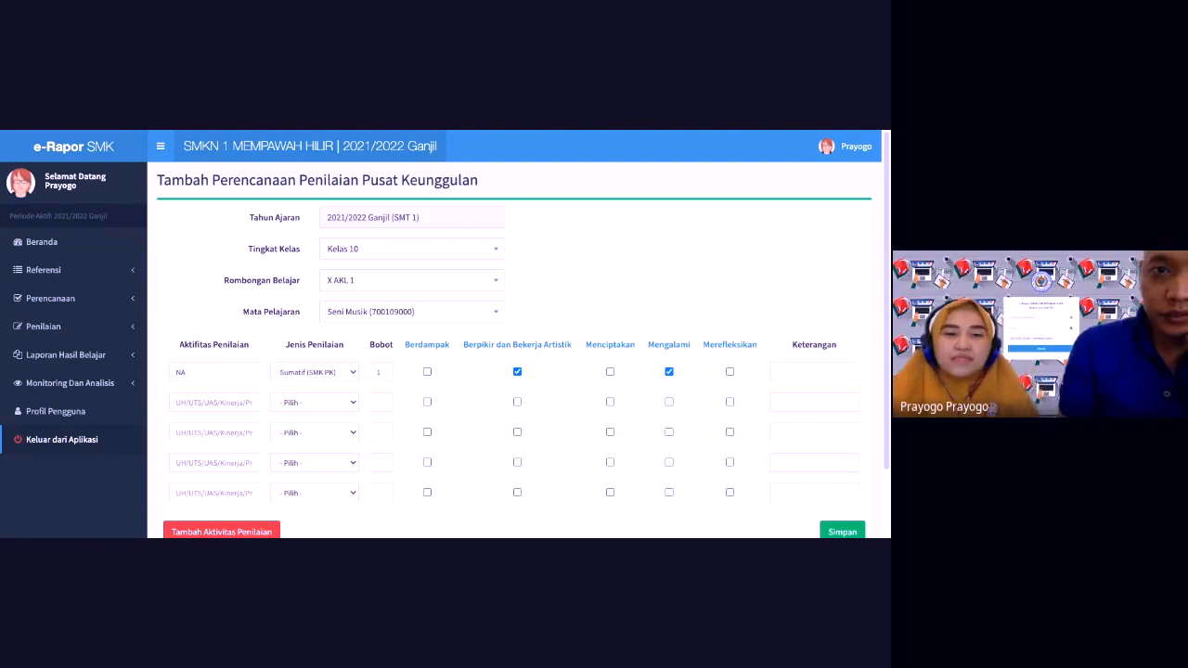
left_click(842, 153)
Step: Log out and sign in as another teacher, replacing the email and pasting the password
left_click(862, 298)
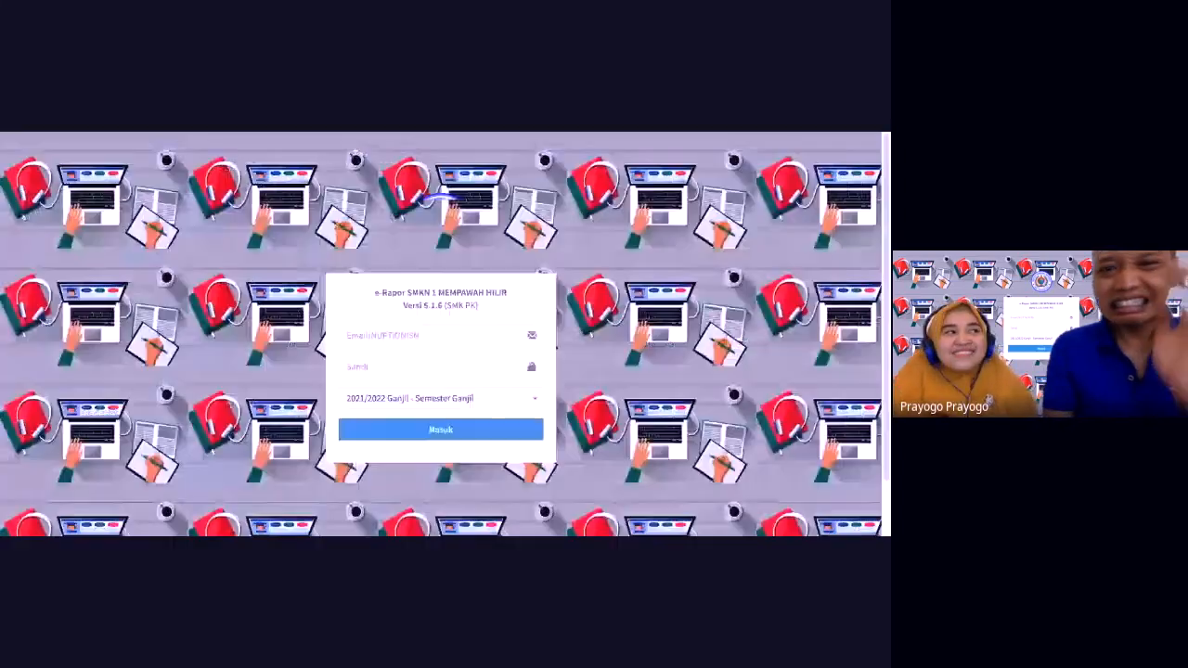
left_click(390, 339)
left_click(391, 349)
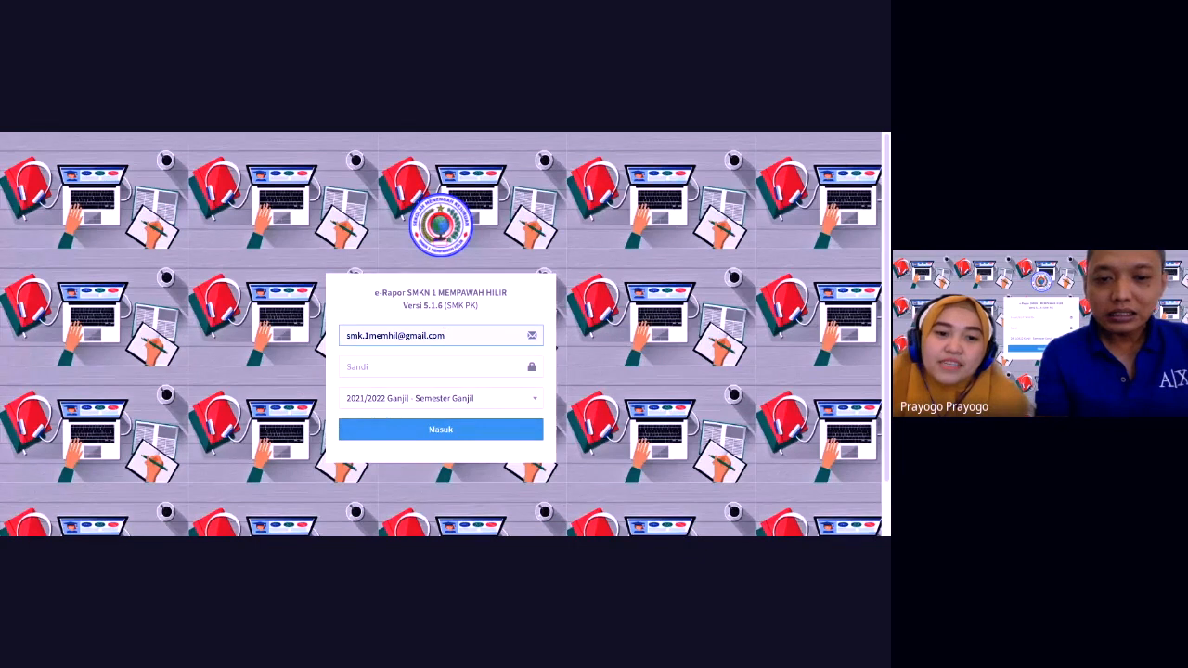
triple_click(481, 341)
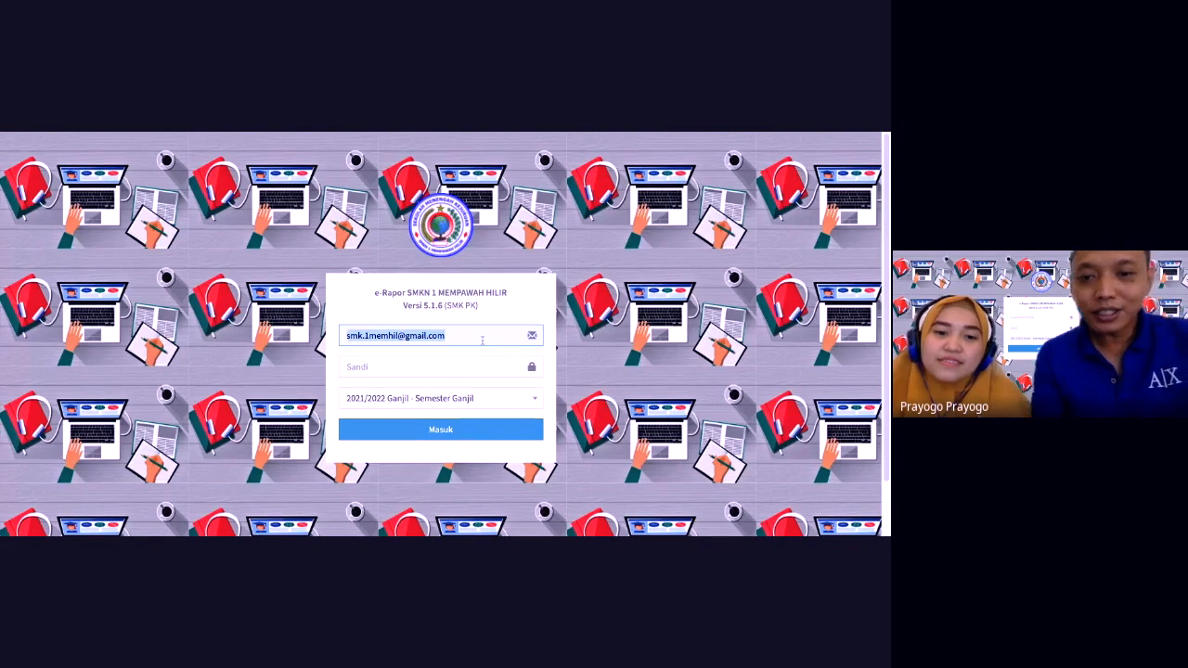
key("BackSpace")
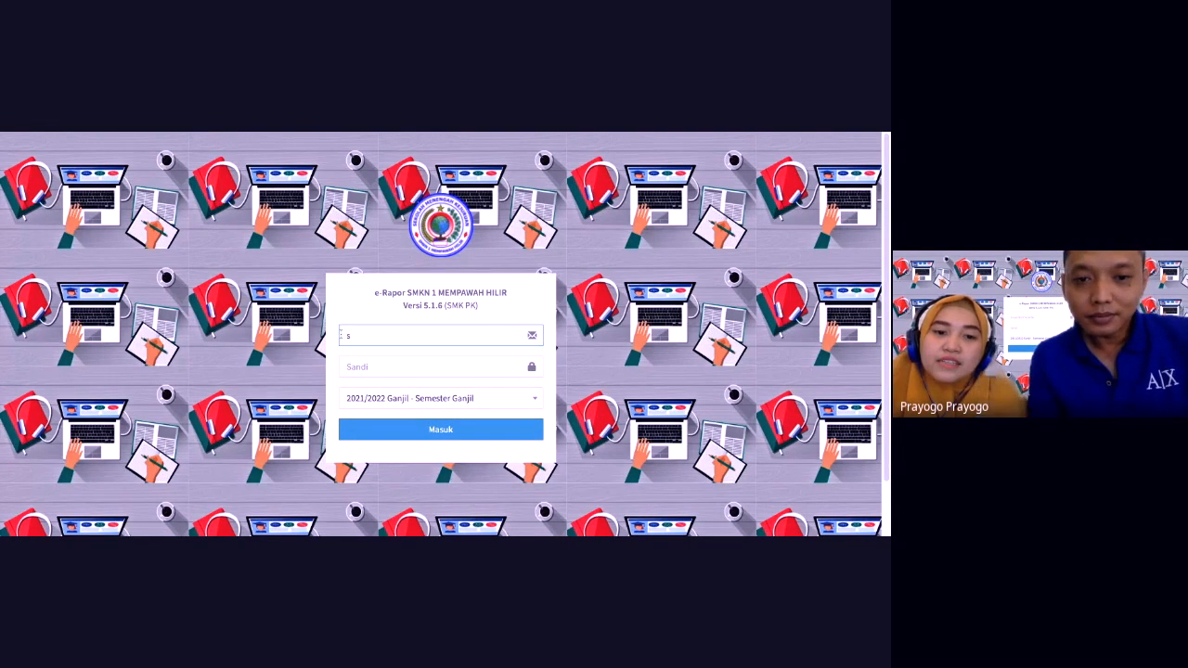
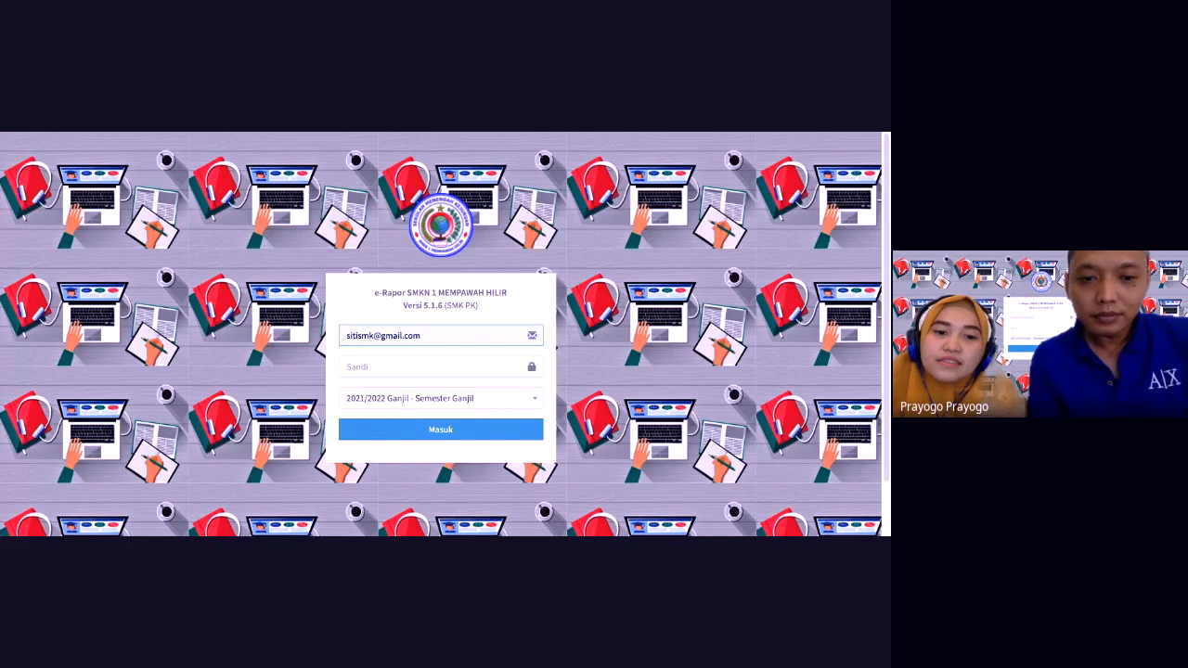
key("Tab")
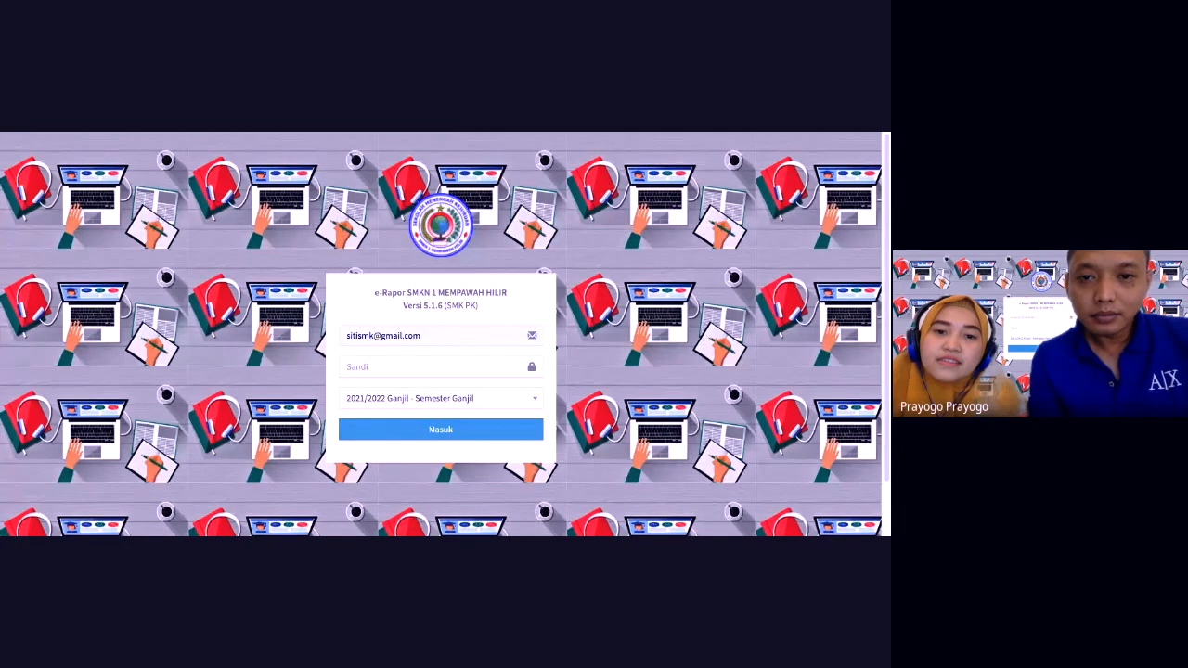
key("alt+Tab")
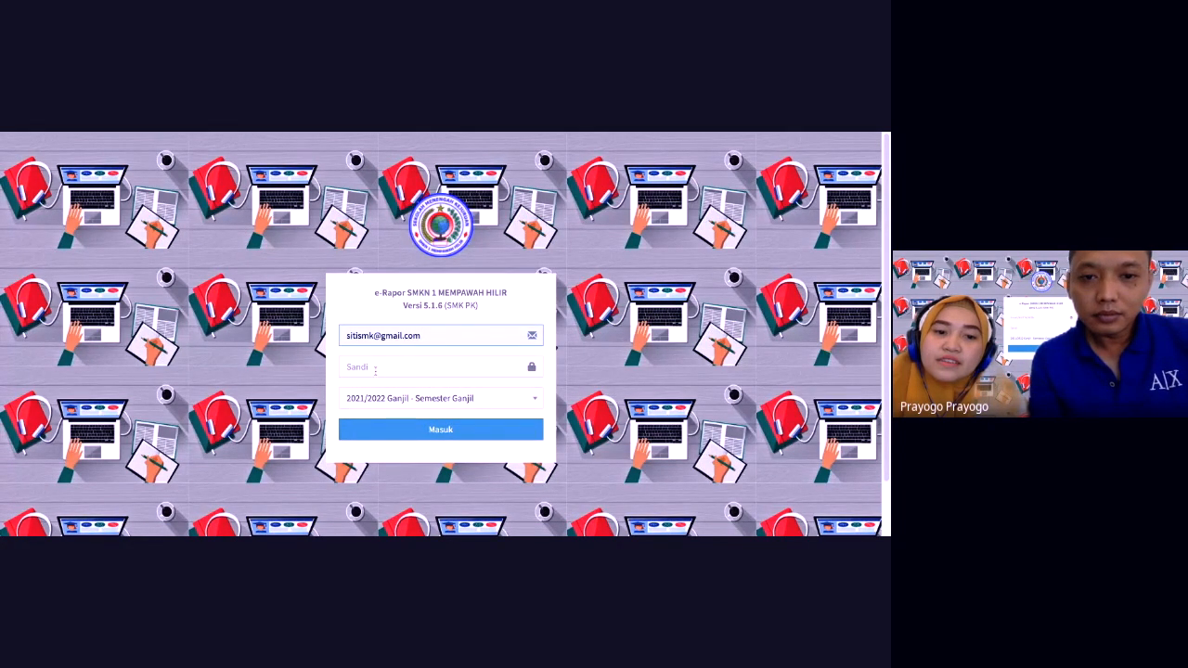
left_click(375, 369)
key("ctrl+v")
left_click(397, 436)
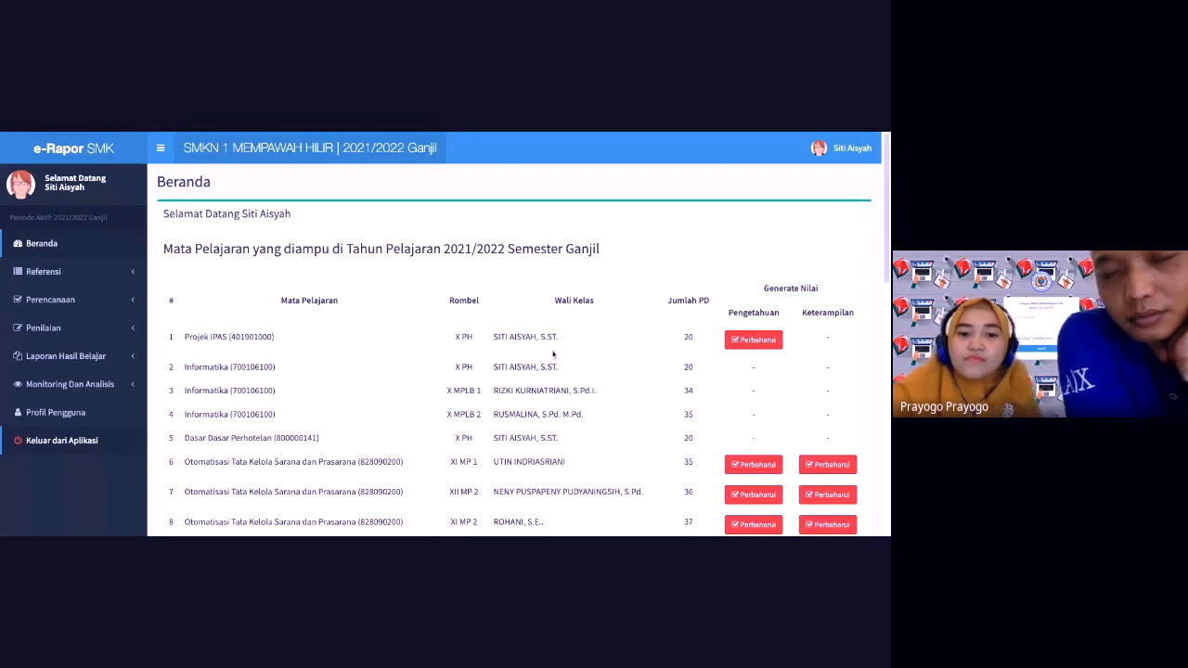
Step: Expand Laporan Hasil Belajar and scroll through the Cetak Rapor Semester student list
left_click(81, 357)
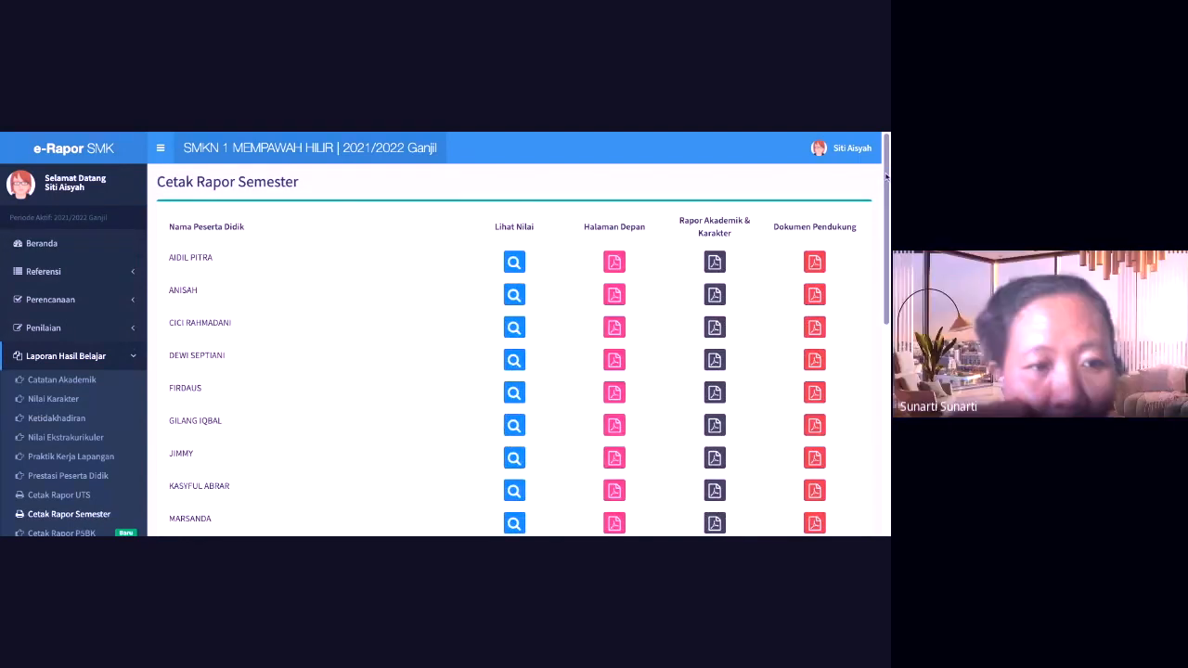
scroll(887, 175, "down", 2)
scroll(441, 334, "down", 1)
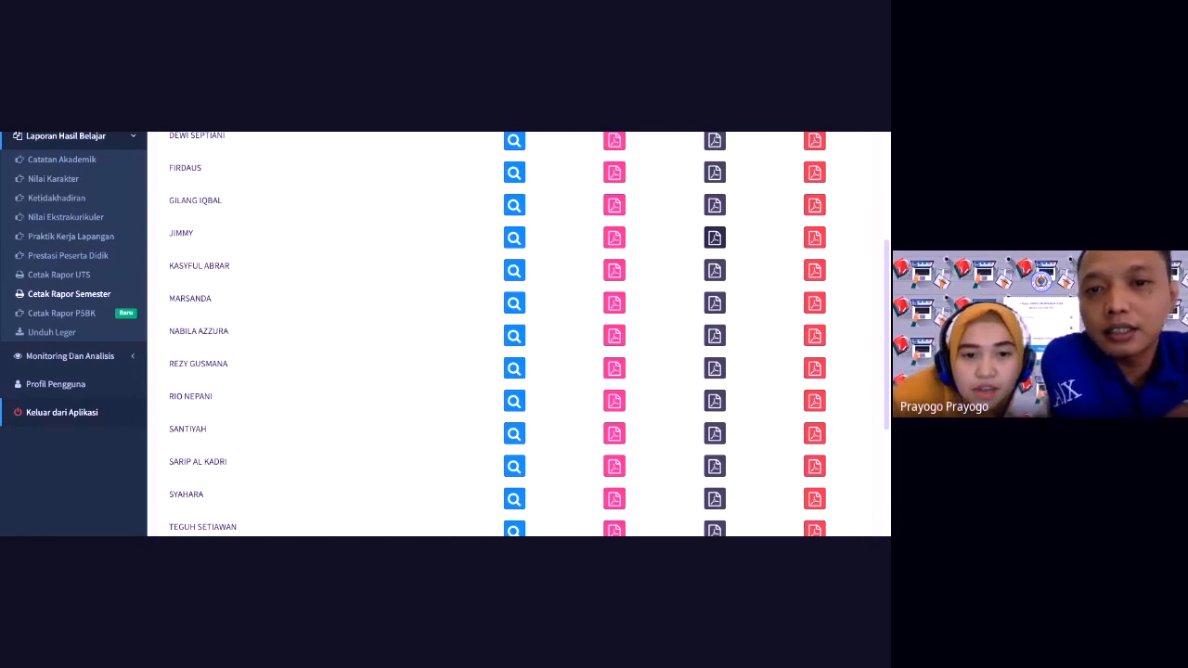
Step: Open a student's Rapor Akademik & Karakter PDF and scroll through its two pages
left_click(714, 238)
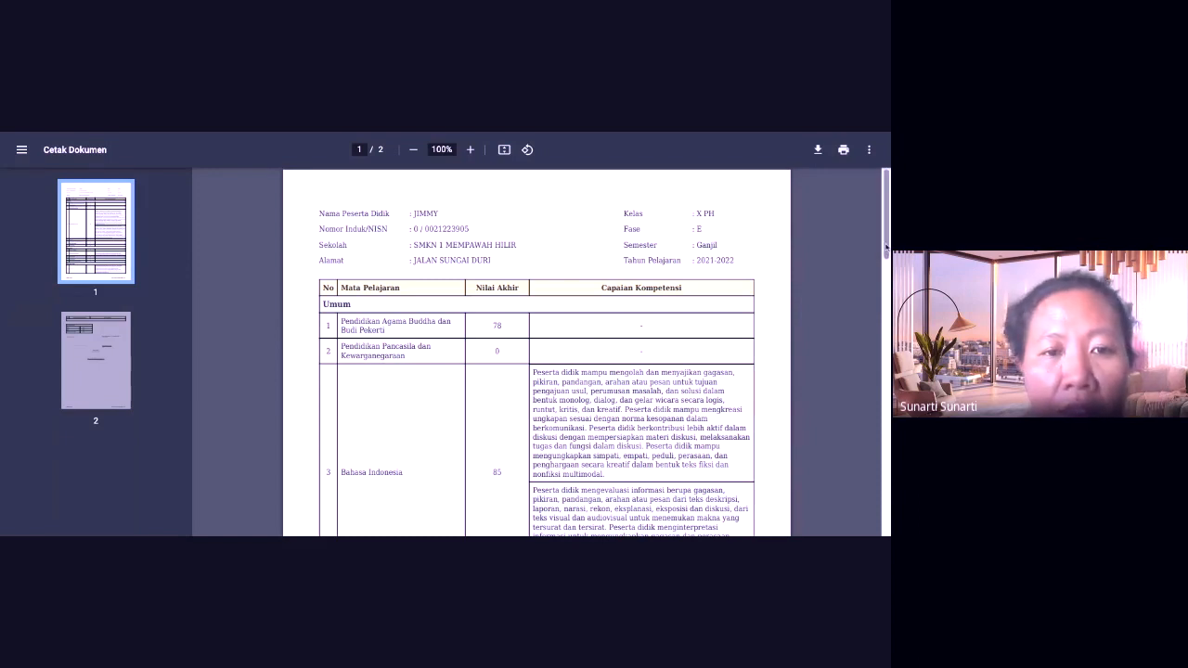
scroll(886, 247, "down", 3)
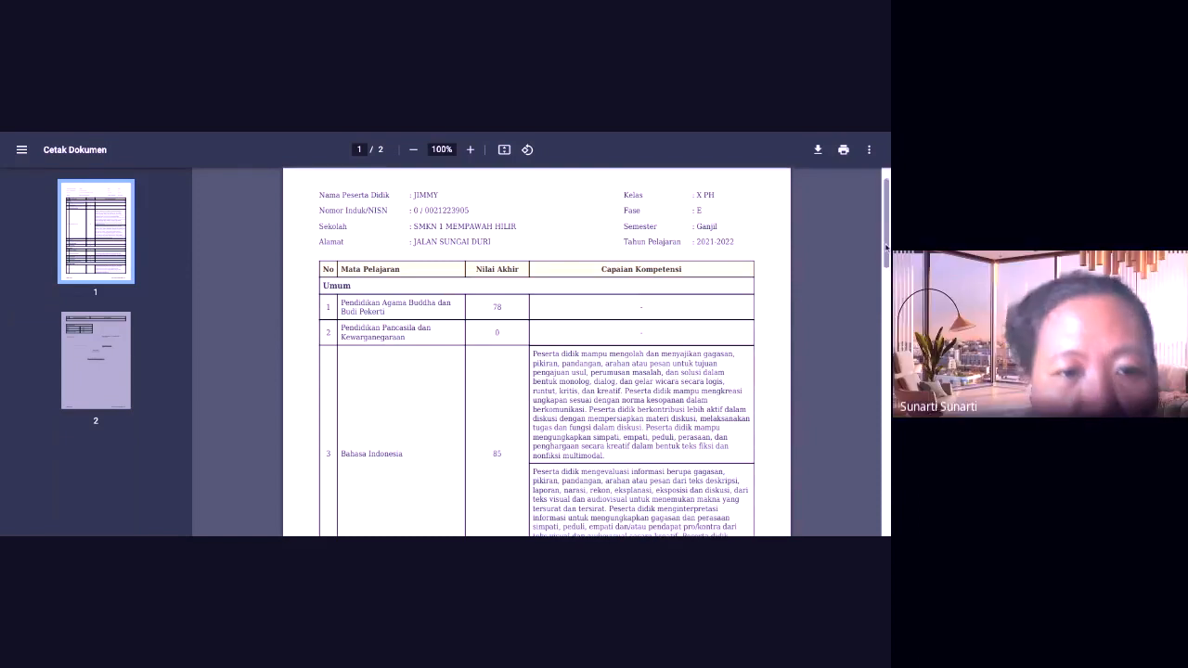
scroll(886, 247, "up", 3)
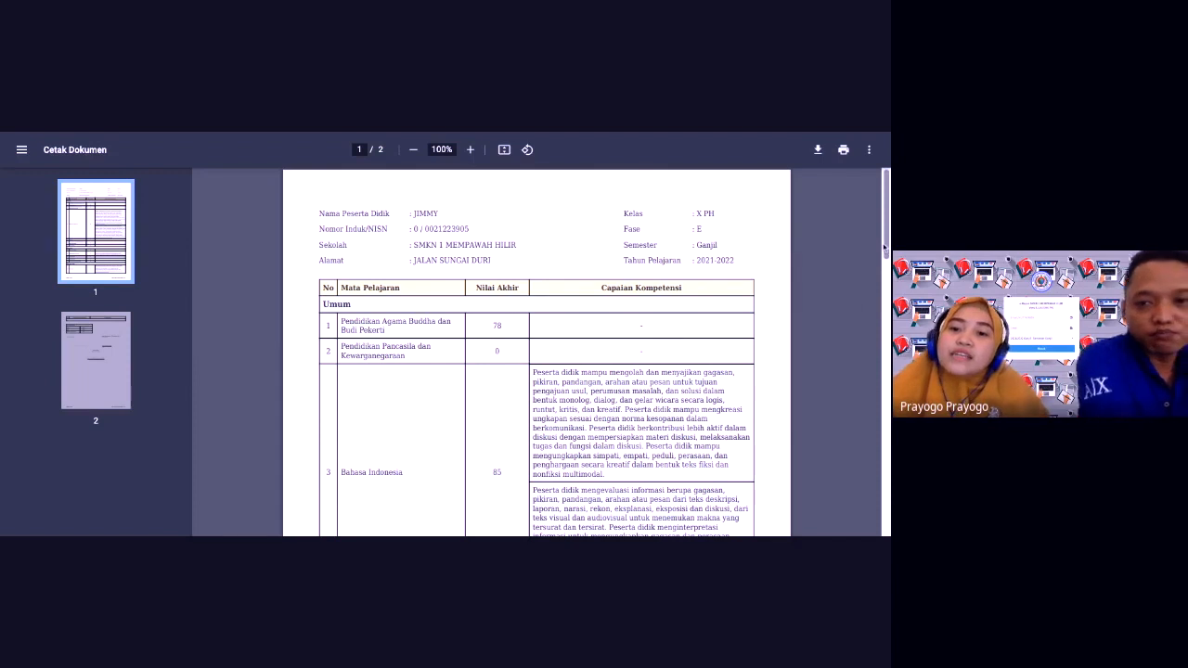
scroll(885, 248, "down", 1)
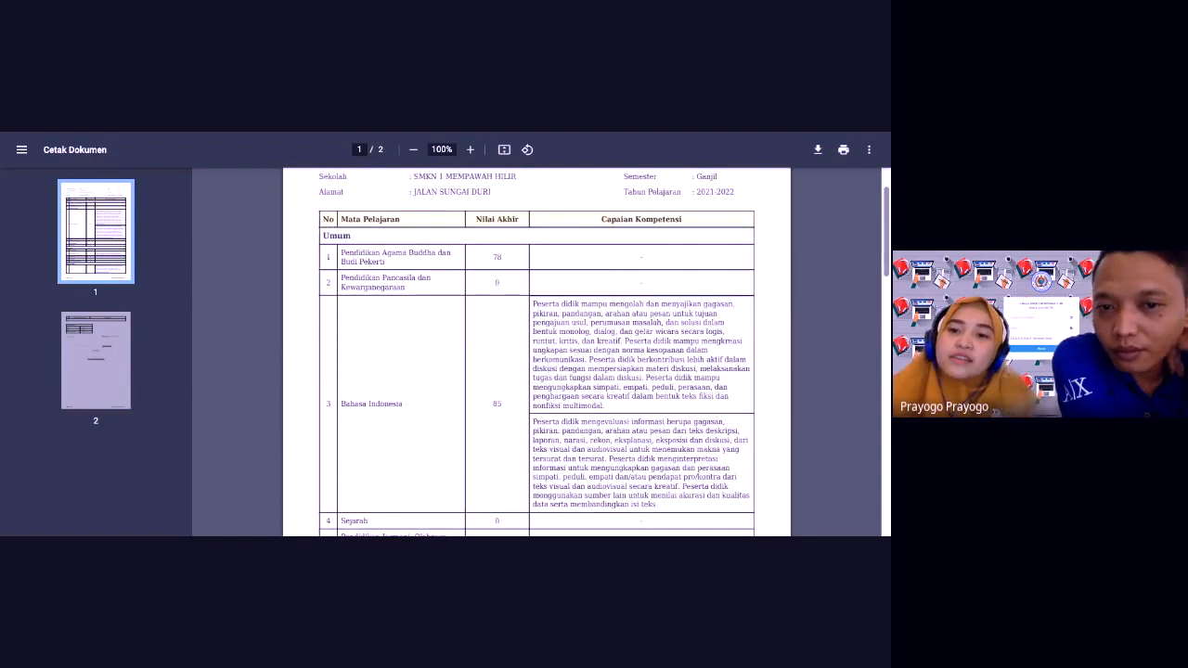
scroll(872, 232, "up", 1)
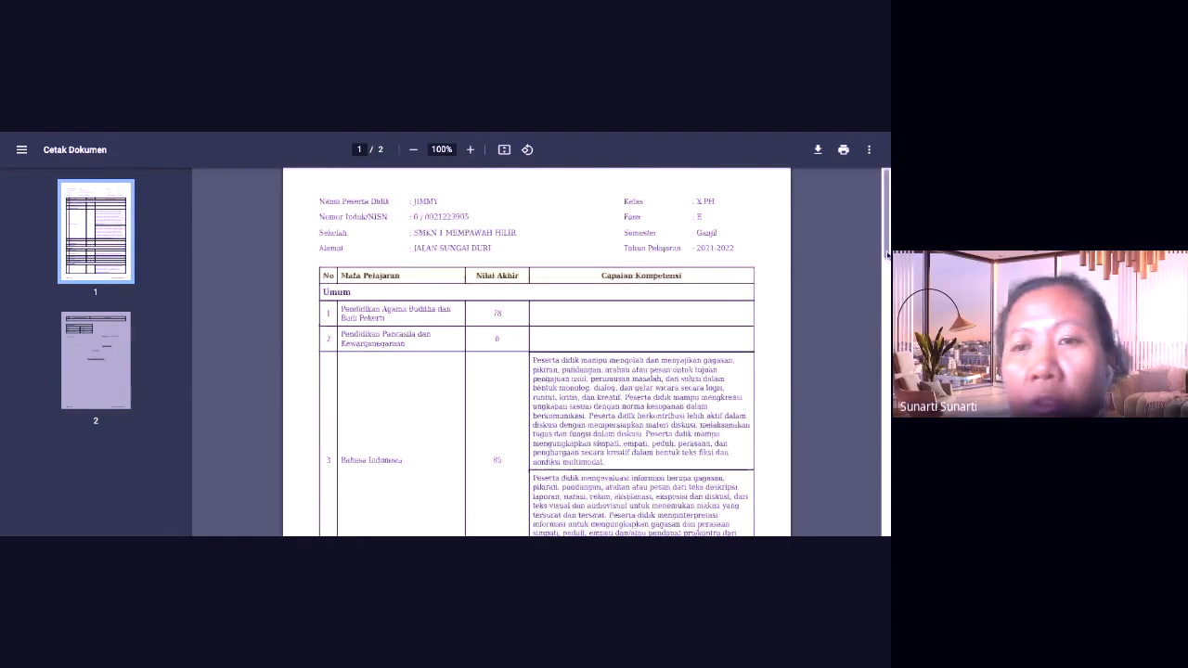